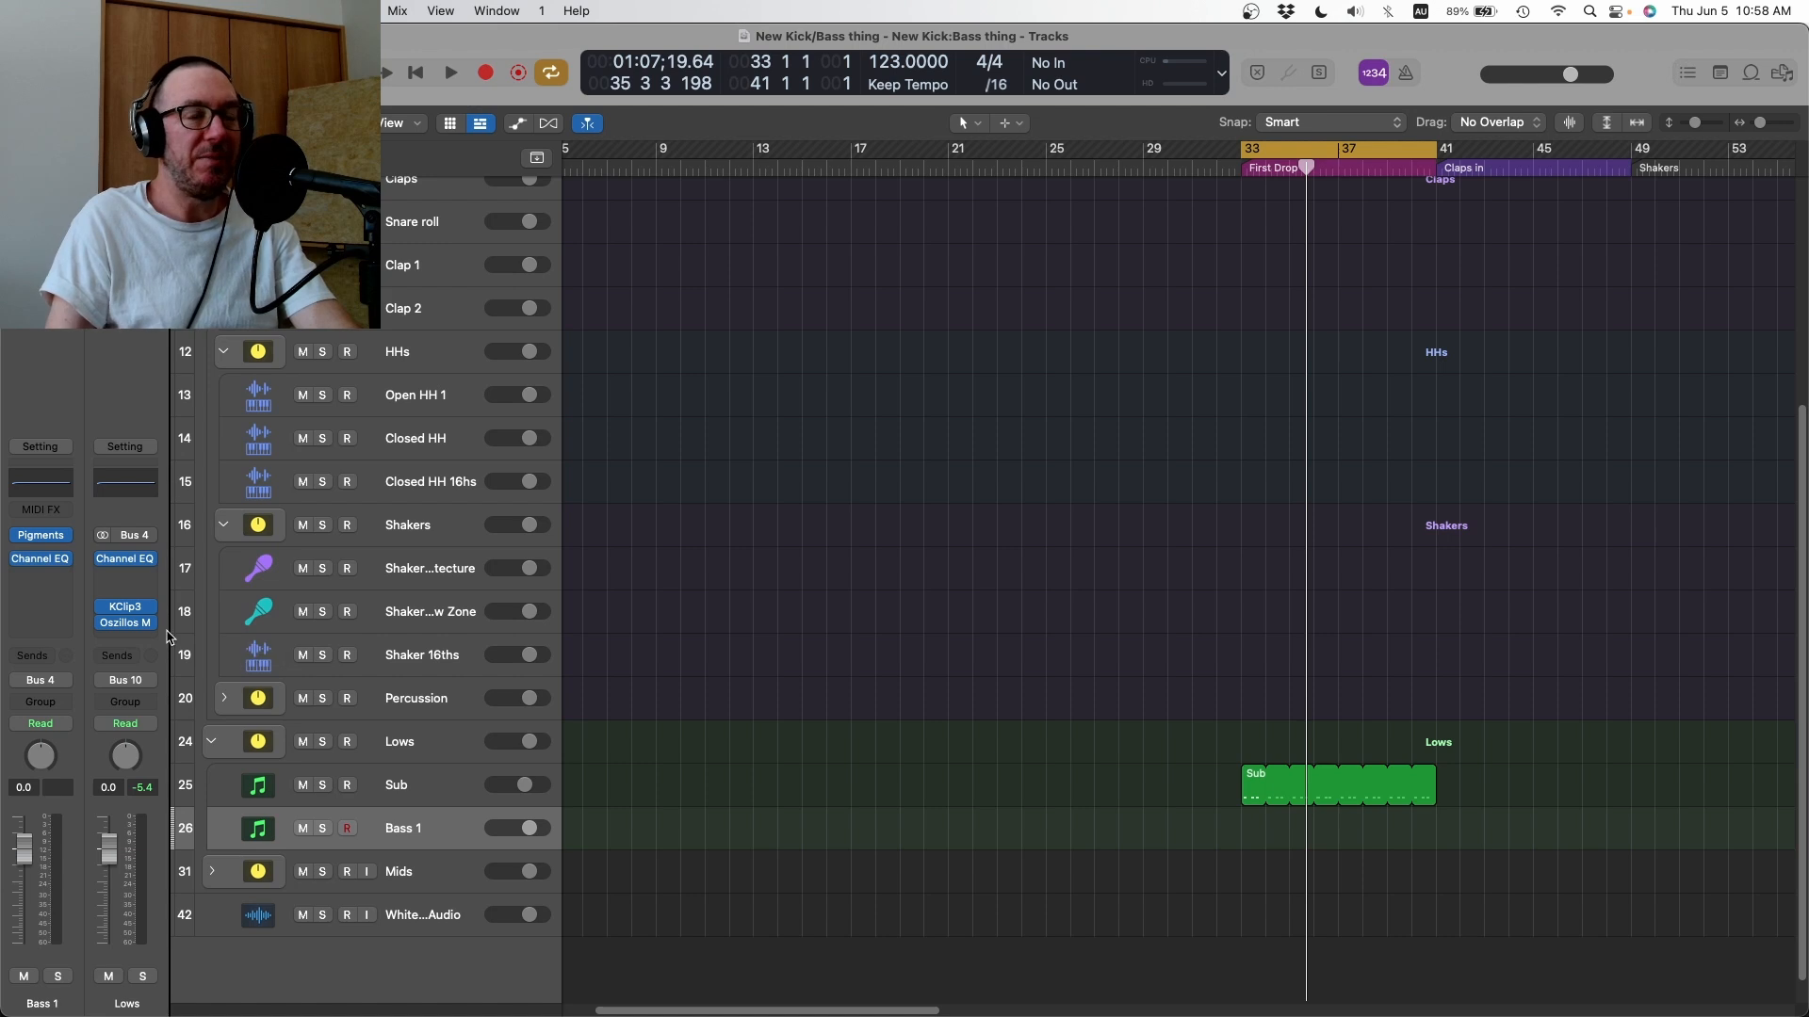
- Replace the Bass 1 track's instrument with KORG MS-20 V and load the liked preset Housekeeping
mouse_move(62, 541)
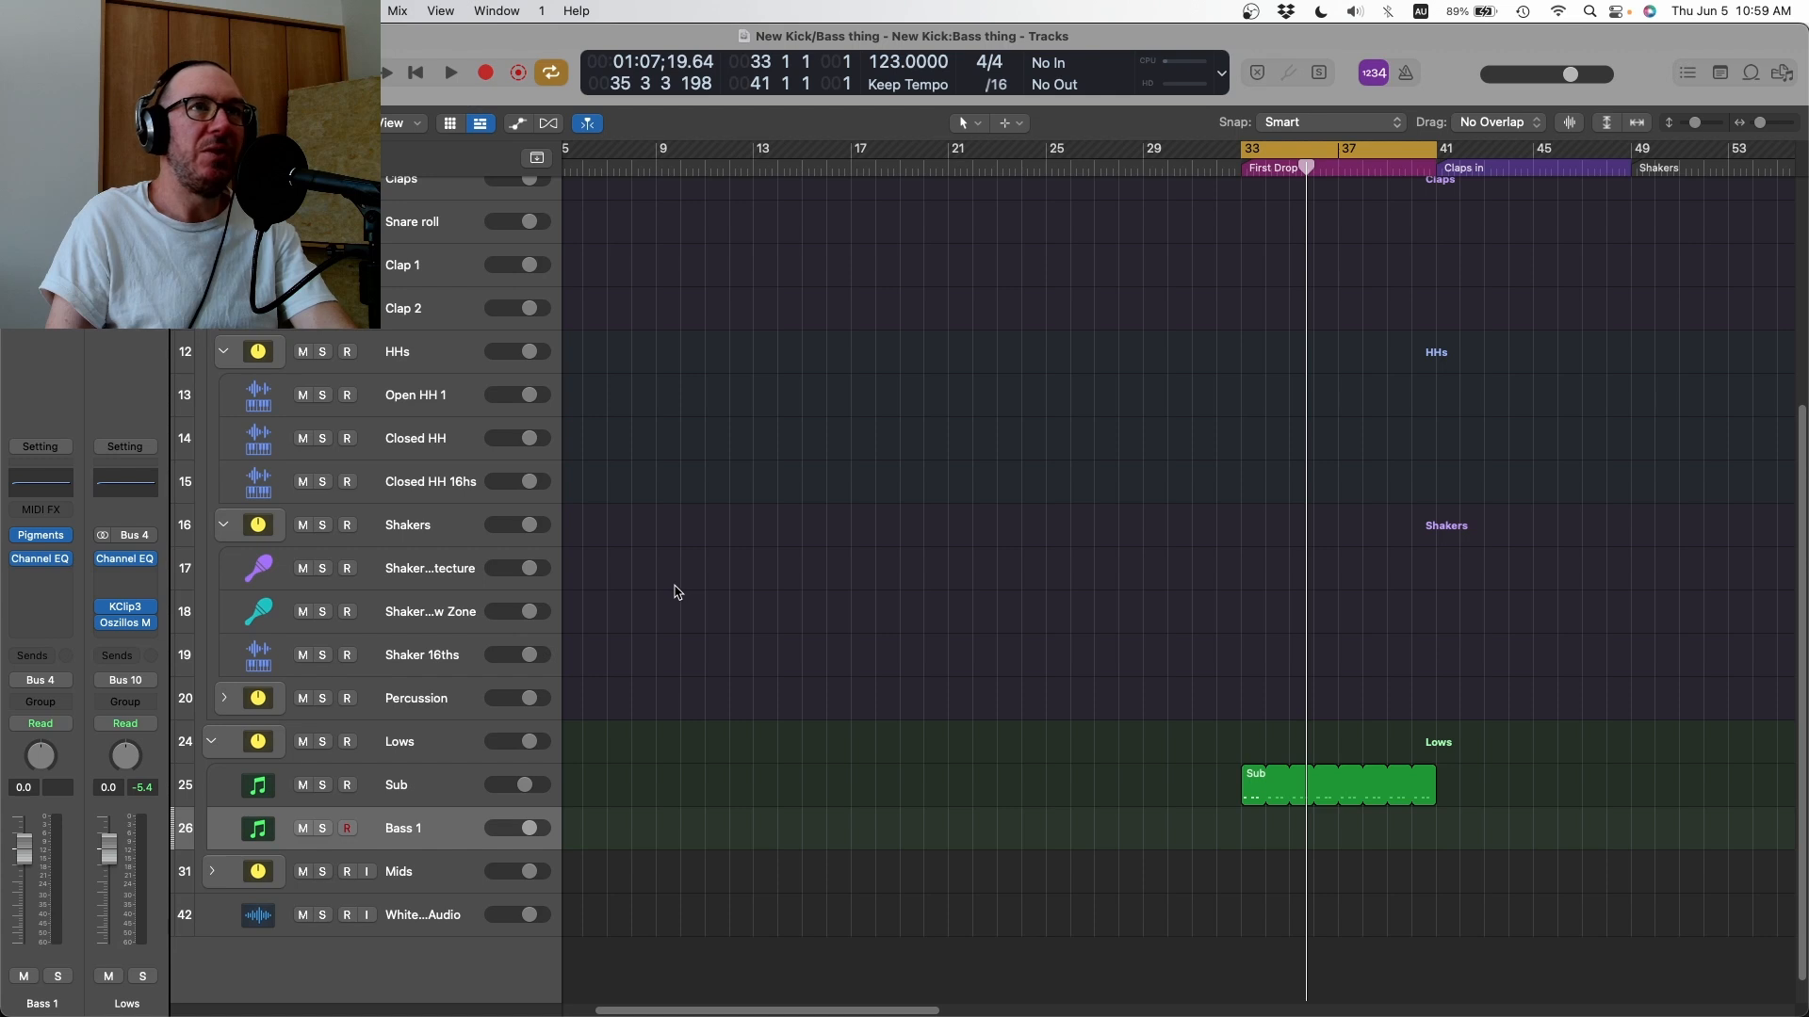
left_click(61, 545)
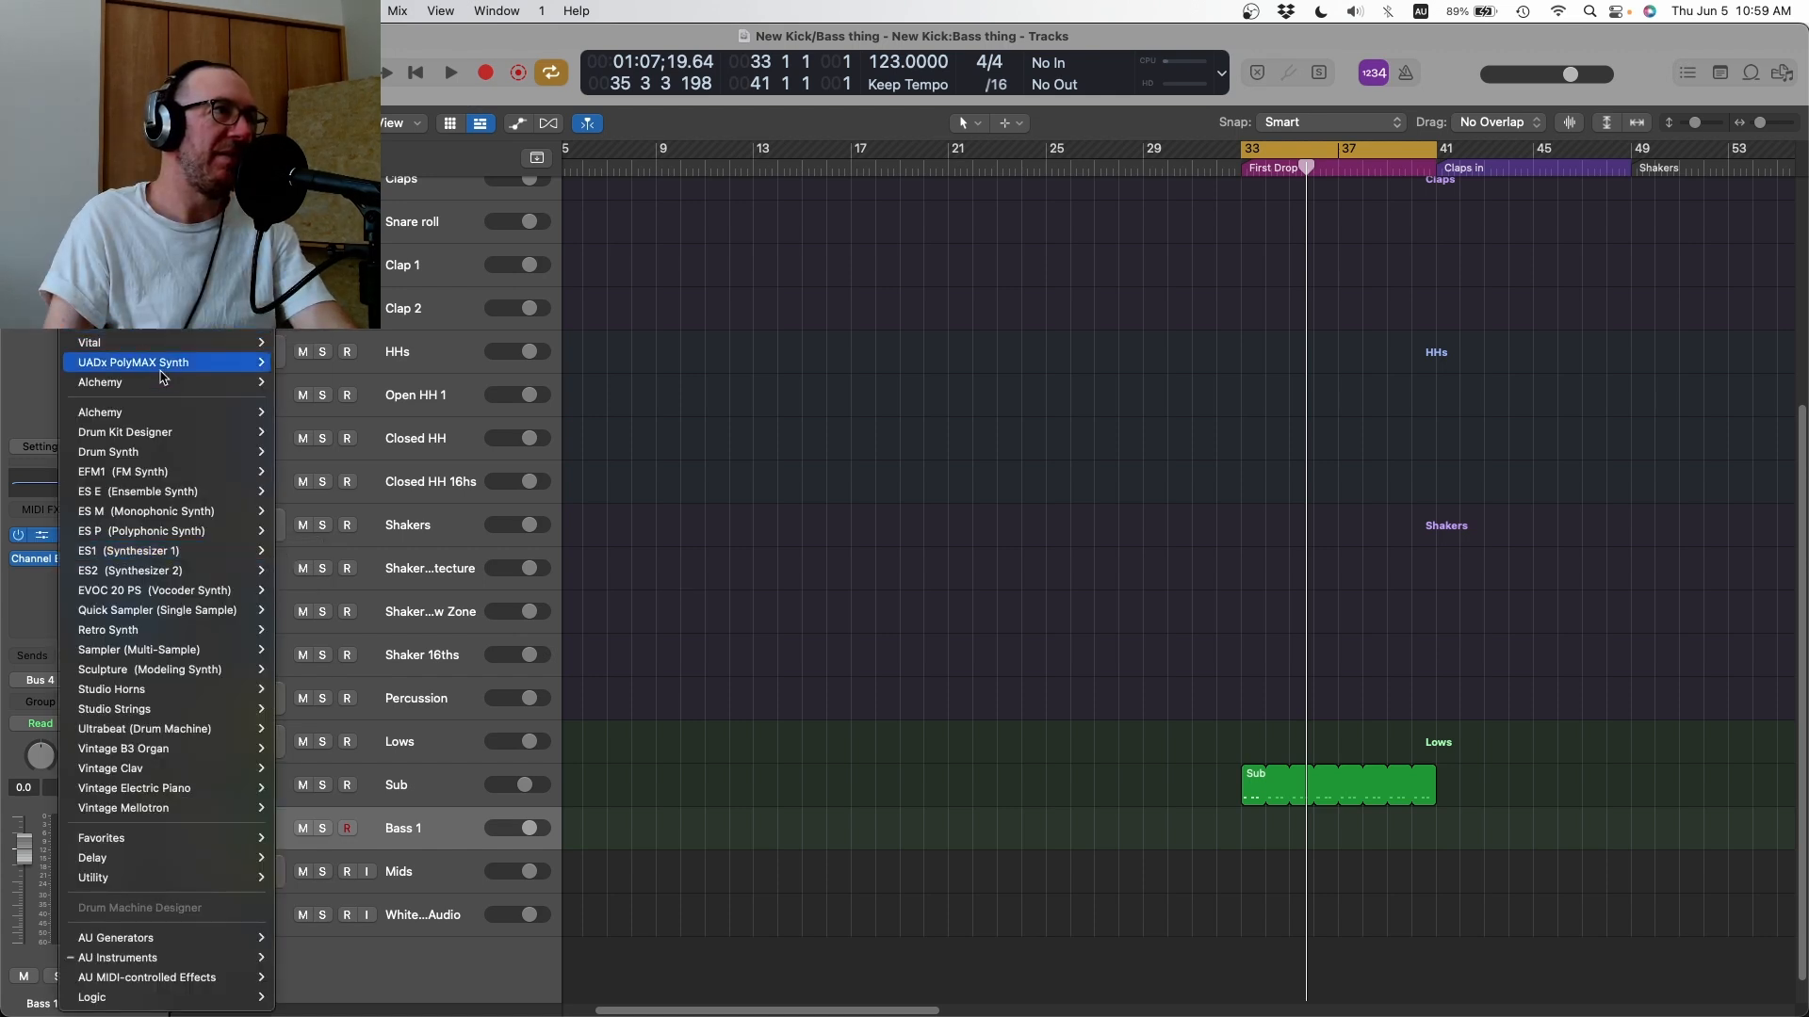
left_click(170, 339)
left_click(708, 170)
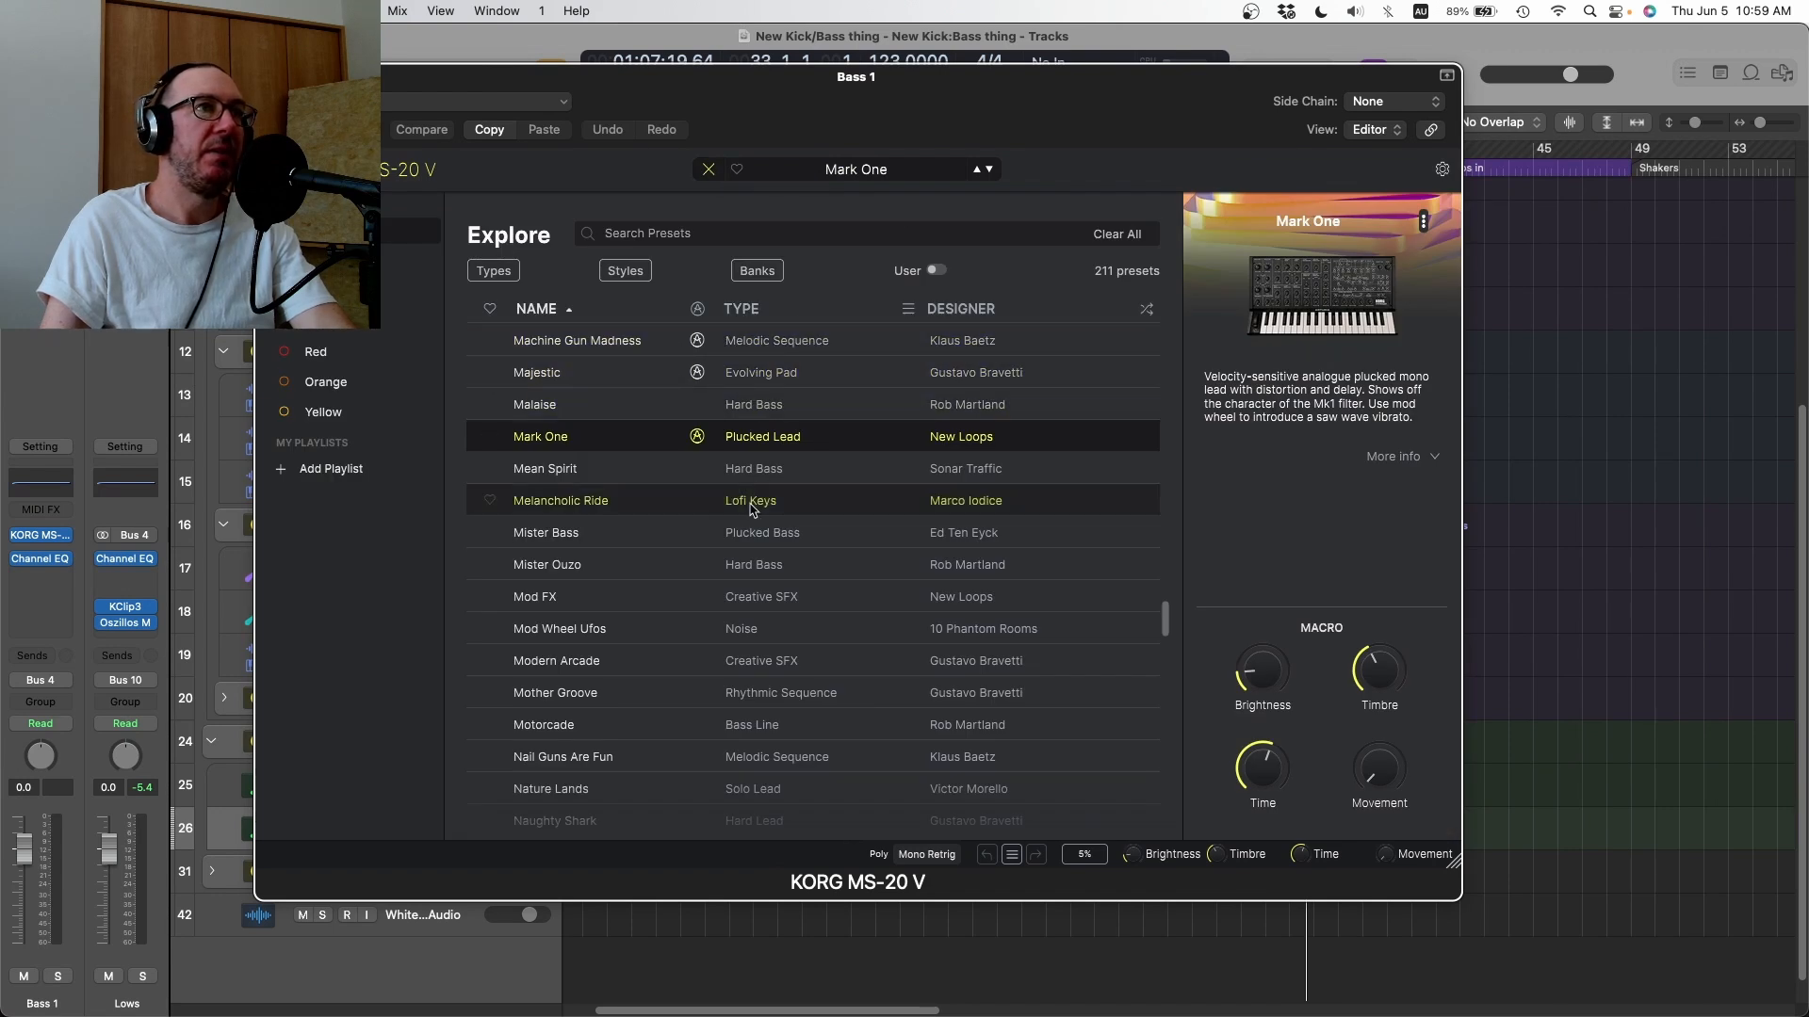
left_click(415, 316)
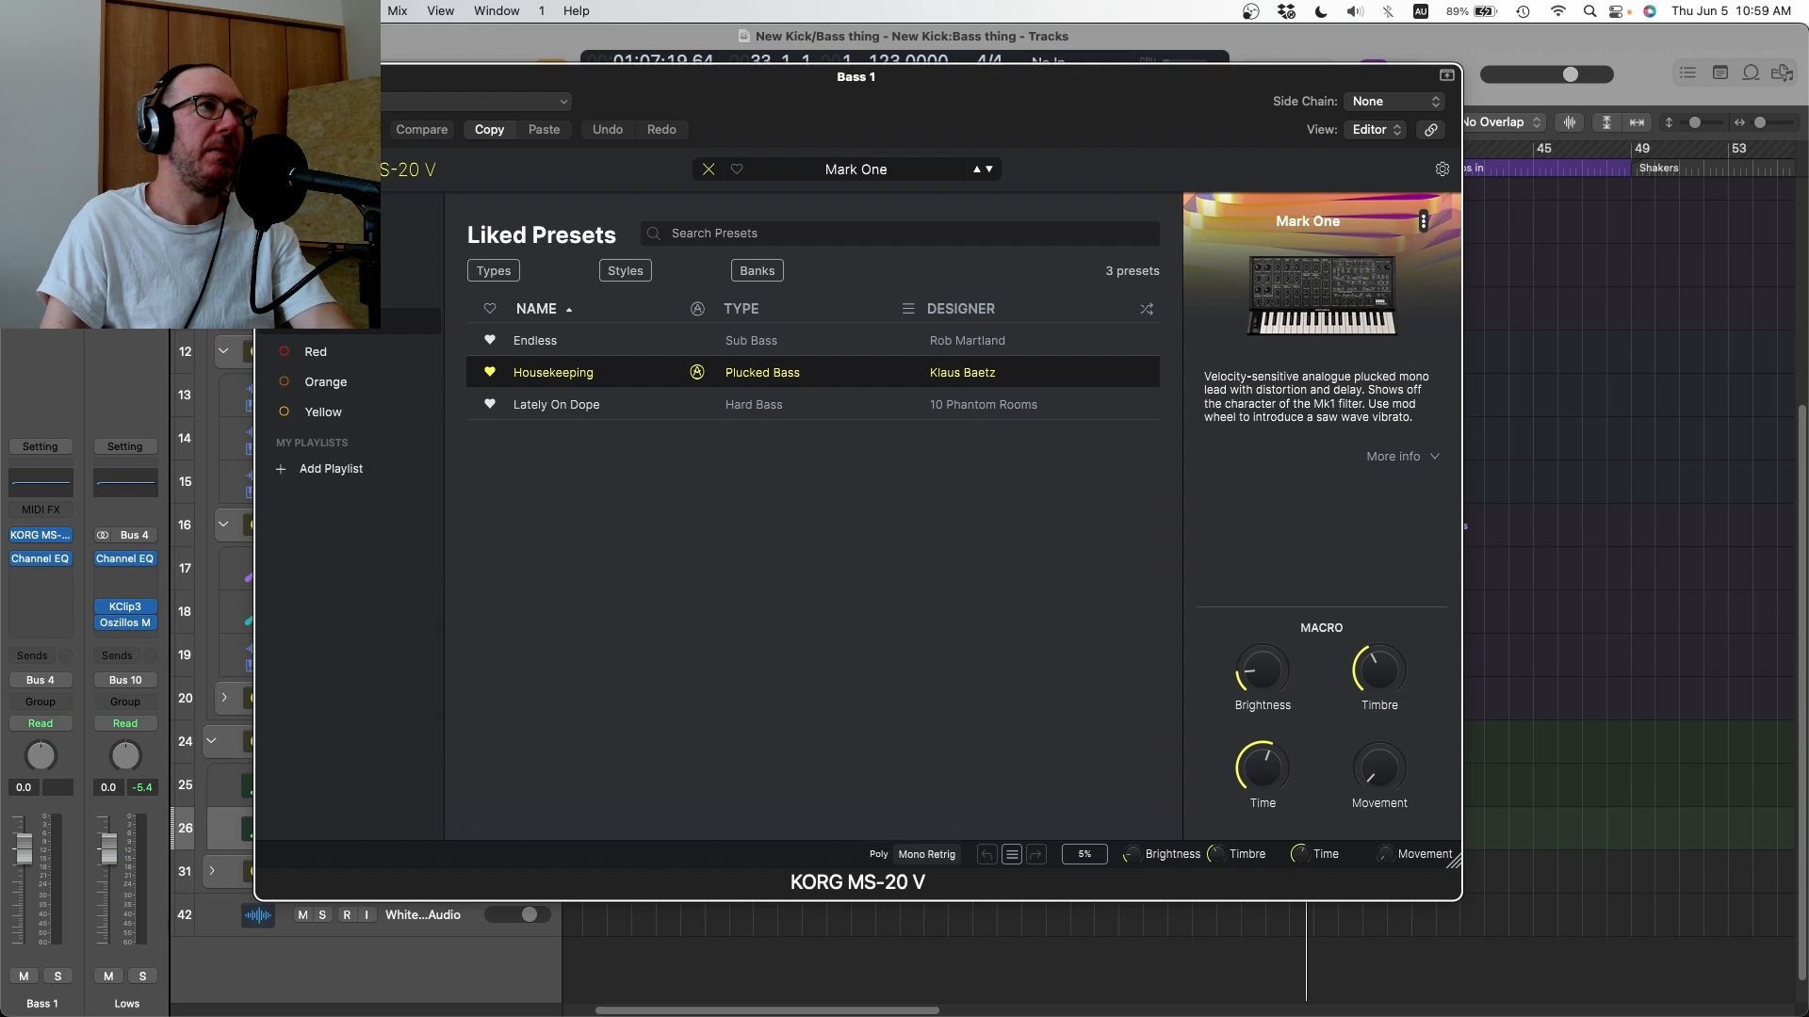
left_click(709, 169)
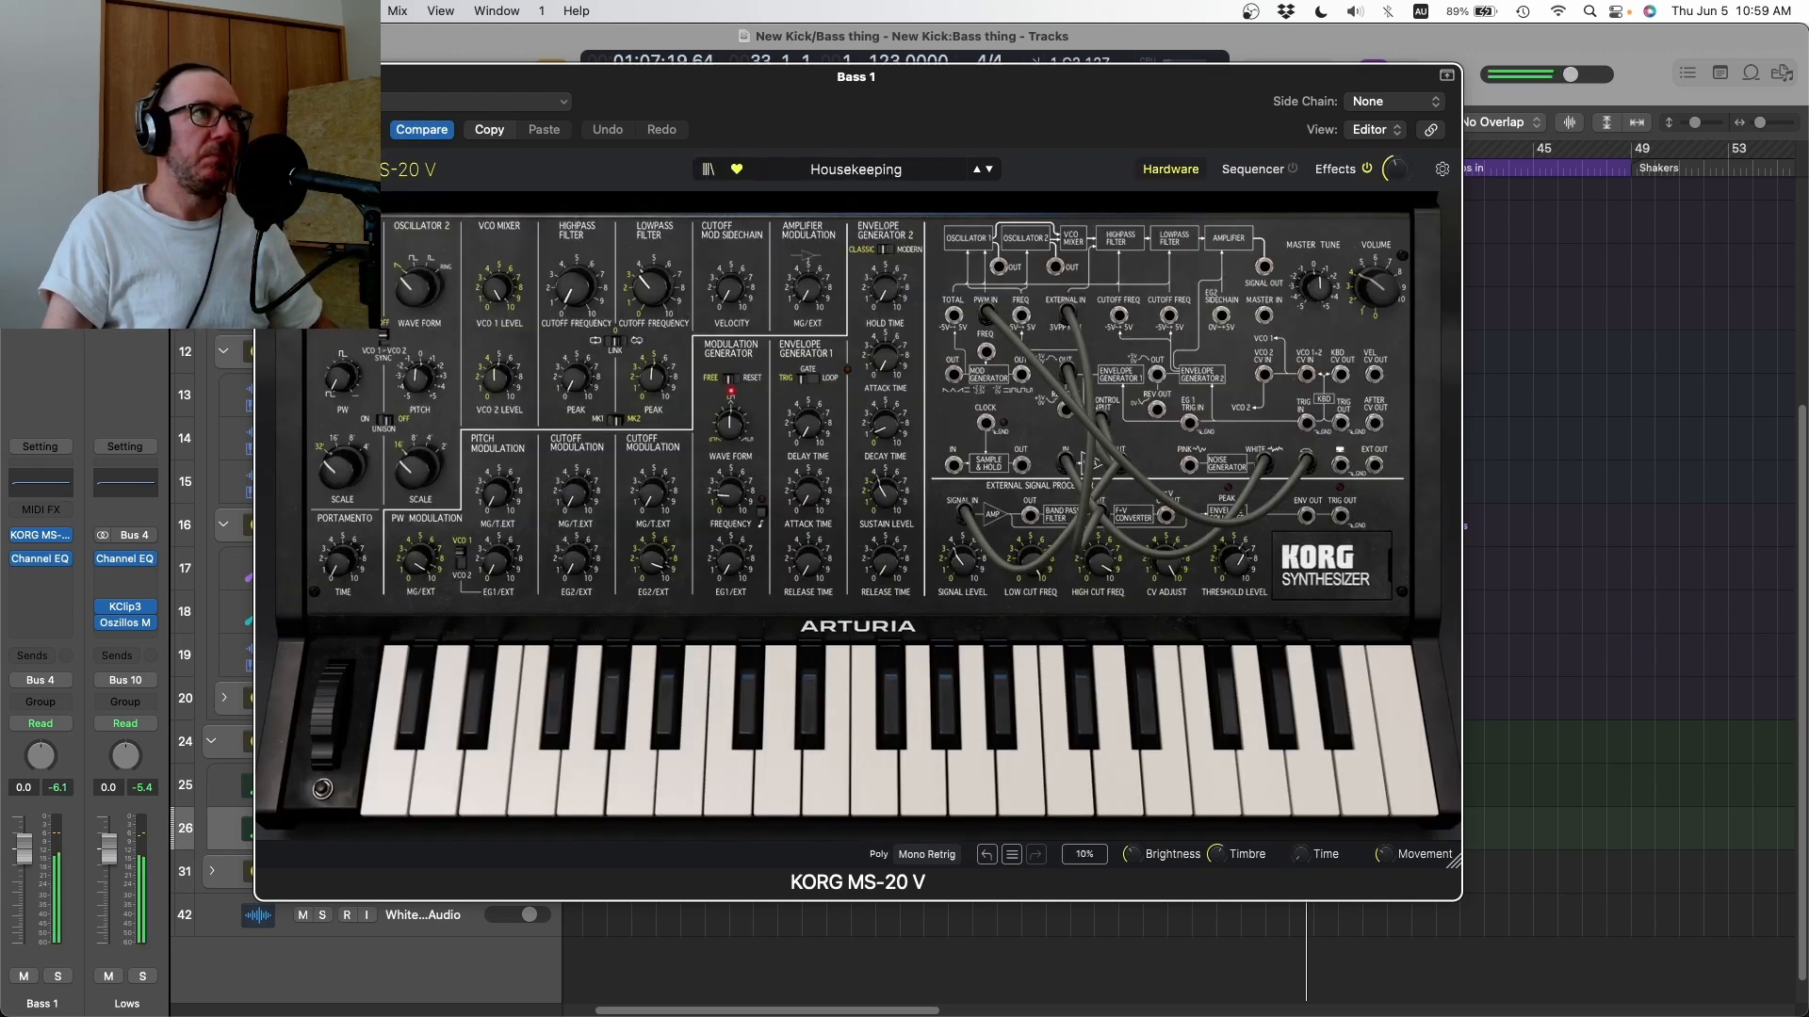
key("super+w")
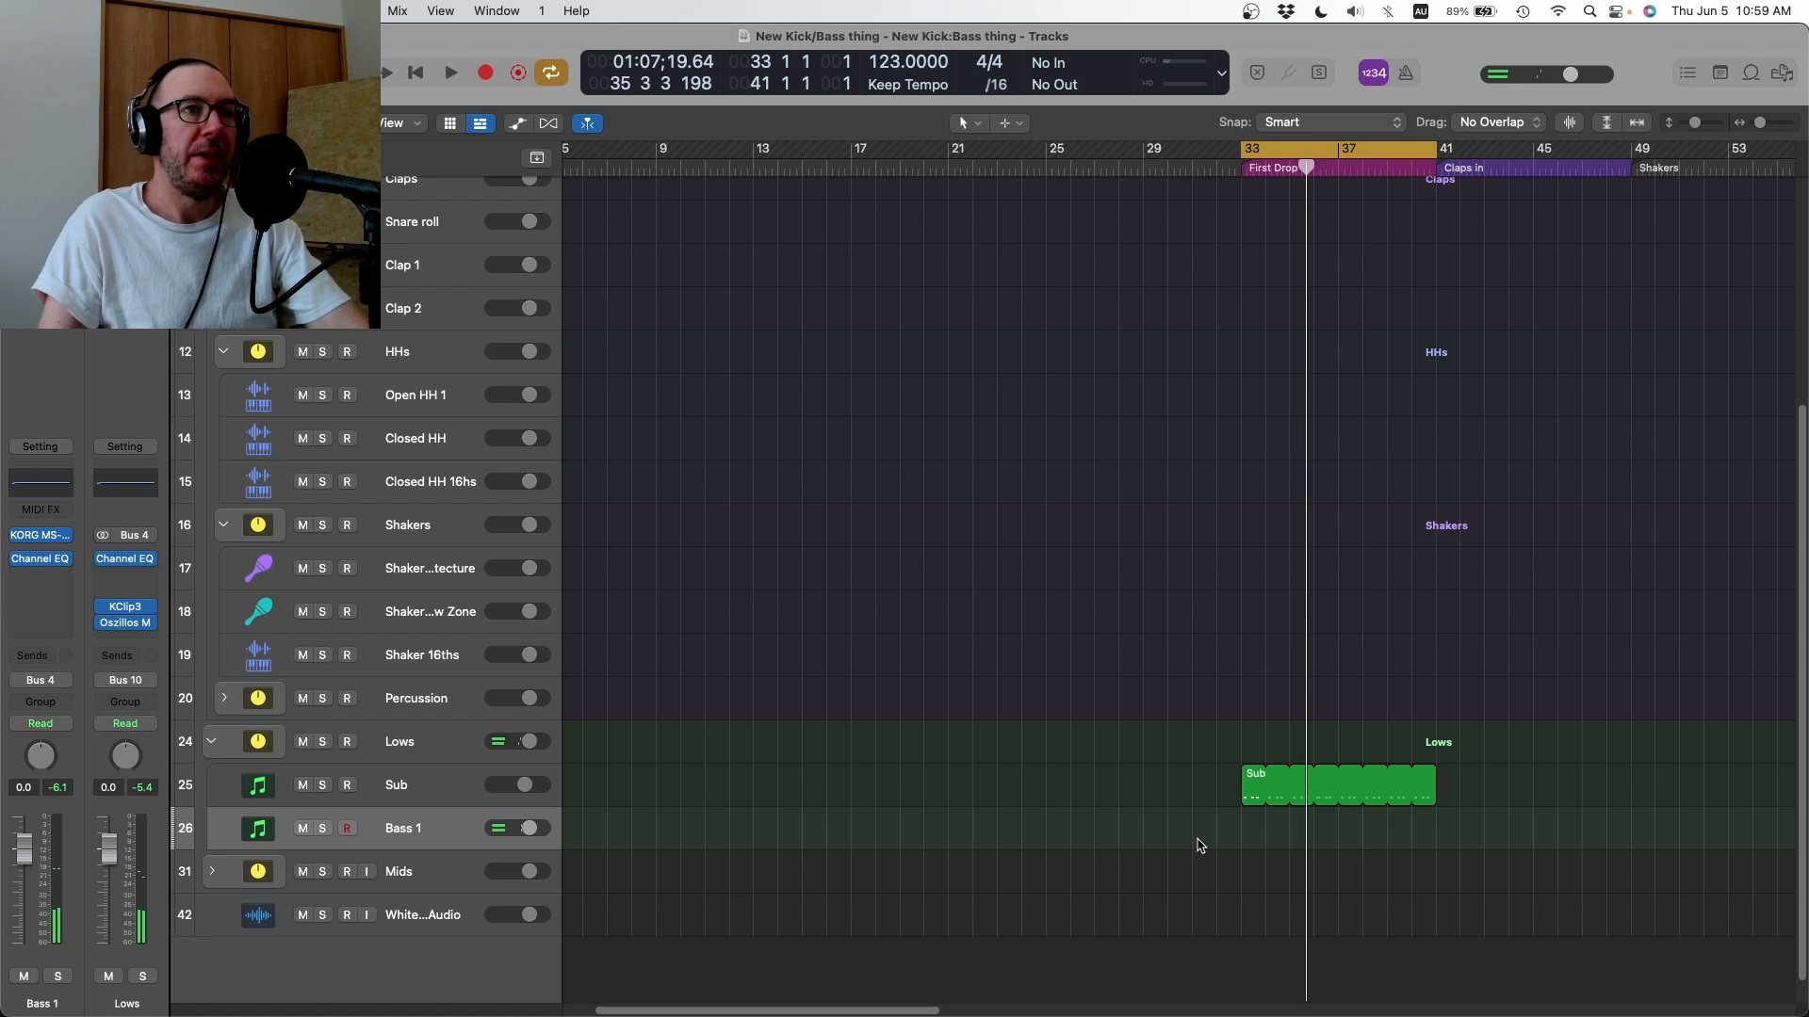
- Create an empty one-bar MIDI region at bar 33 on the Bass 1 track and open it for note editing
right_click(1253, 841)
left_click(1272, 755)
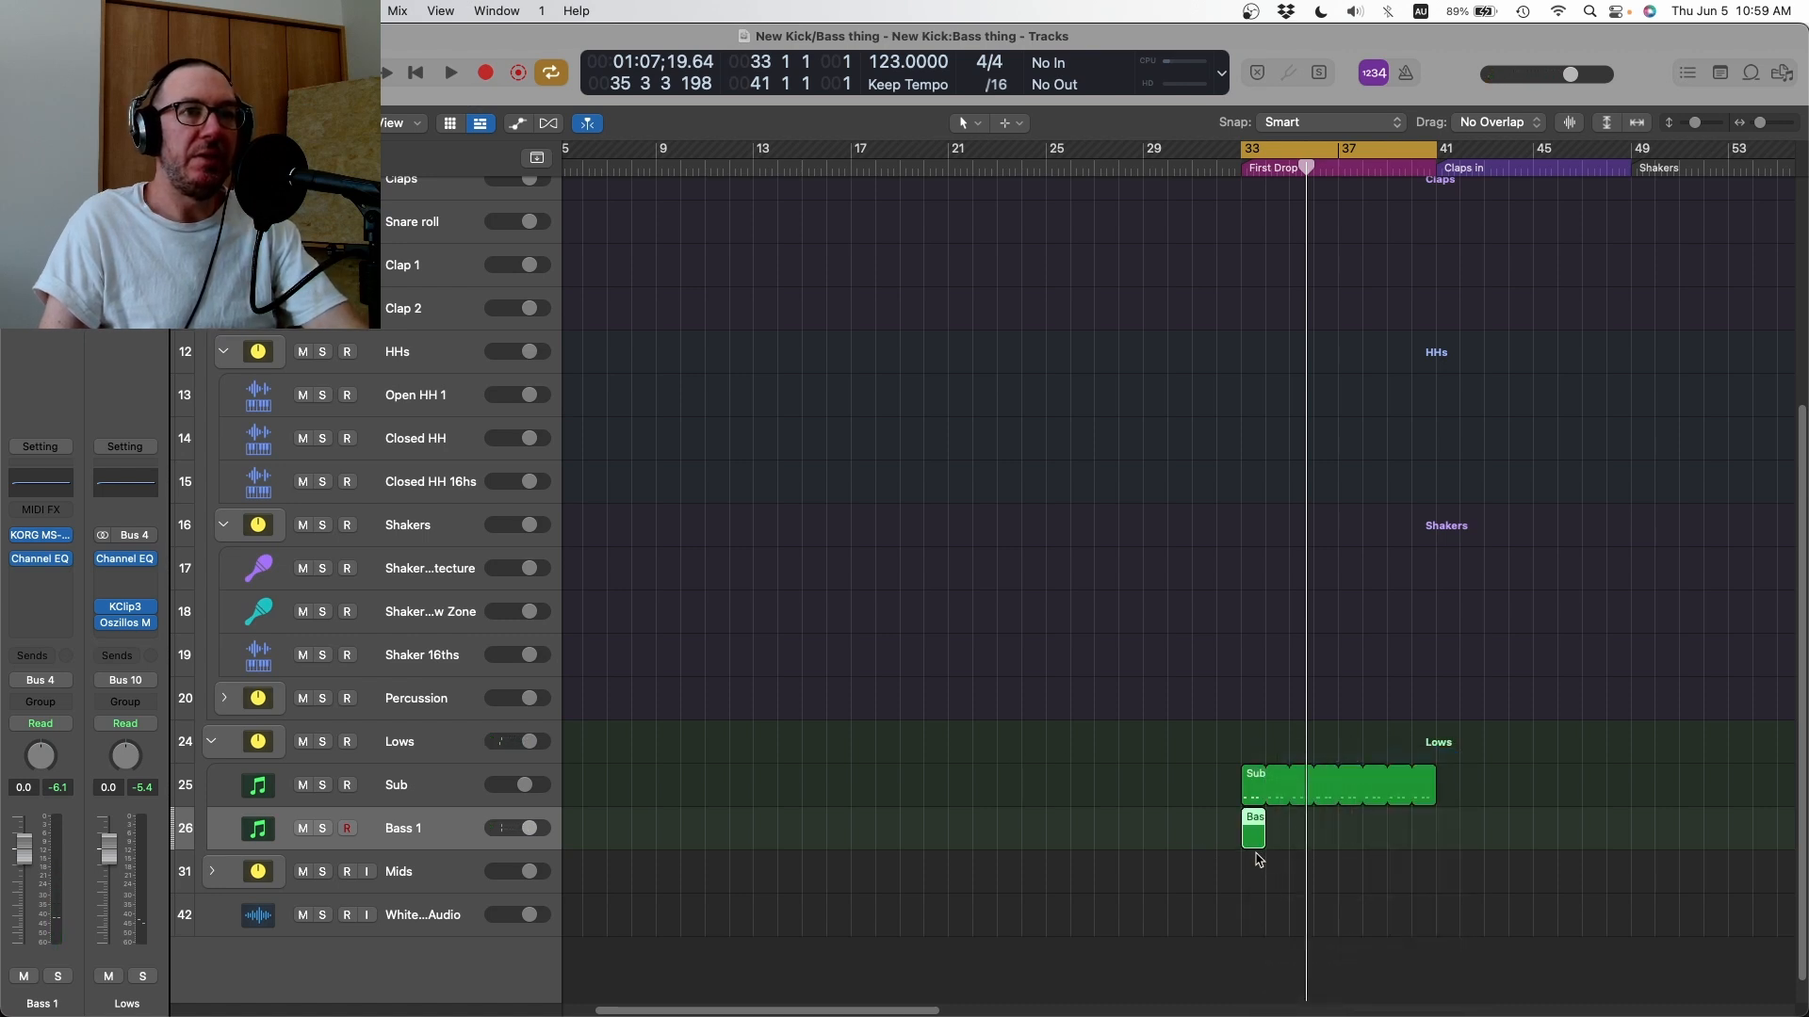
double_click(1254, 829)
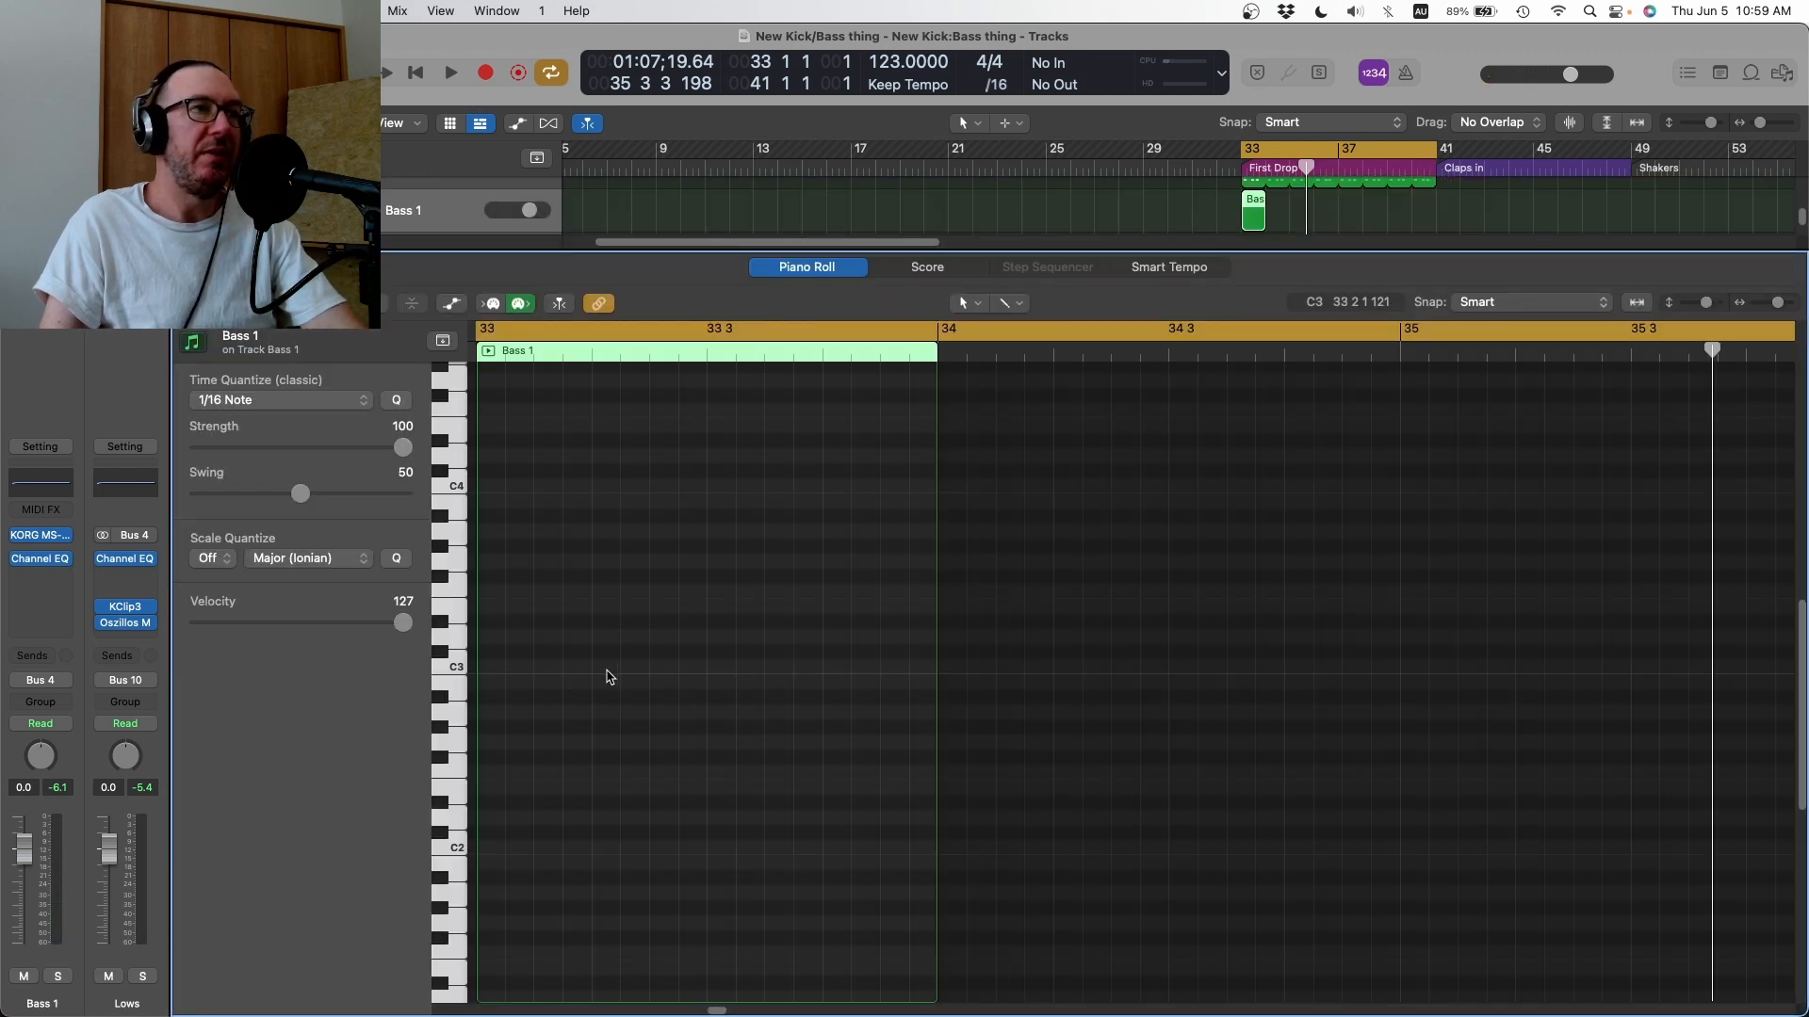
- Add a G3 note at 33 1 2 in the Bass 1 region, audition it and transpose it down an octave to G2
left_click(514, 562)
key("space")
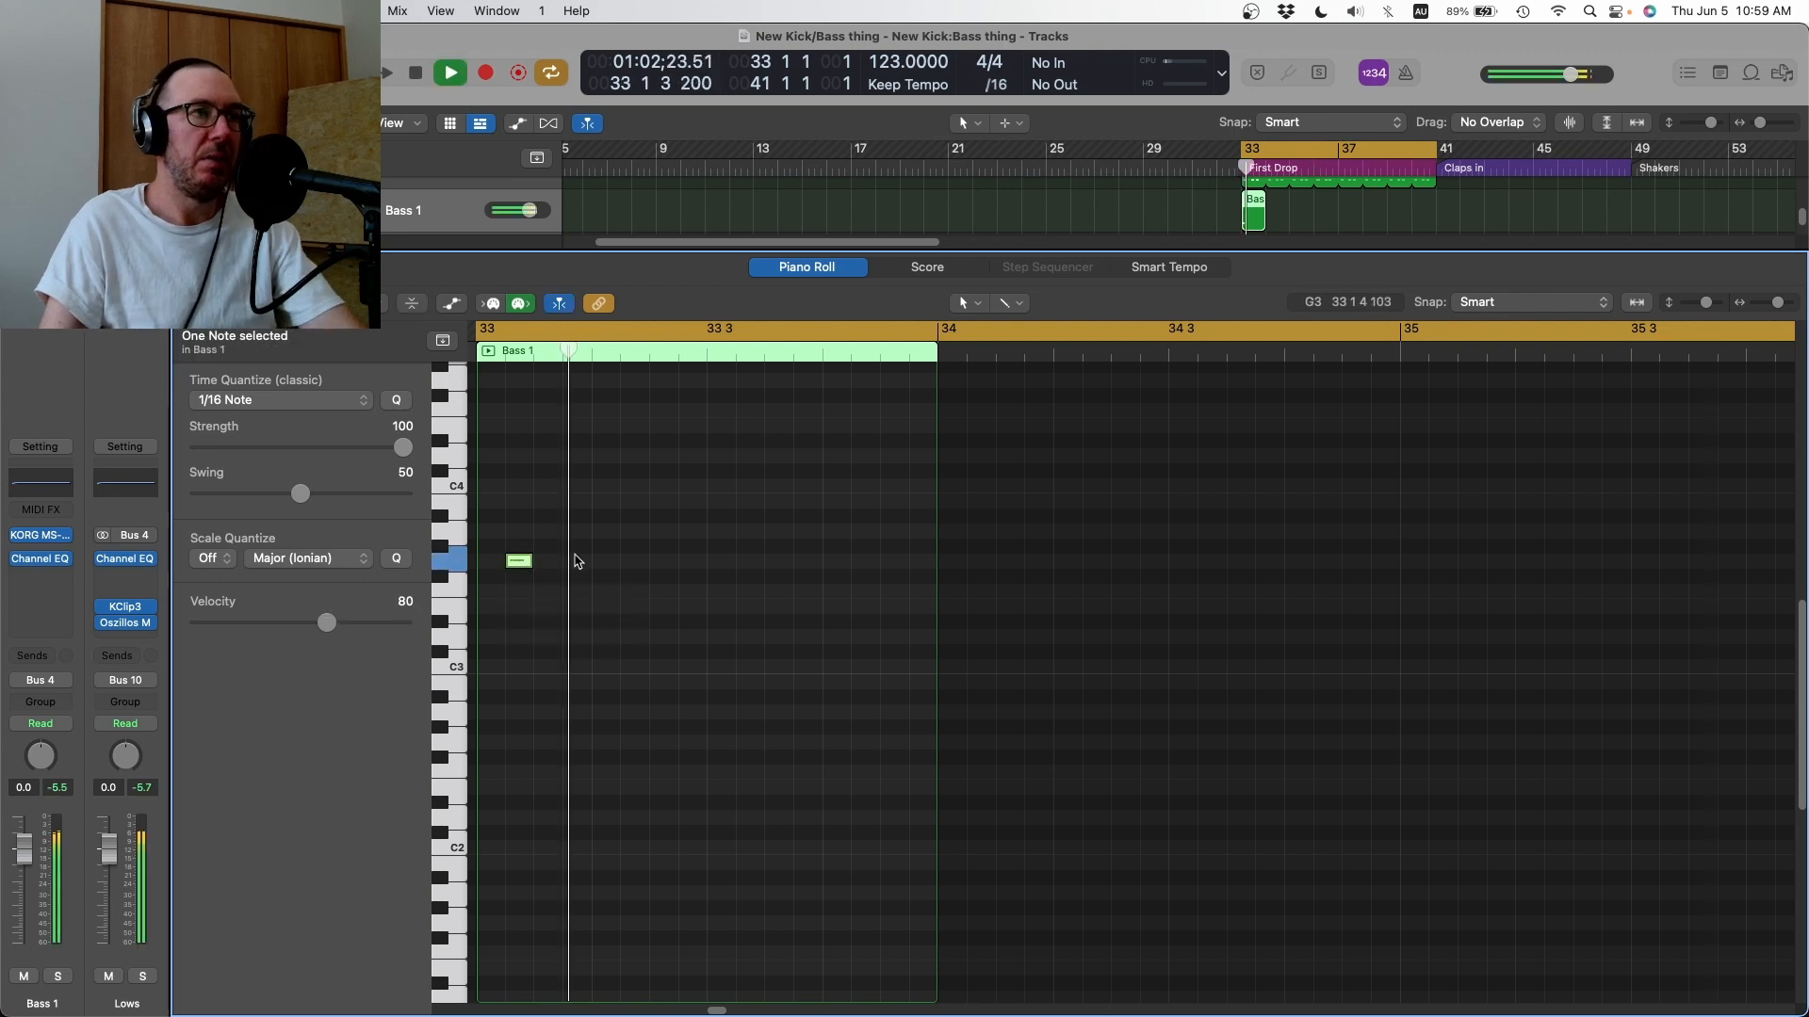
key("space")
key("shift+alt+Down")
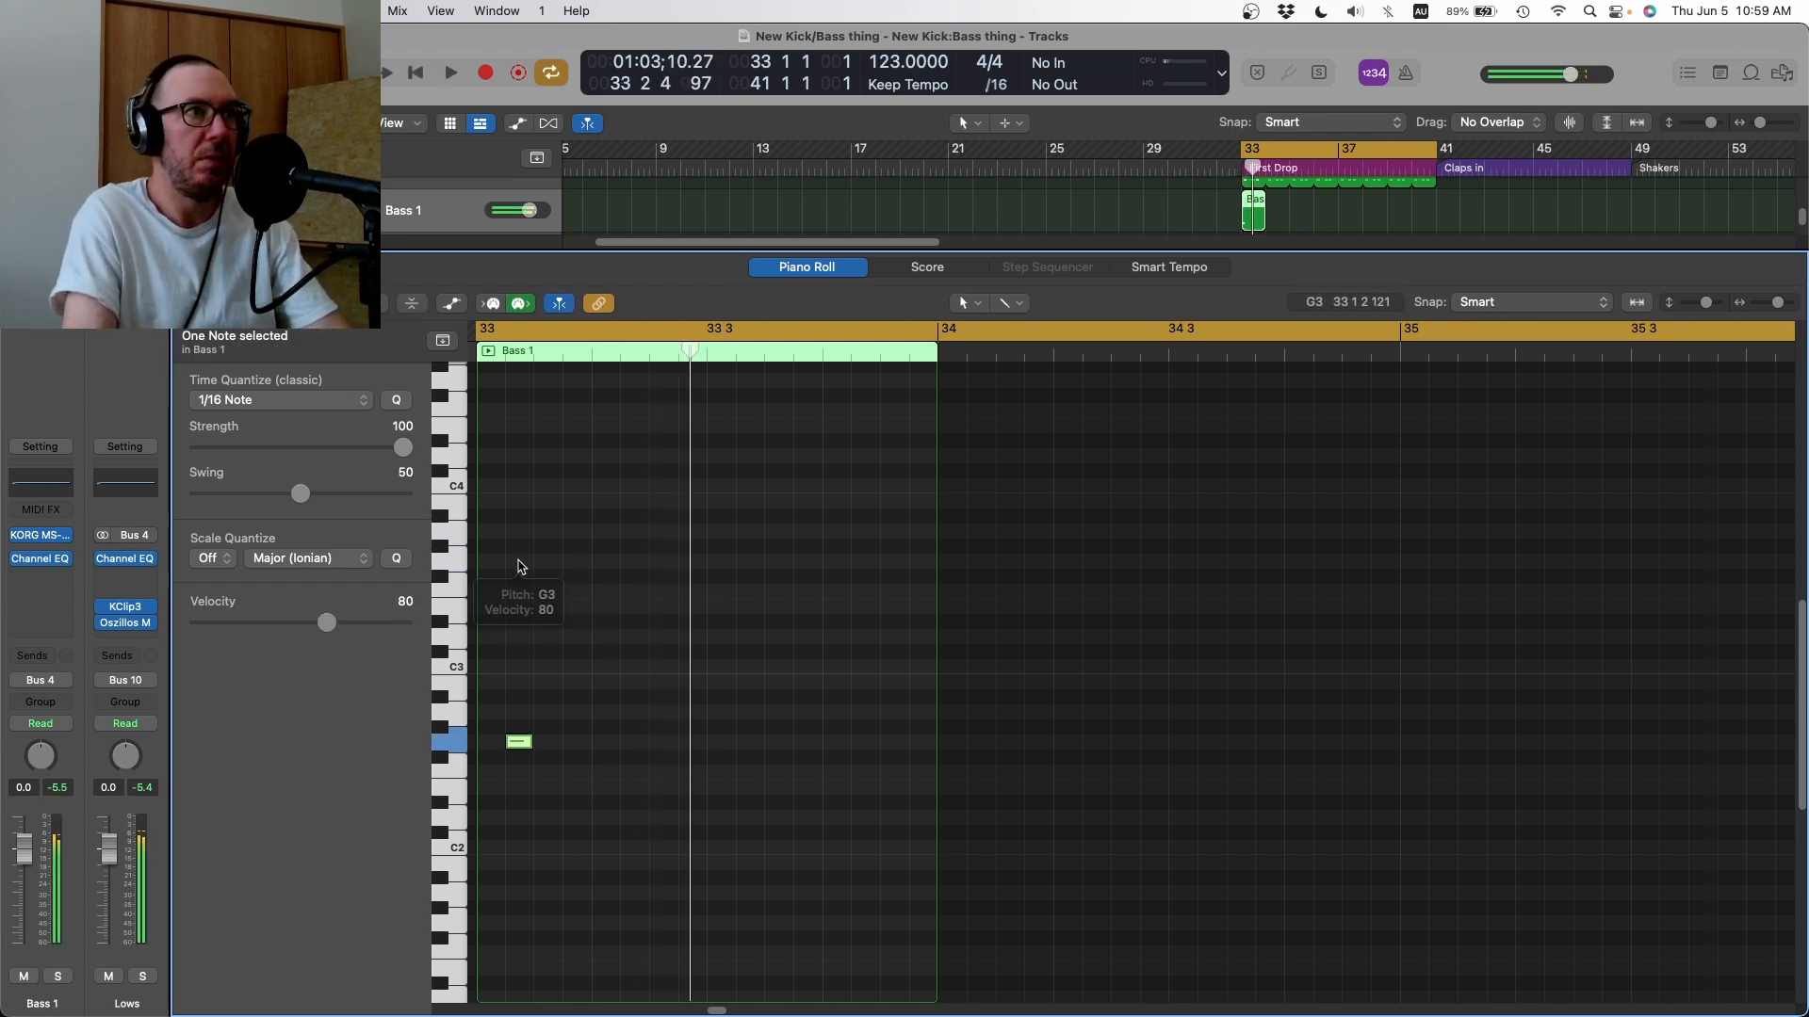
scroll(518, 565, "left", 2)
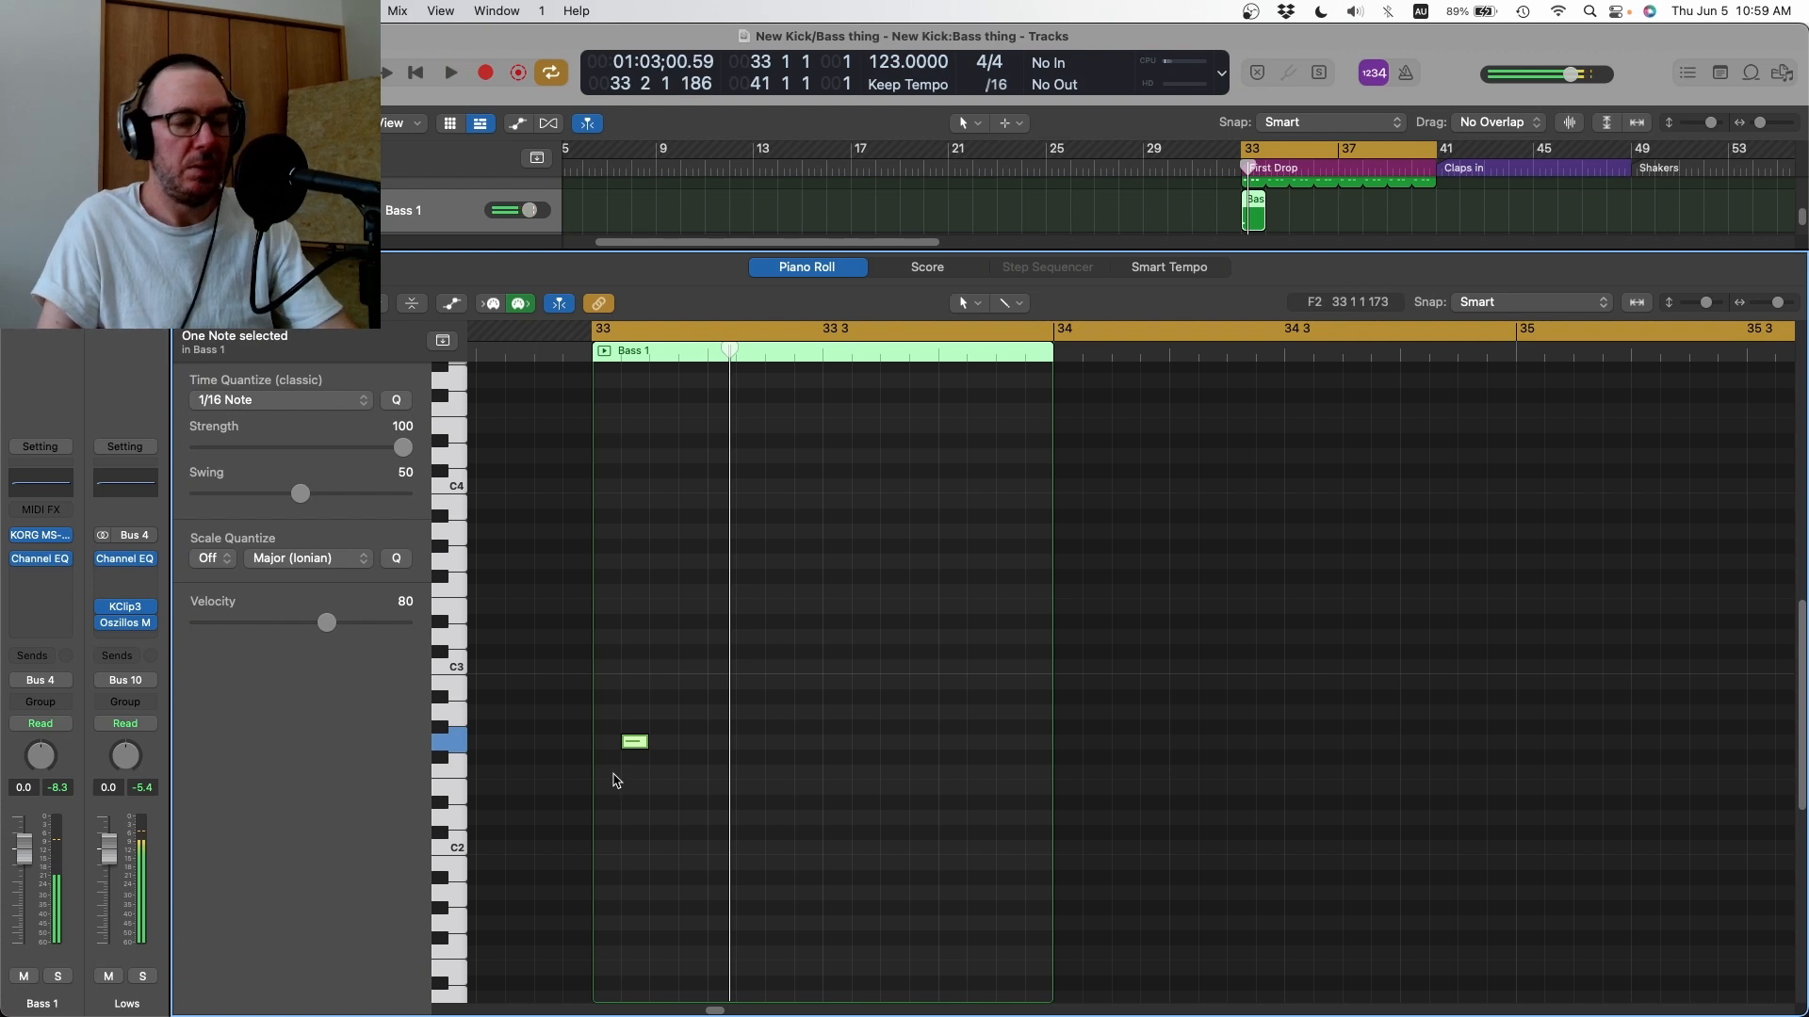
- Copy the G2 note to 33 2 3, play the pattern back, and return to the full arrangement for another listen
left_click_drag(634, 741, 781, 745)
key("space")
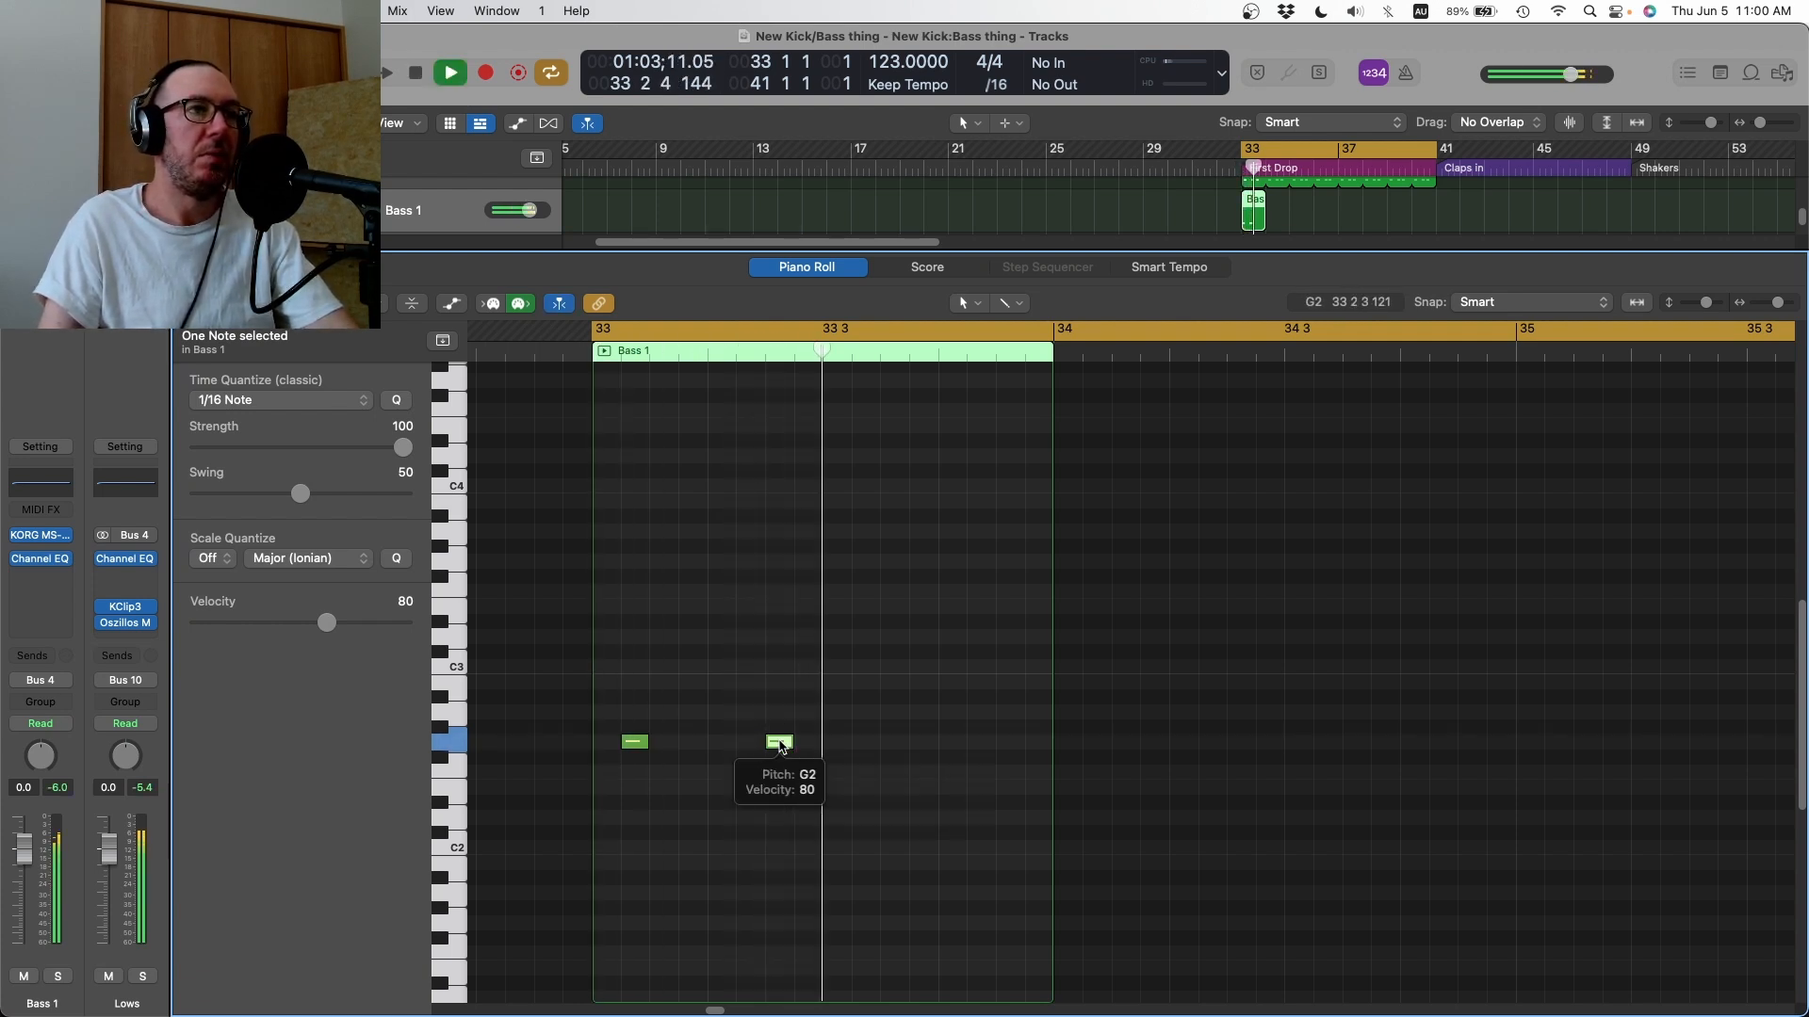
key("space")
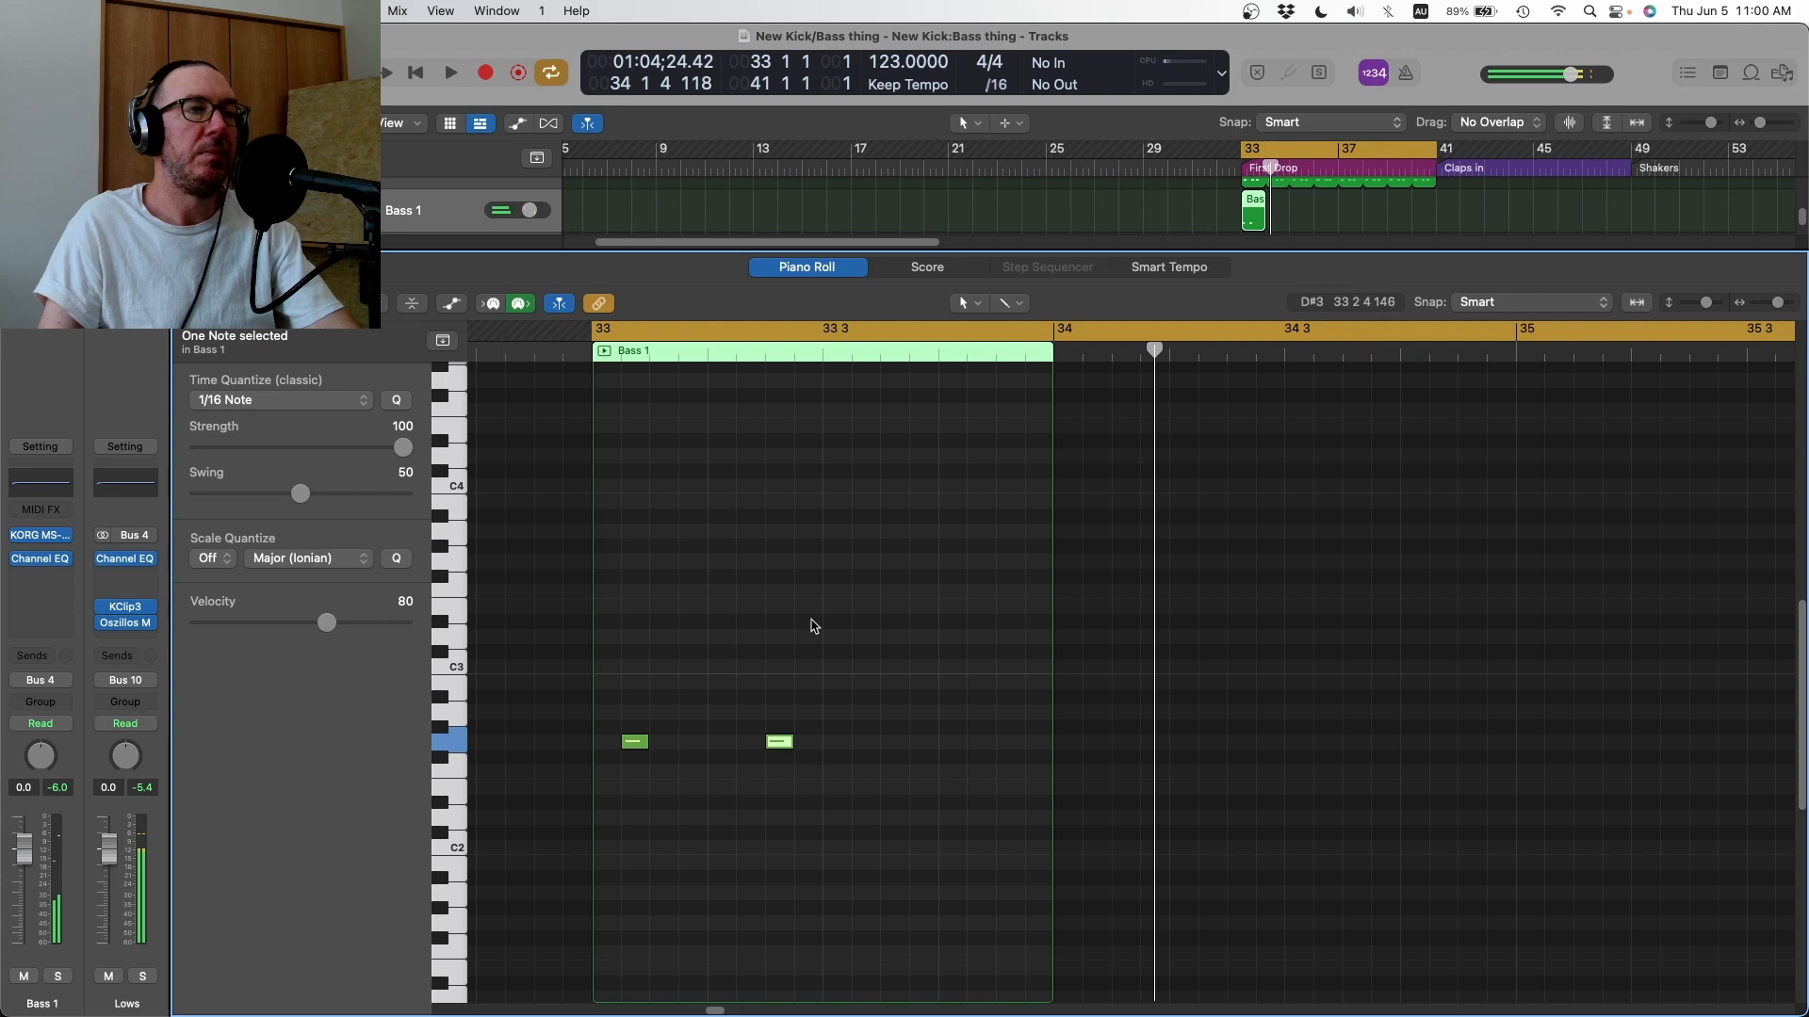
key("p")
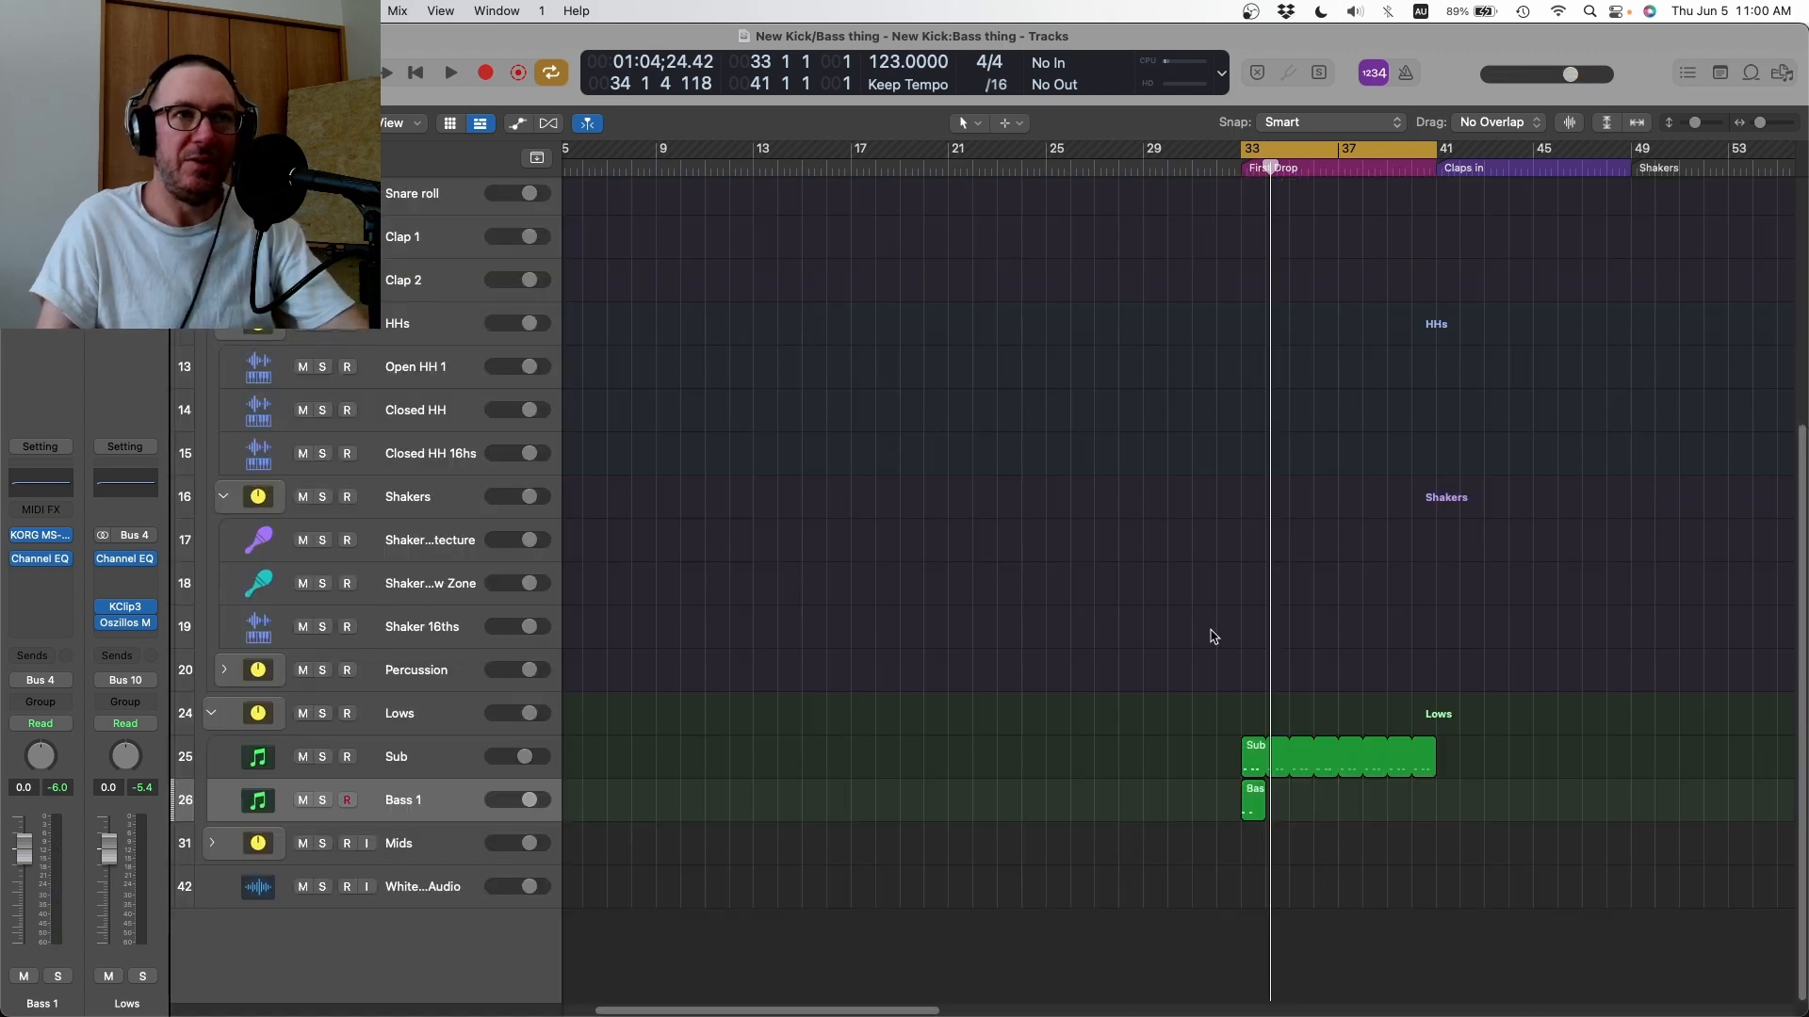
key("space")
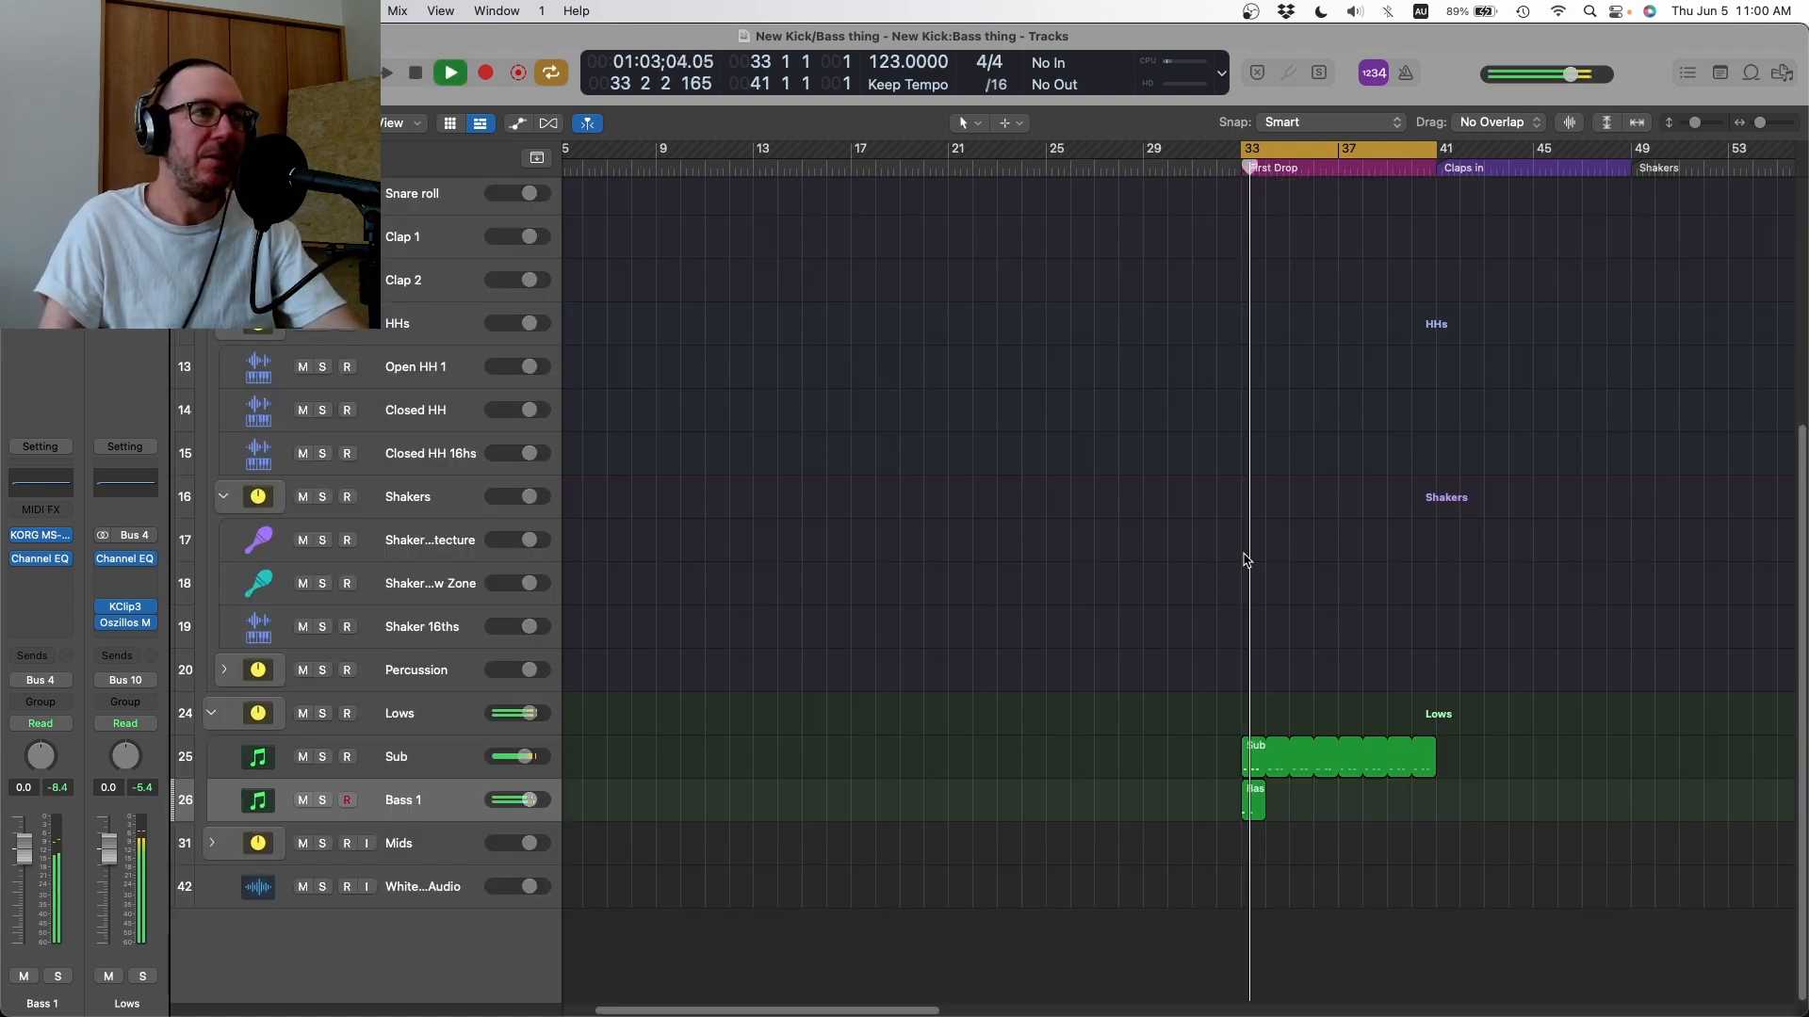
- Create a duplicate of the Bass 1 track without its region and name it Bass 2
right_click(420, 818)
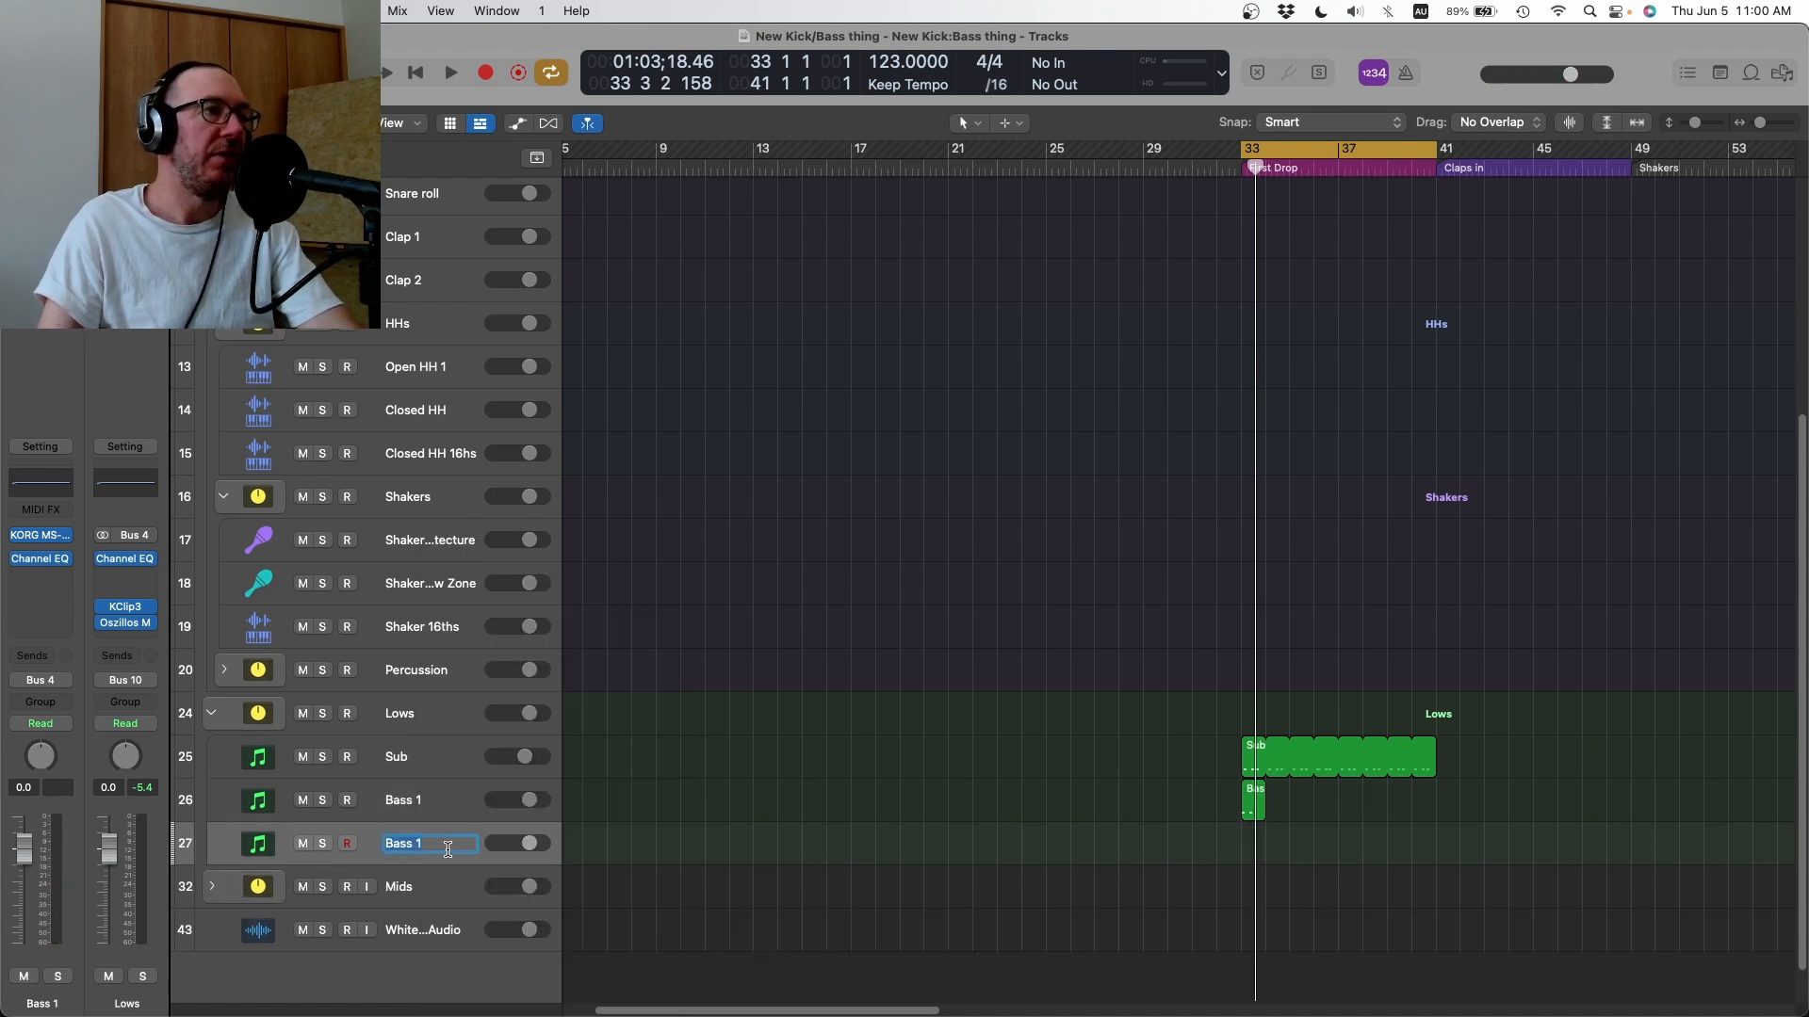
key("BackSpace")
type("2")
key("Return")
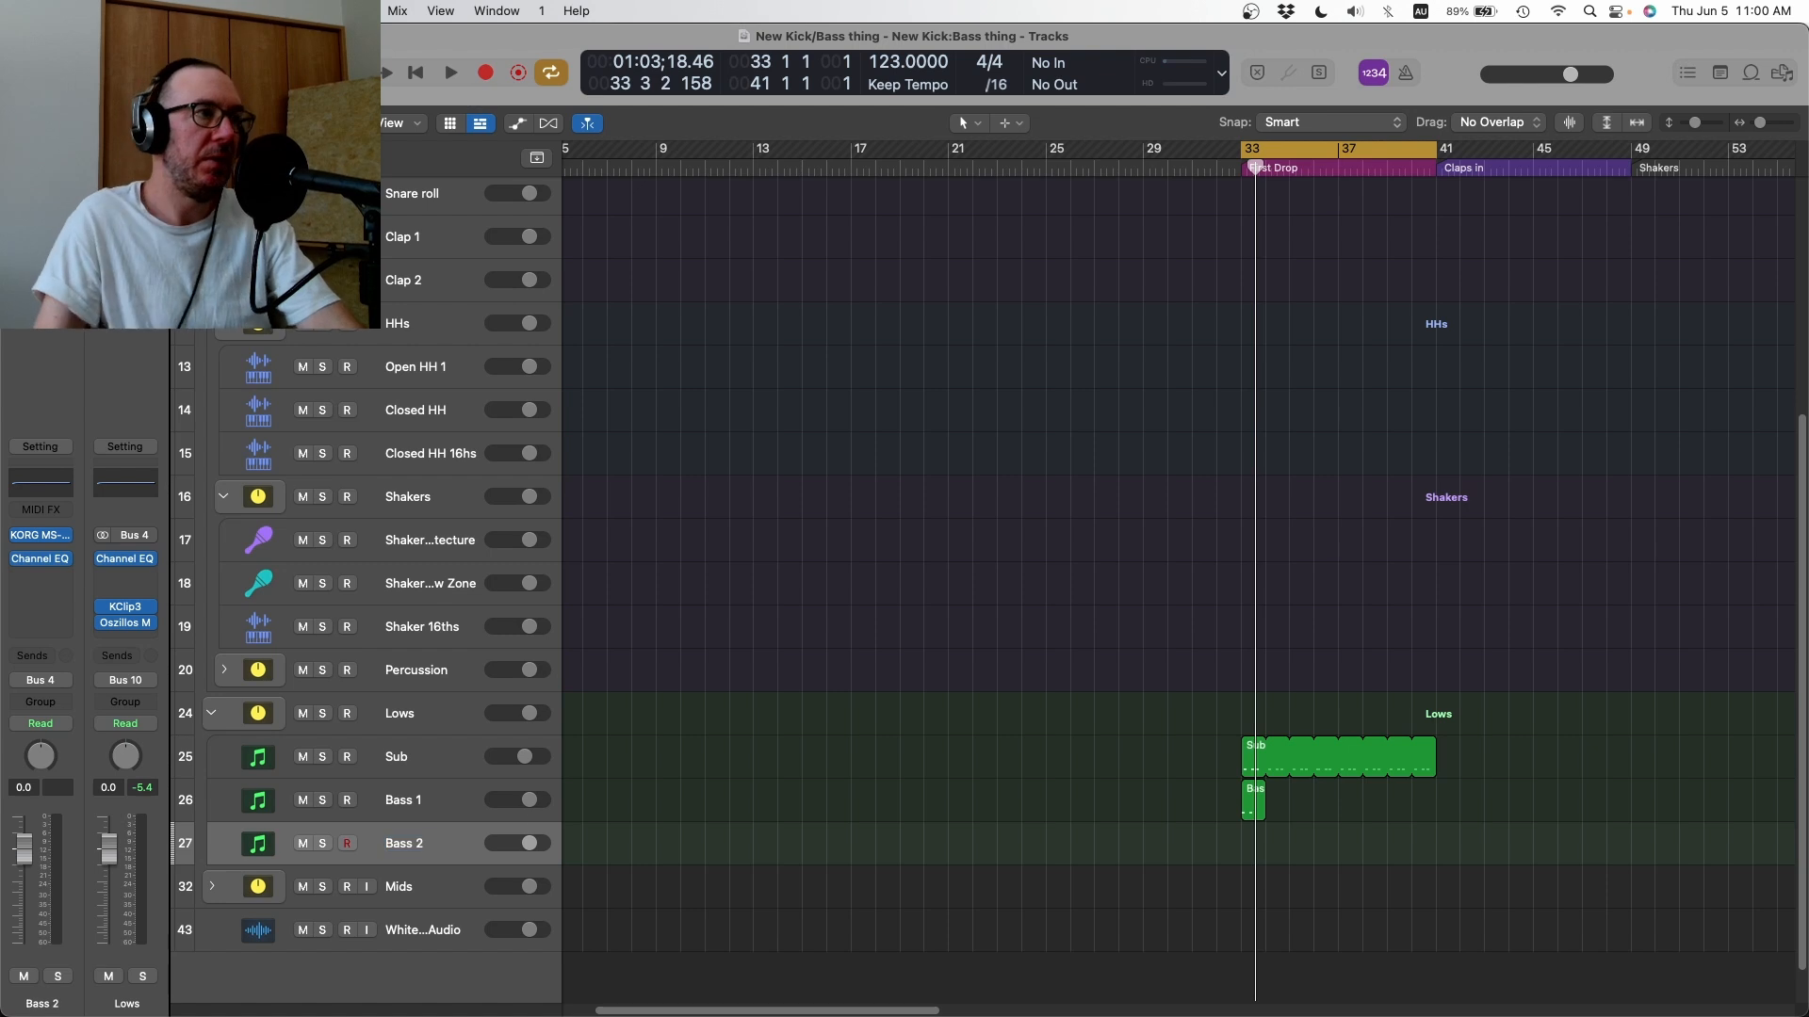
- Load u-he Hive in stereo on Bass 2, choose the AZ Clean SuperPluck preset from 06 Plucks & Stabs, and show its effects
left_click(64, 537)
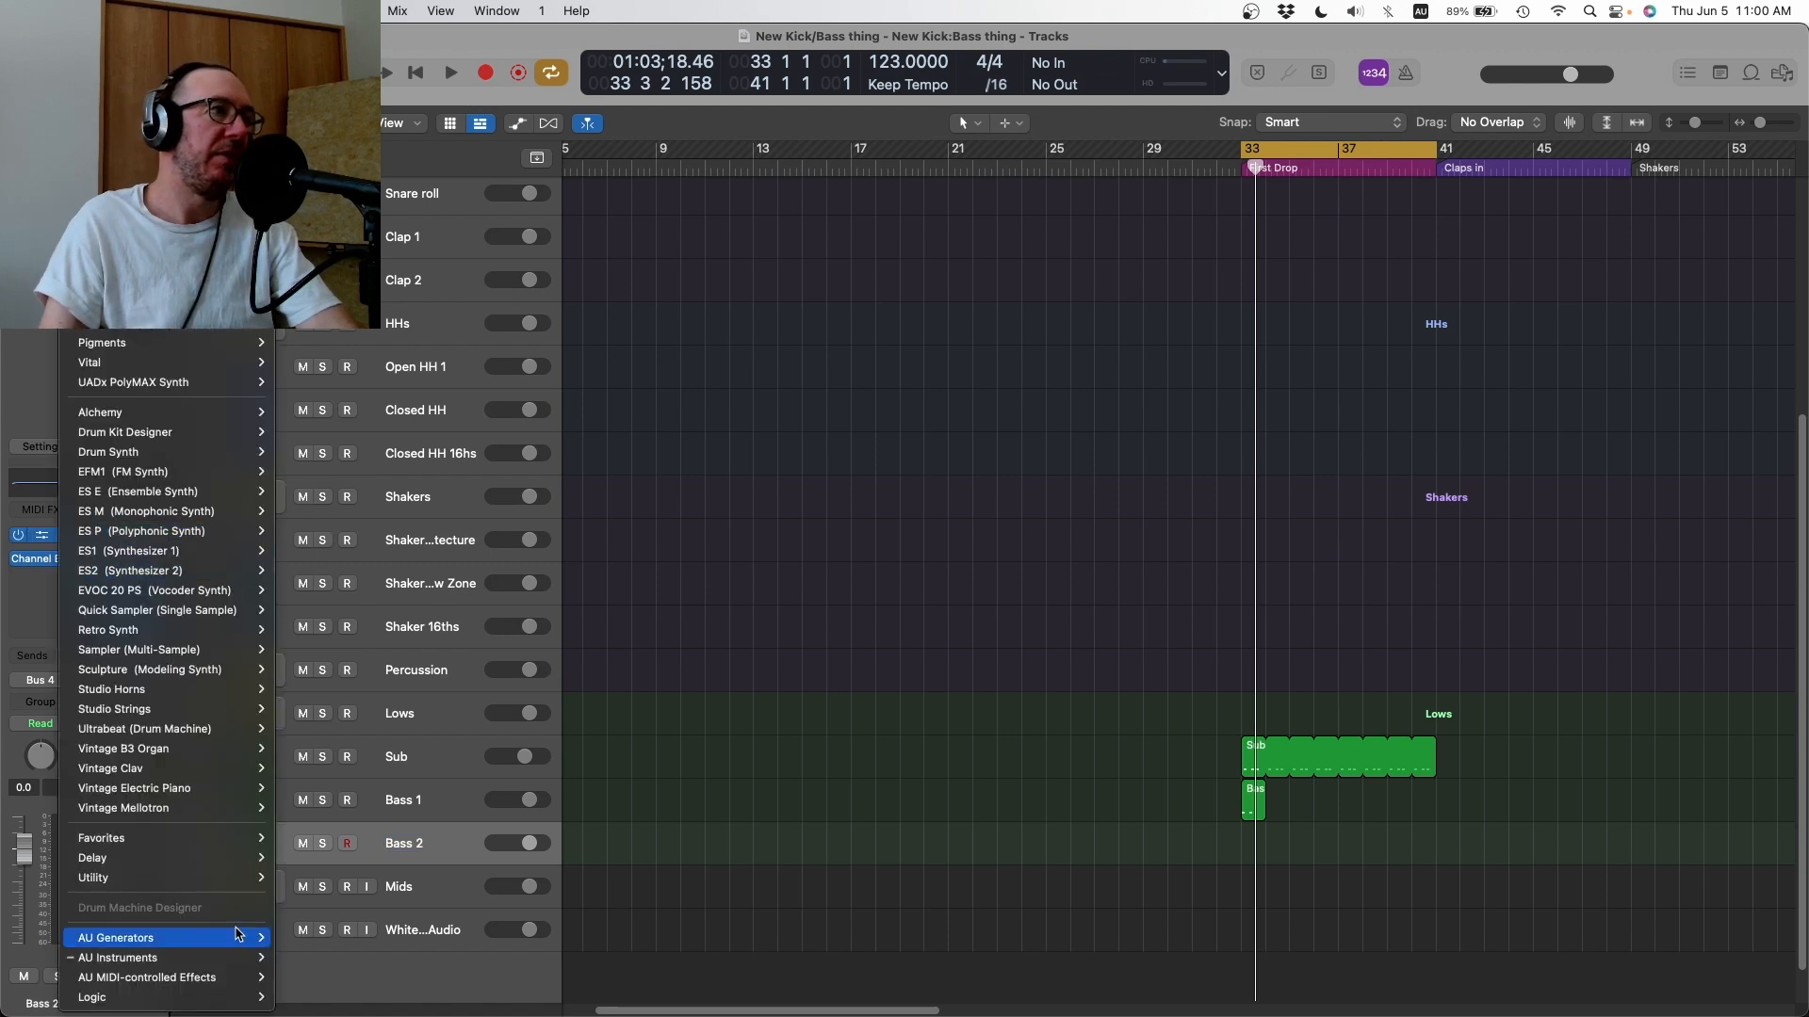
mouse_move(212, 967)
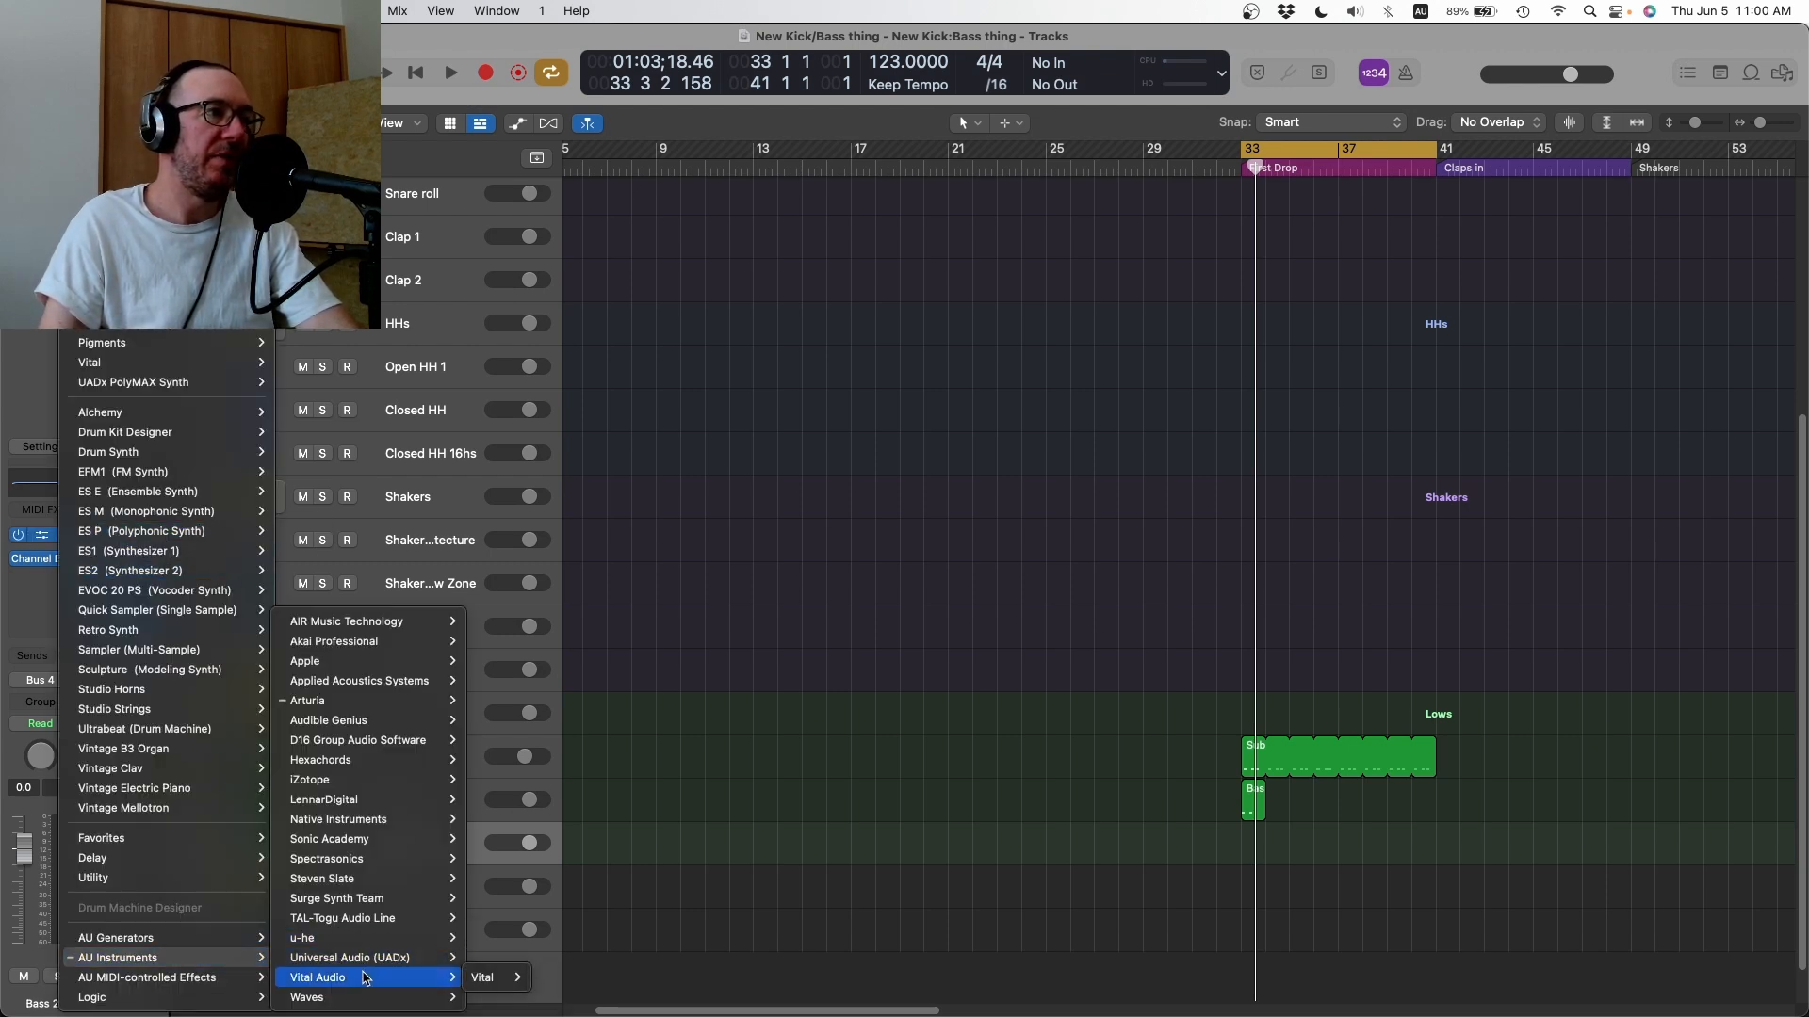
mouse_move(378, 947)
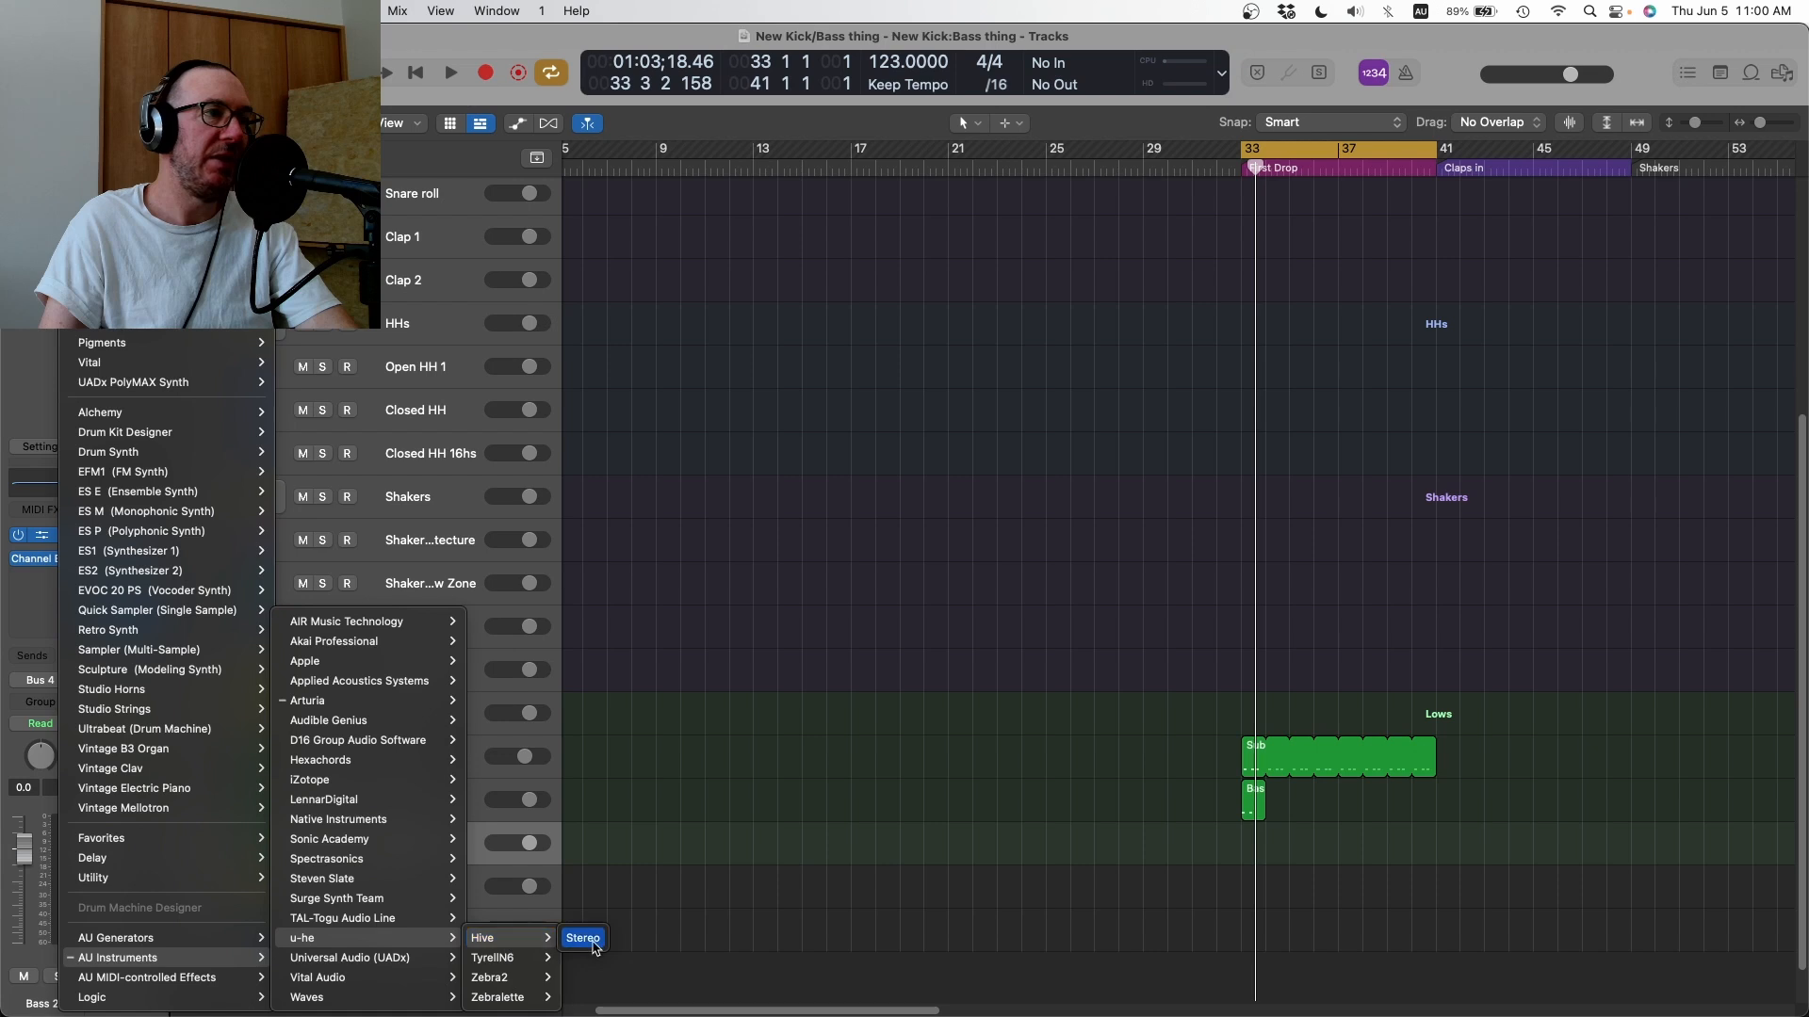
left_click(577, 938)
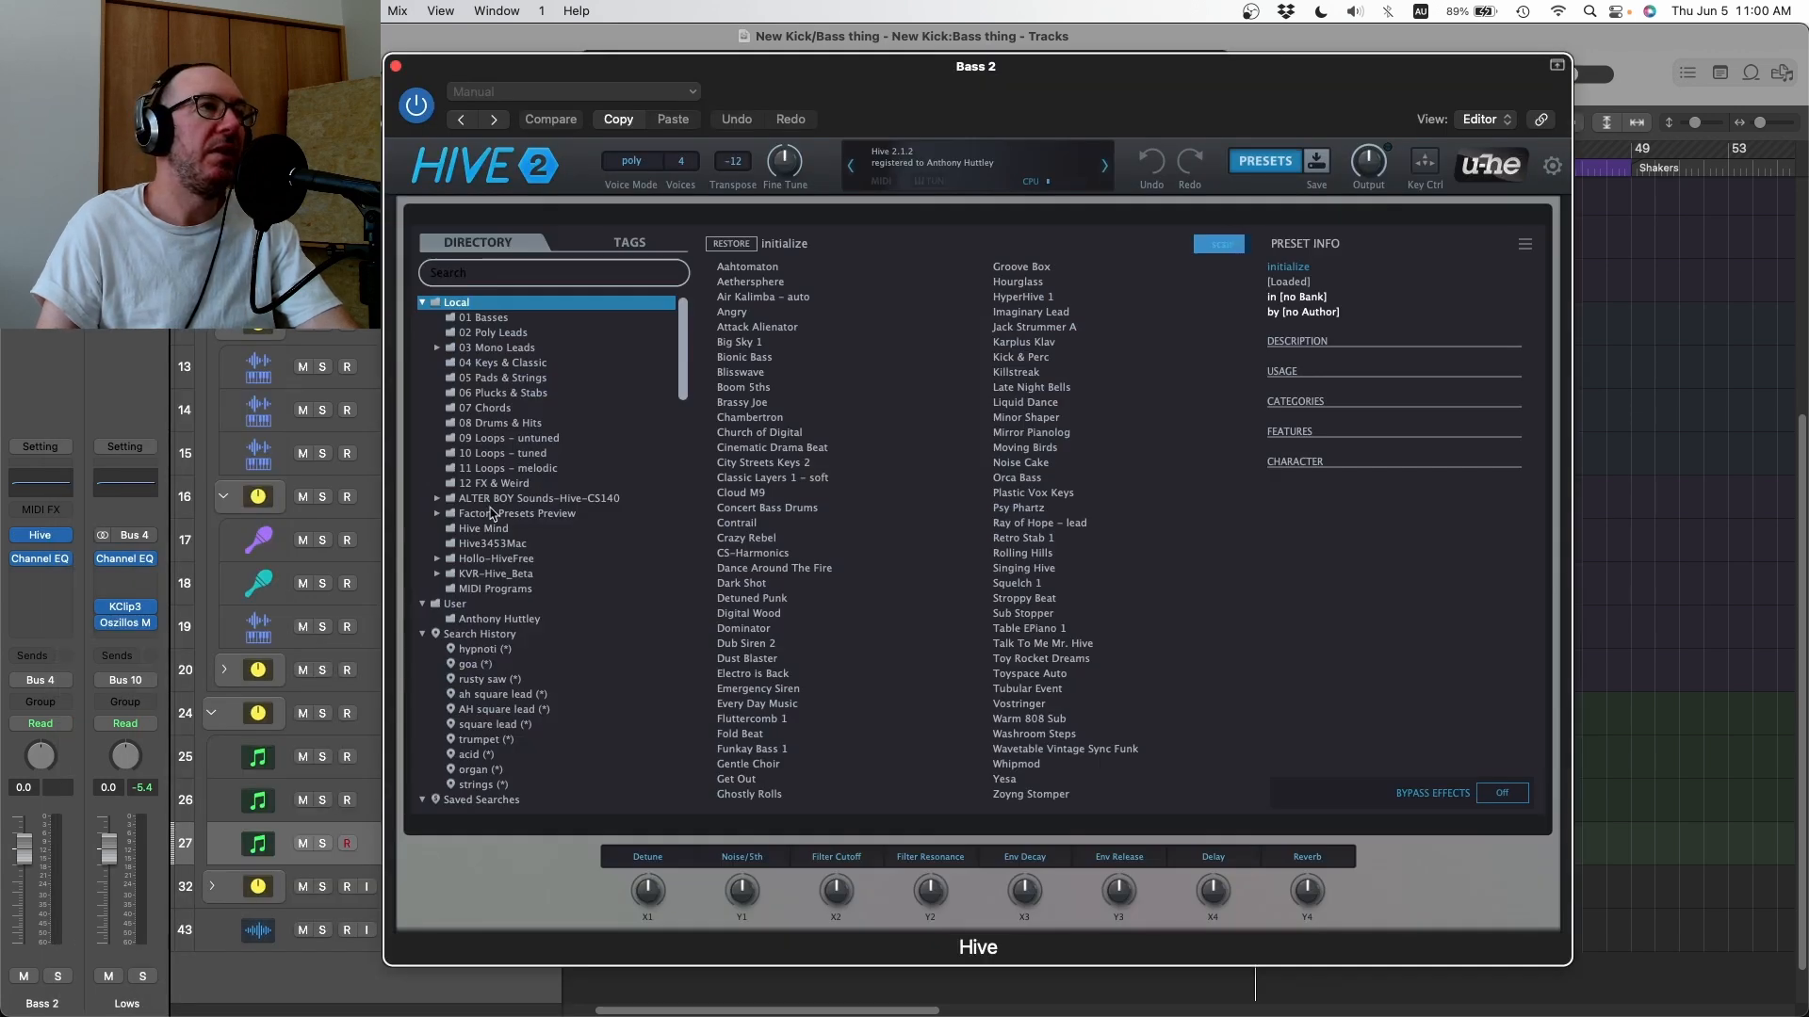
left_click(507, 392)
left_click(756, 403)
left_click(1244, 169)
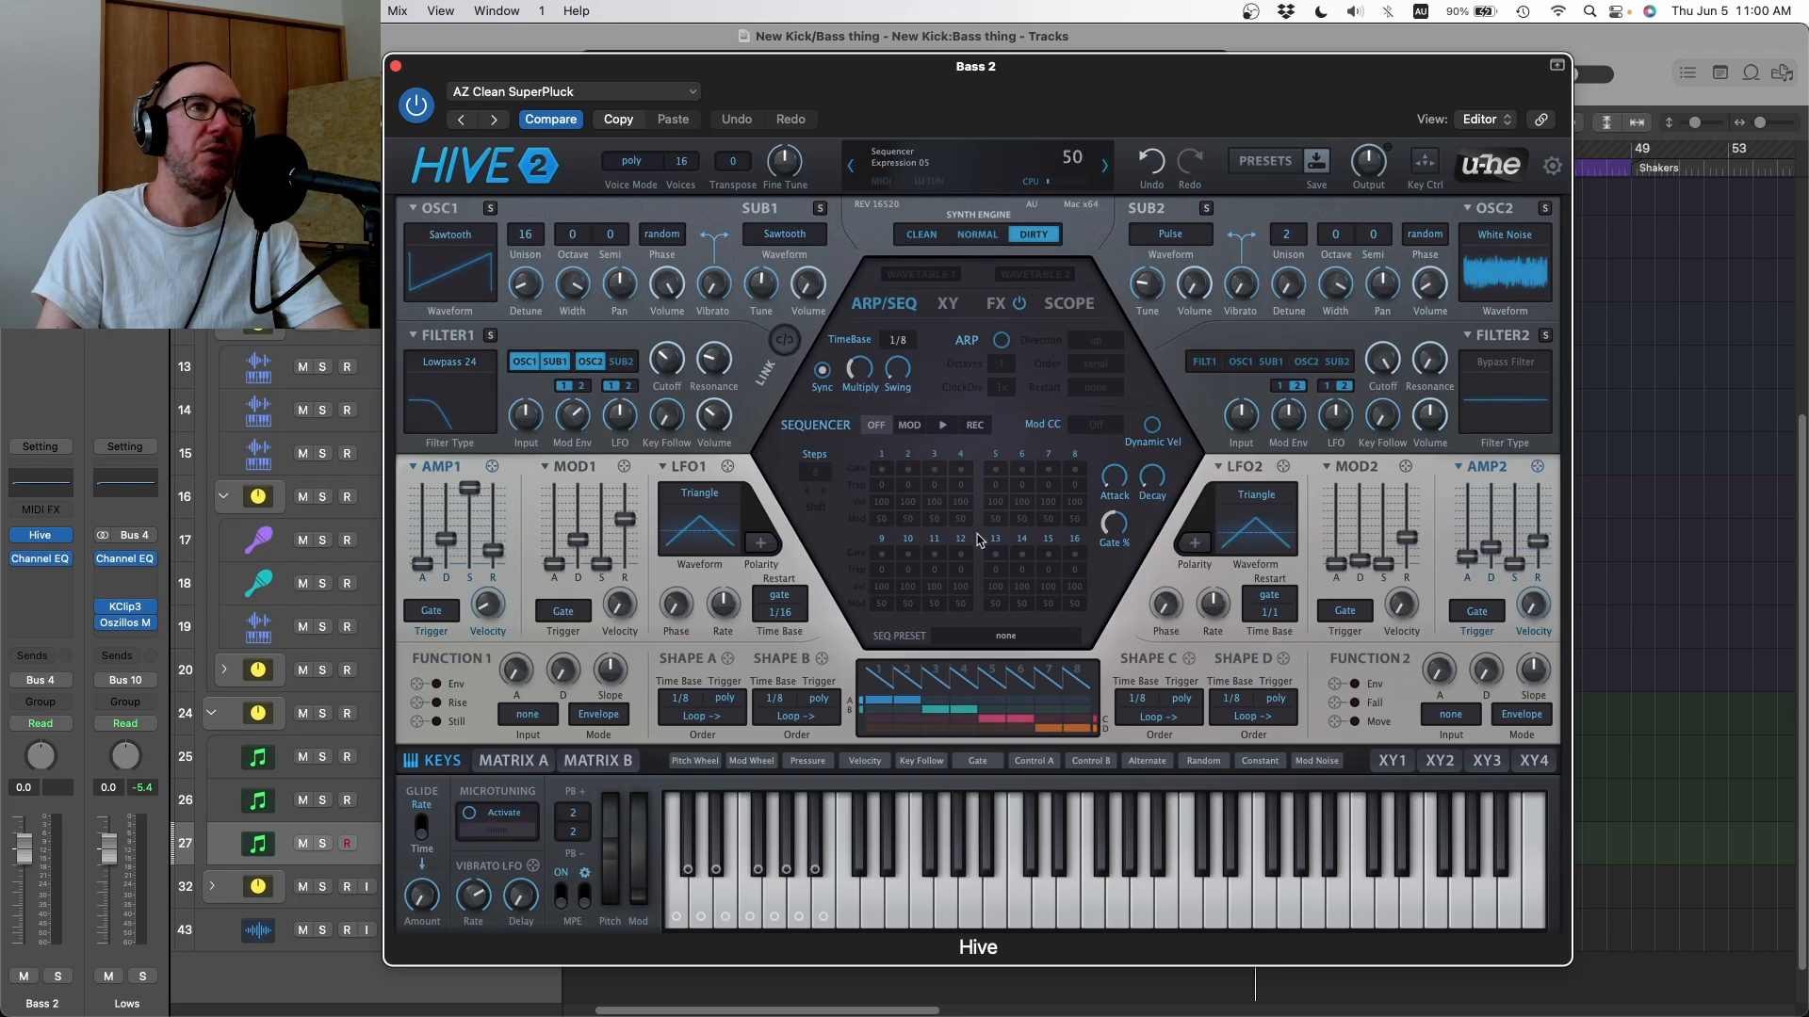
left_click(992, 303)
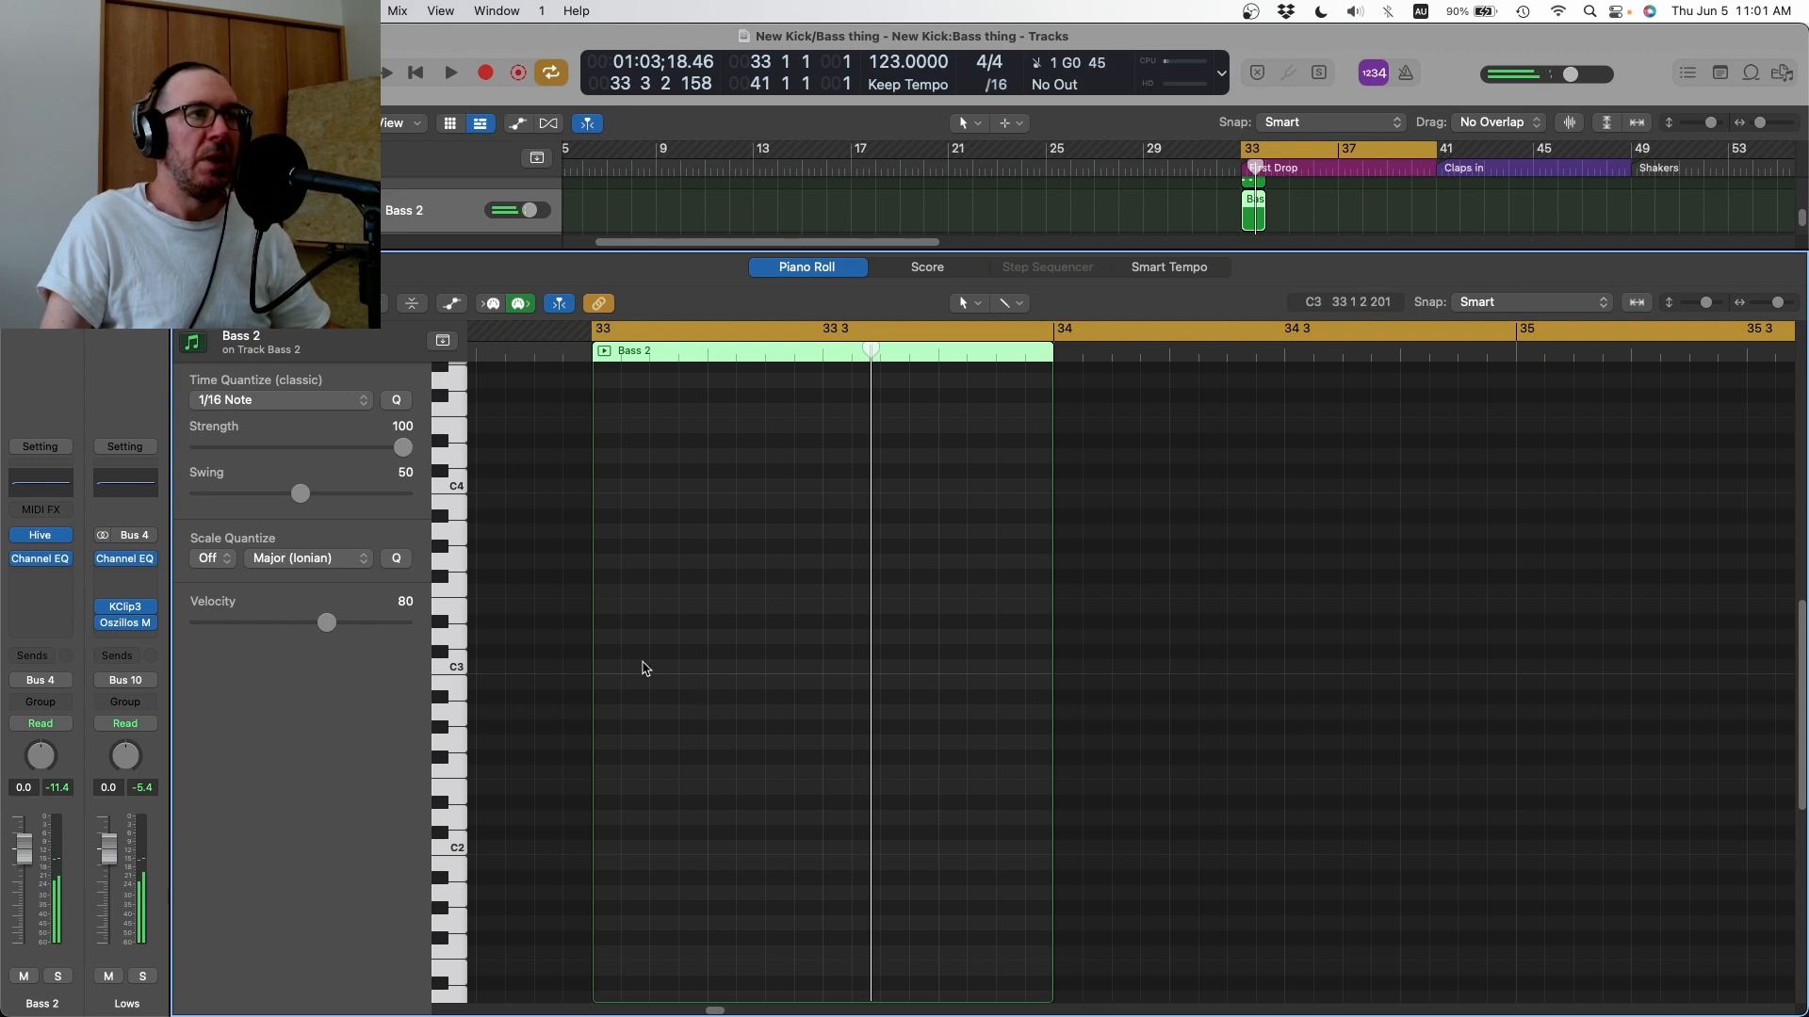
- In a one-bar Bass 2 region at bar 33, place G0 notes at 33 3 2 and 33 3 4 and play them back
scroll(716, 740, "down", 3)
scroll(763, 739, "down", 5)
left_click(777, 745, "super")
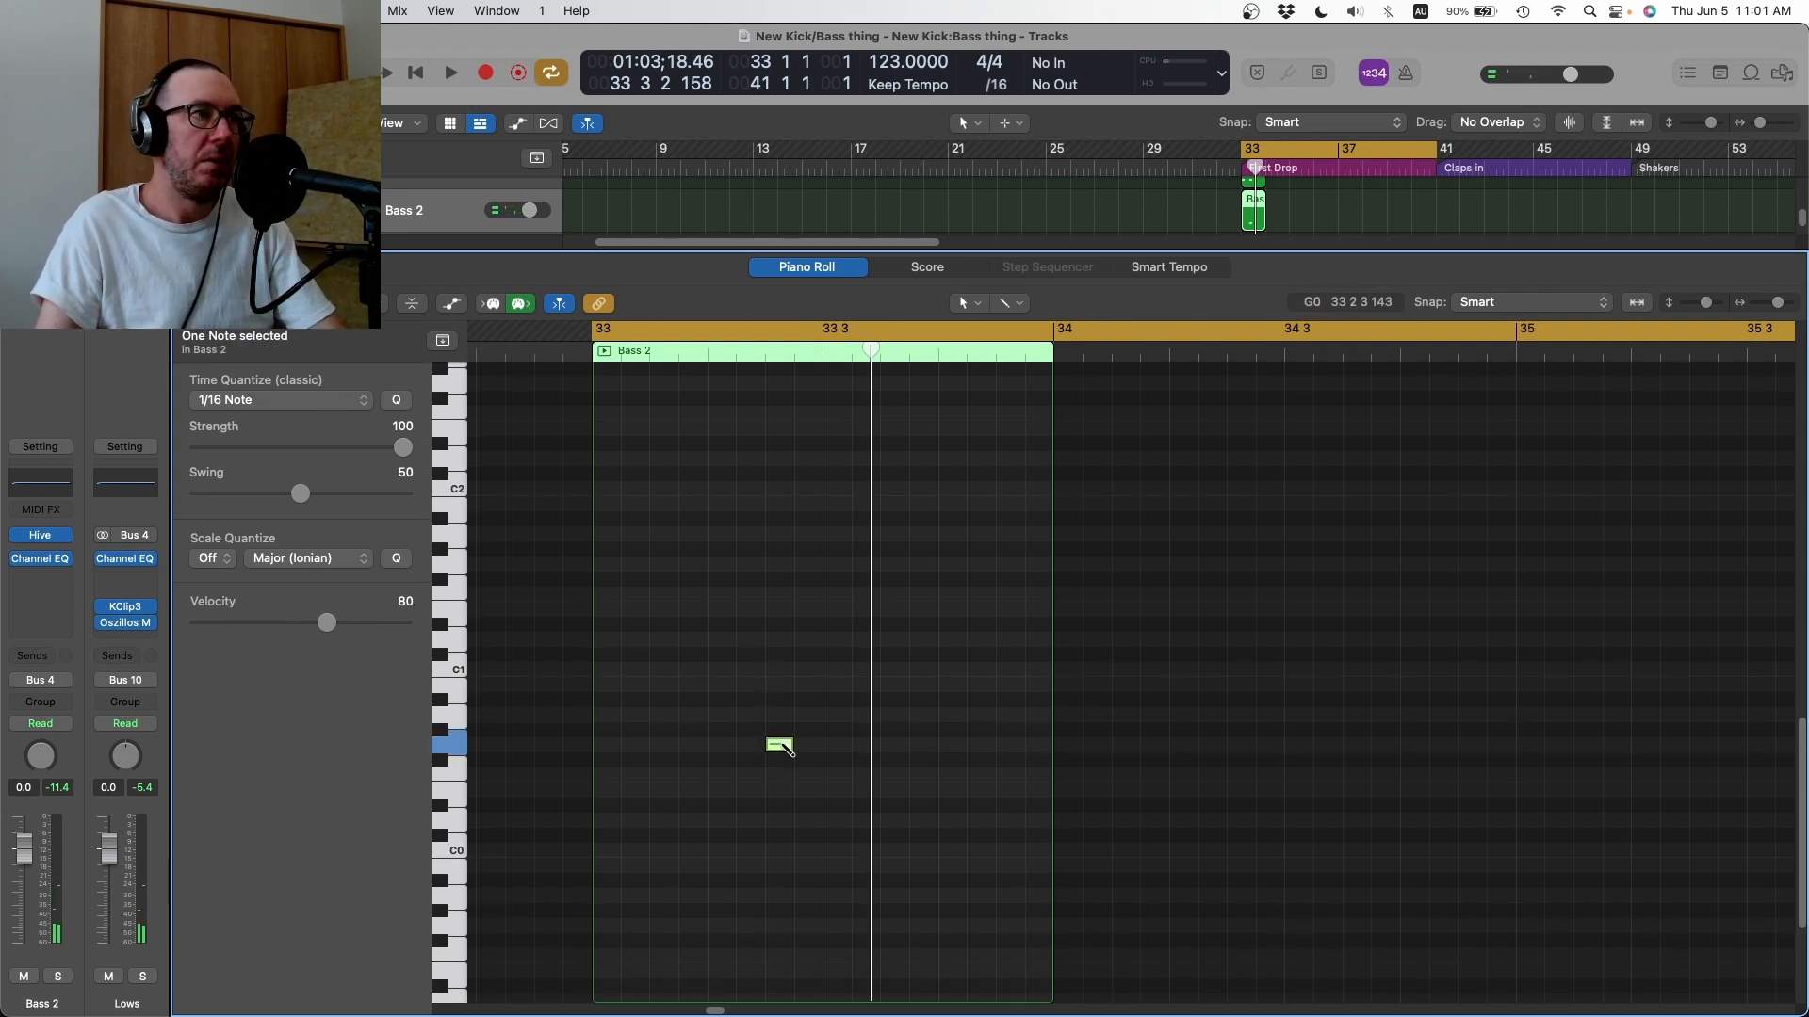
left_click_drag(782, 751, 928, 751)
left_click(928, 664)
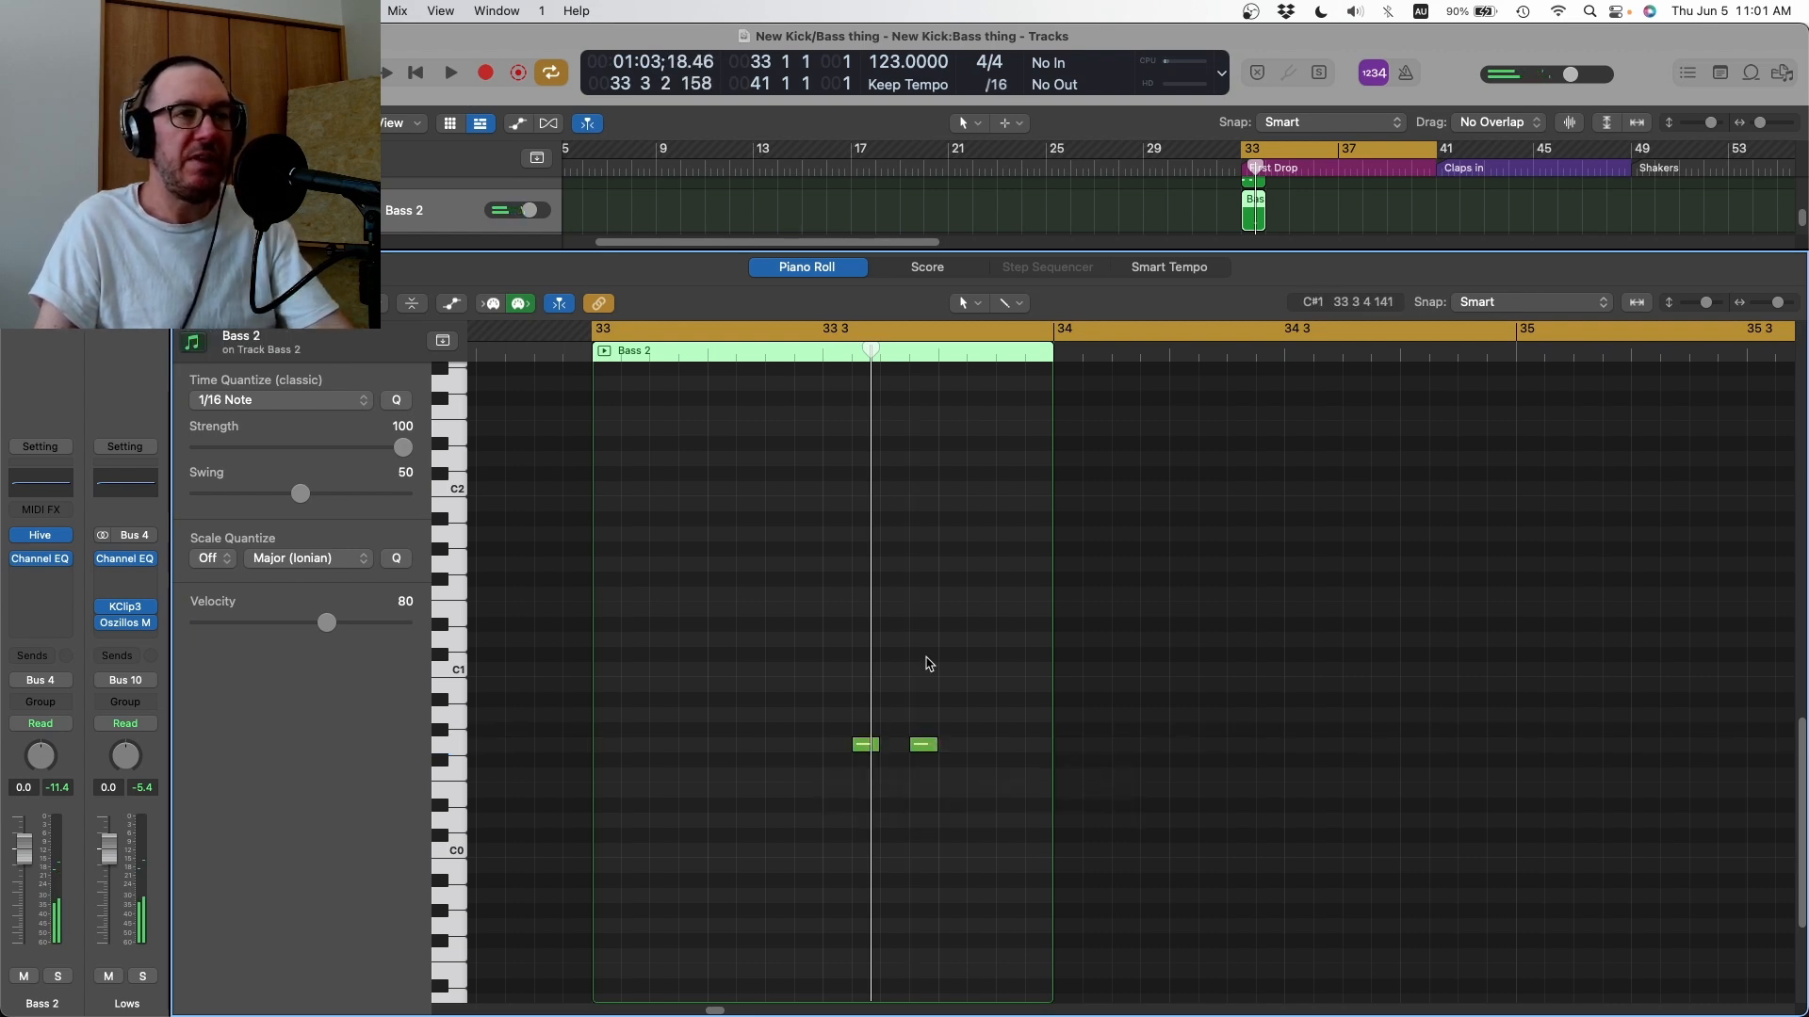
key("space")
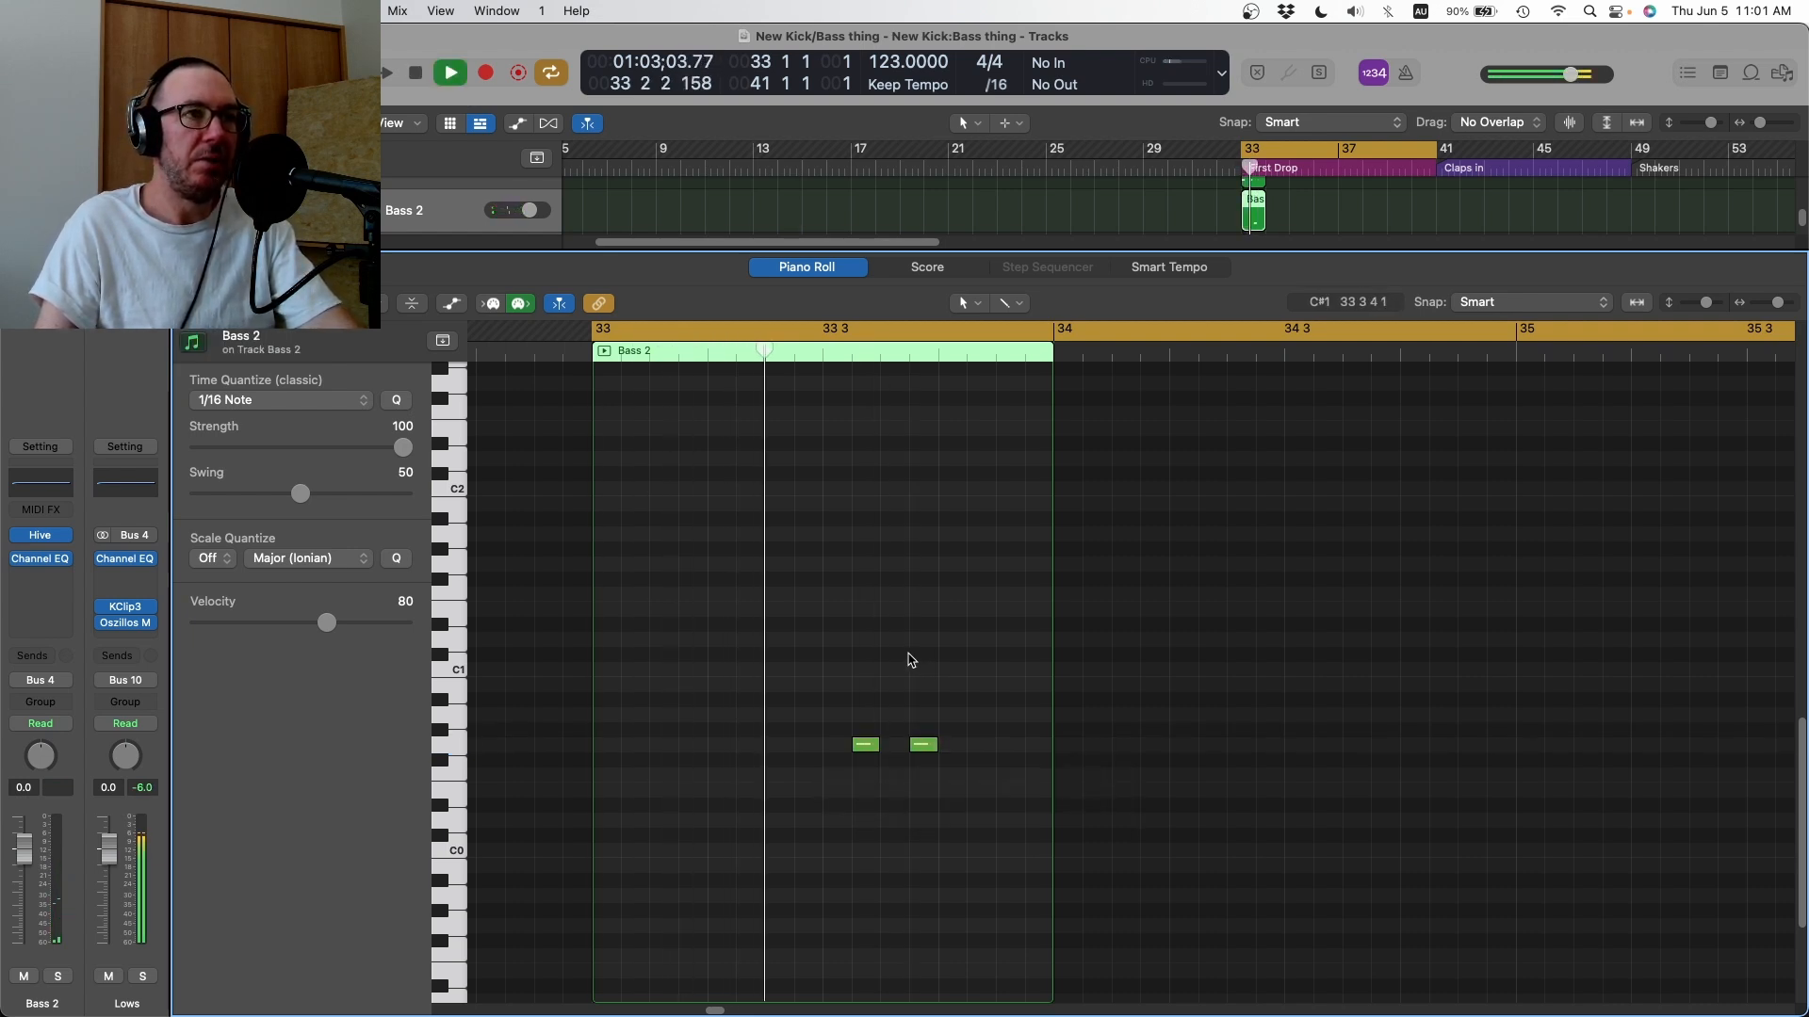
key("space")
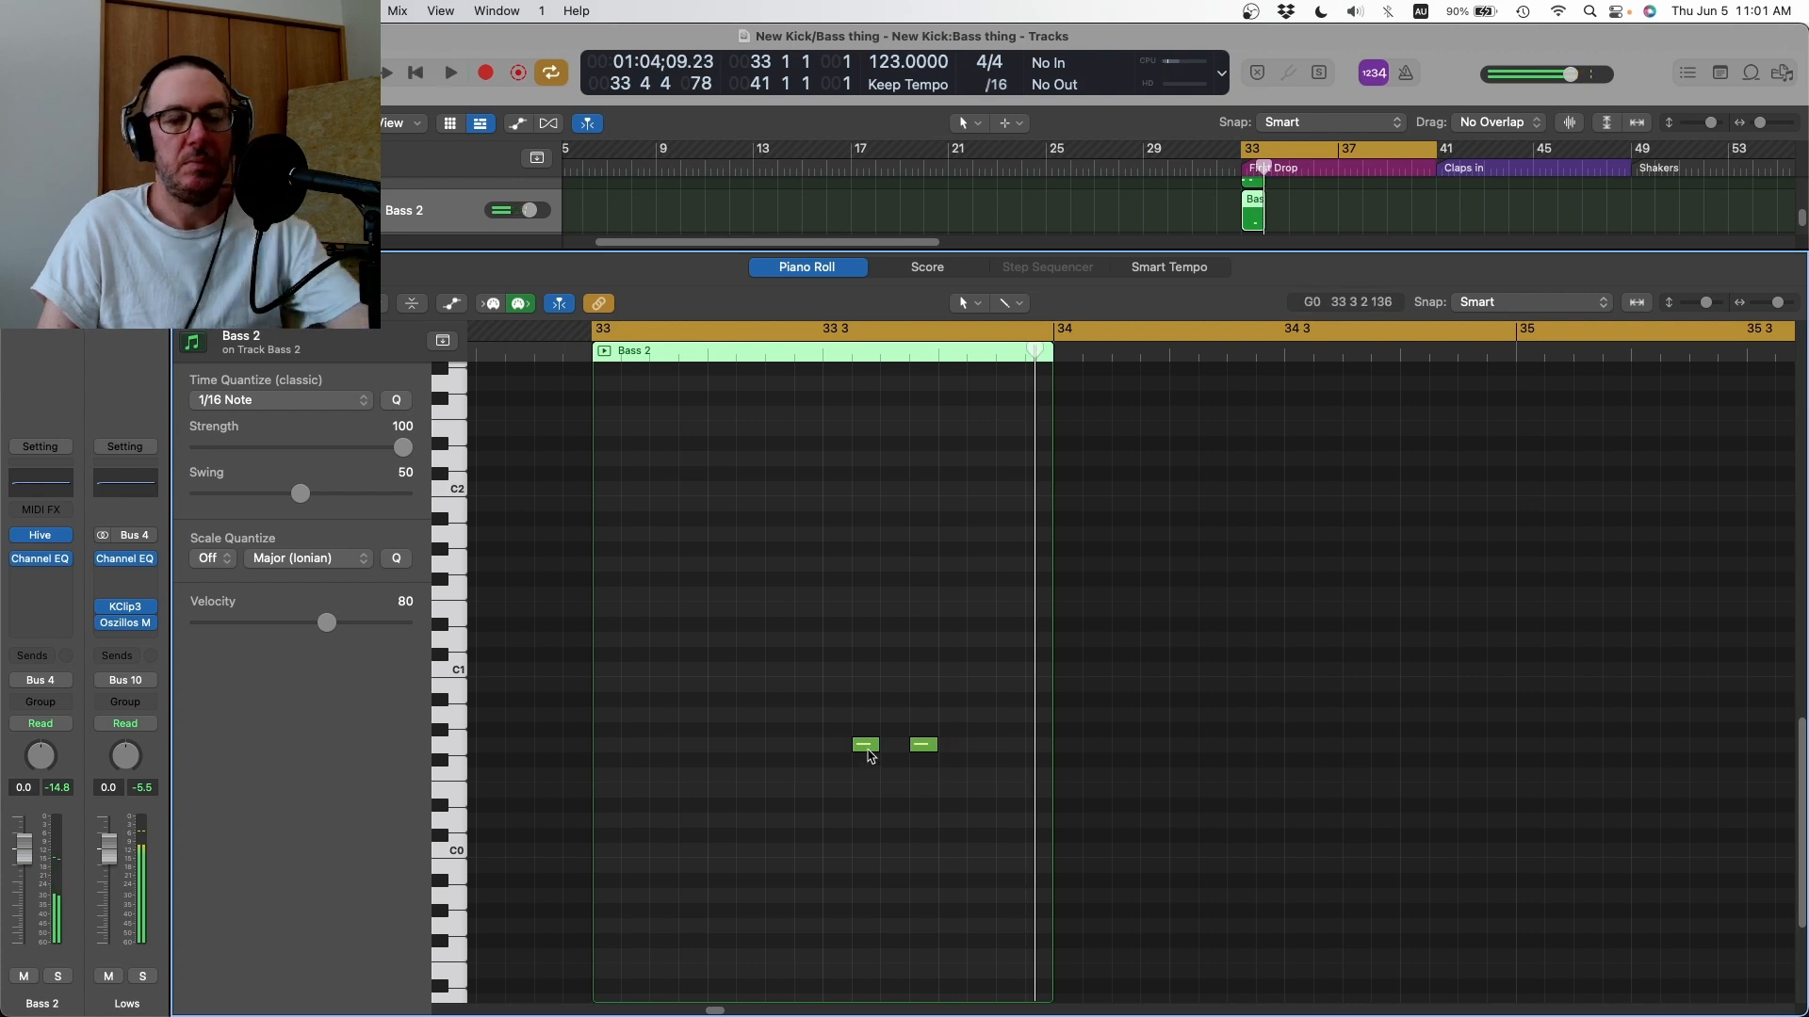
- Move the first Bass 2 note to 33 4 2, audition the pattern, and raise that note an octave to G1
left_click_drag(868, 754, 982, 749)
key("space")
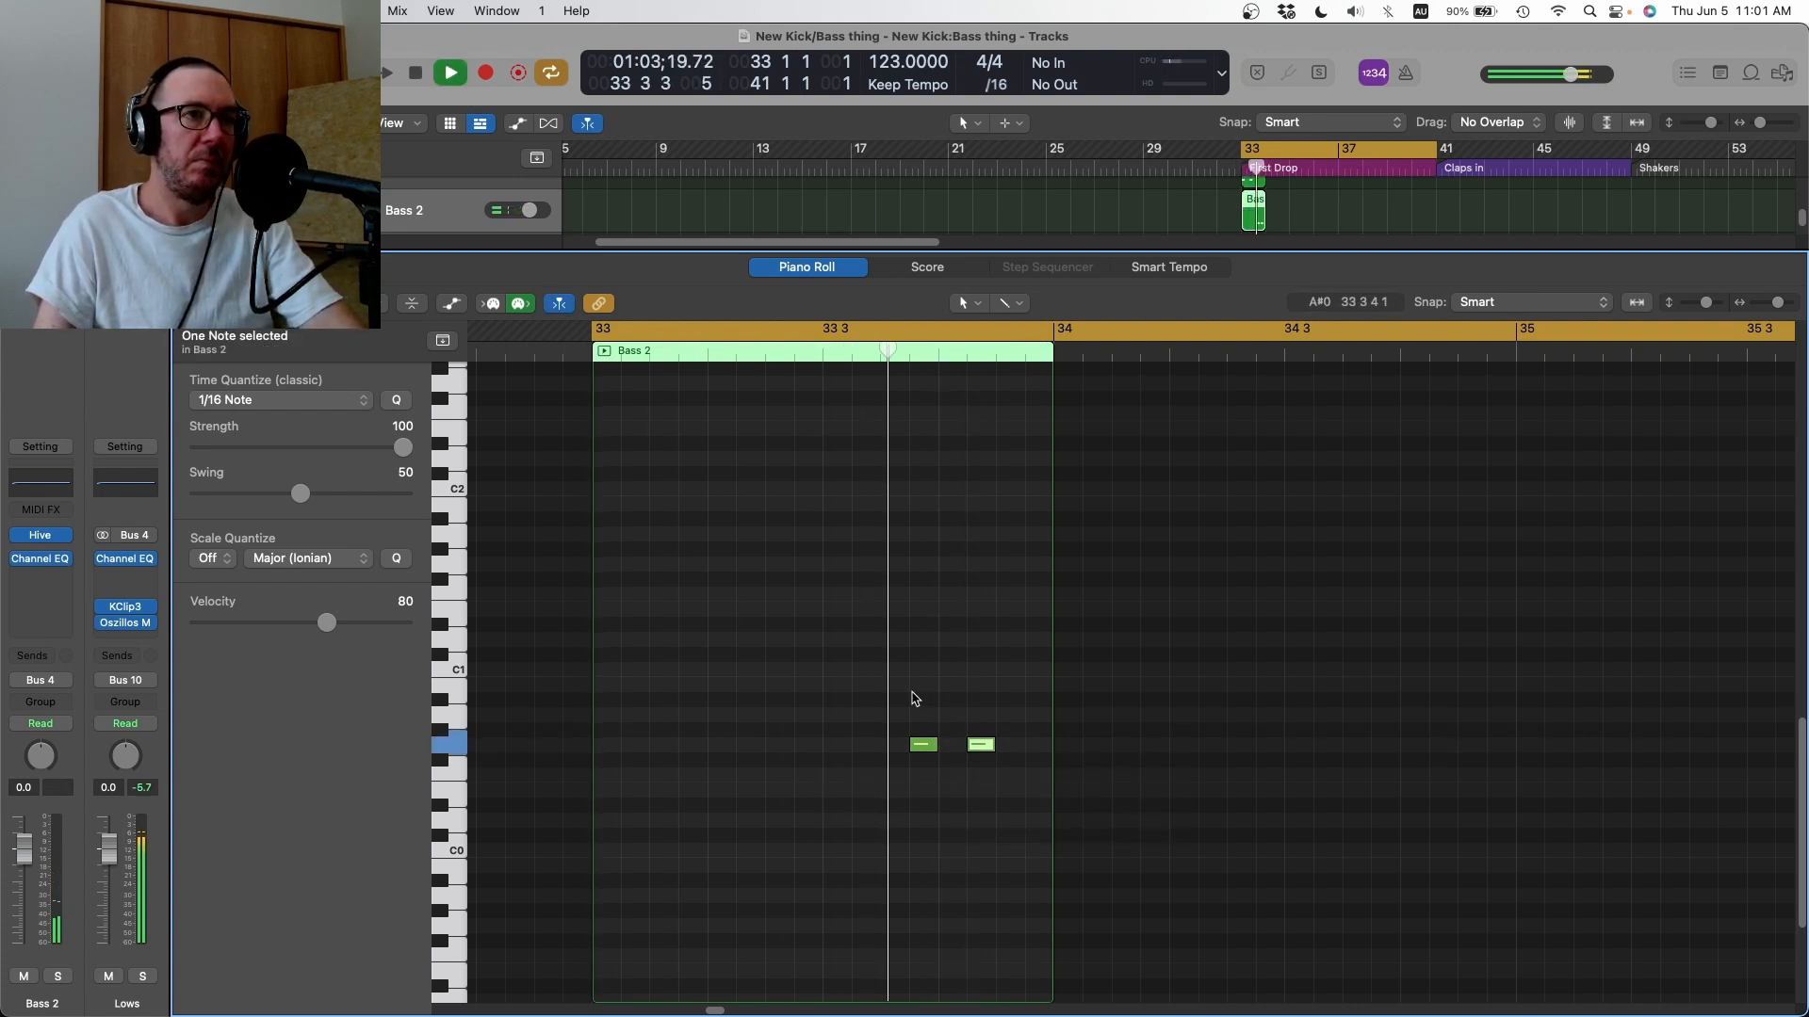
key("space")
left_click_drag(879, 698, 979, 768)
left_click(980, 745)
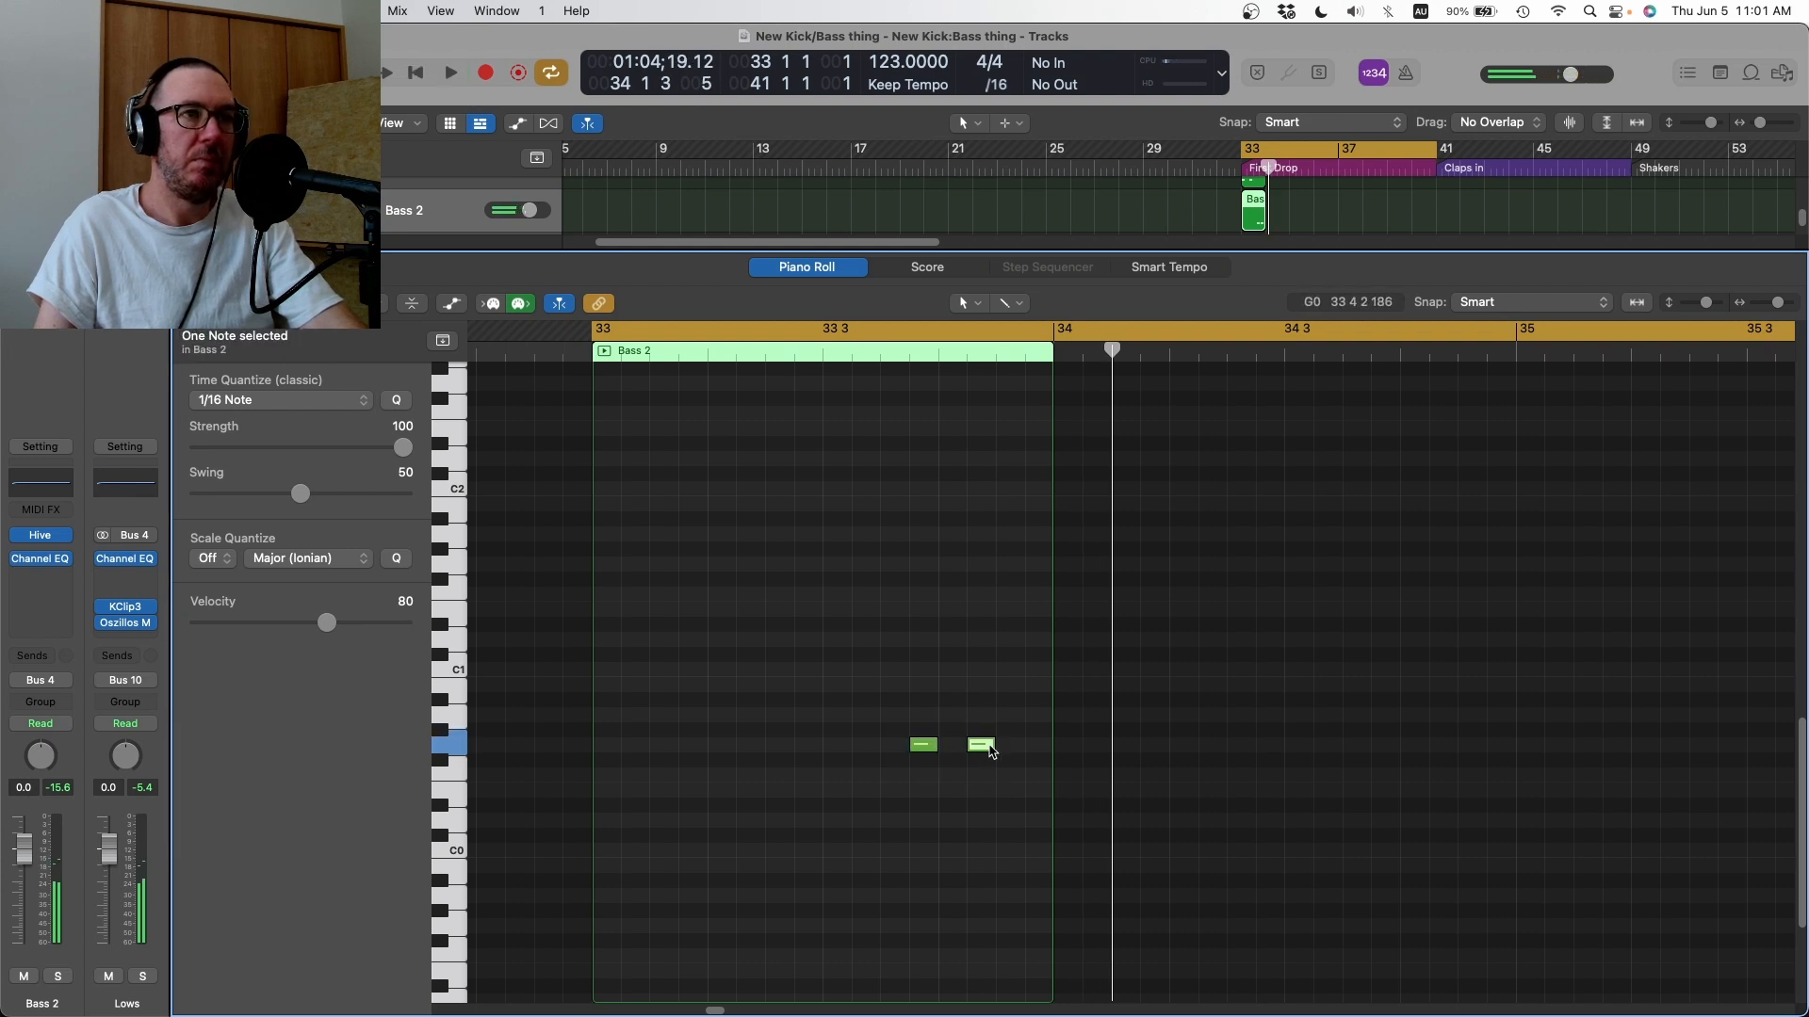
key("shift+alt+Up")
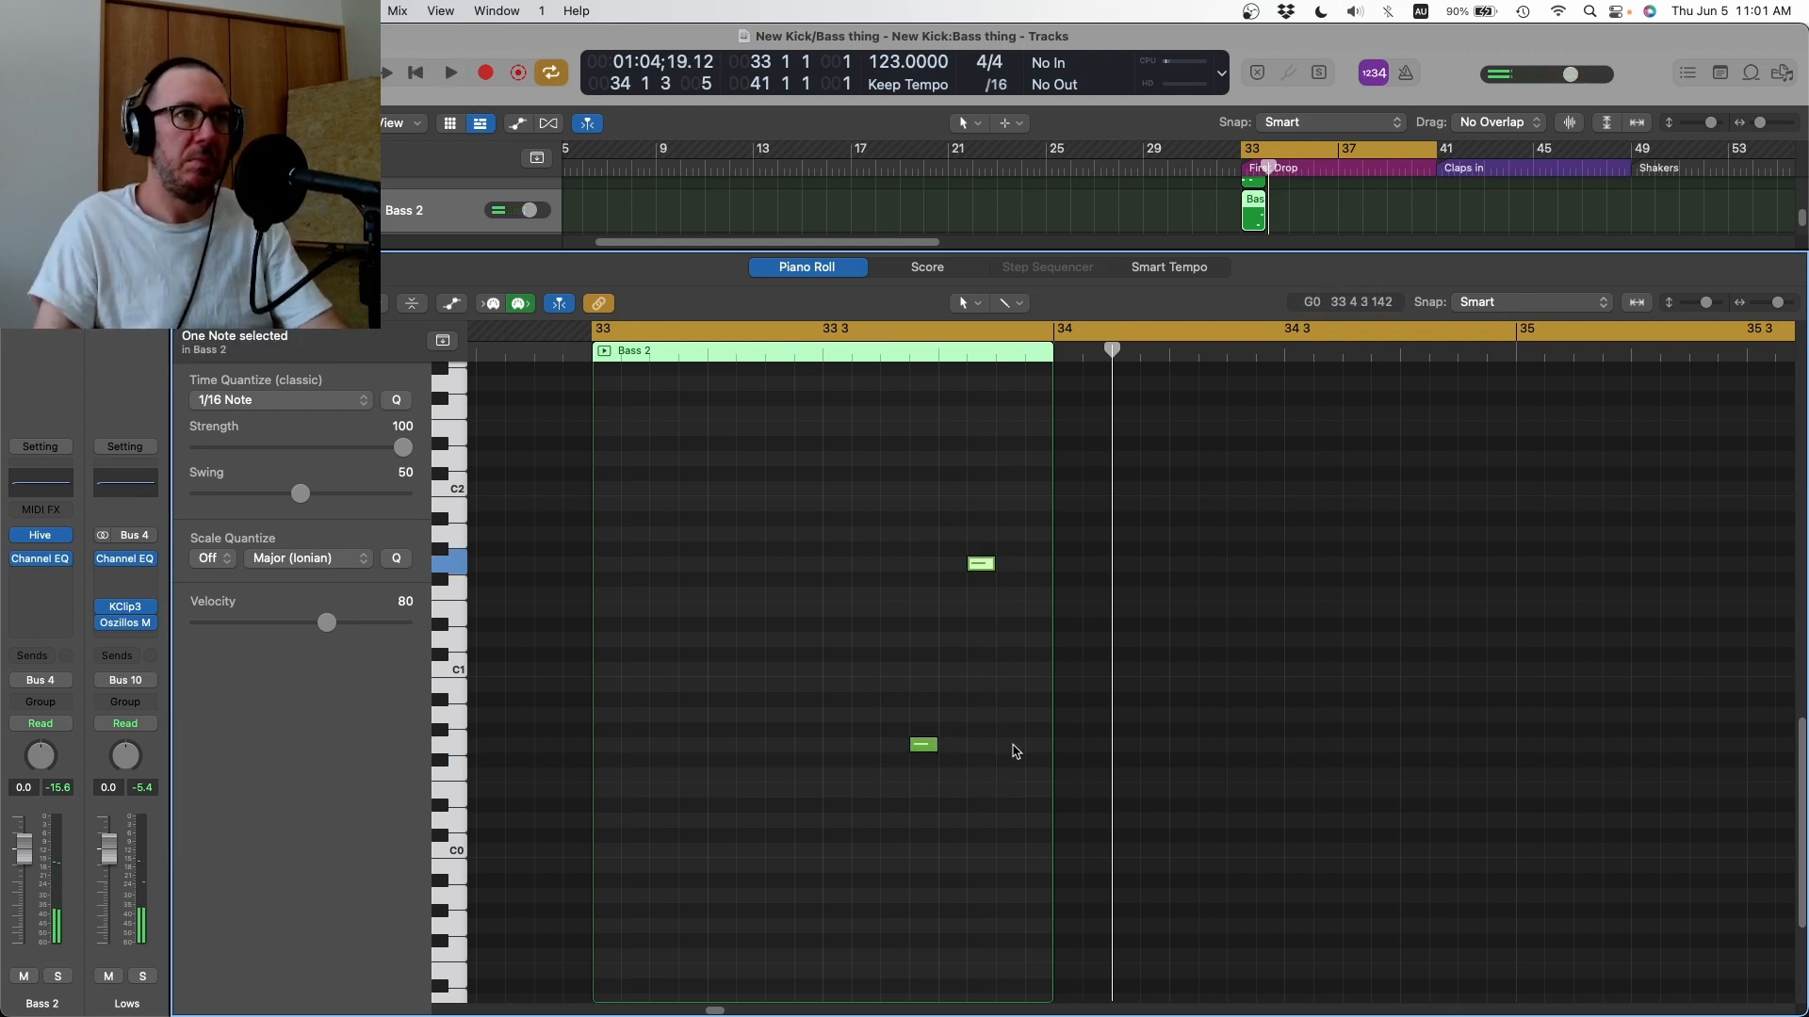
- Add a G0 note at 33 4 3 in the Bass 2 region and play the pattern back
left_click(1013, 745, "super")
left_click(923, 672)
key("space")
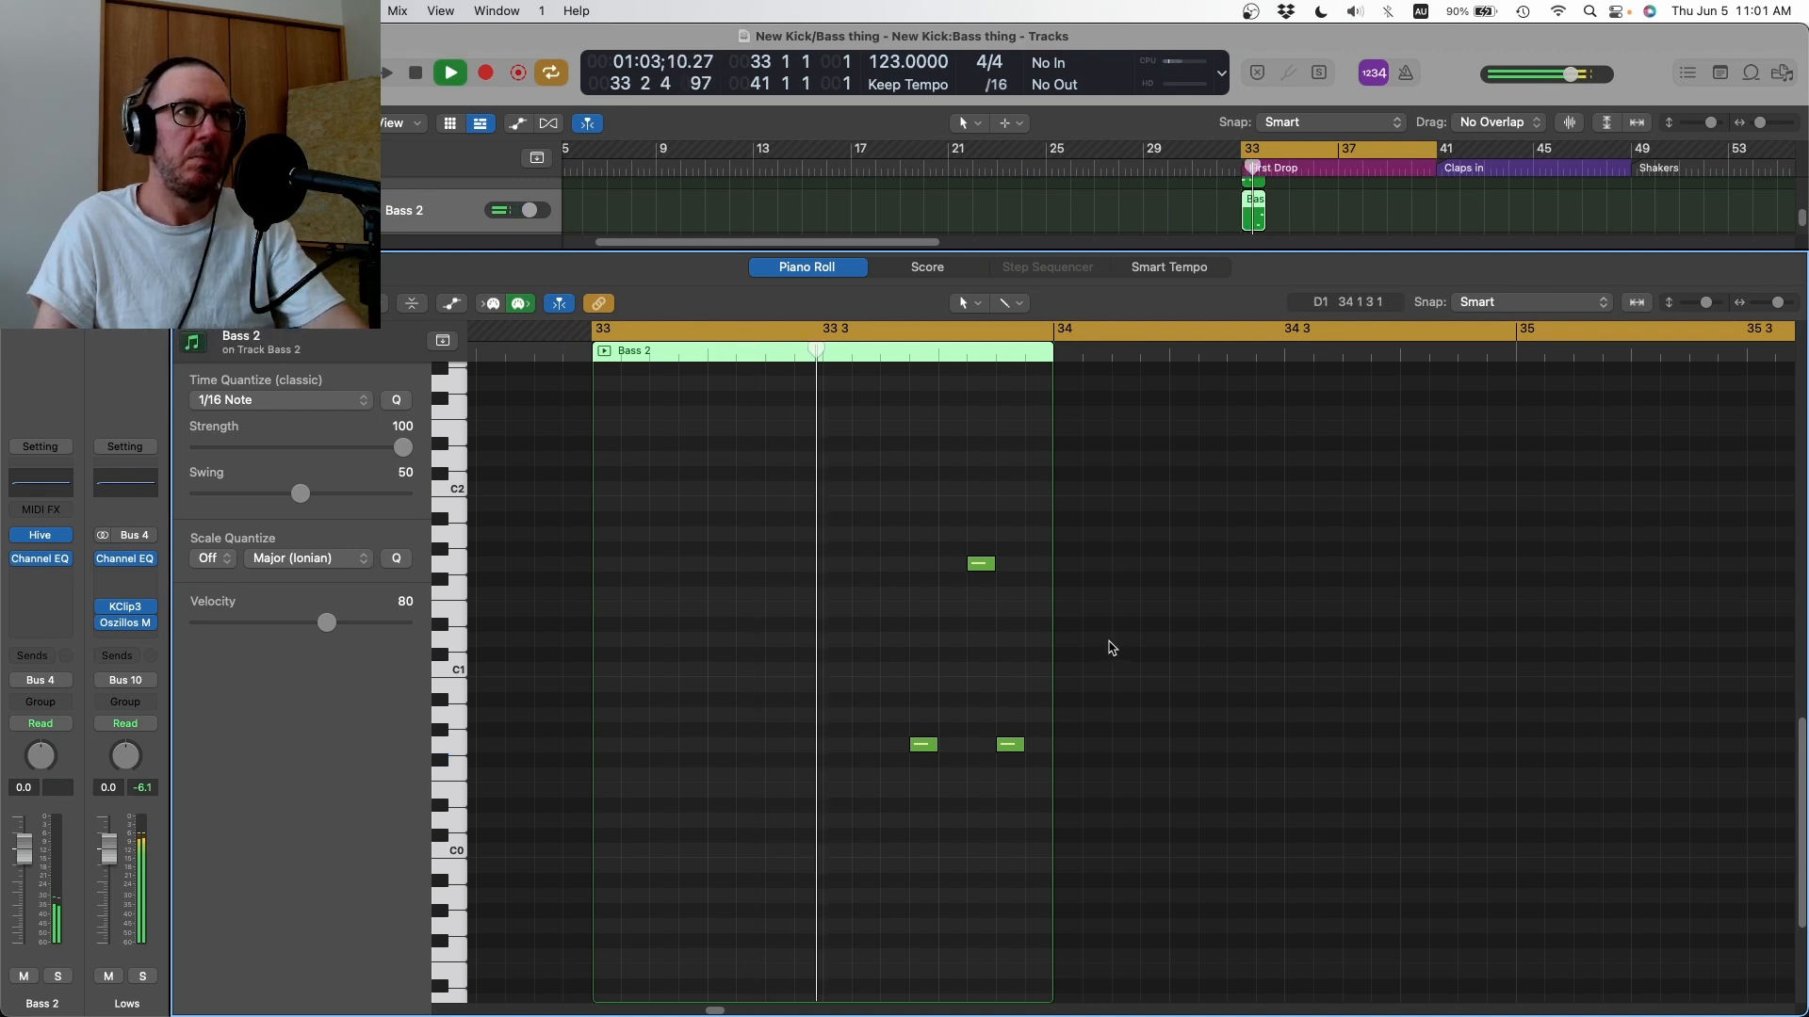
key("space")
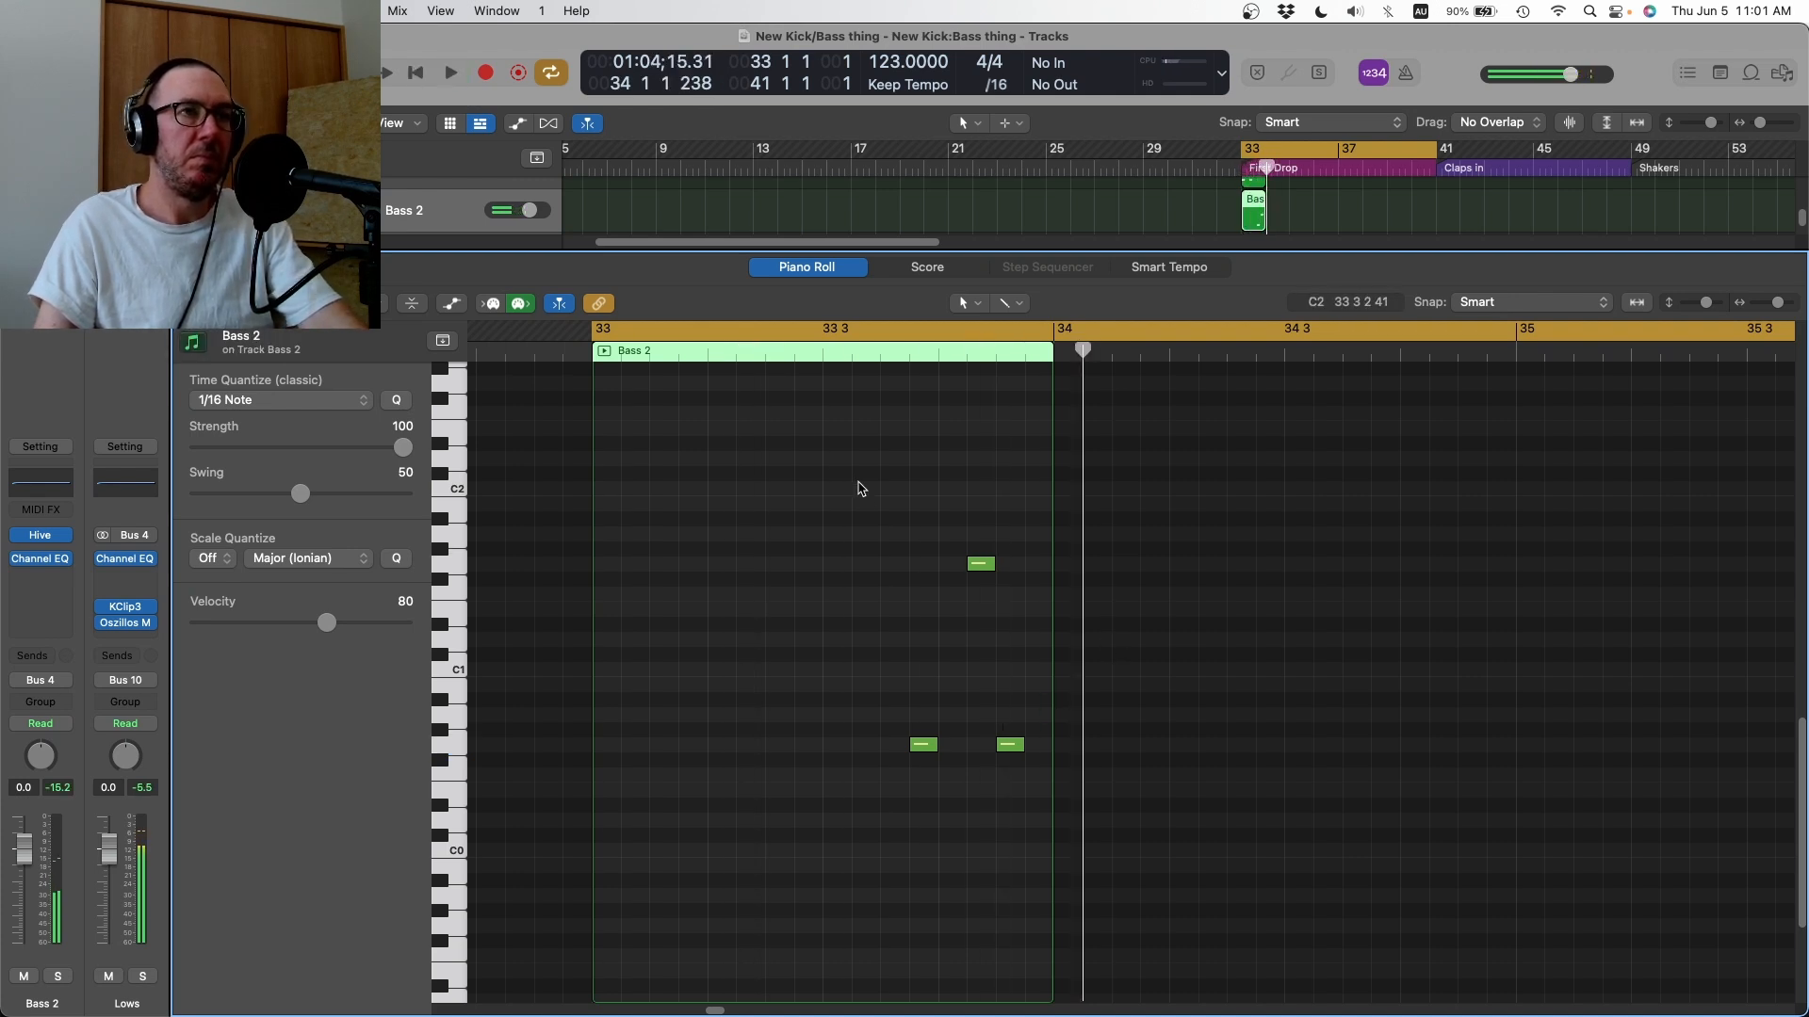
- Extend the Bass 2 region to bar 35 and copy its three notes one bar later
left_click_drag(869, 525, 1086, 871)
mouse_move(922, 751)
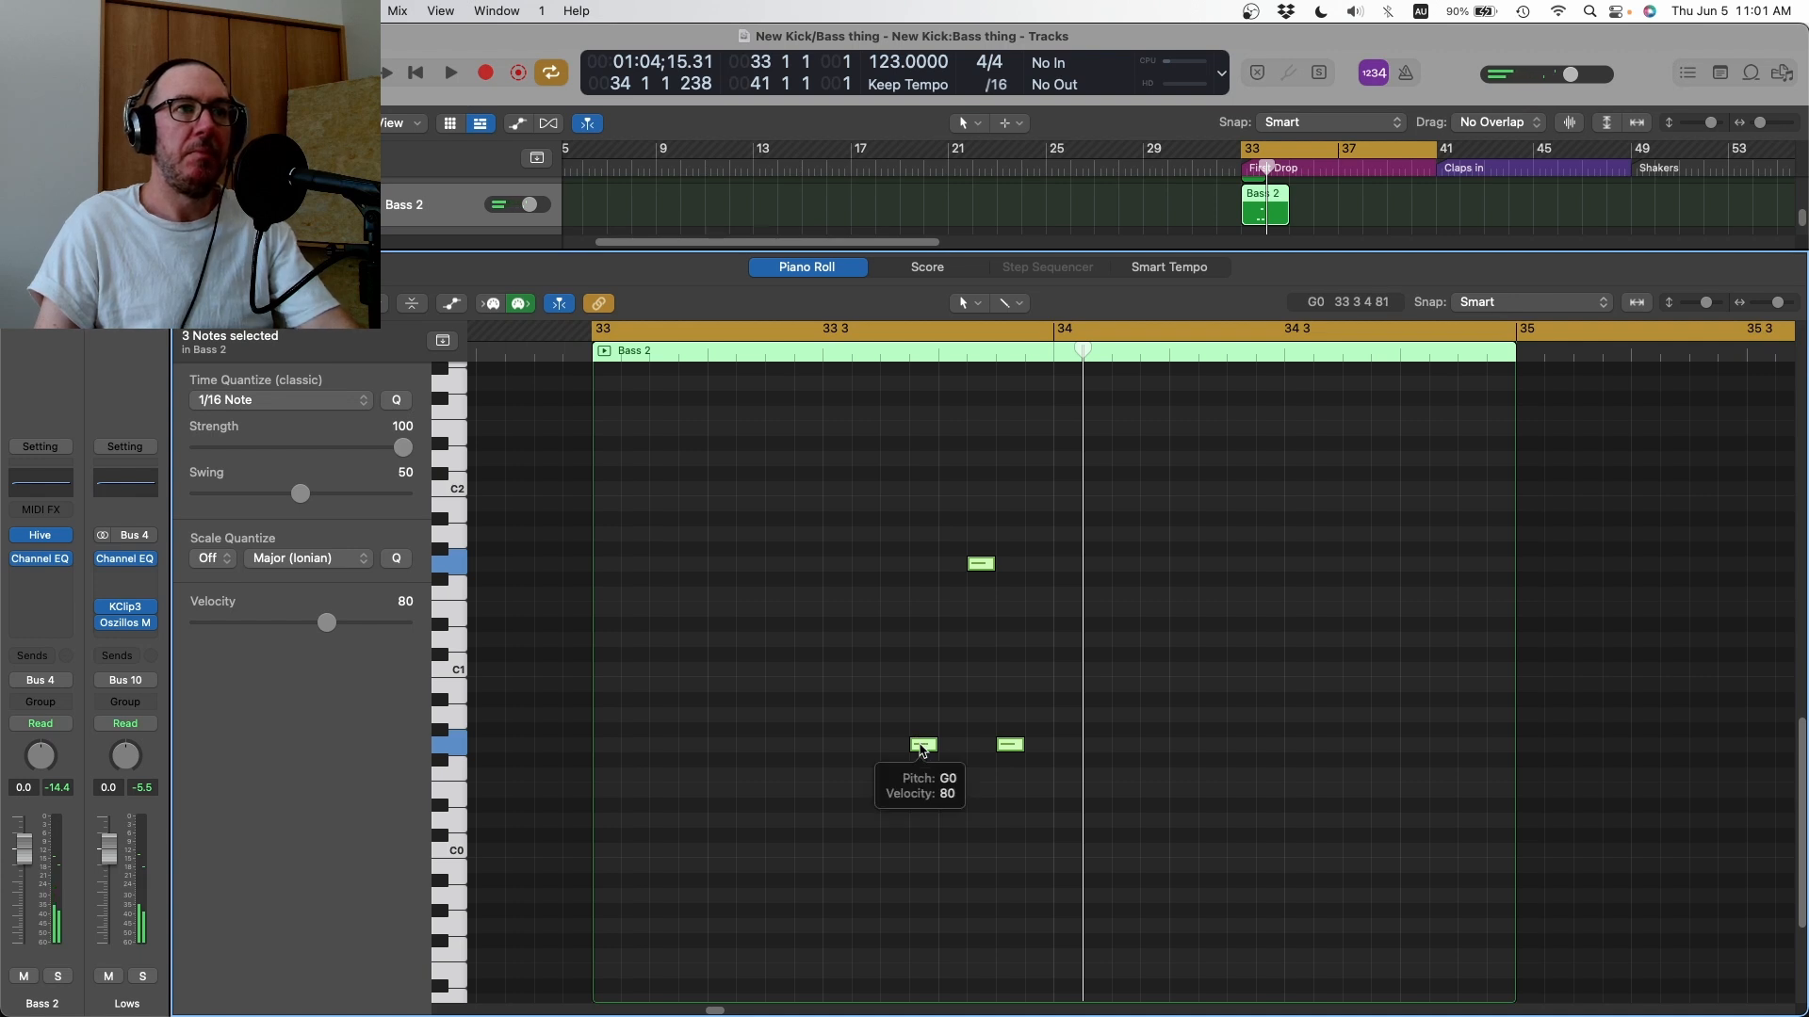
left_click_drag(923, 749, 1383, 748)
left_click(1036, 560)
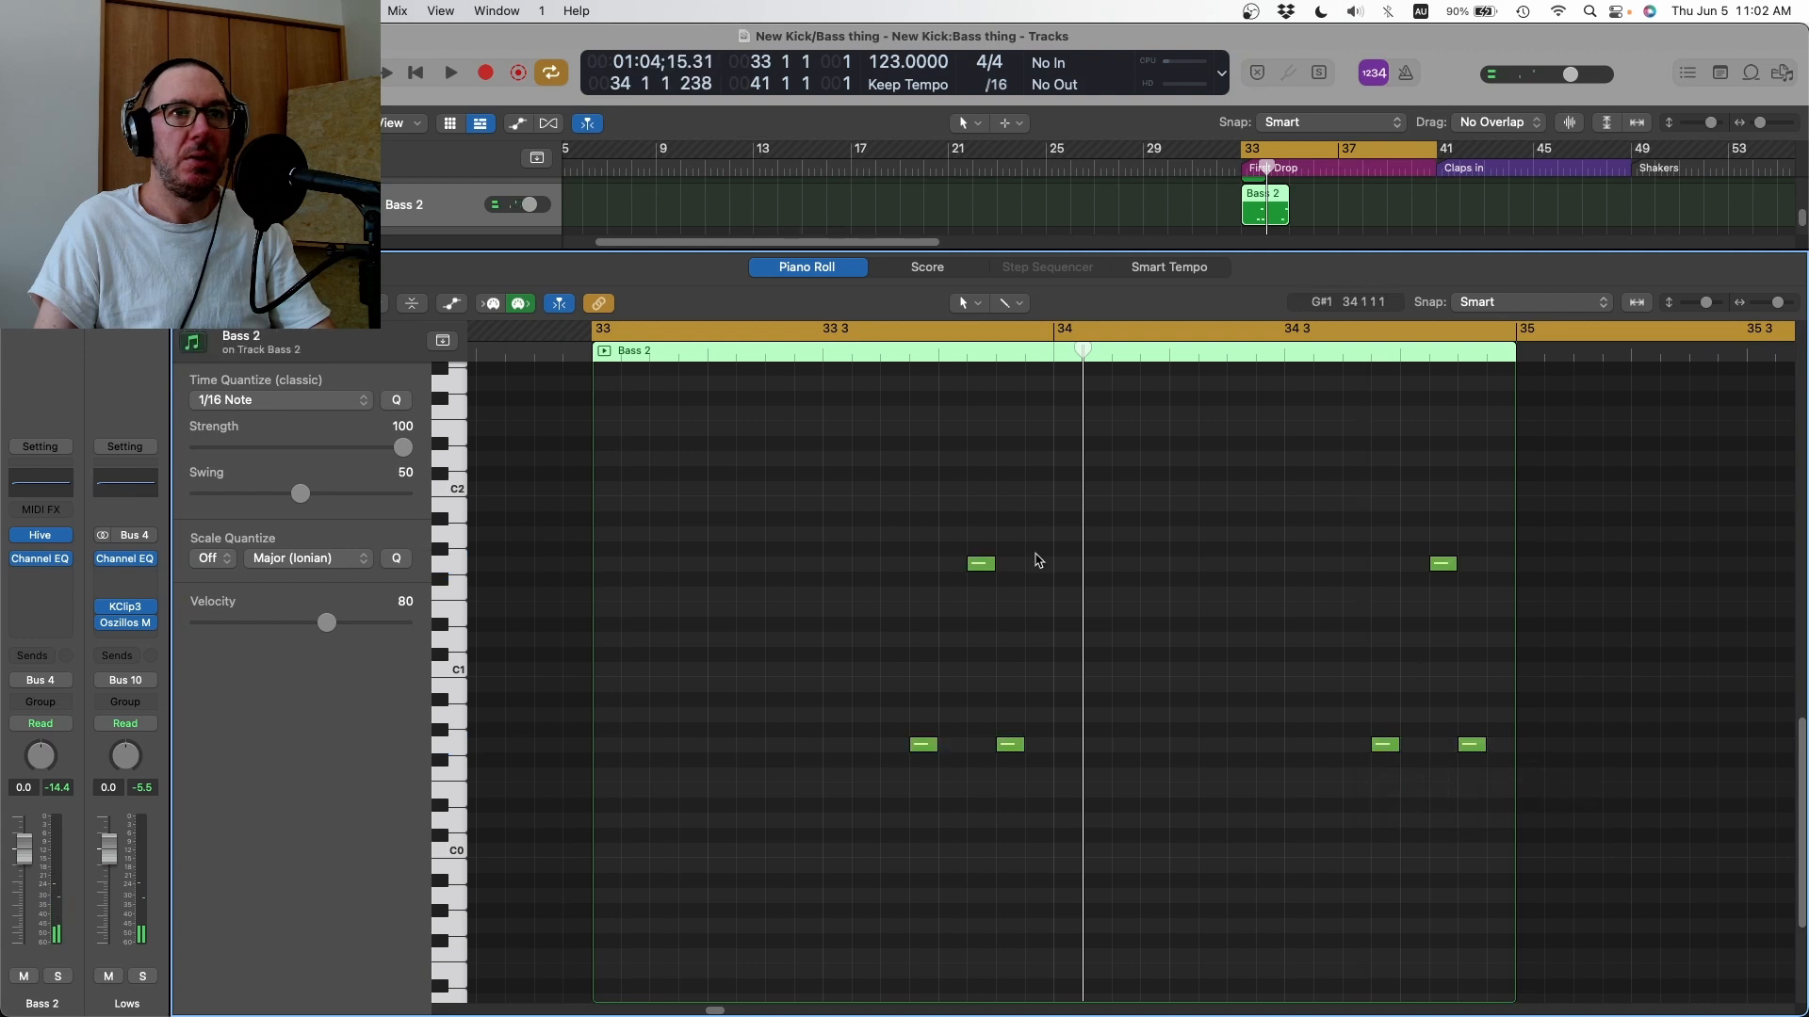
- Delete the G1 note in the first bar of the Bass 2 region and play the two-bar pattern back
left_click(985, 566)
key("Delete")
key("space")
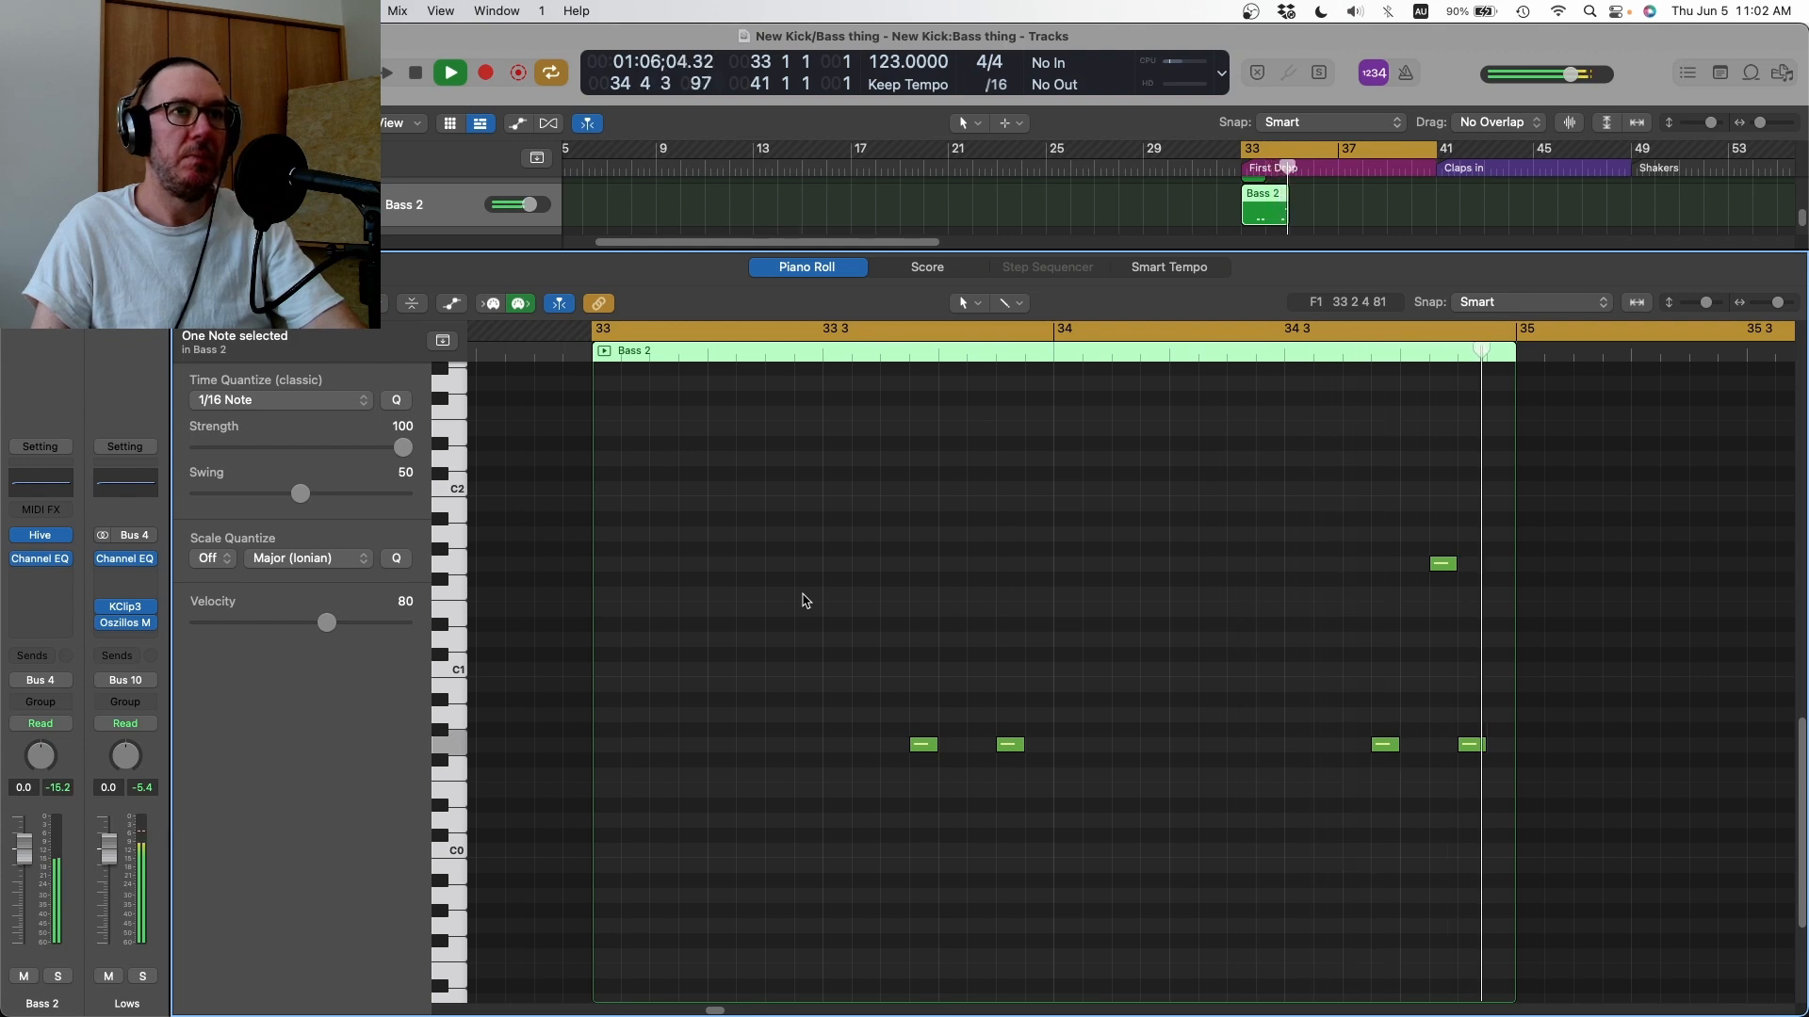
- Stop playback, close the Bass 2 region's editor, and duplicate the track as Bass 3 with Vital as its instrument
key("space")
scroll(1409, 226, "up", 2)
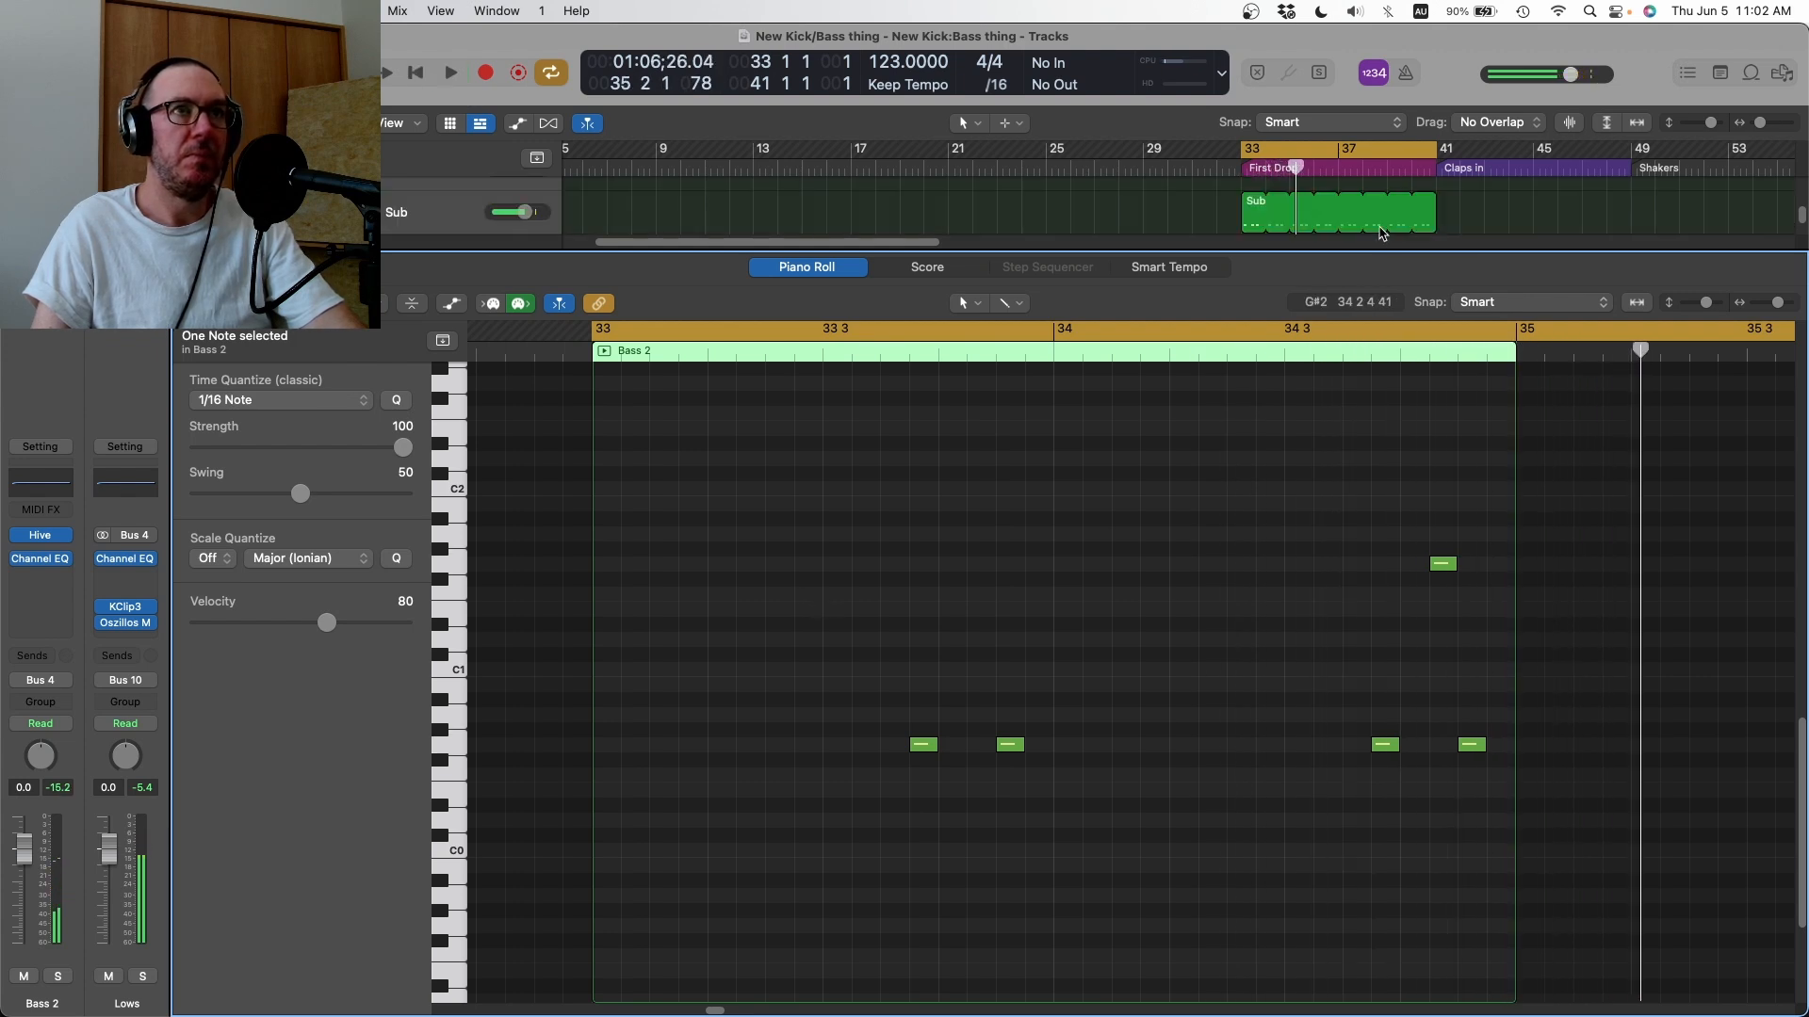
key("e")
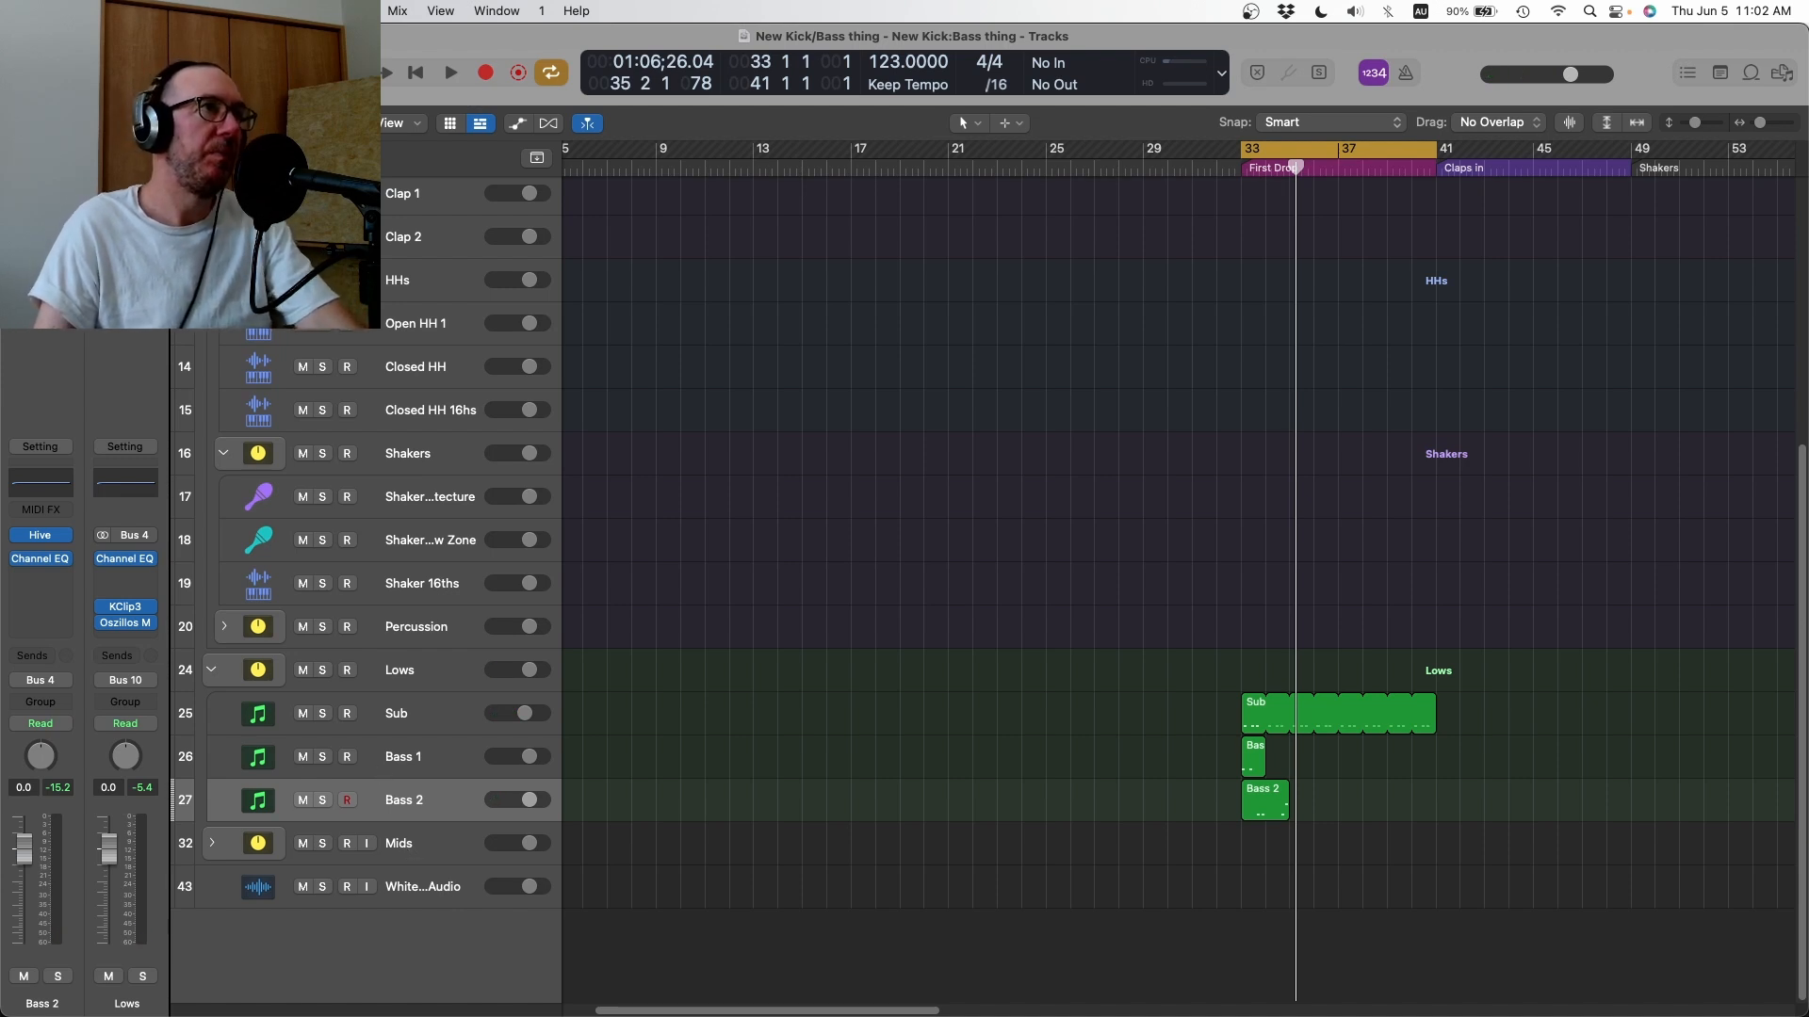
key("super+d")
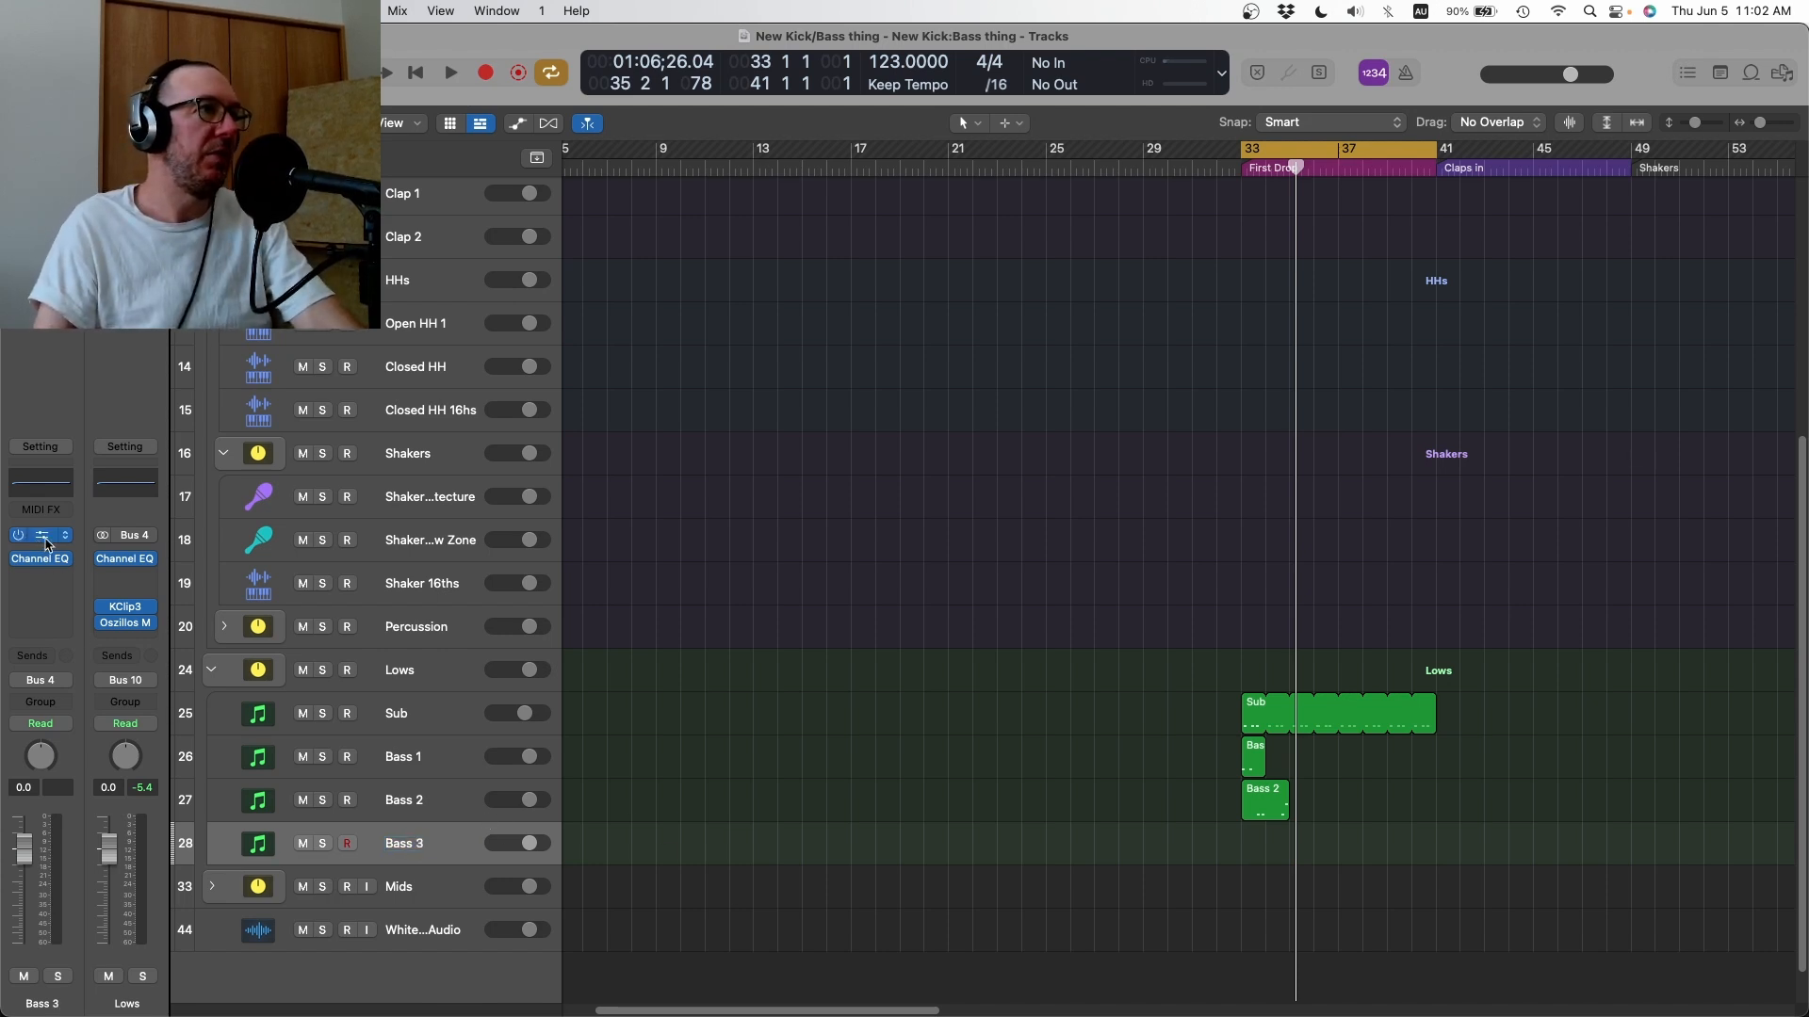
left_click(63, 541)
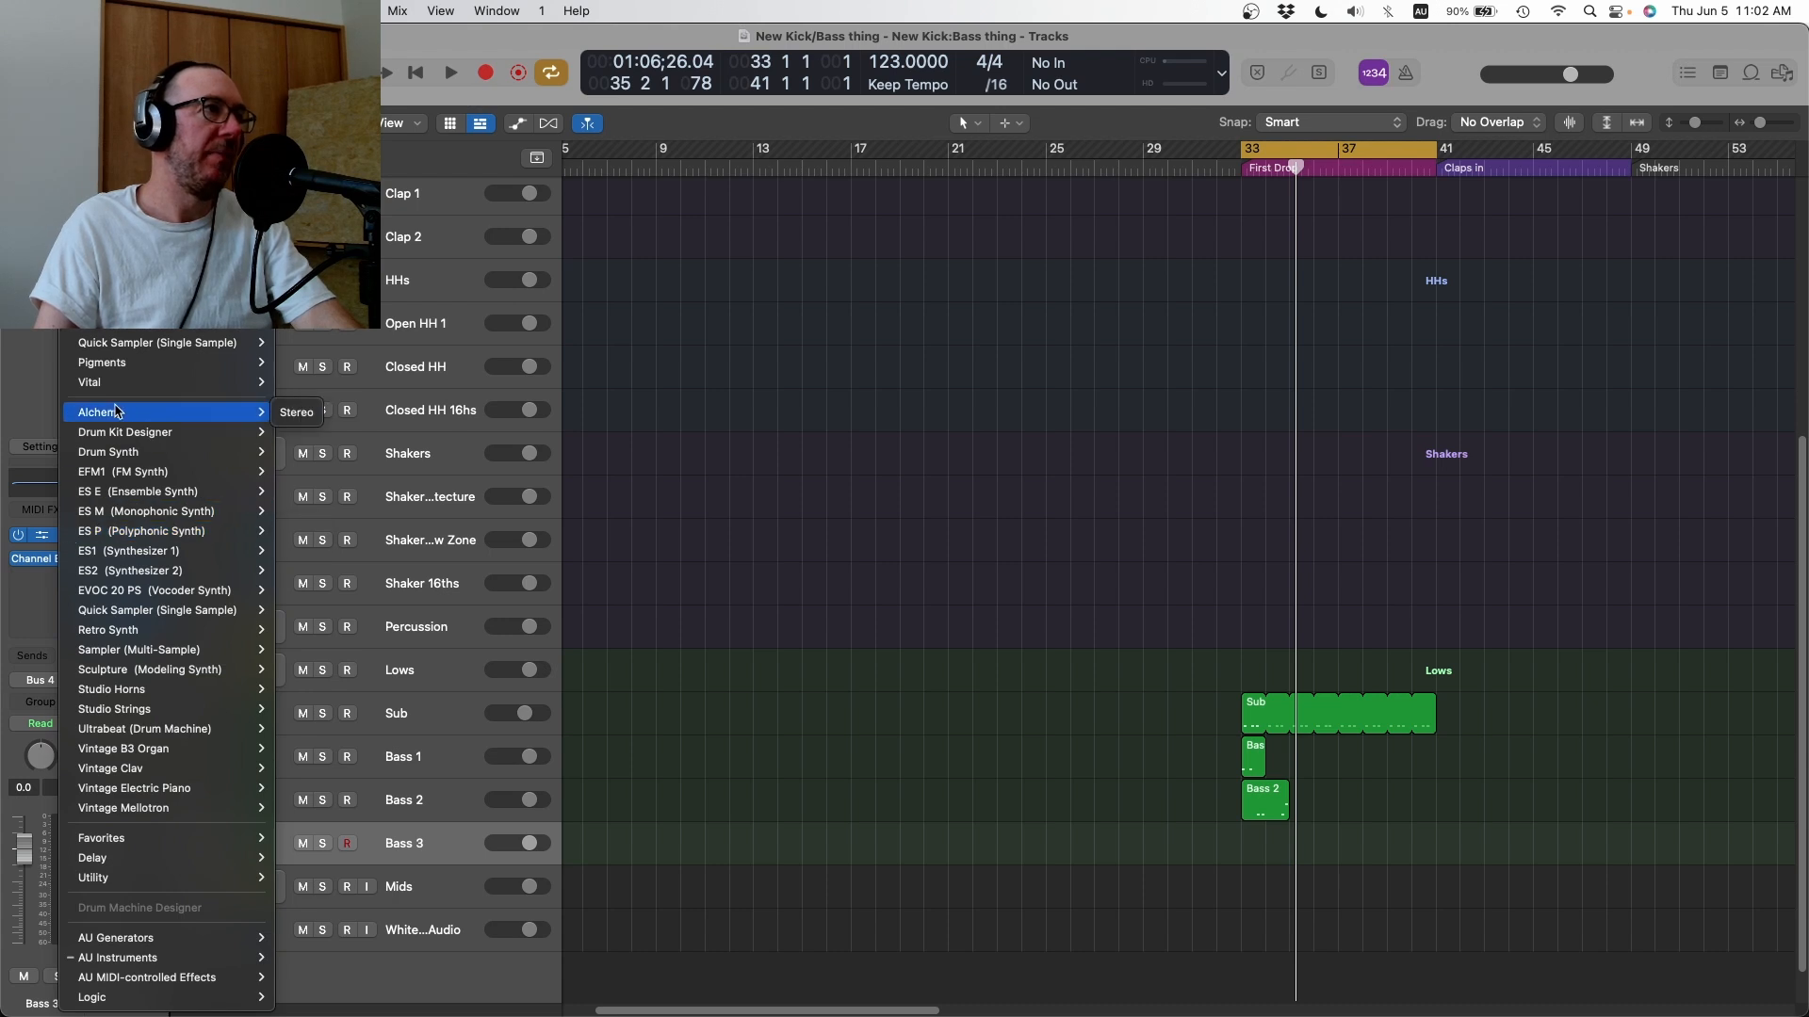
left_click(295, 383)
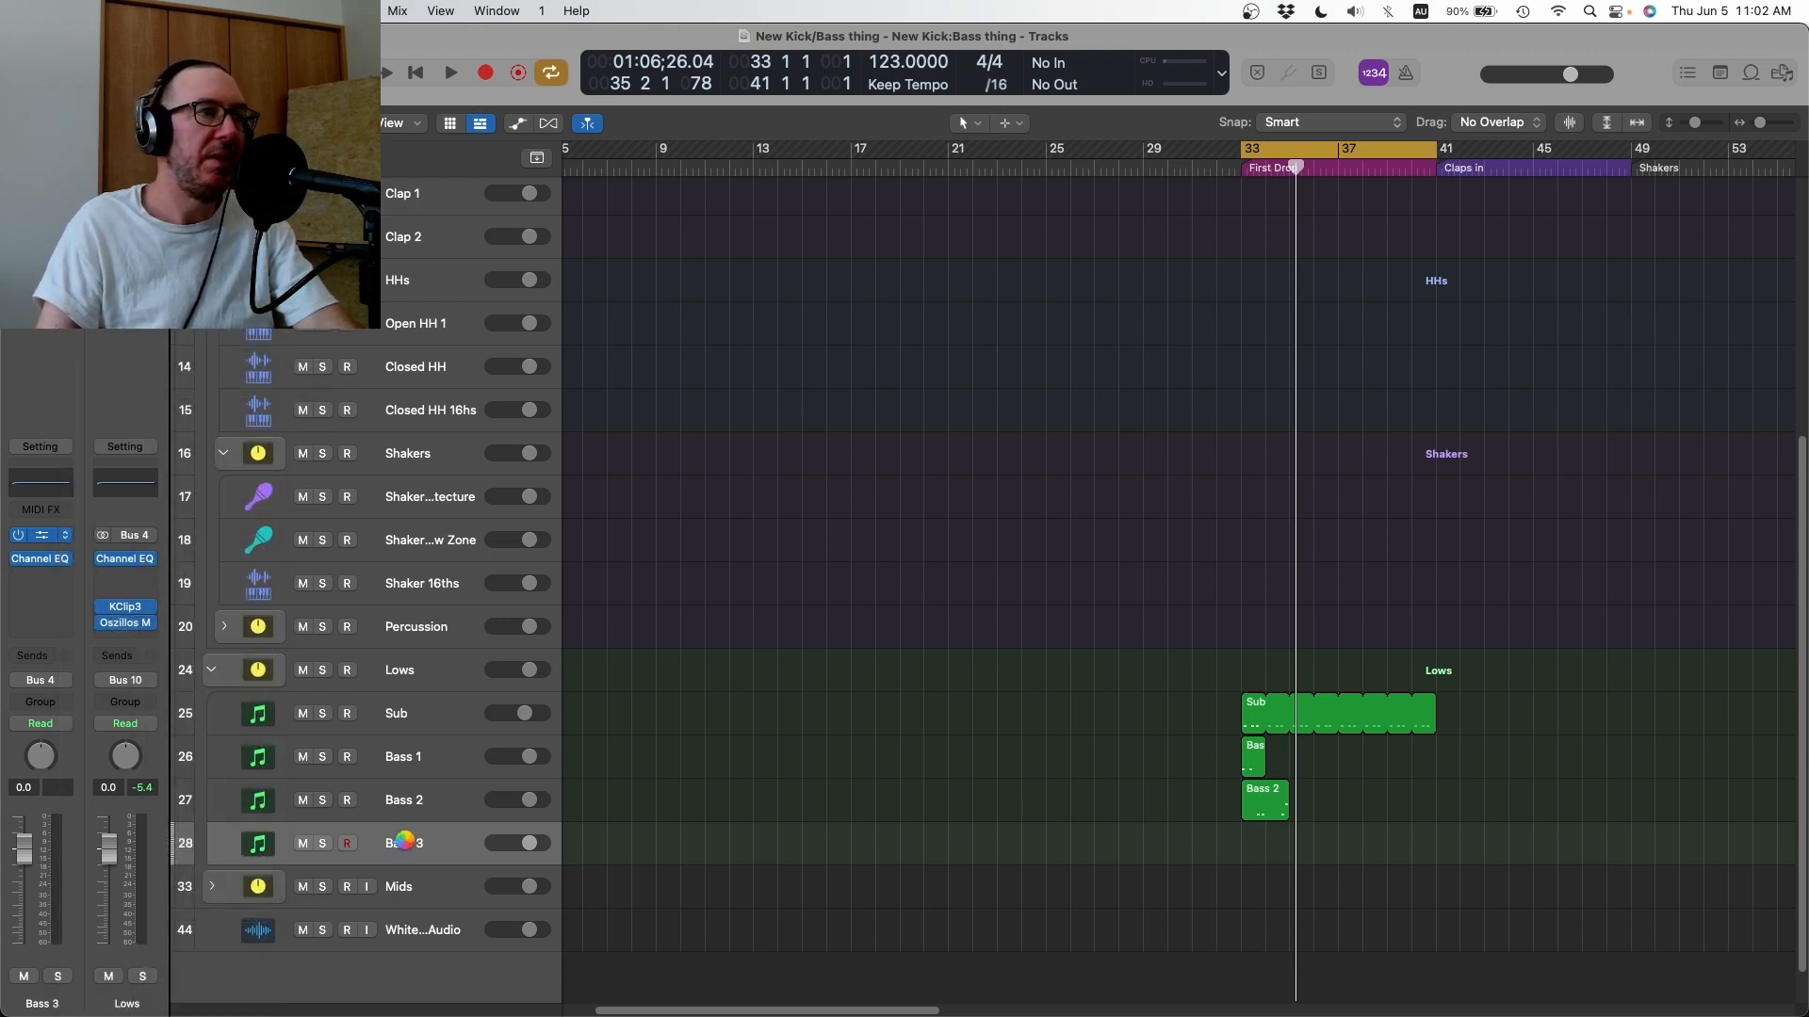
left_click_drag(1078, 276, 757, 142)
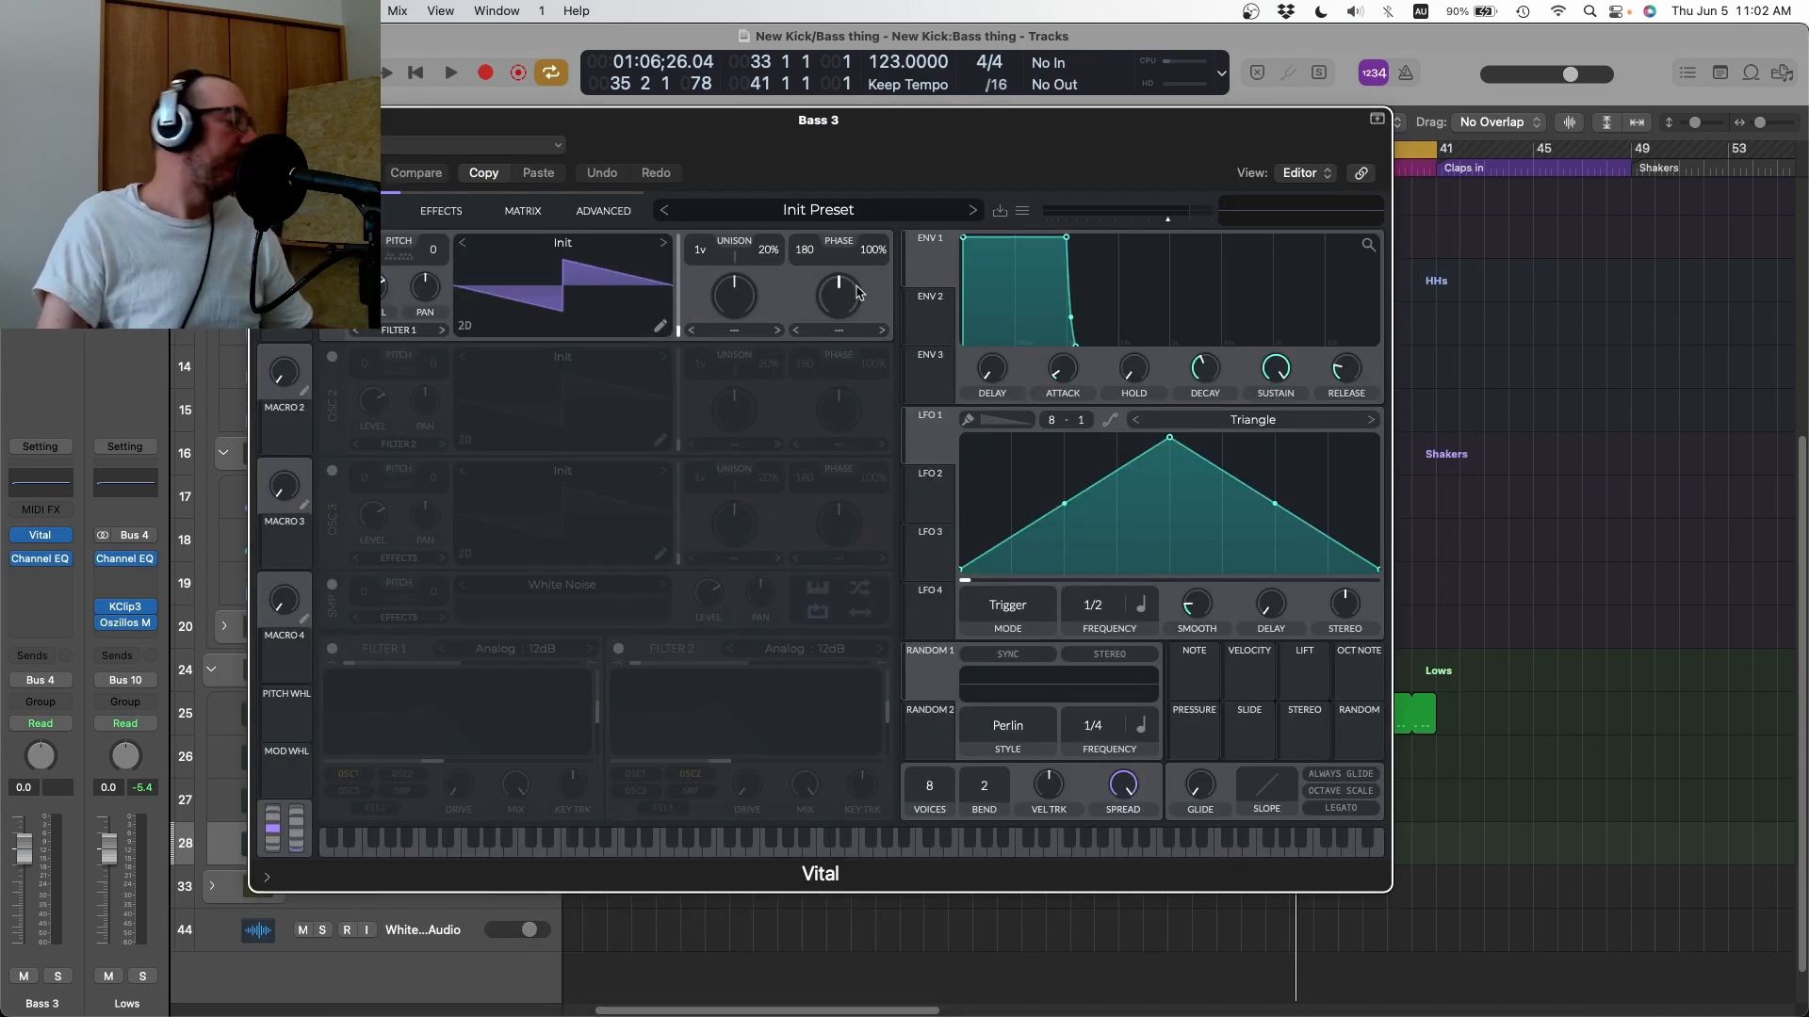
left_click_drag(940, 173, 990, 145)
- Sort Vital's presets by style, audition several bass presets, and load Big Stomp on Bass 3
left_click(980, 186)
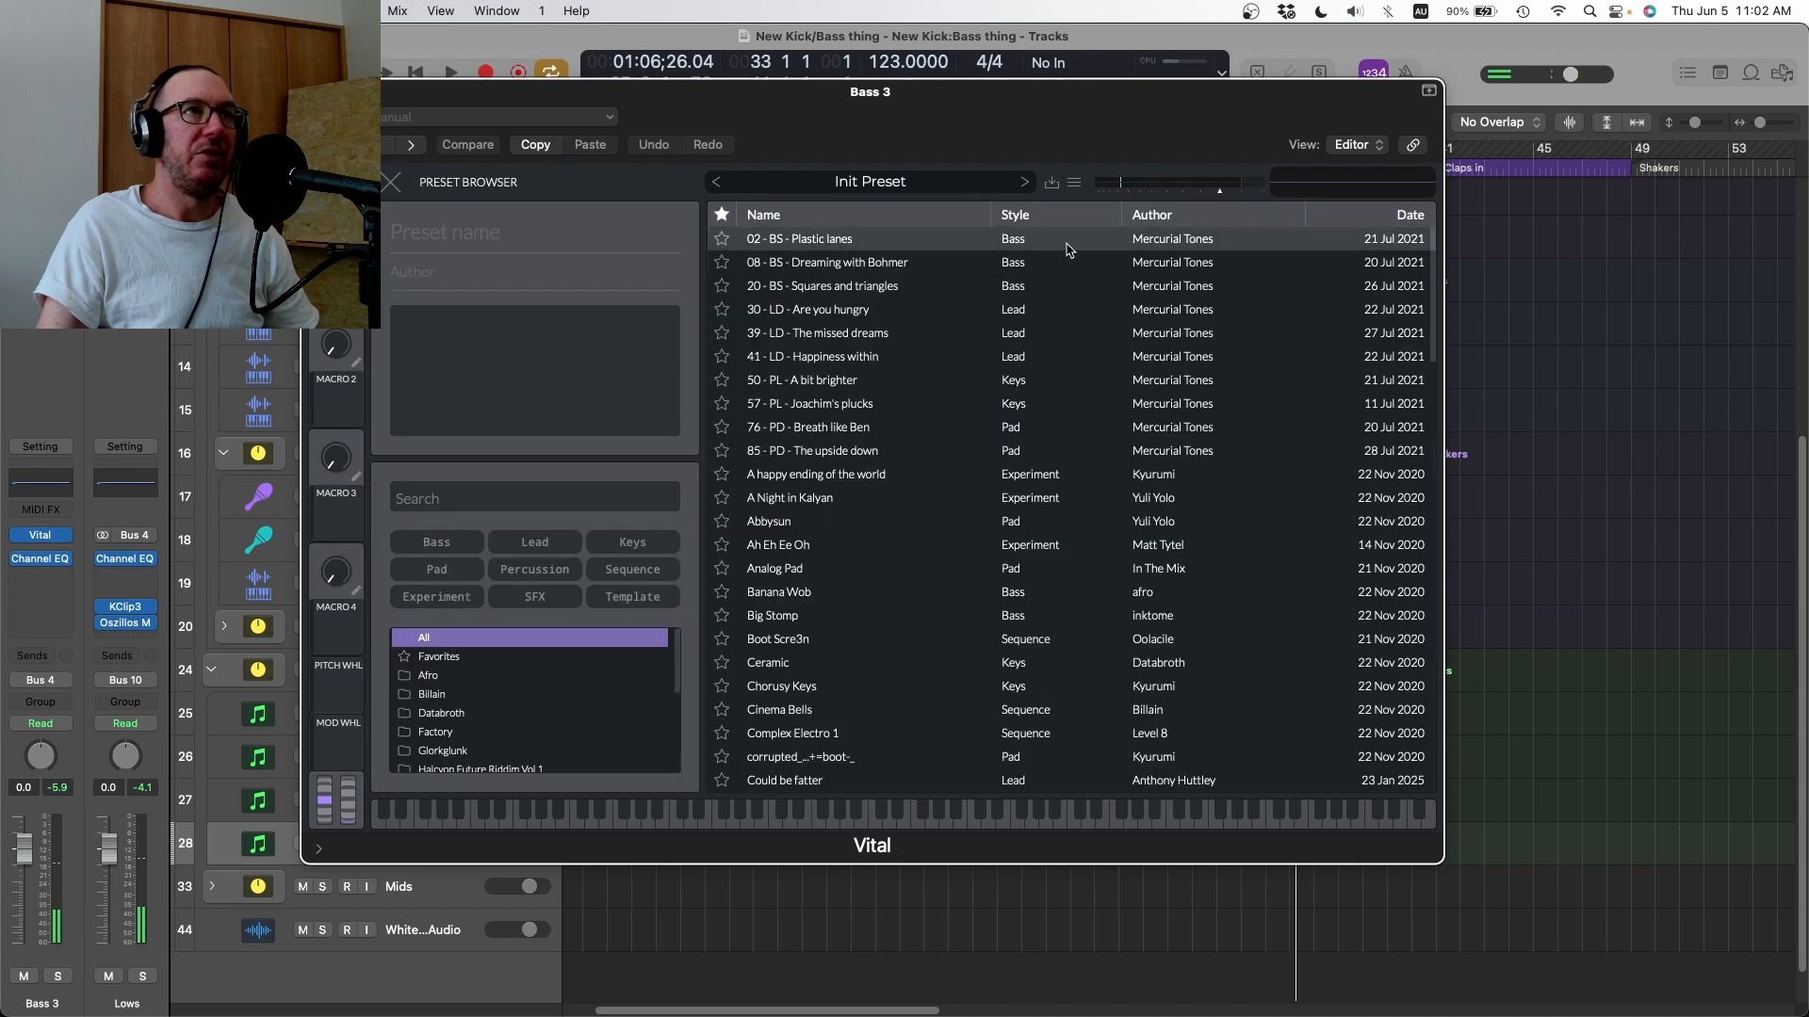
left_click(975, 243)
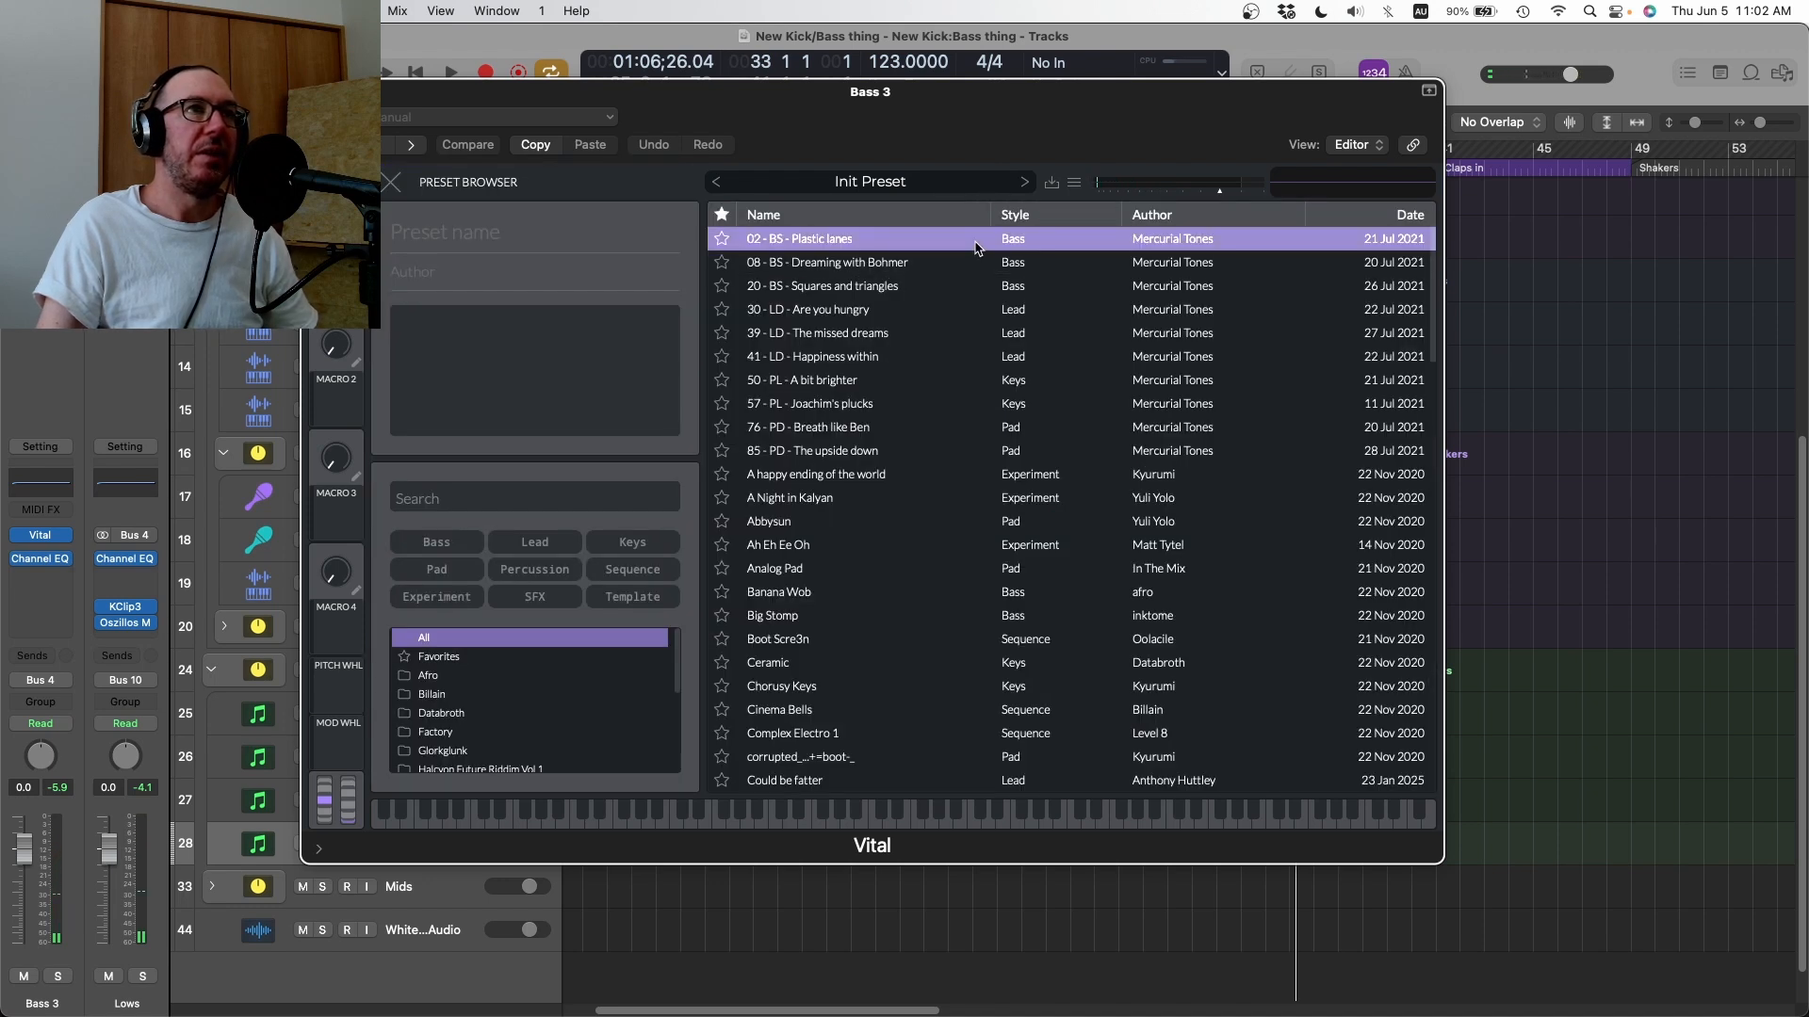
left_click(1022, 218)
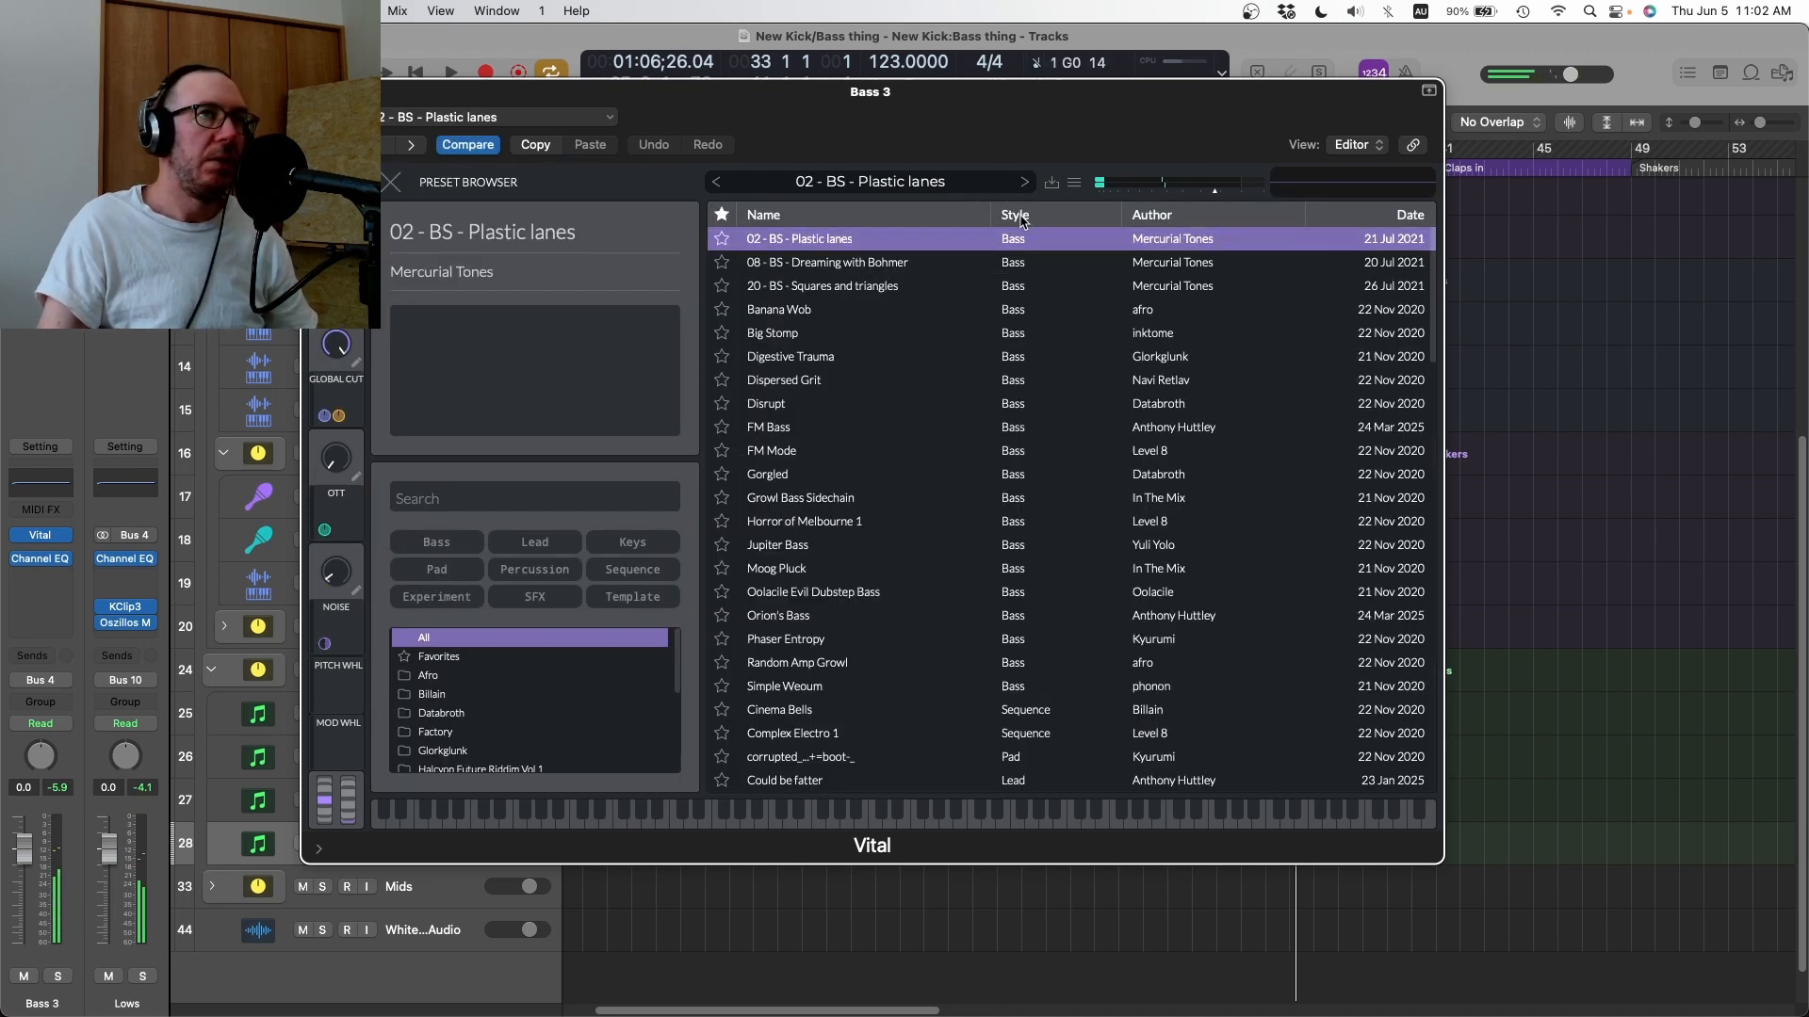
left_click(1007, 266)
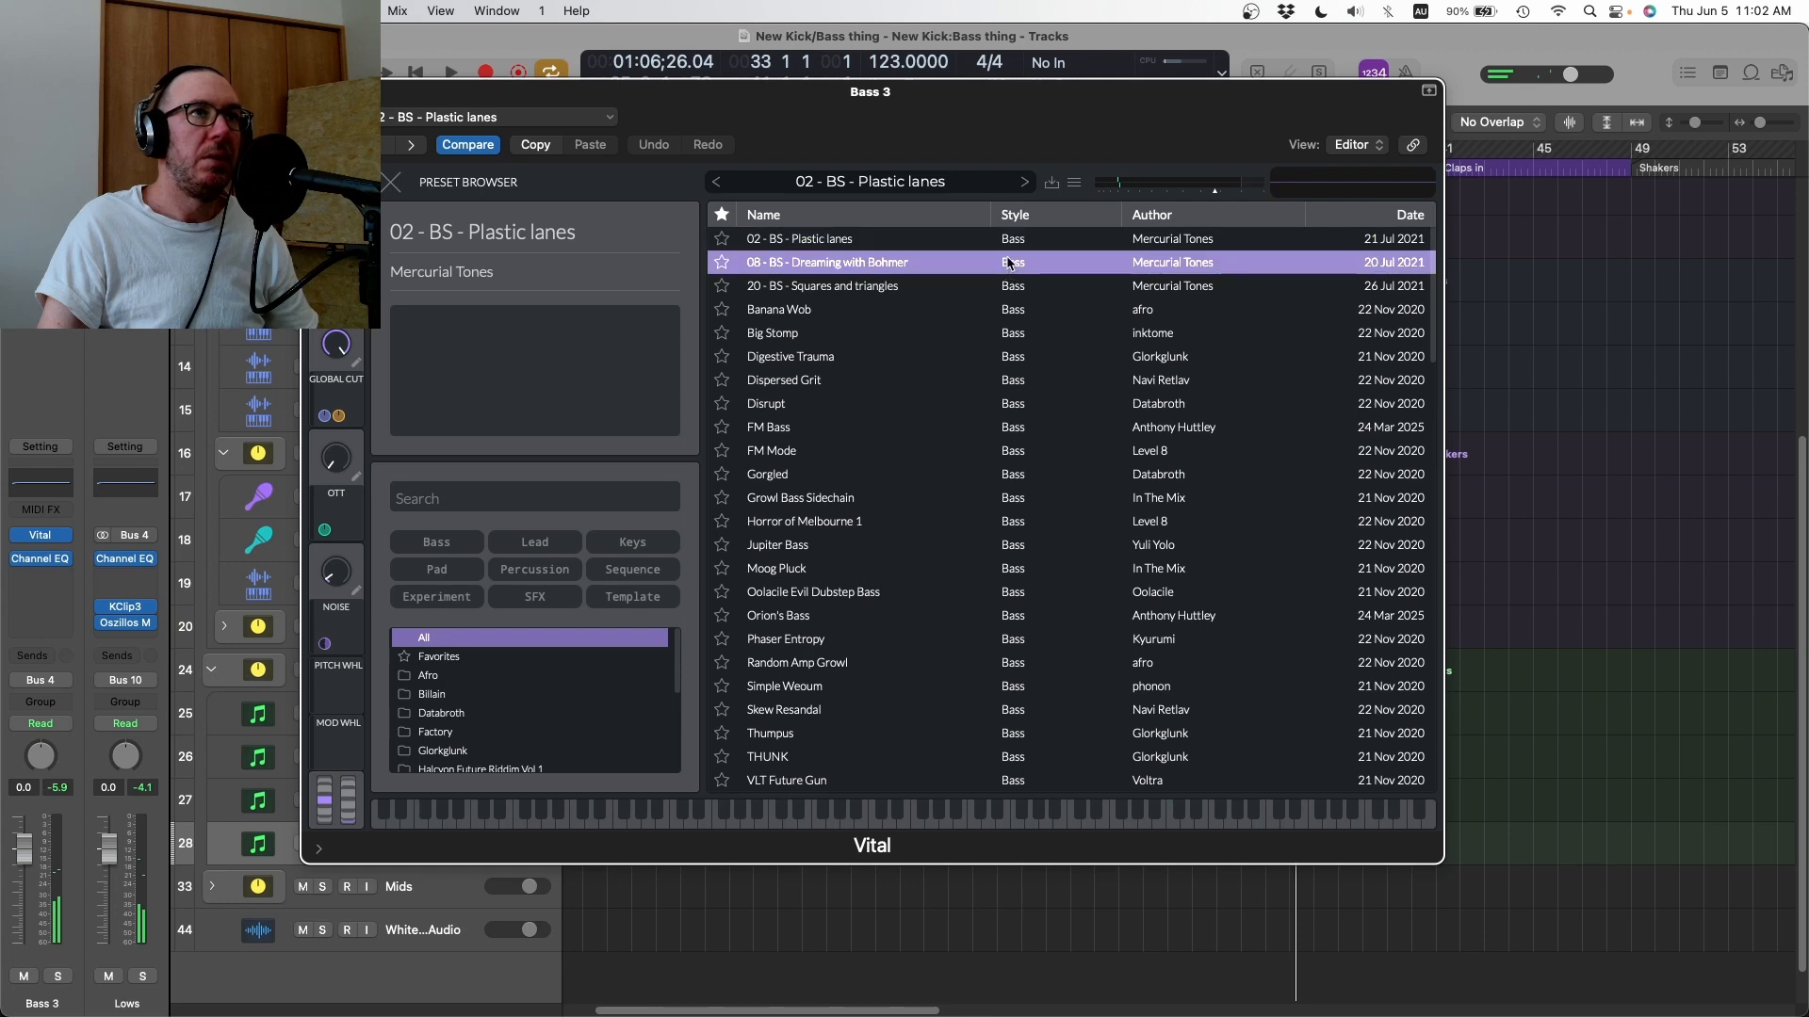
left_click(1011, 285)
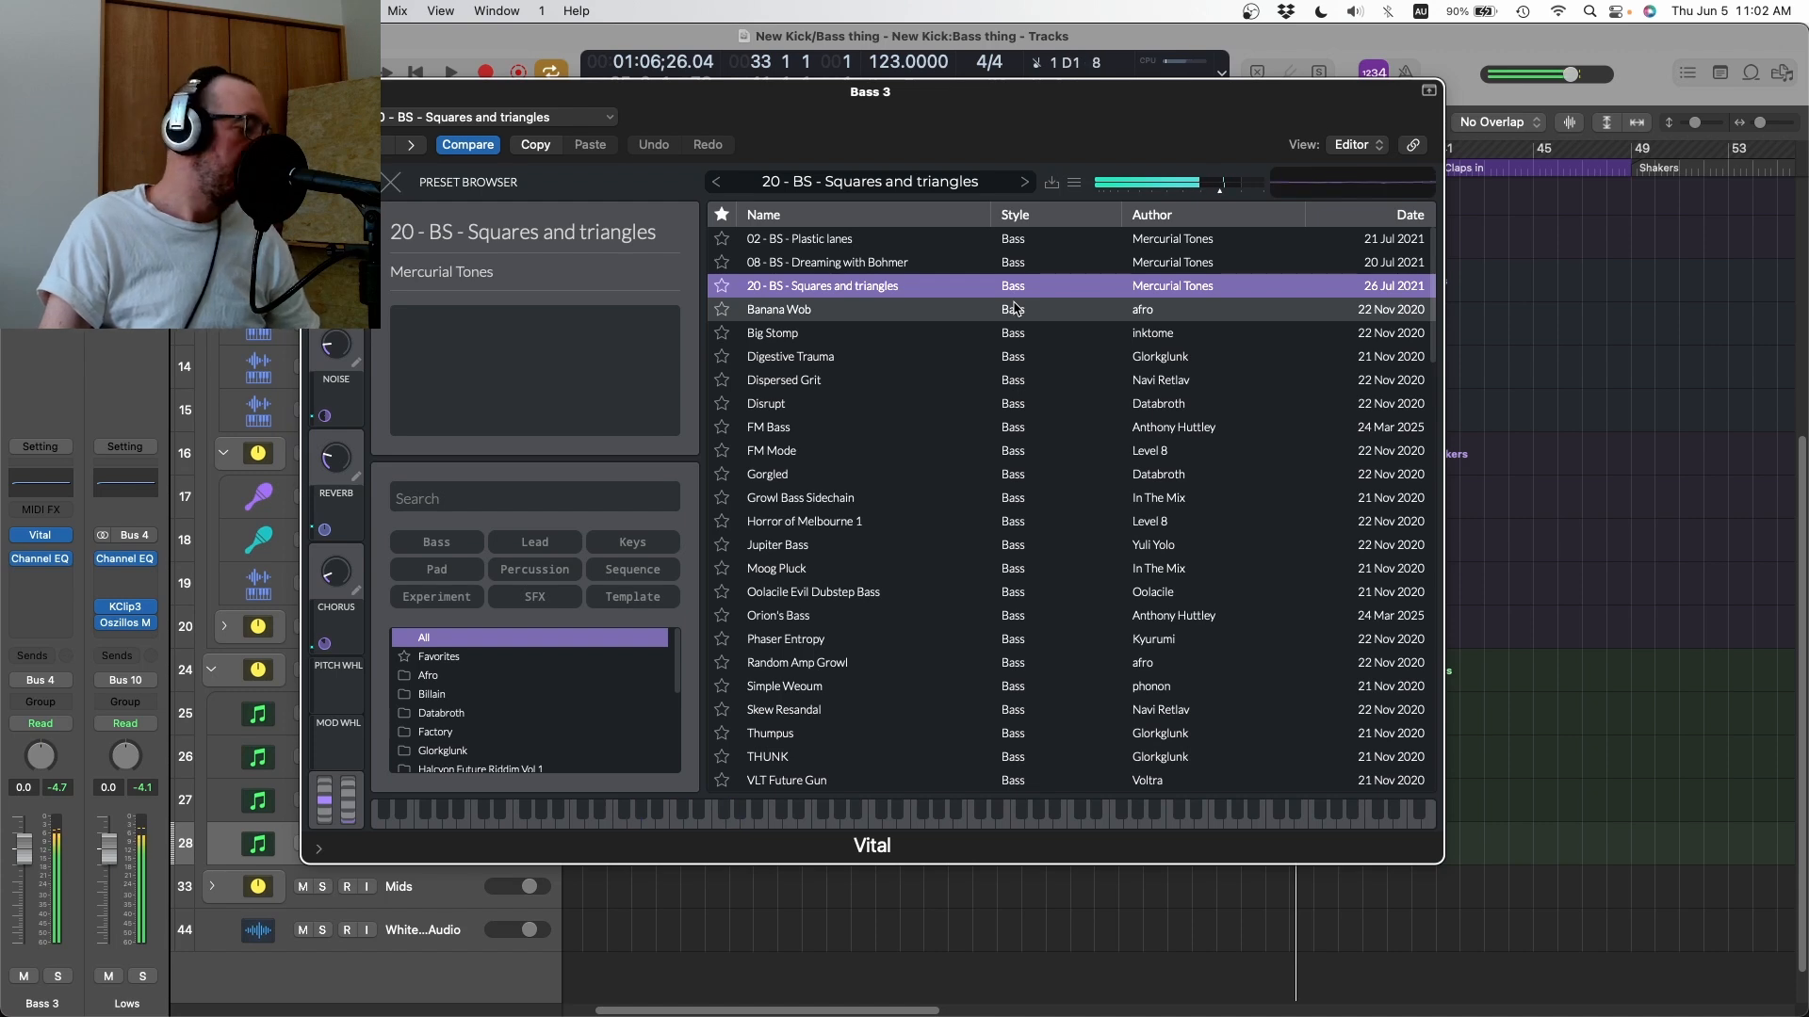
left_click(930, 314)
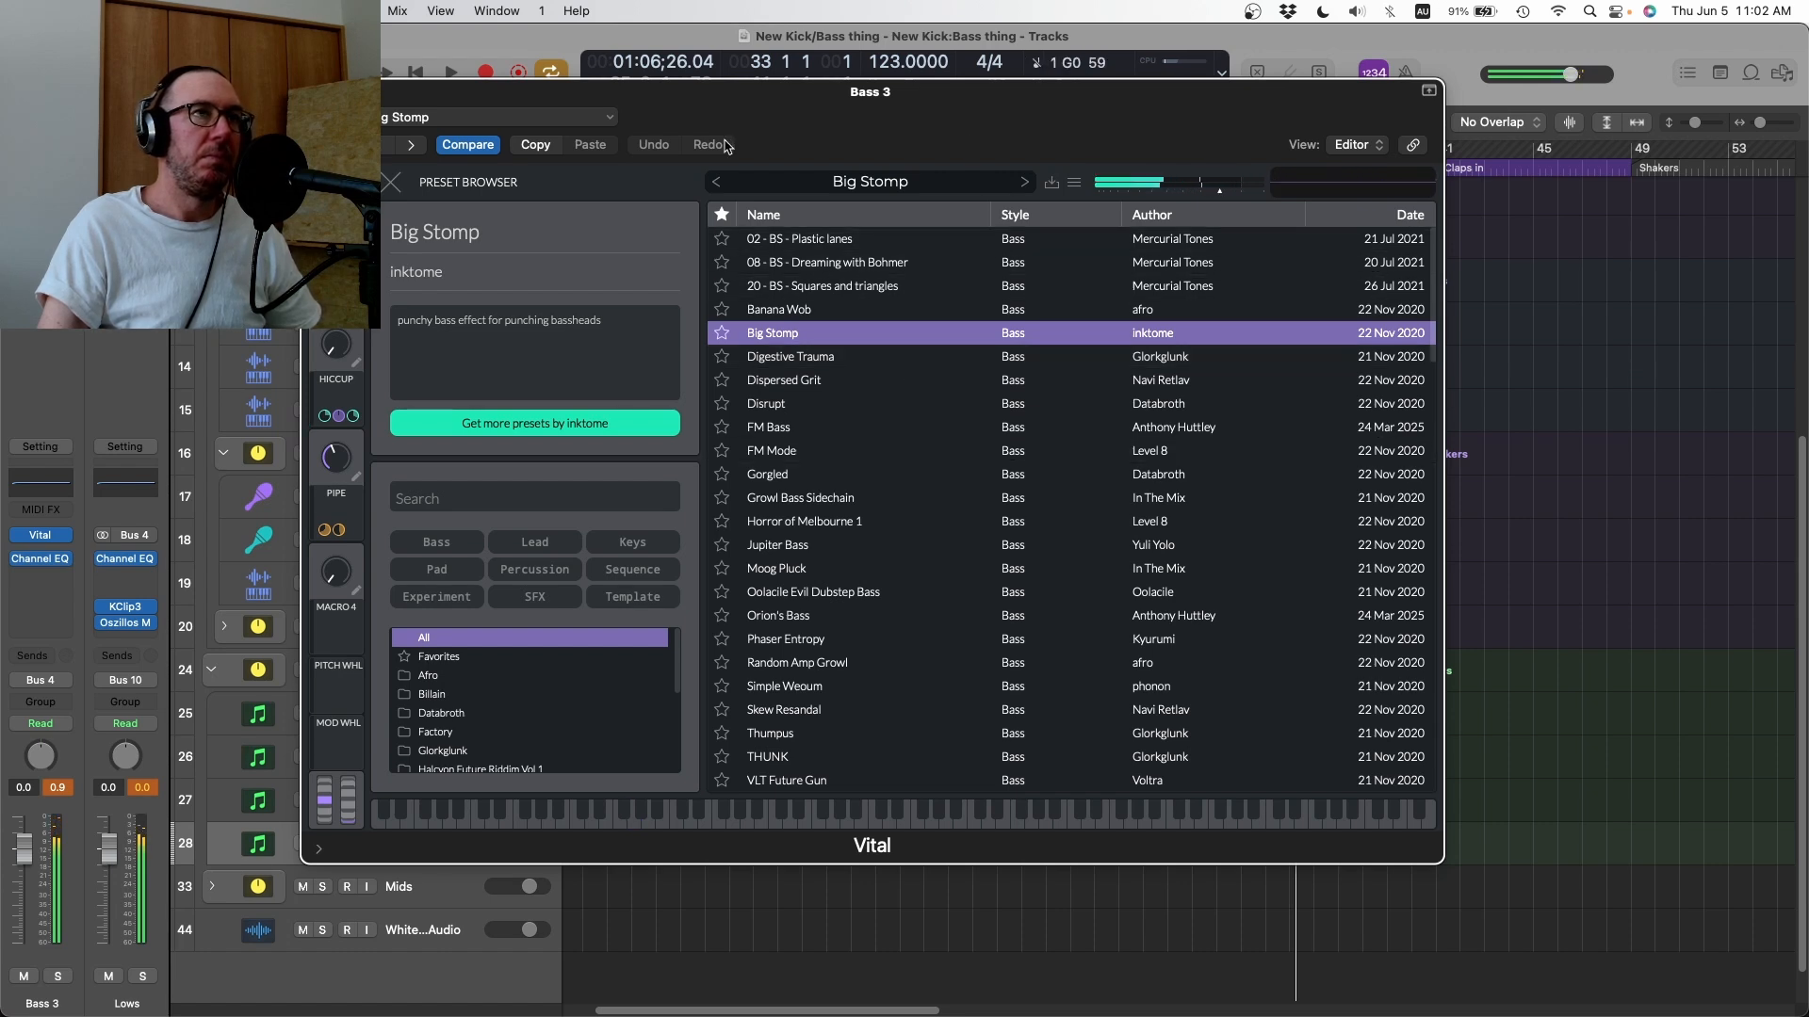
key("super+w")
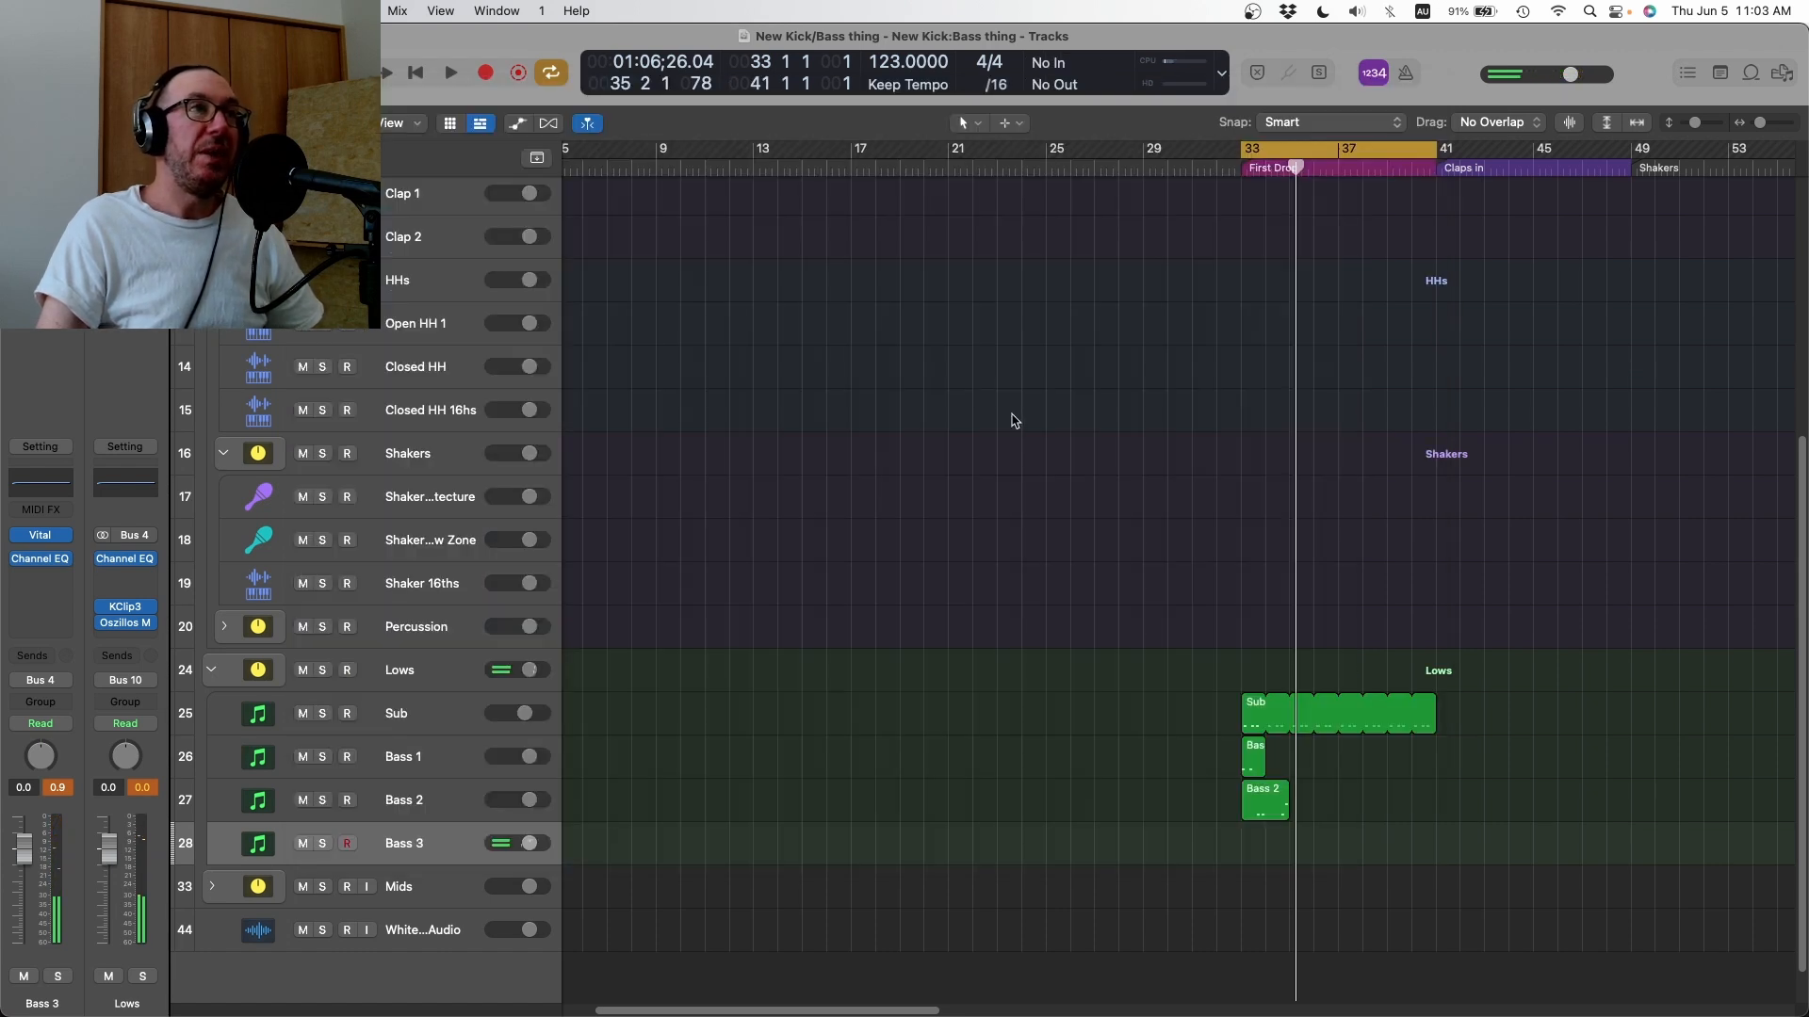
- Create a one-bar MIDI region at bar 33 on Bass 3 and place a sixteenth-note C3 at its start
right_click(1254, 849)
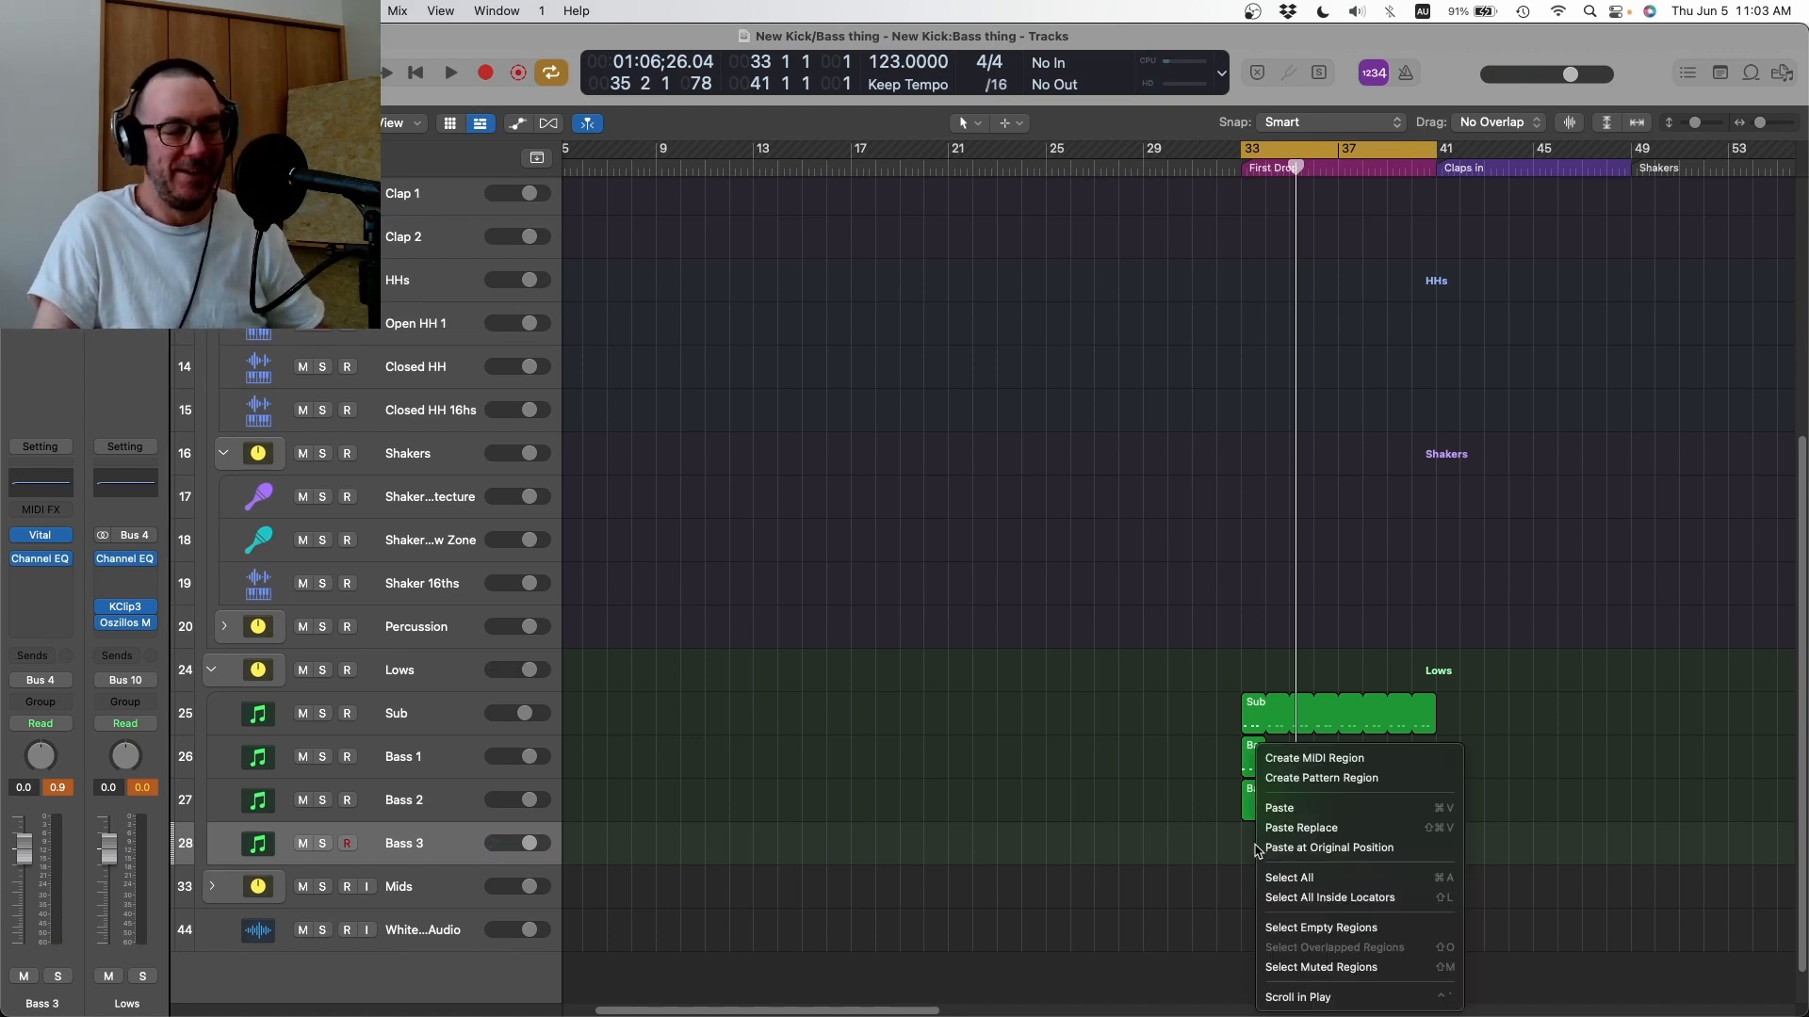
left_click(1310, 779)
double_click(1253, 845)
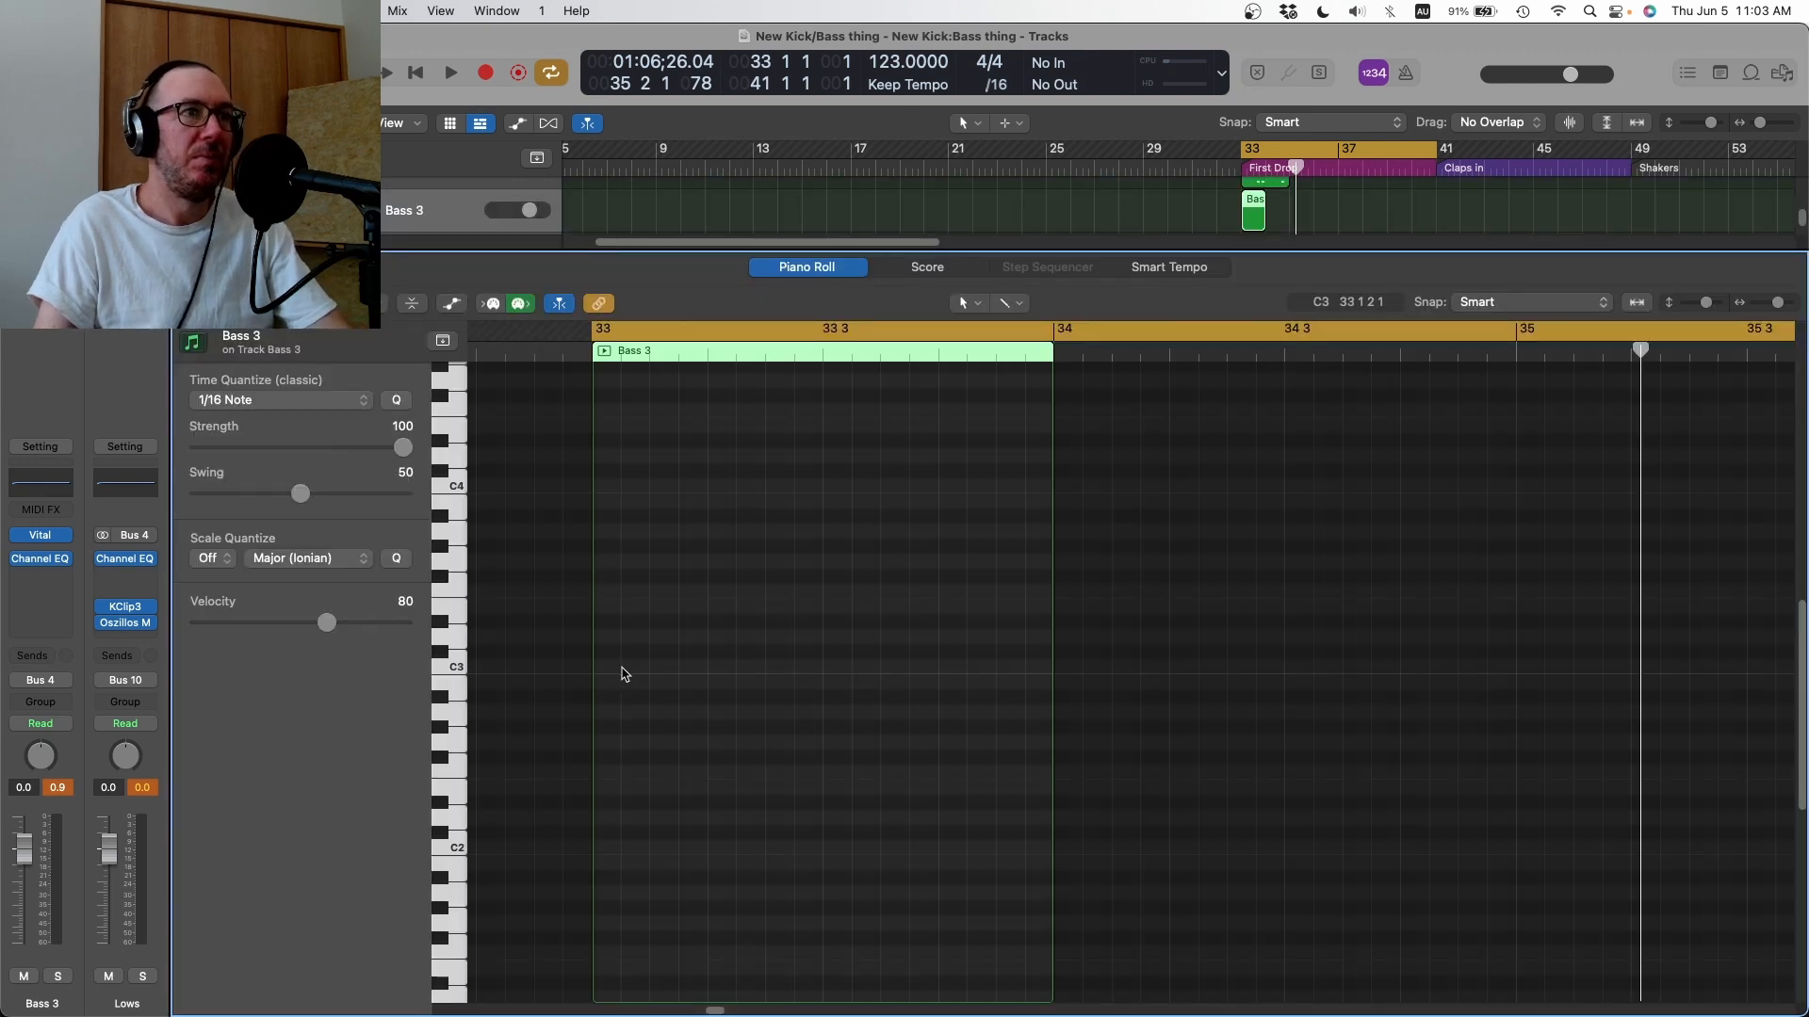
left_click(623, 669, "super")
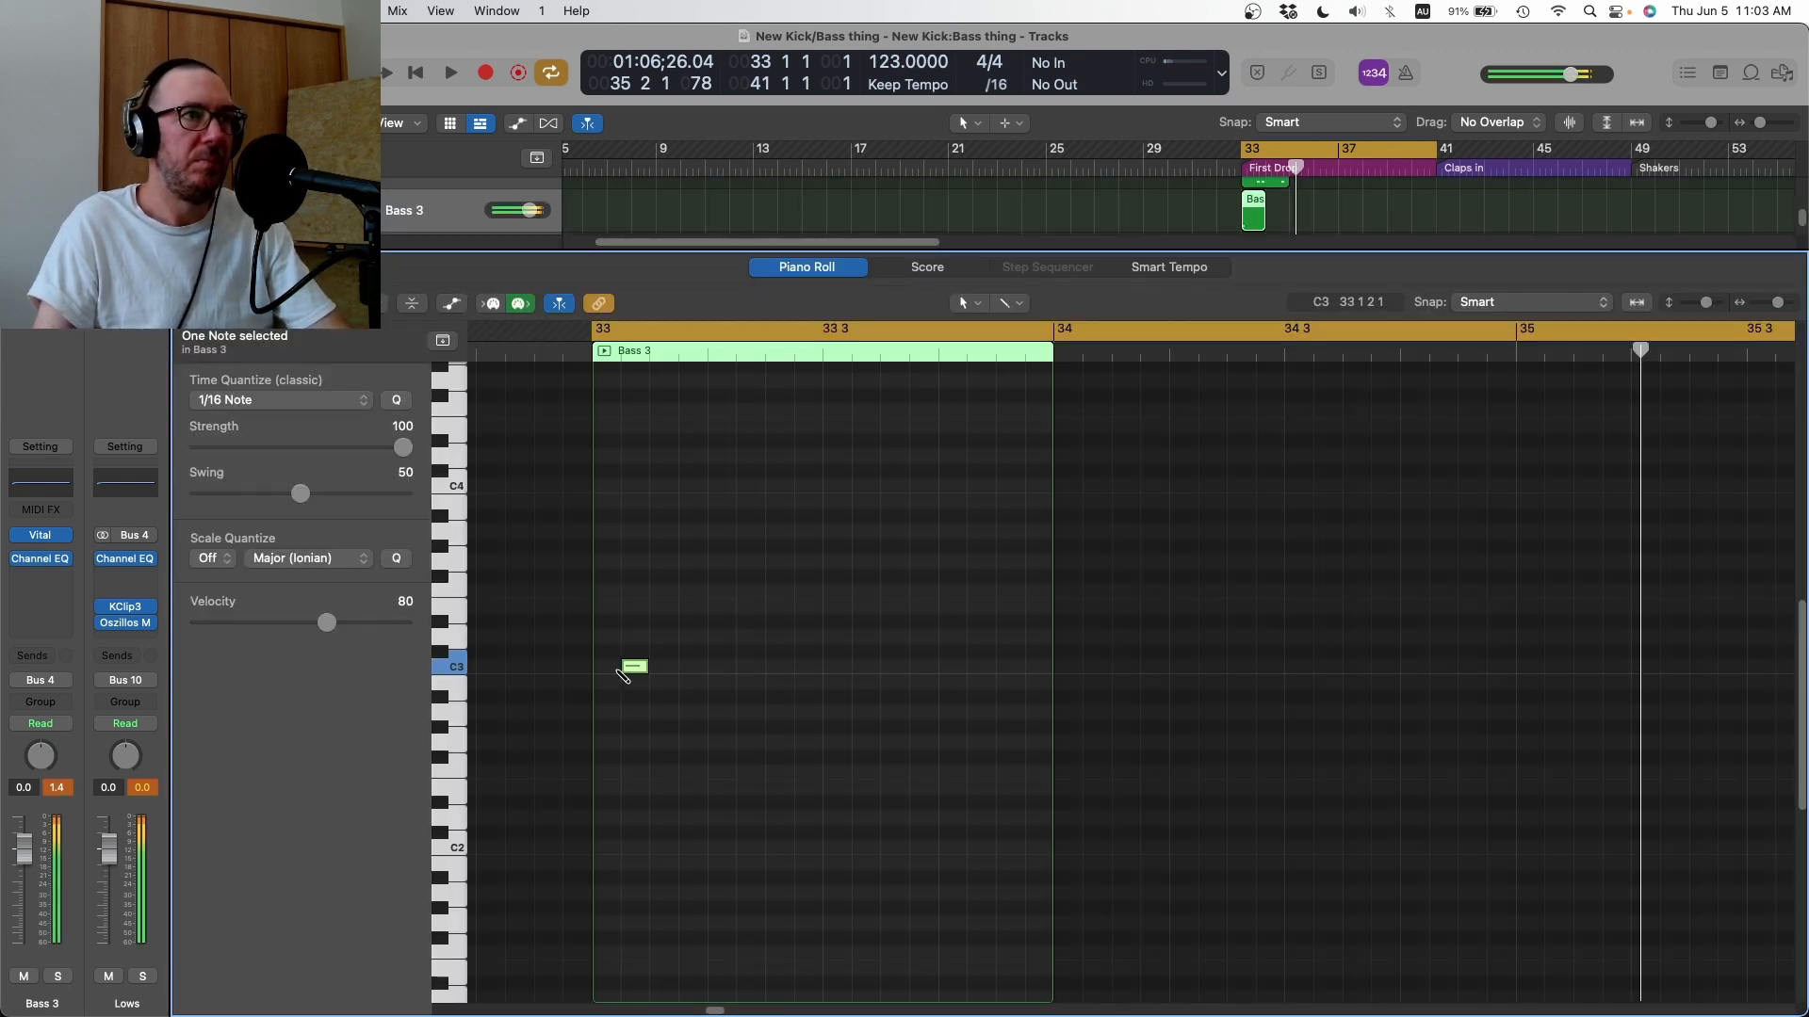
left_click_drag(641, 677, 611, 675)
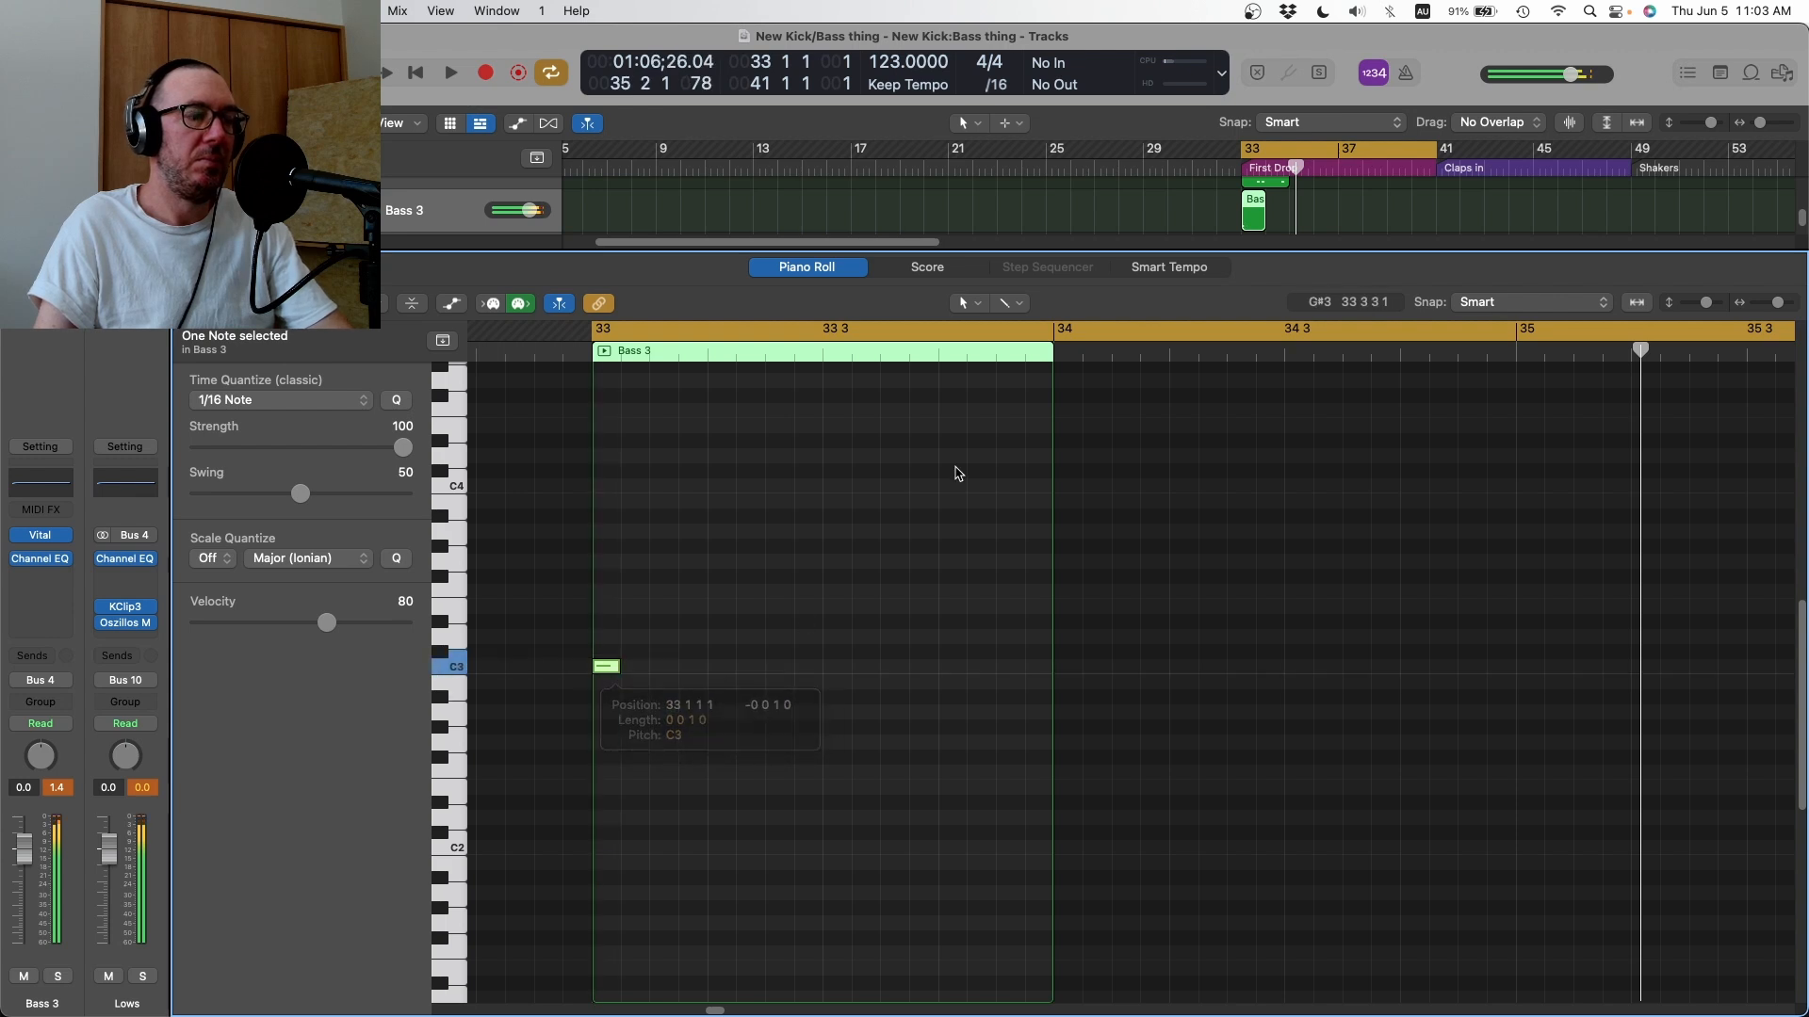
- Transpose the Bass 3 note down by octaves to C1, auditioning it against the other parts
key("alt+shift+Down")
key("alt+shift+Down")
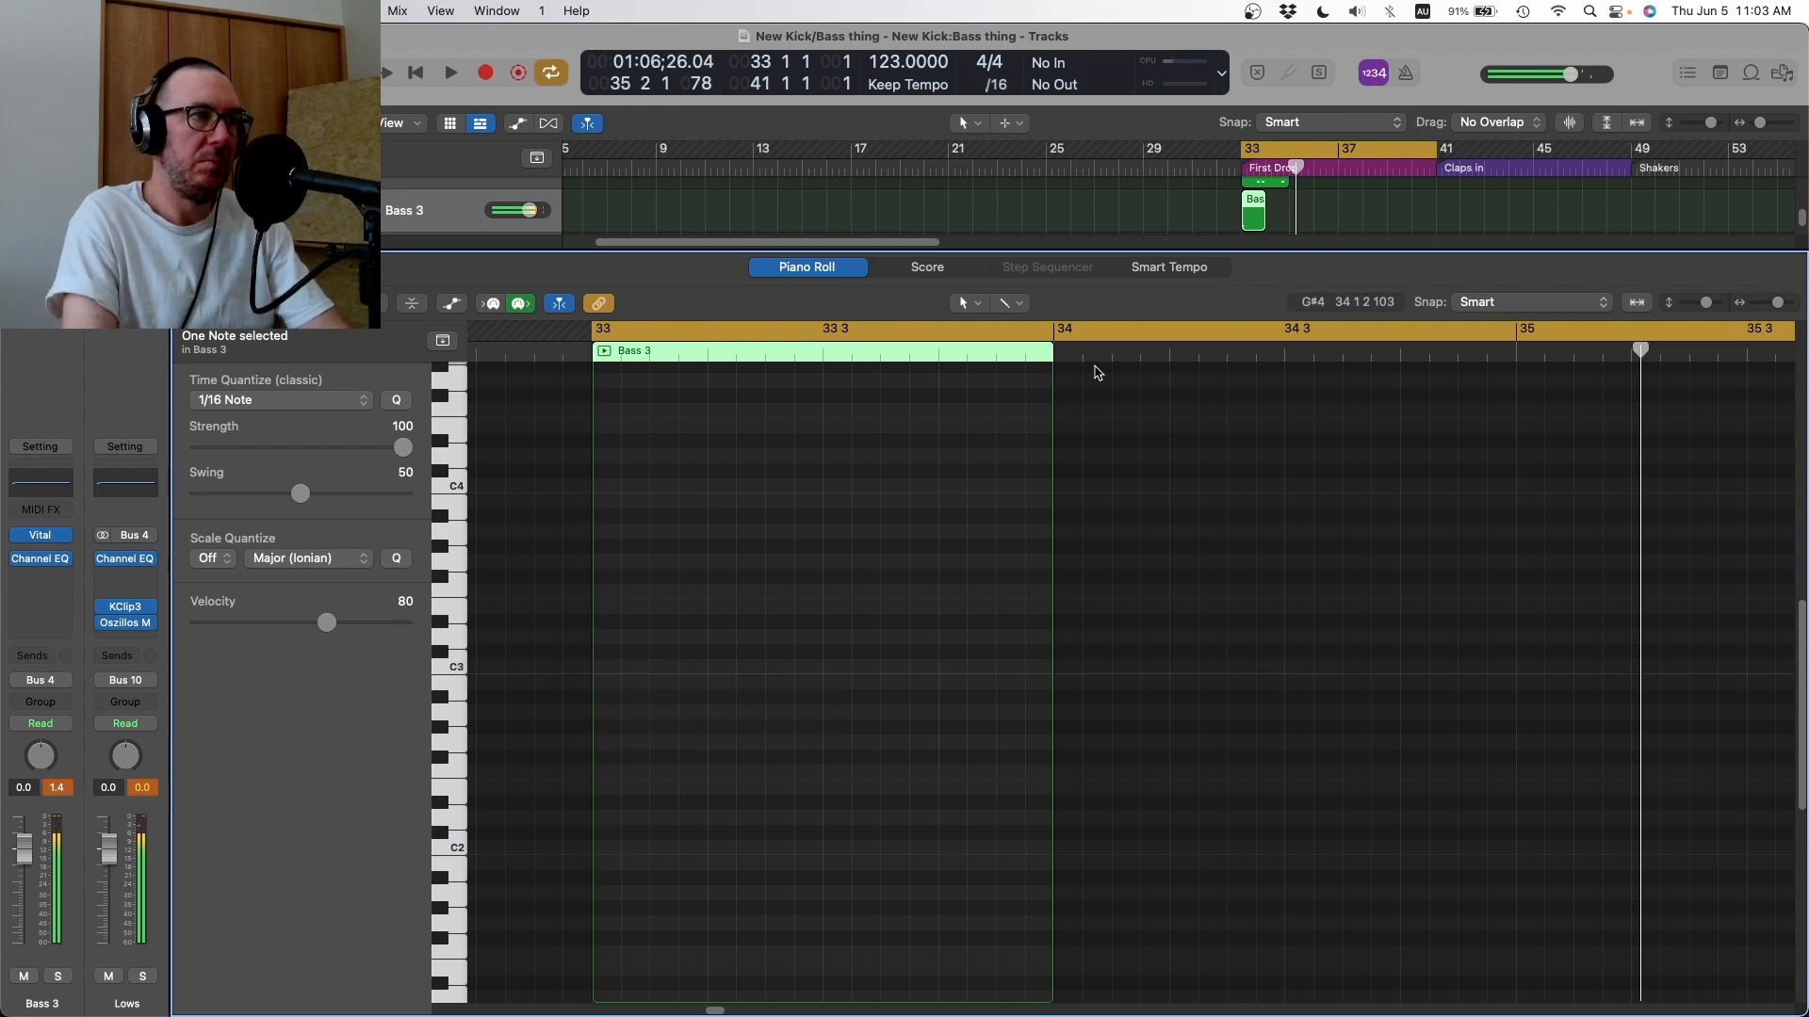
key("space")
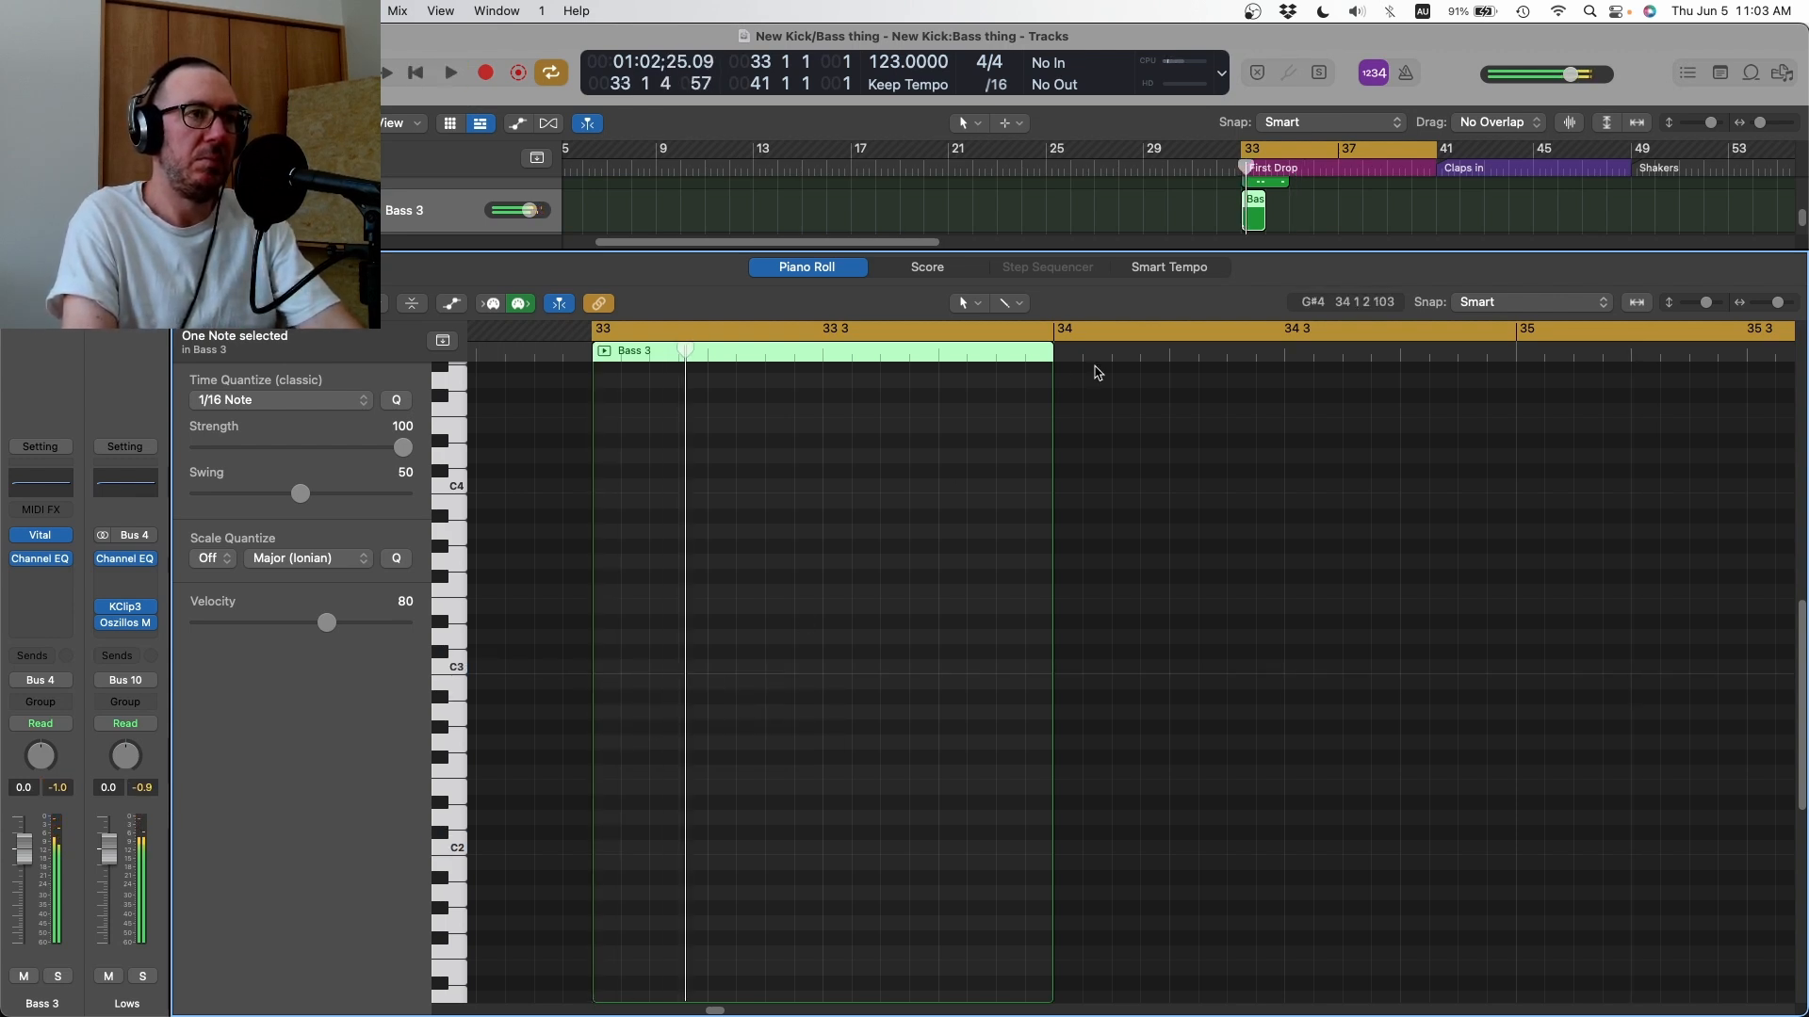
scroll(1150, 647, "down", 5)
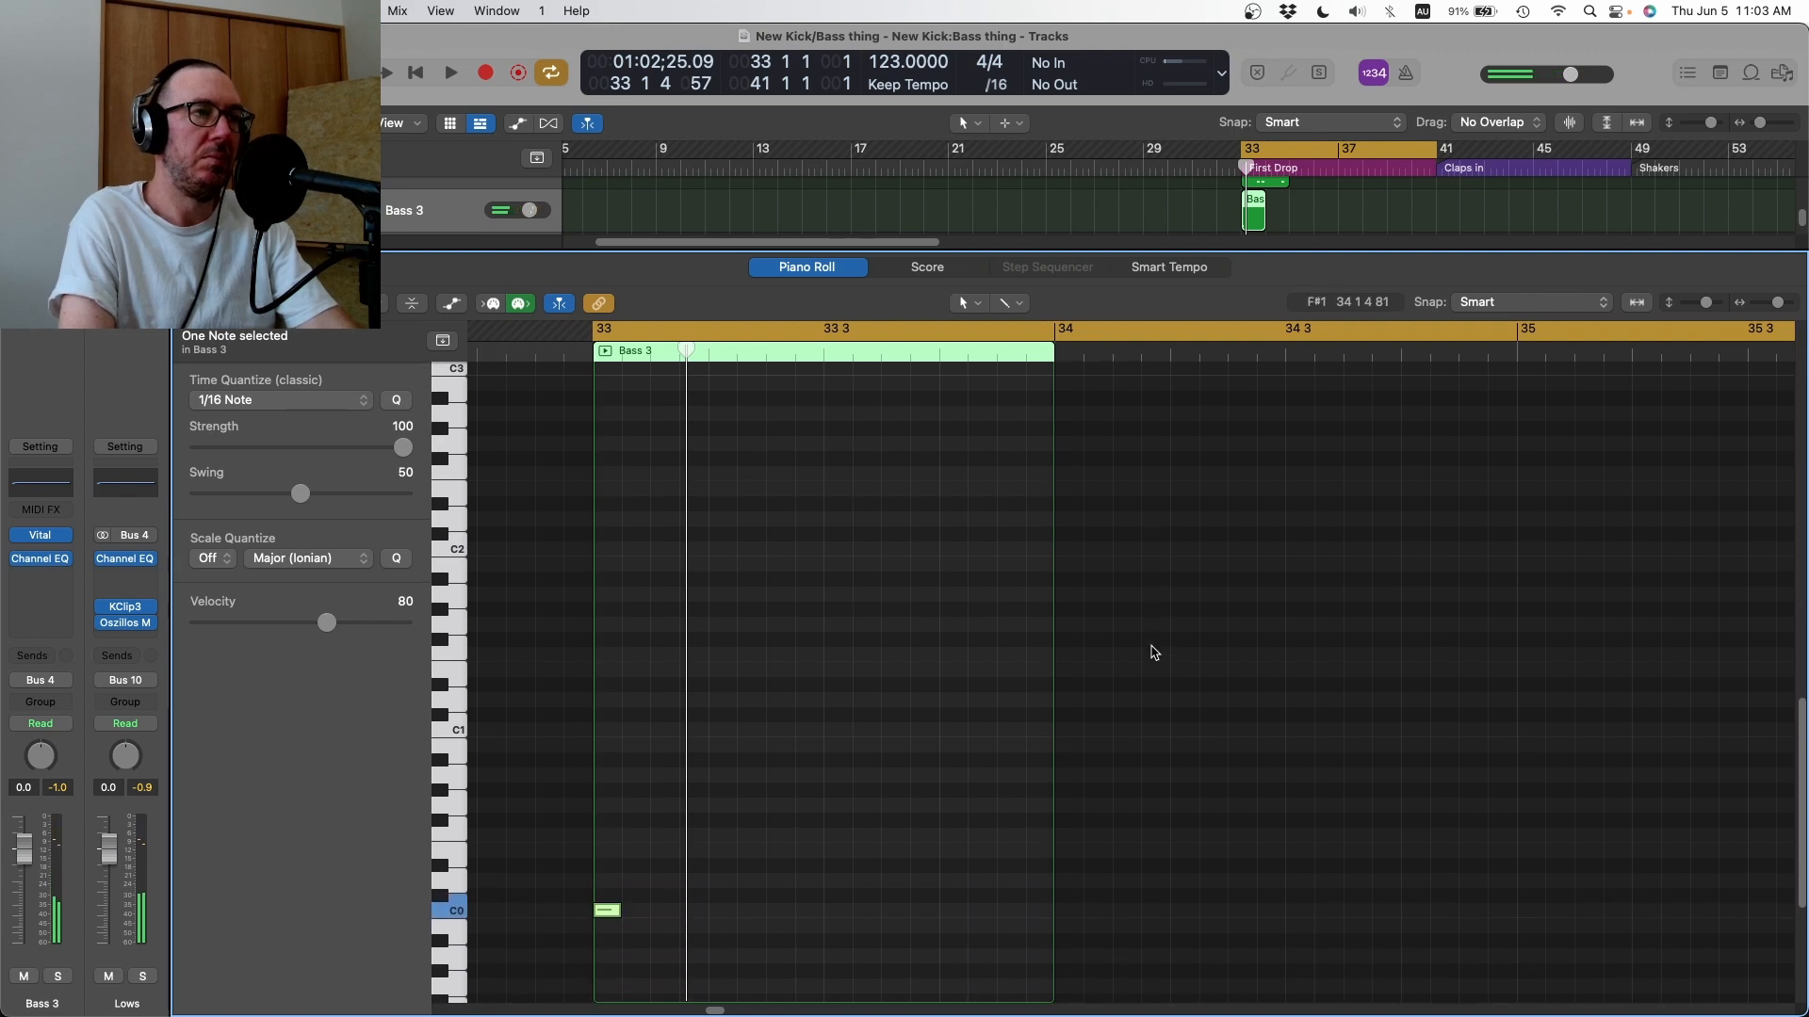
key("alt+shift+Up")
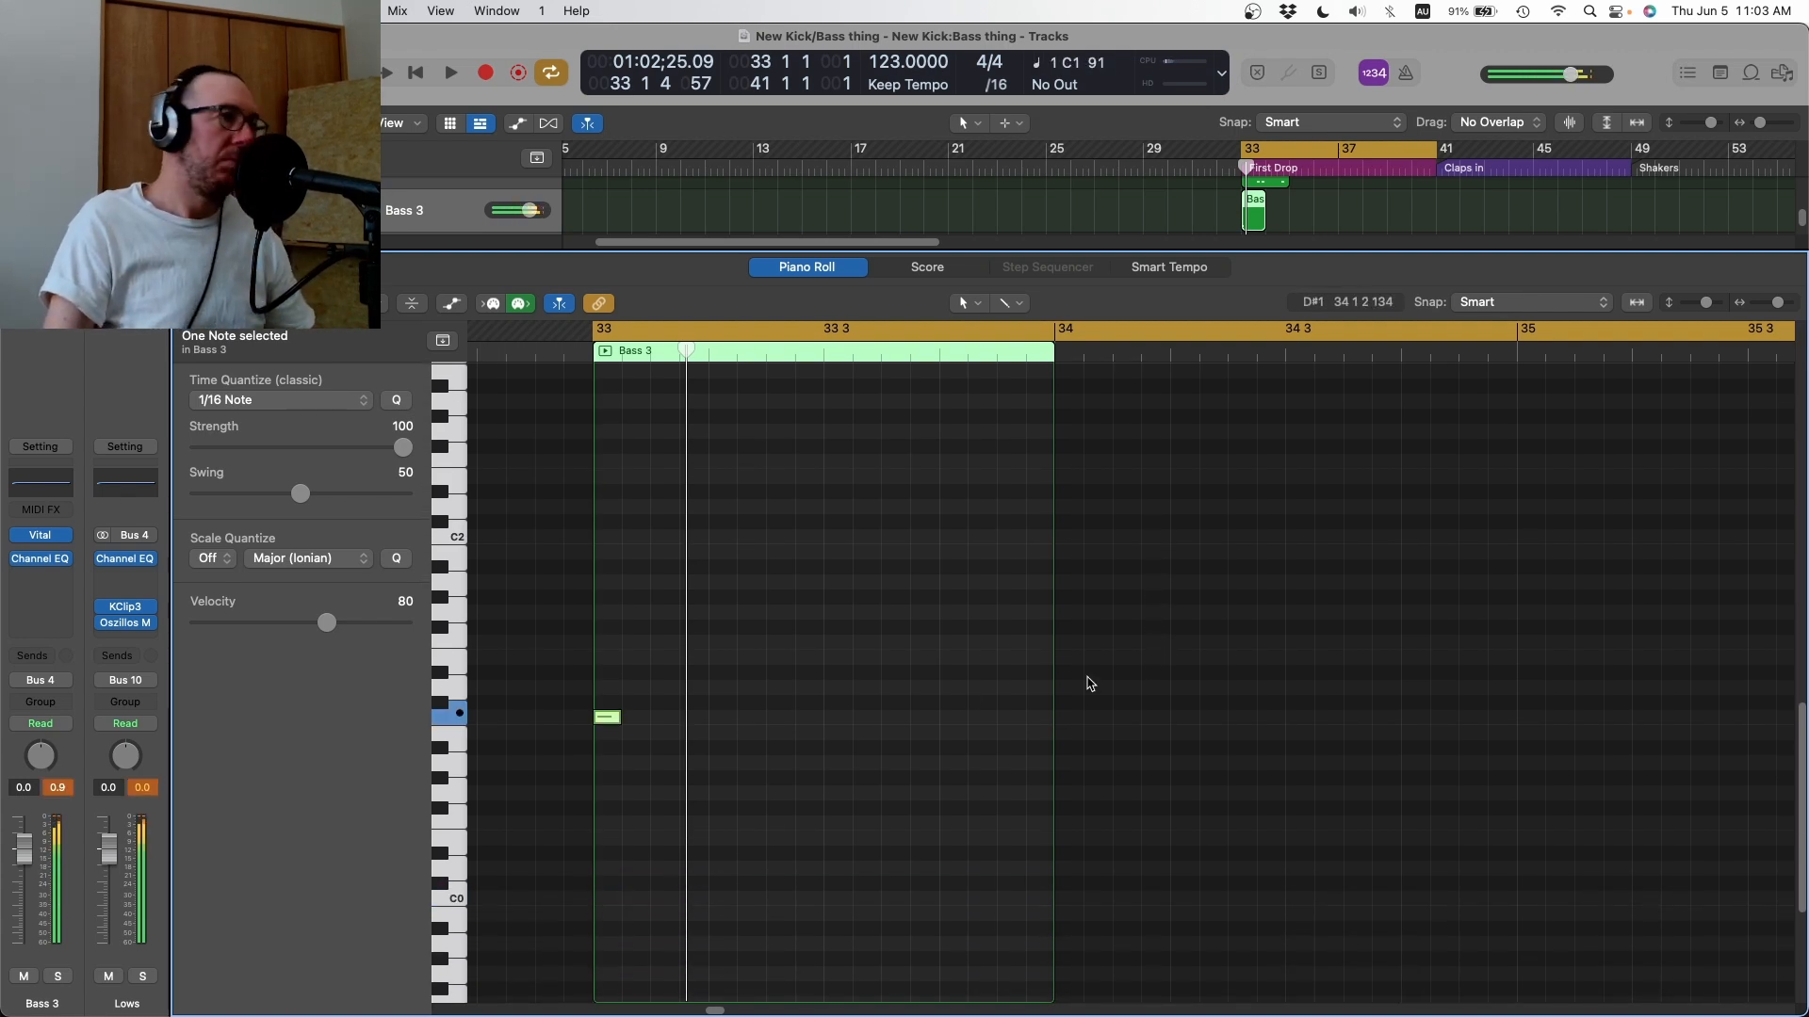
- Change the Bass 3 note's pitch to G0 and move it to 33 1 2
mouse_move(606, 726)
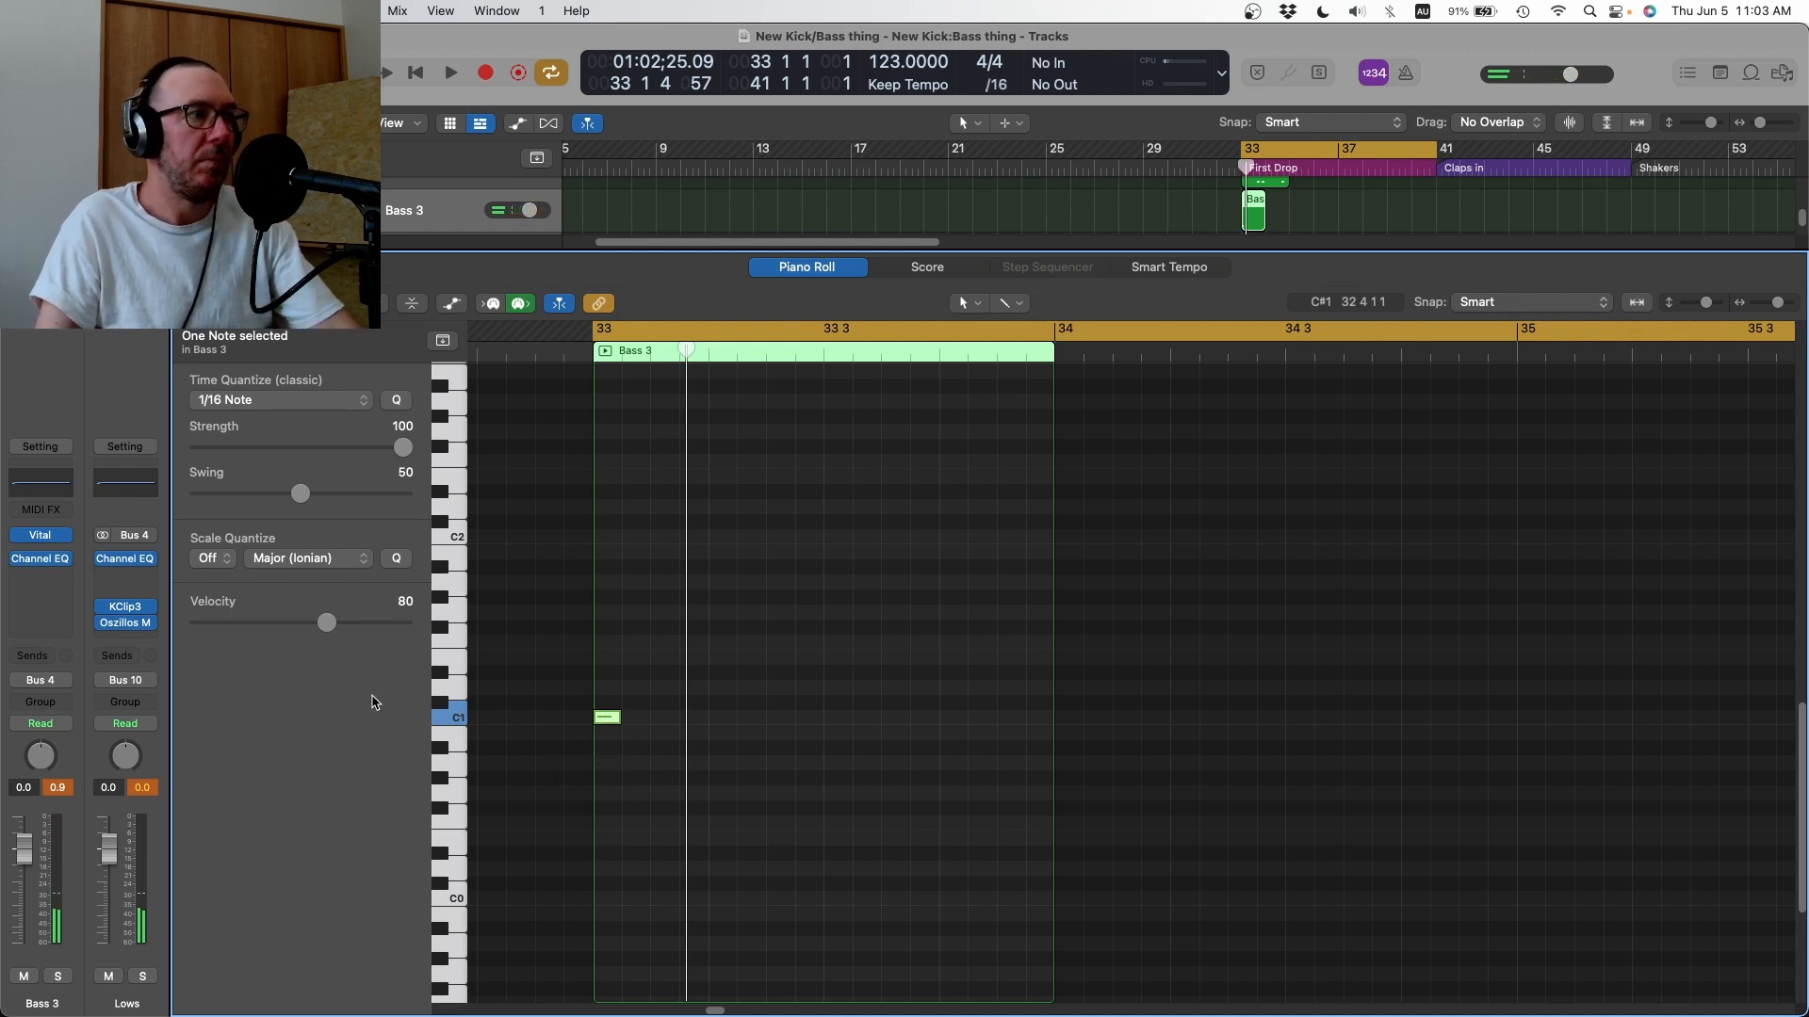
key("ctrl+m")
left_click_drag(605, 723, 608, 615)
key("ctrl+m")
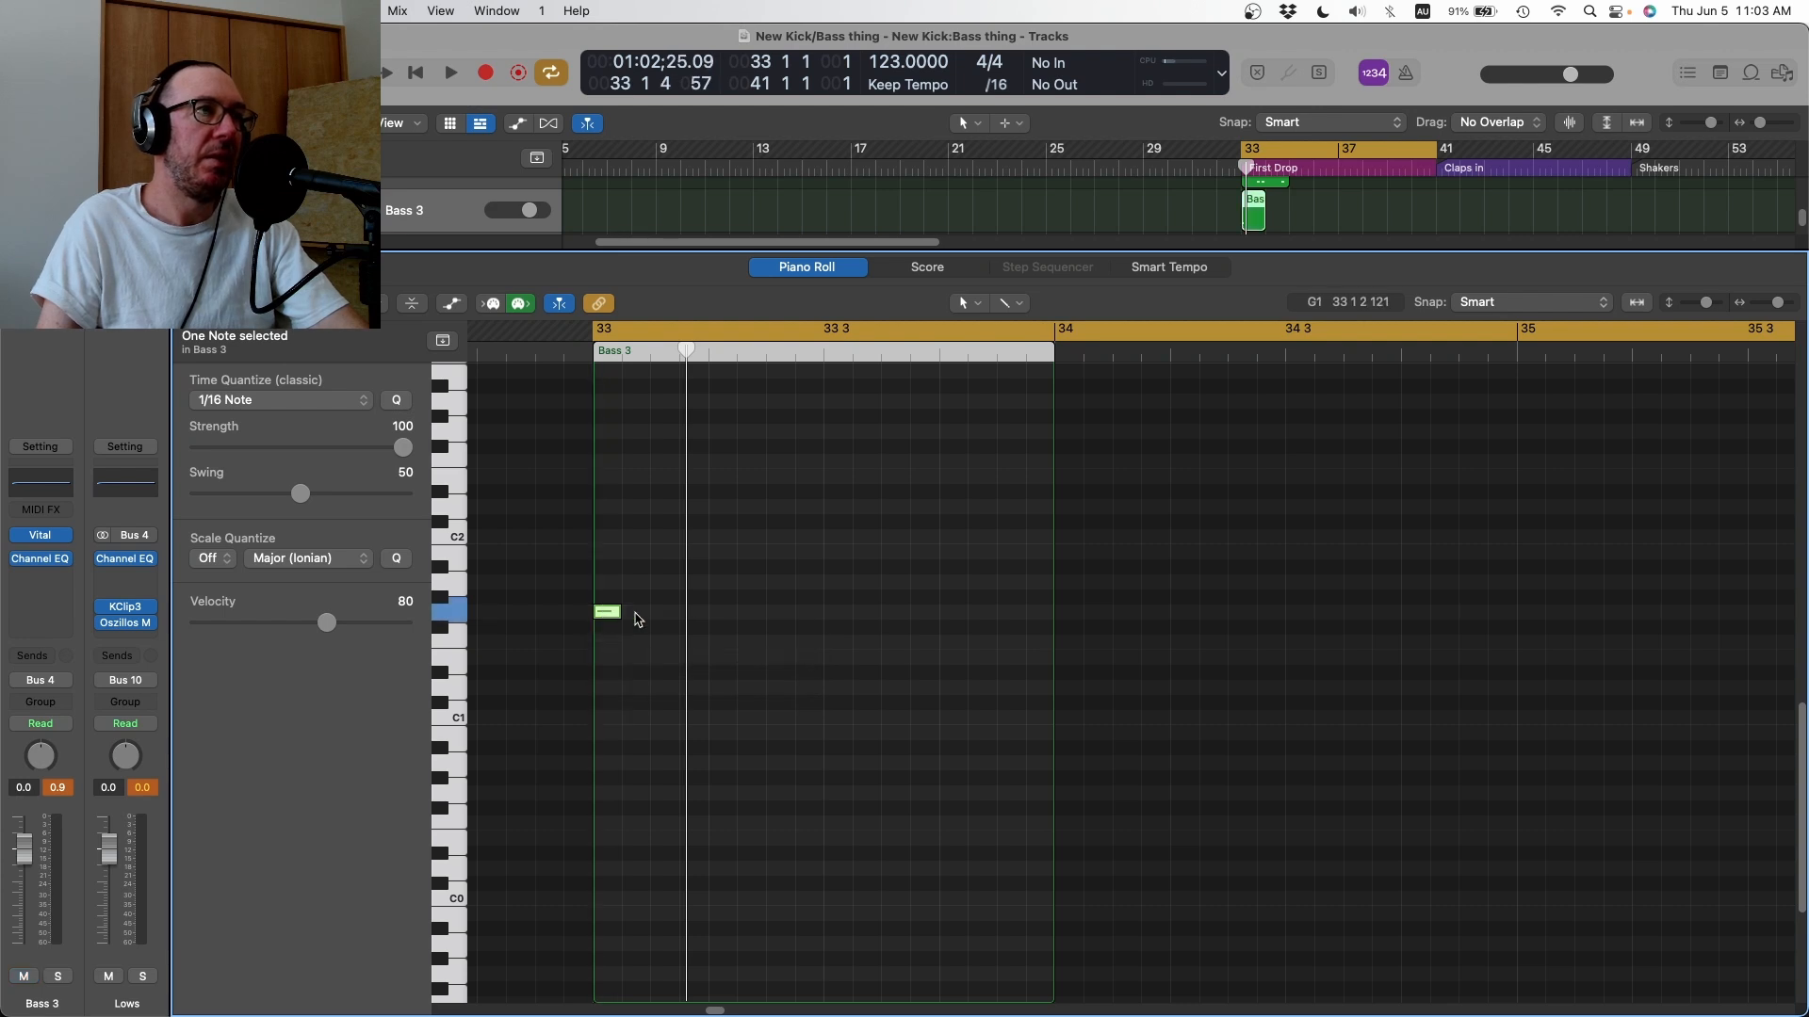
left_click_drag(607, 617, 643, 623)
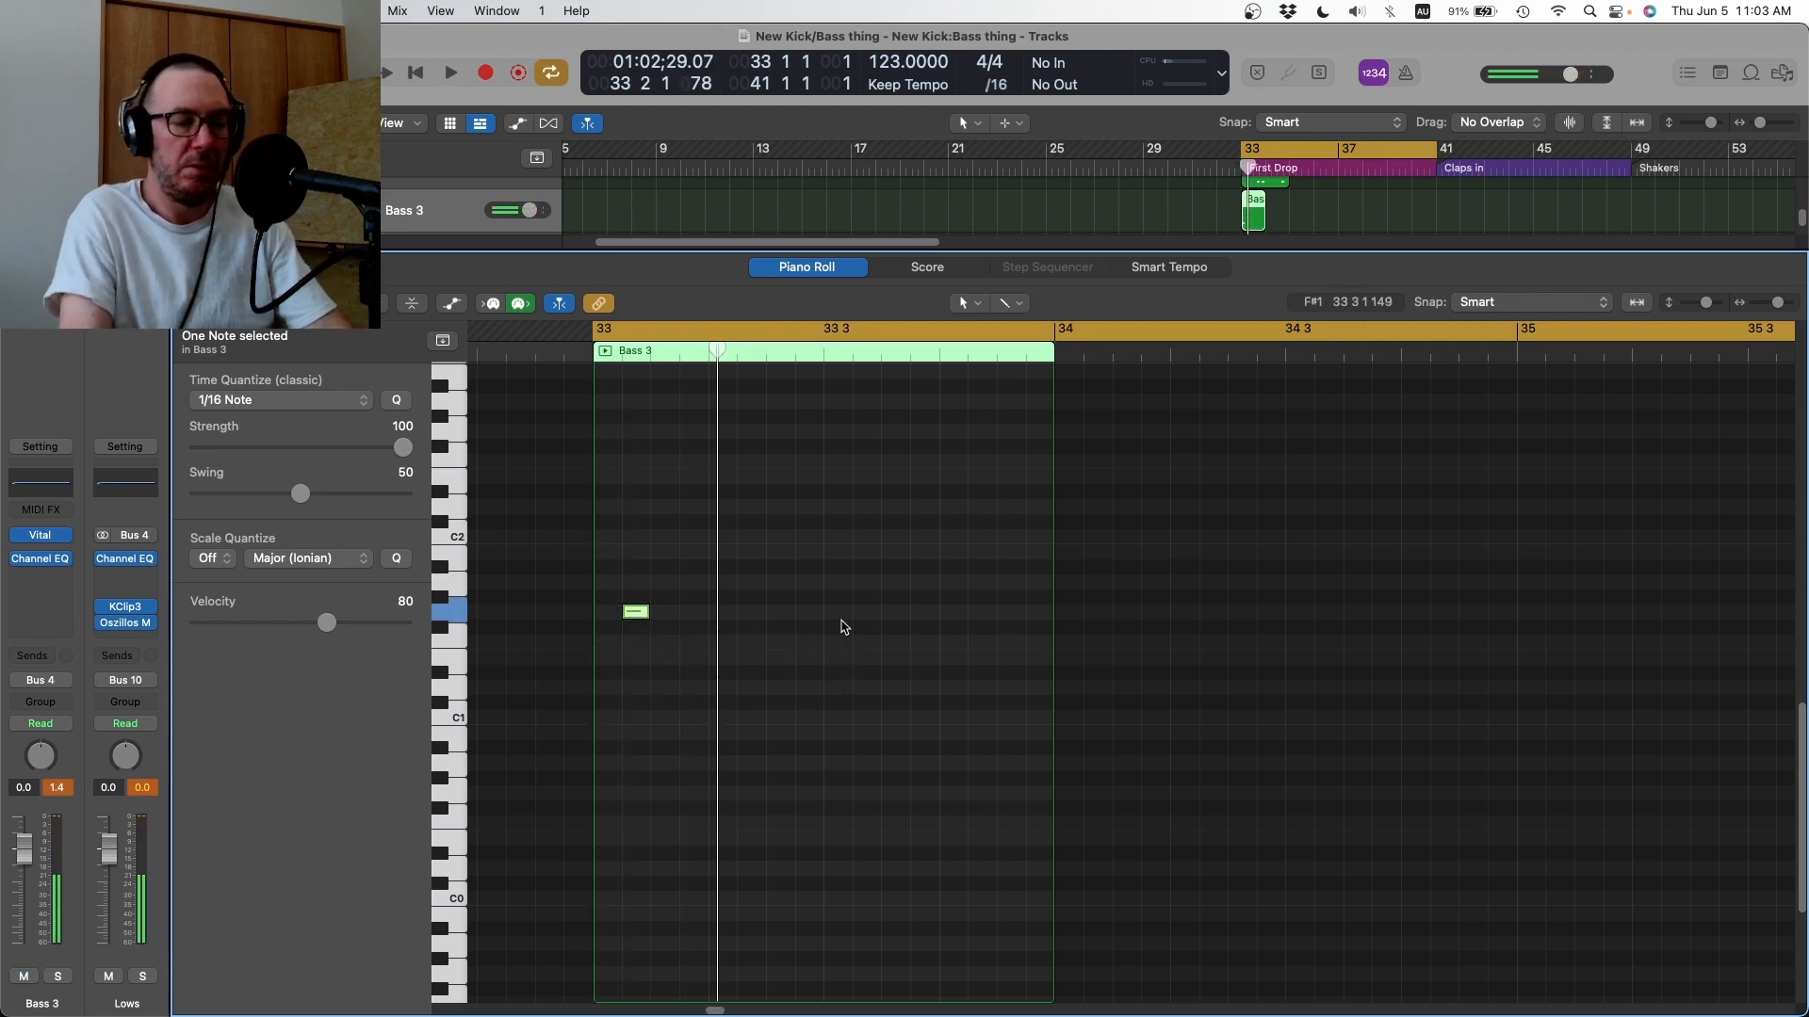
key("alt+shift+Down")
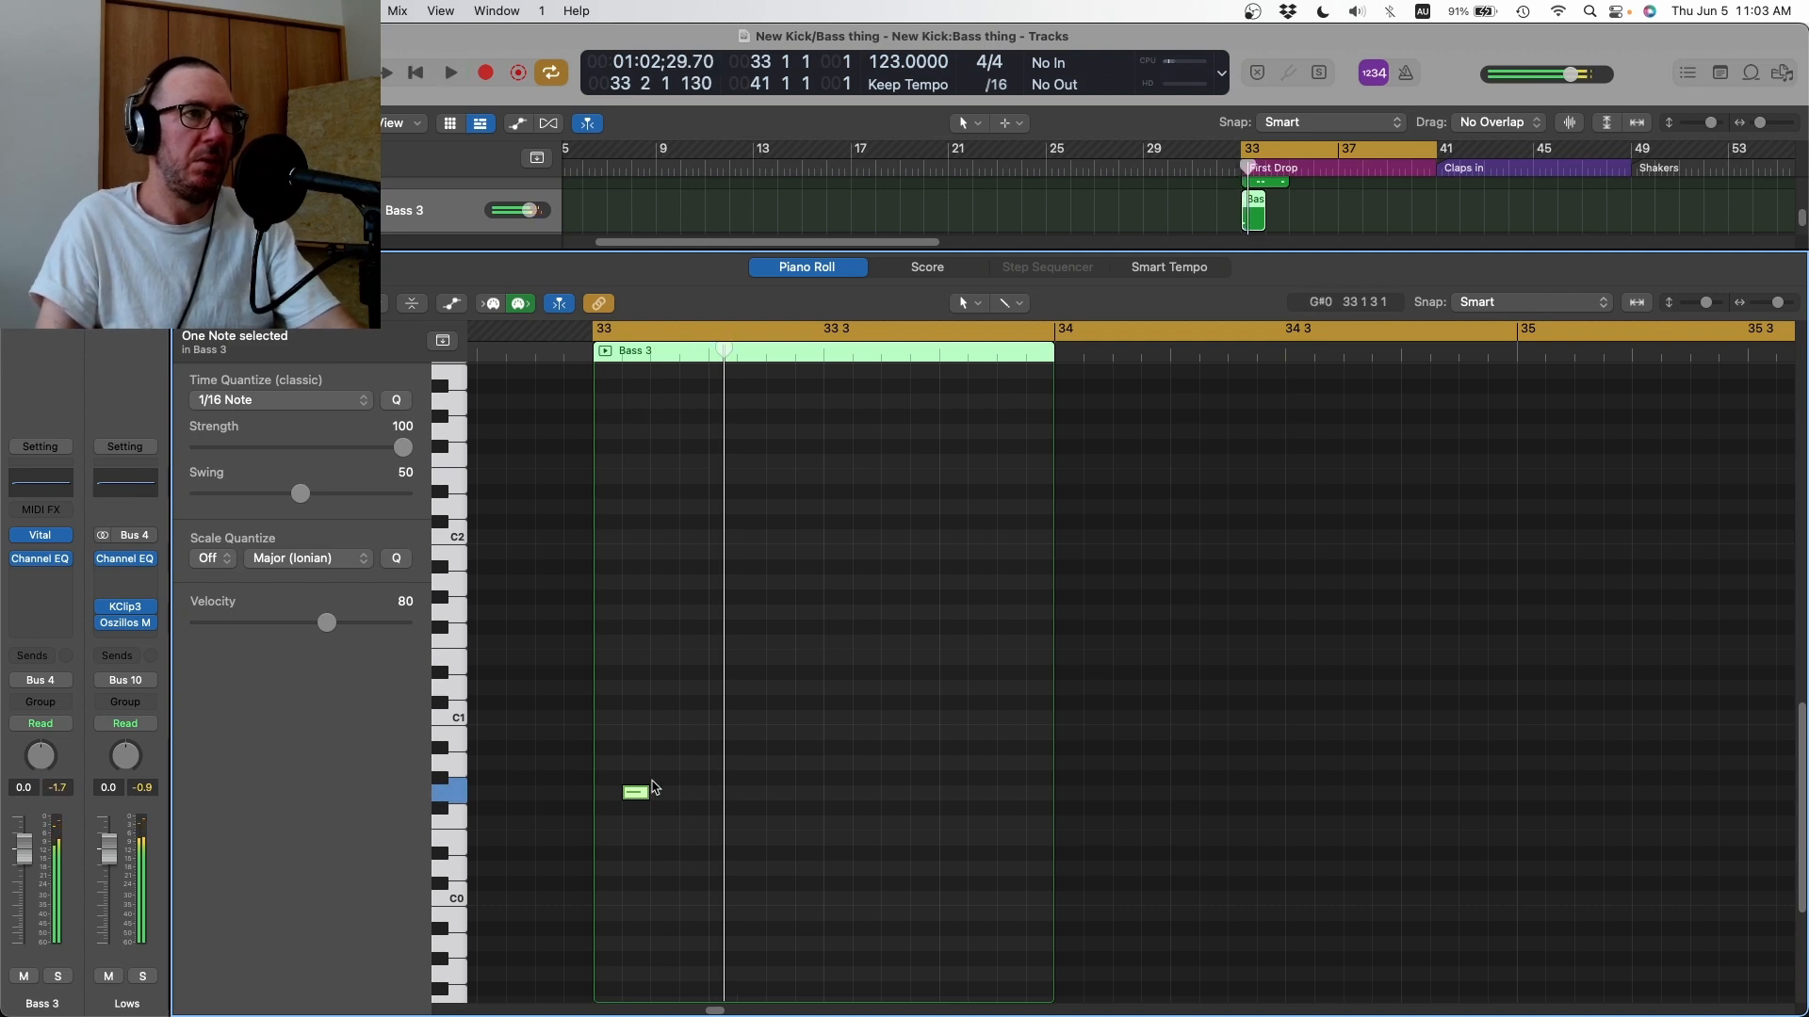
- Stretch the G0 note so it runs from the start of bar 33 to just before 33 3, and audition it
left_click_drag(646, 793, 820, 796)
key("space")
key("space")
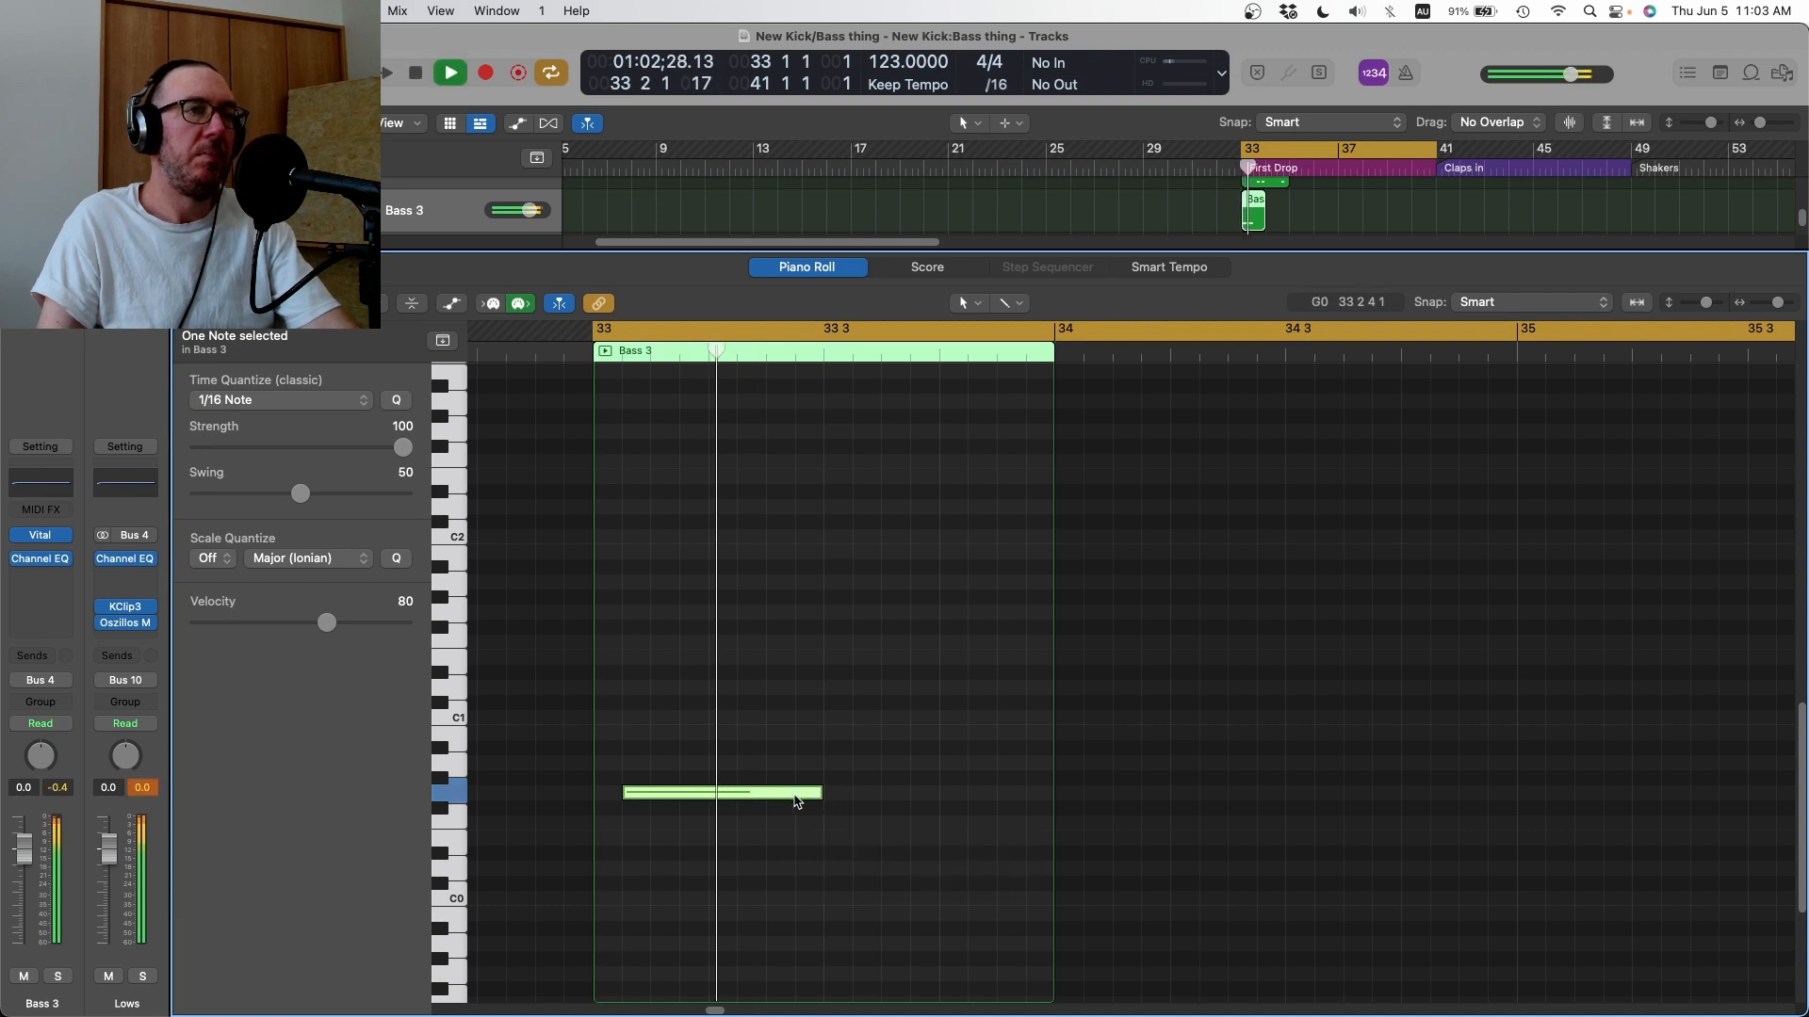
key("space")
left_click_drag(626, 792, 606, 801)
key("space")
key("space")
- Set a low-cut filter at about 188 Hz with a 24 dB/oct slope in the Bass 3 Channel EQ
mouse_move(40, 545)
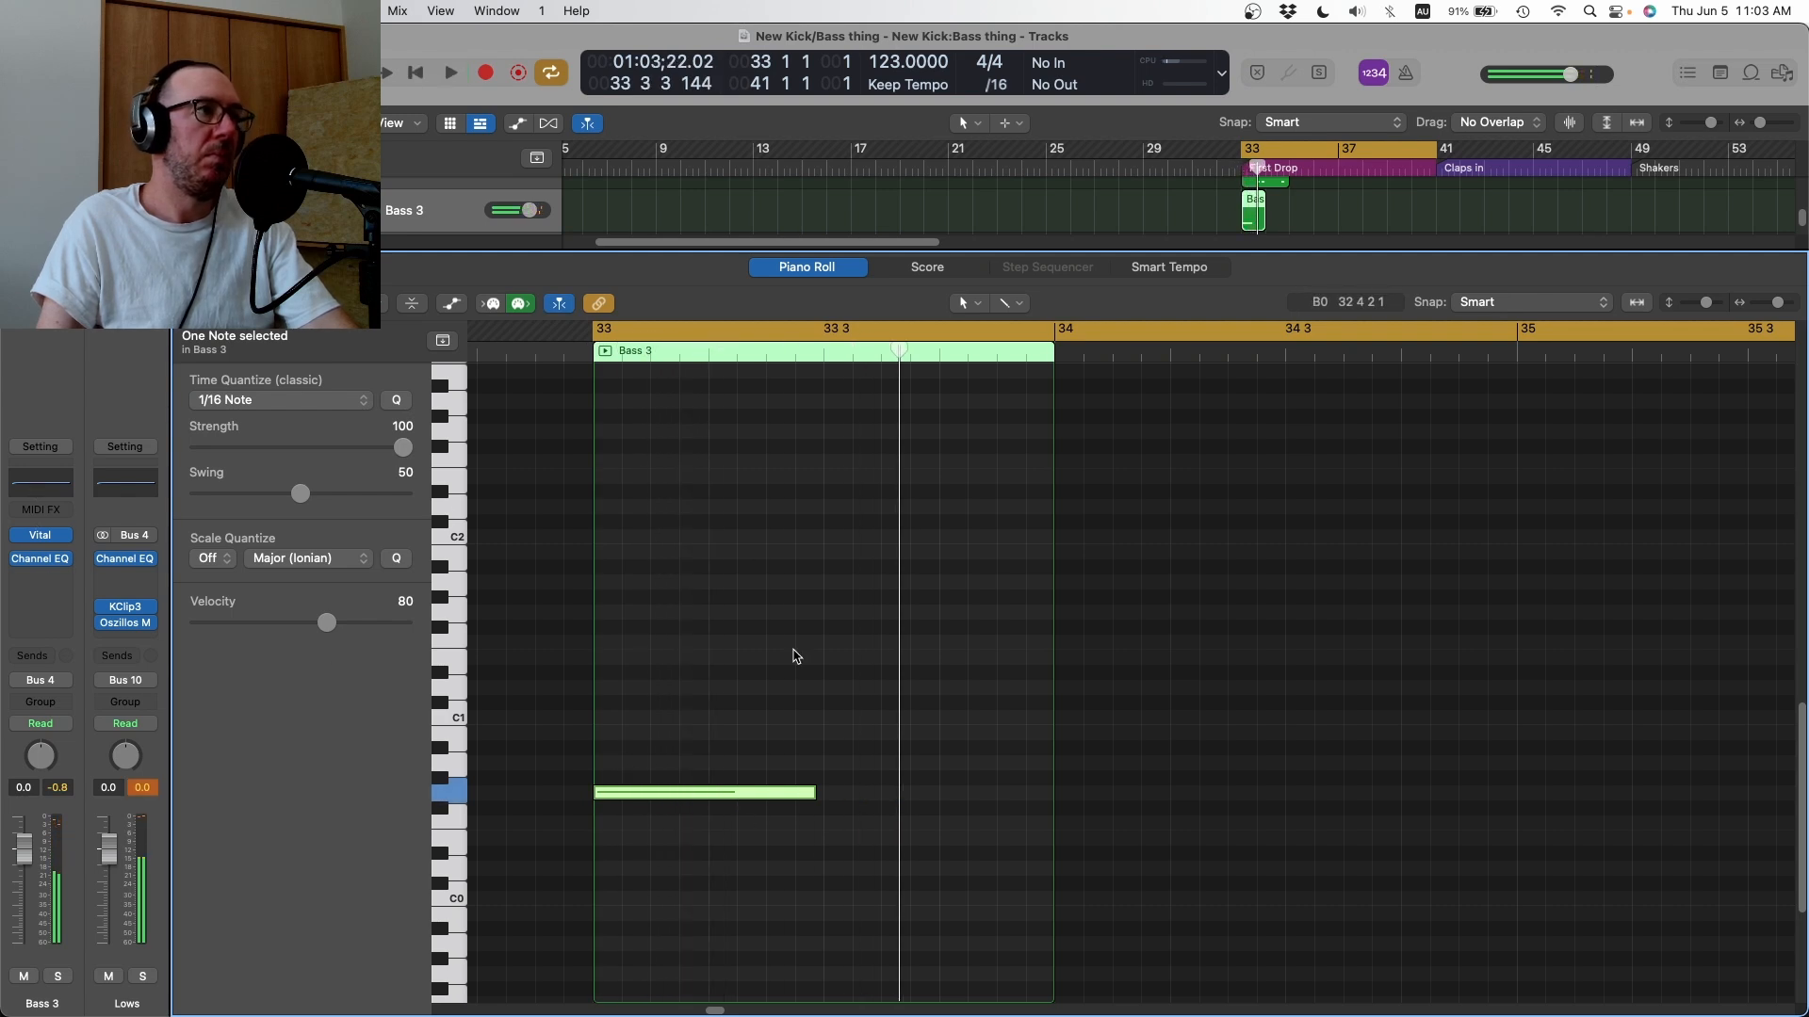
key("v")
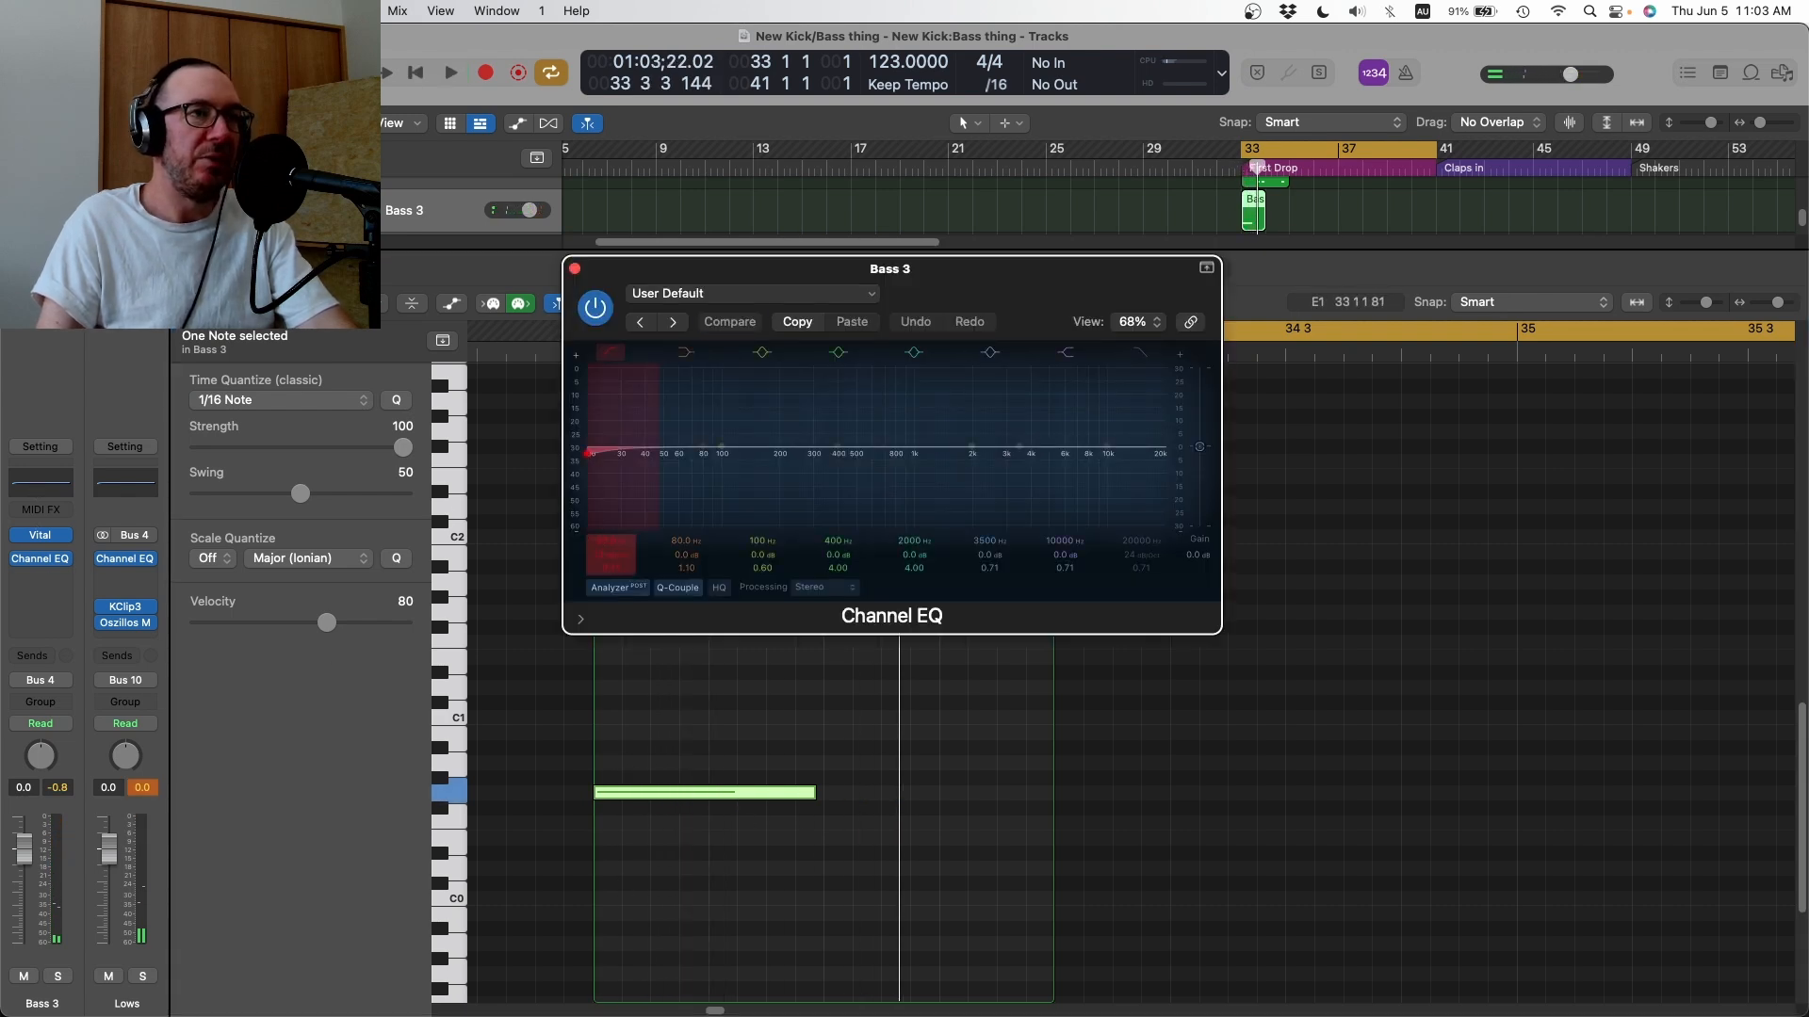
left_click_drag(600, 543, 600, 519)
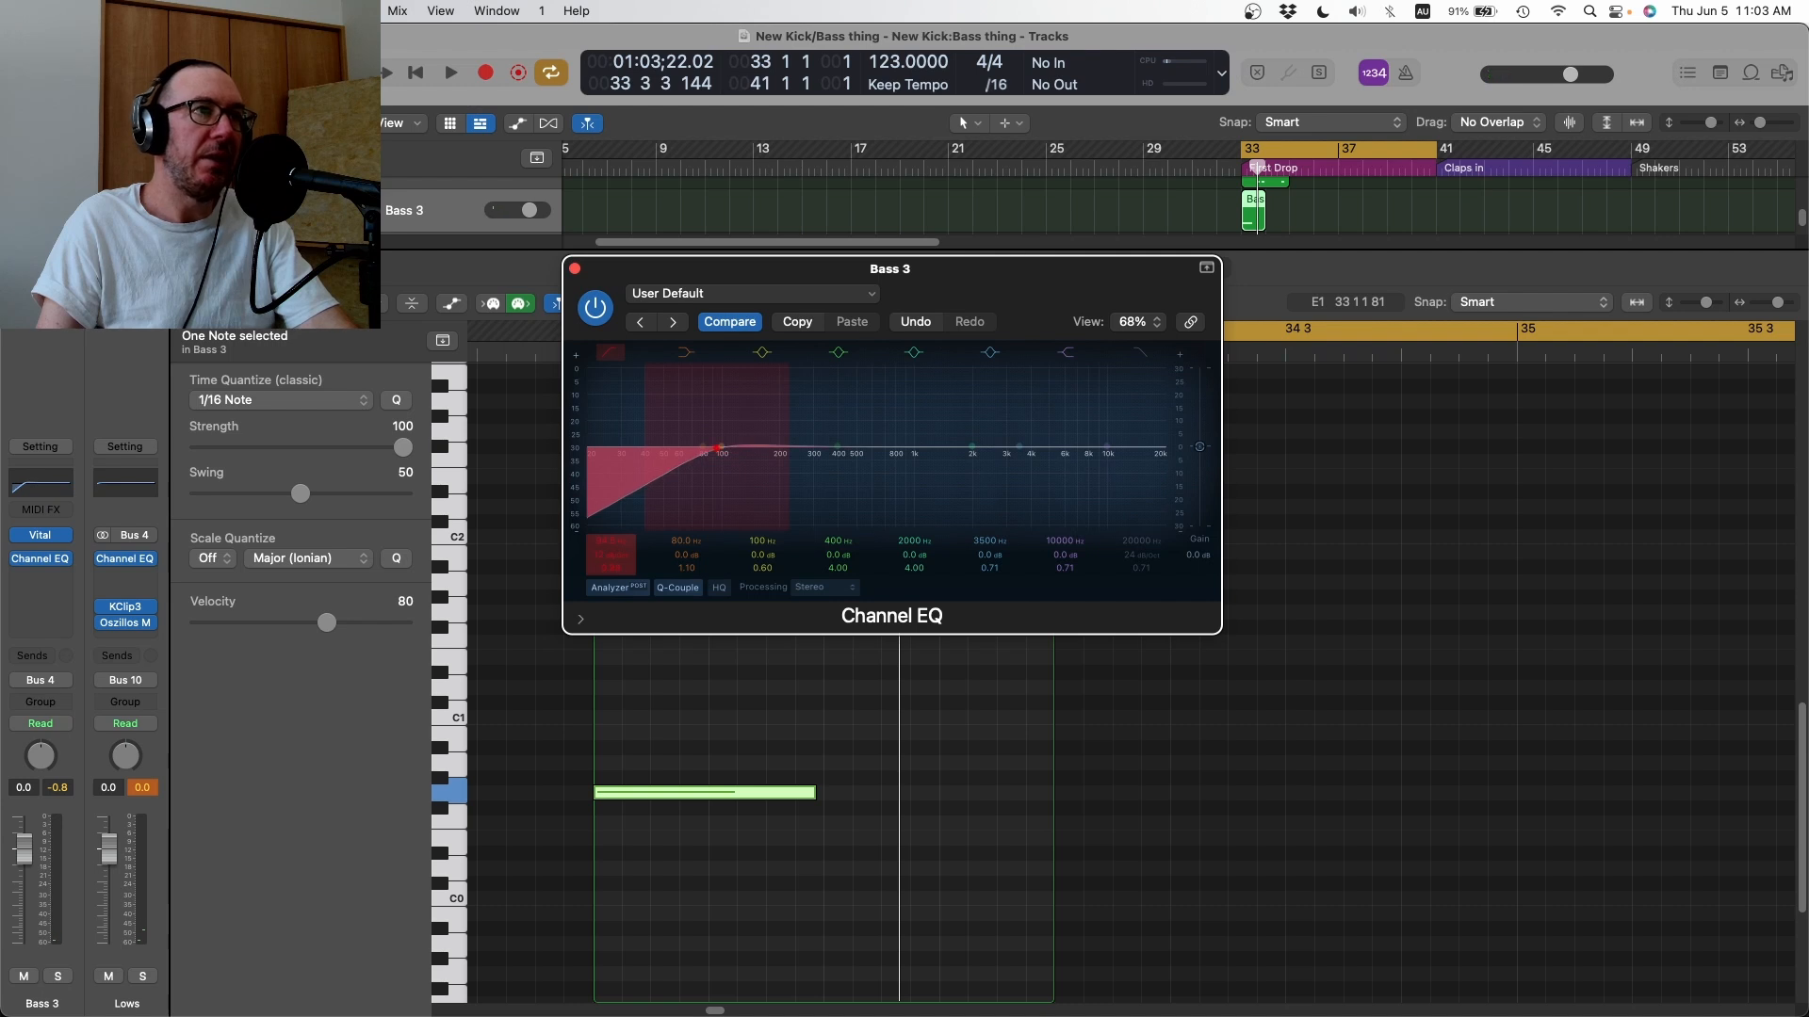
mouse_move(600, 549)
left_mouse_down()
mouse_move(600, 513)
mouse_move(592, 544)
left_mouse_up()
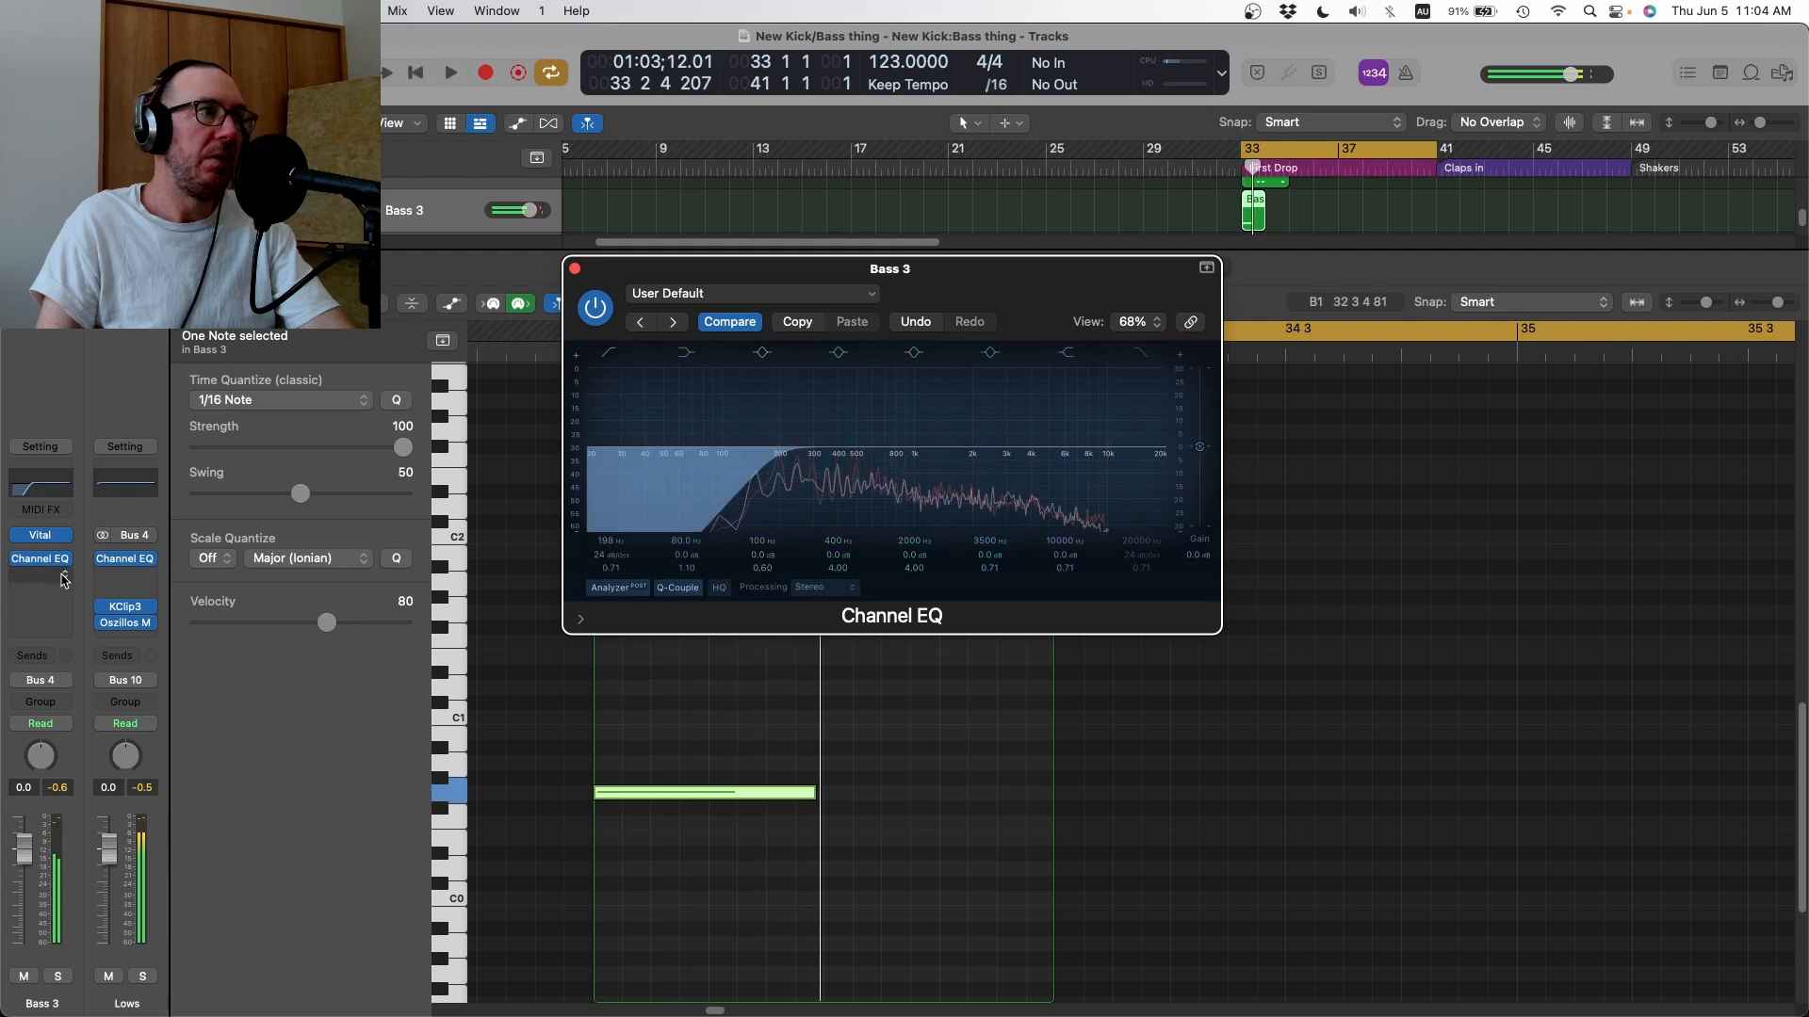
- Insert Trackspacer after the Channel EQ on Bass 3 and set its side chain to Kick (Inst 28)
left_click(70, 581)
left_click(219, 650)
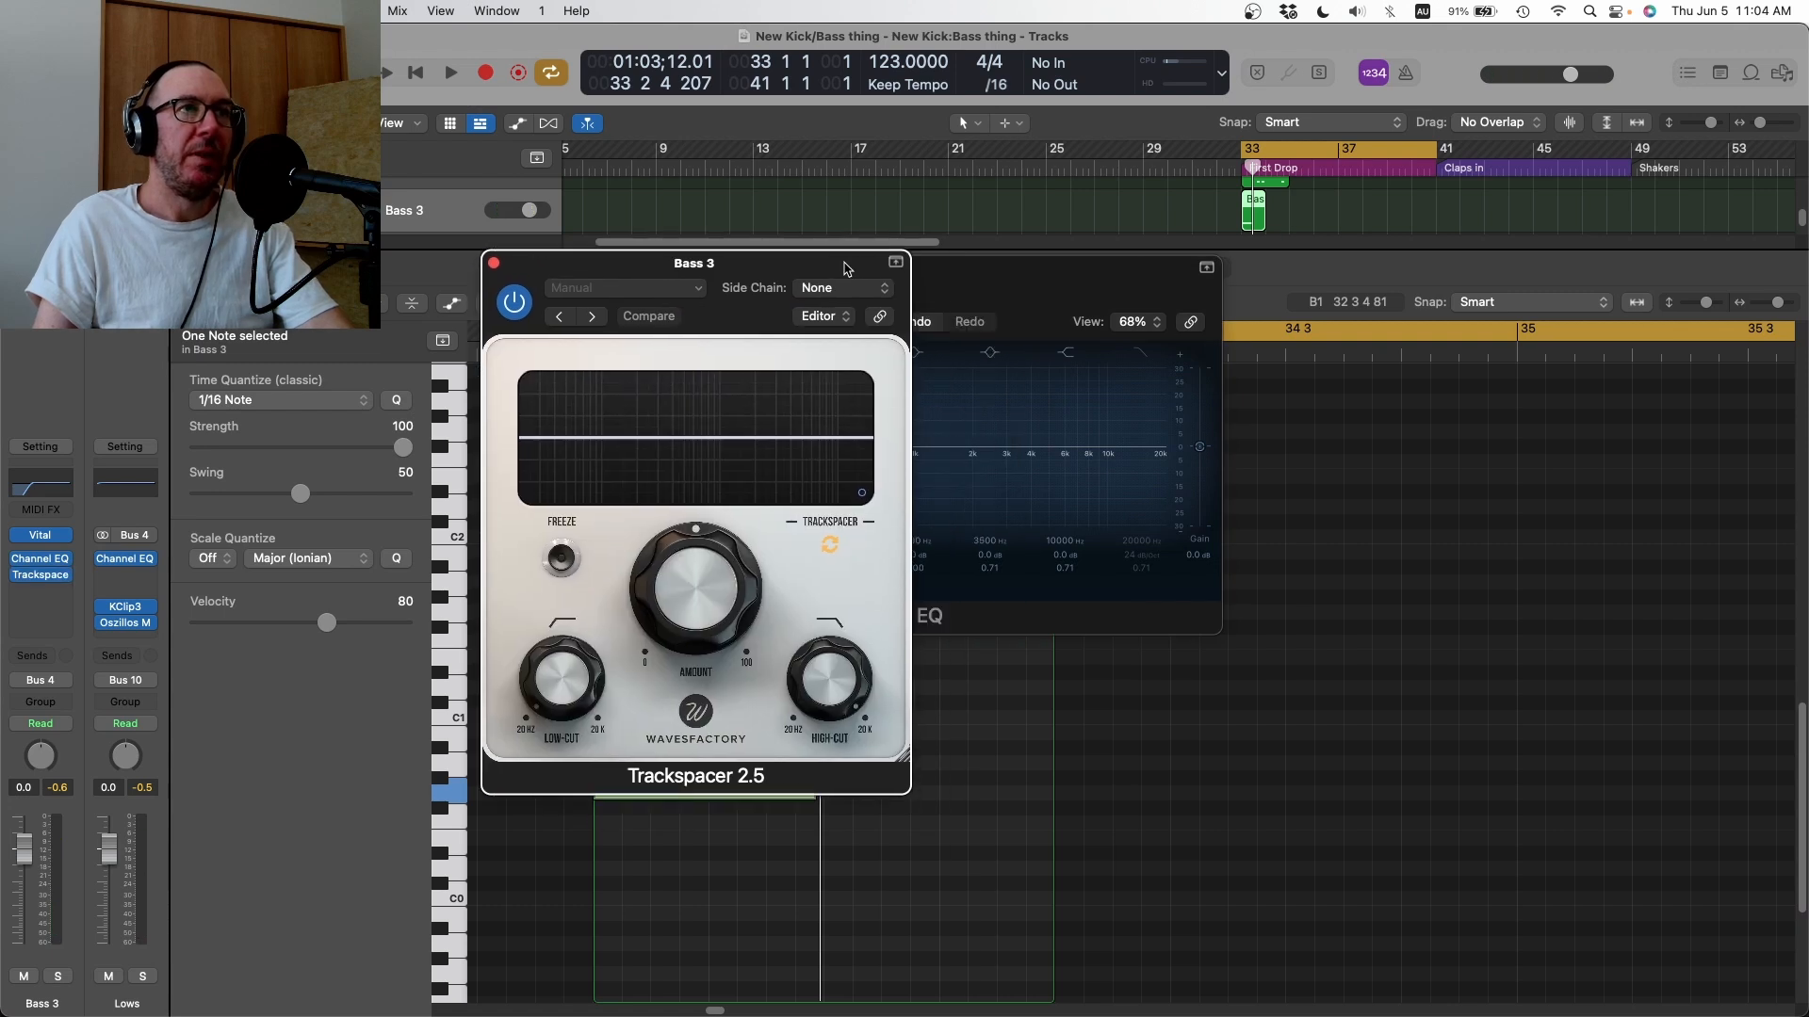
left_click(859, 291)
mouse_move(864, 384)
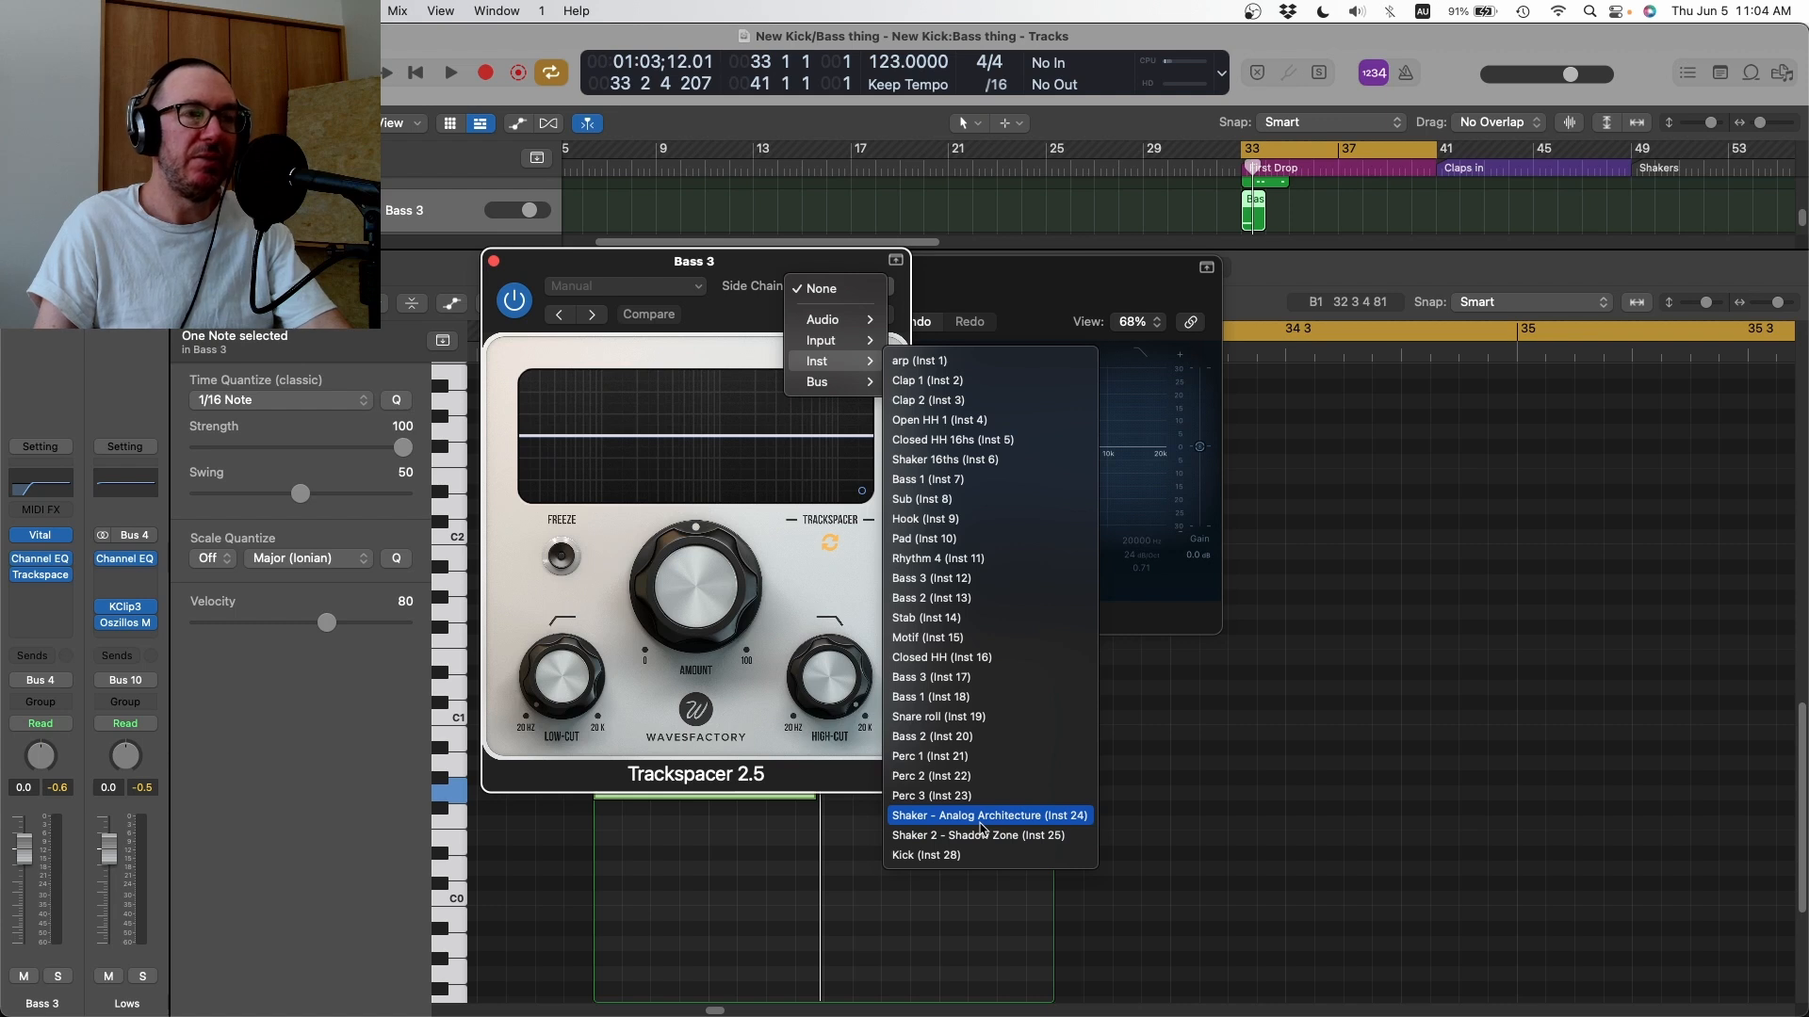
left_click(975, 856)
- Lower Trackspacer's Amount, play the section to hear the ducking, and reposition the plug-in window over the editor
mouse_move(728, 624)
left_mouse_down()
mouse_move(728, 670)
mouse_move(823, 709)
mouse_move(821, 727)
mouse_move(812, 650)
left_mouse_up()
key("space")
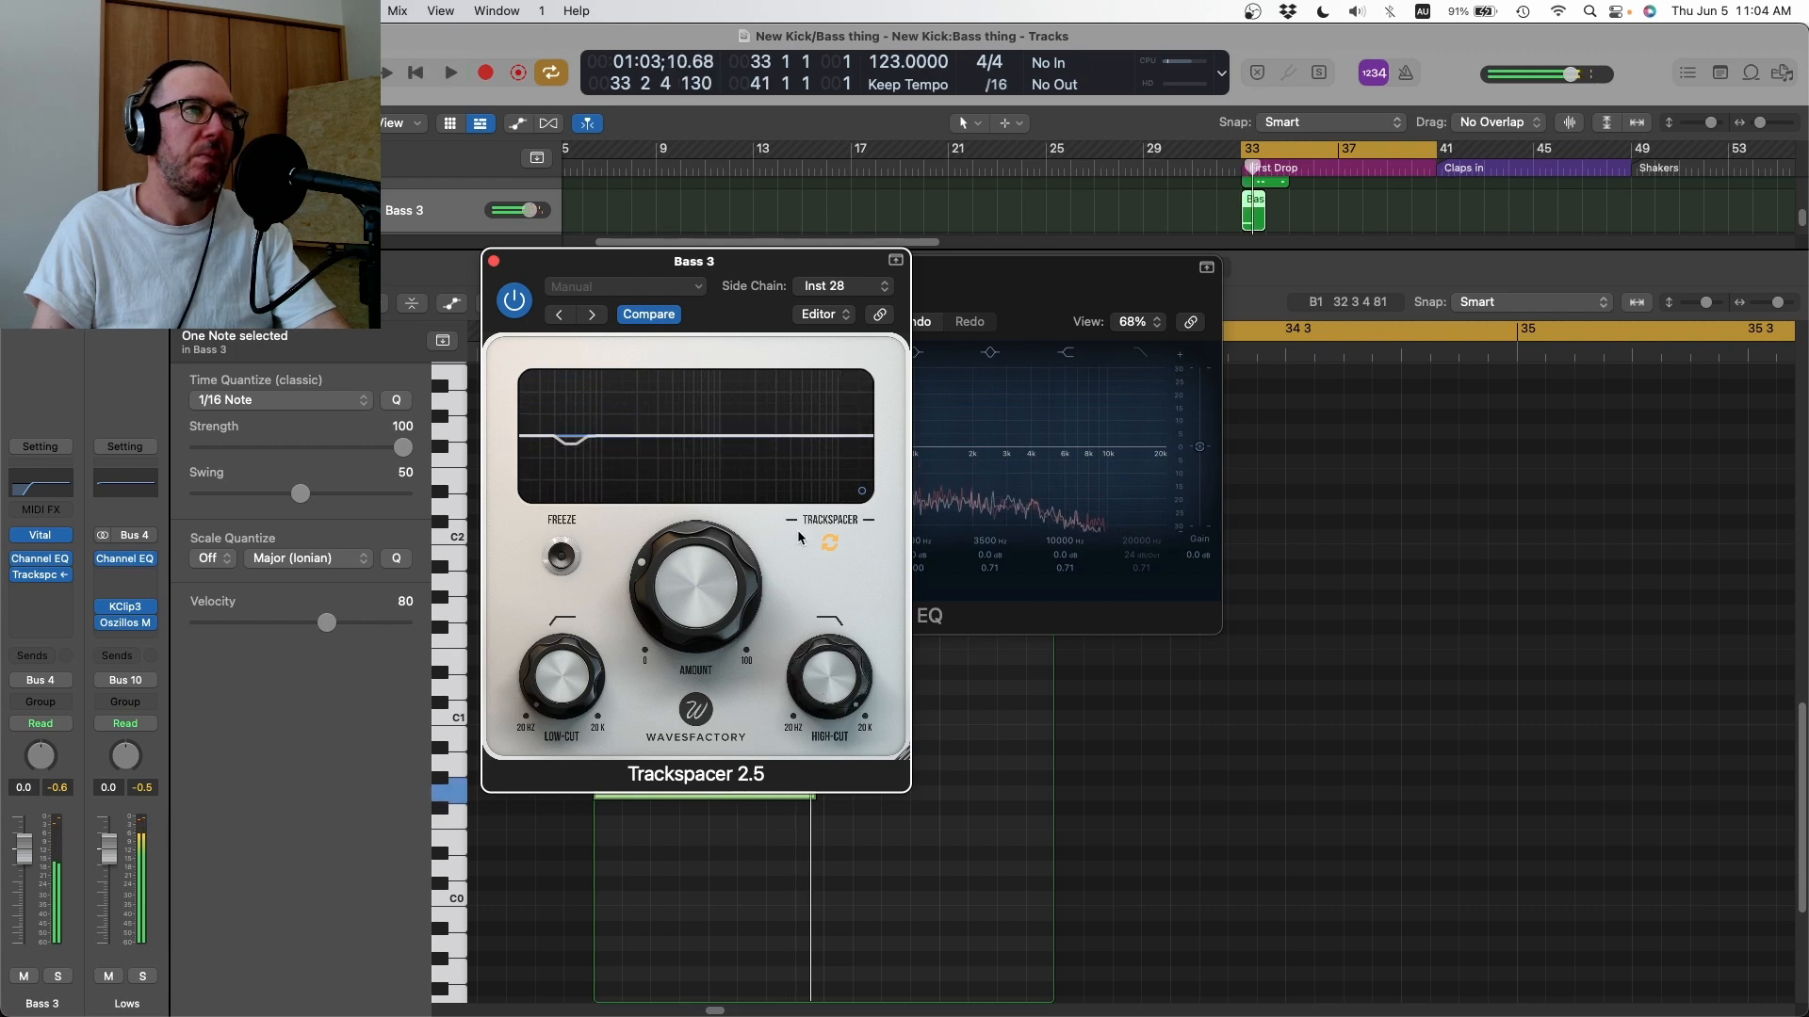
left_click_drag(722, 261, 909, 357)
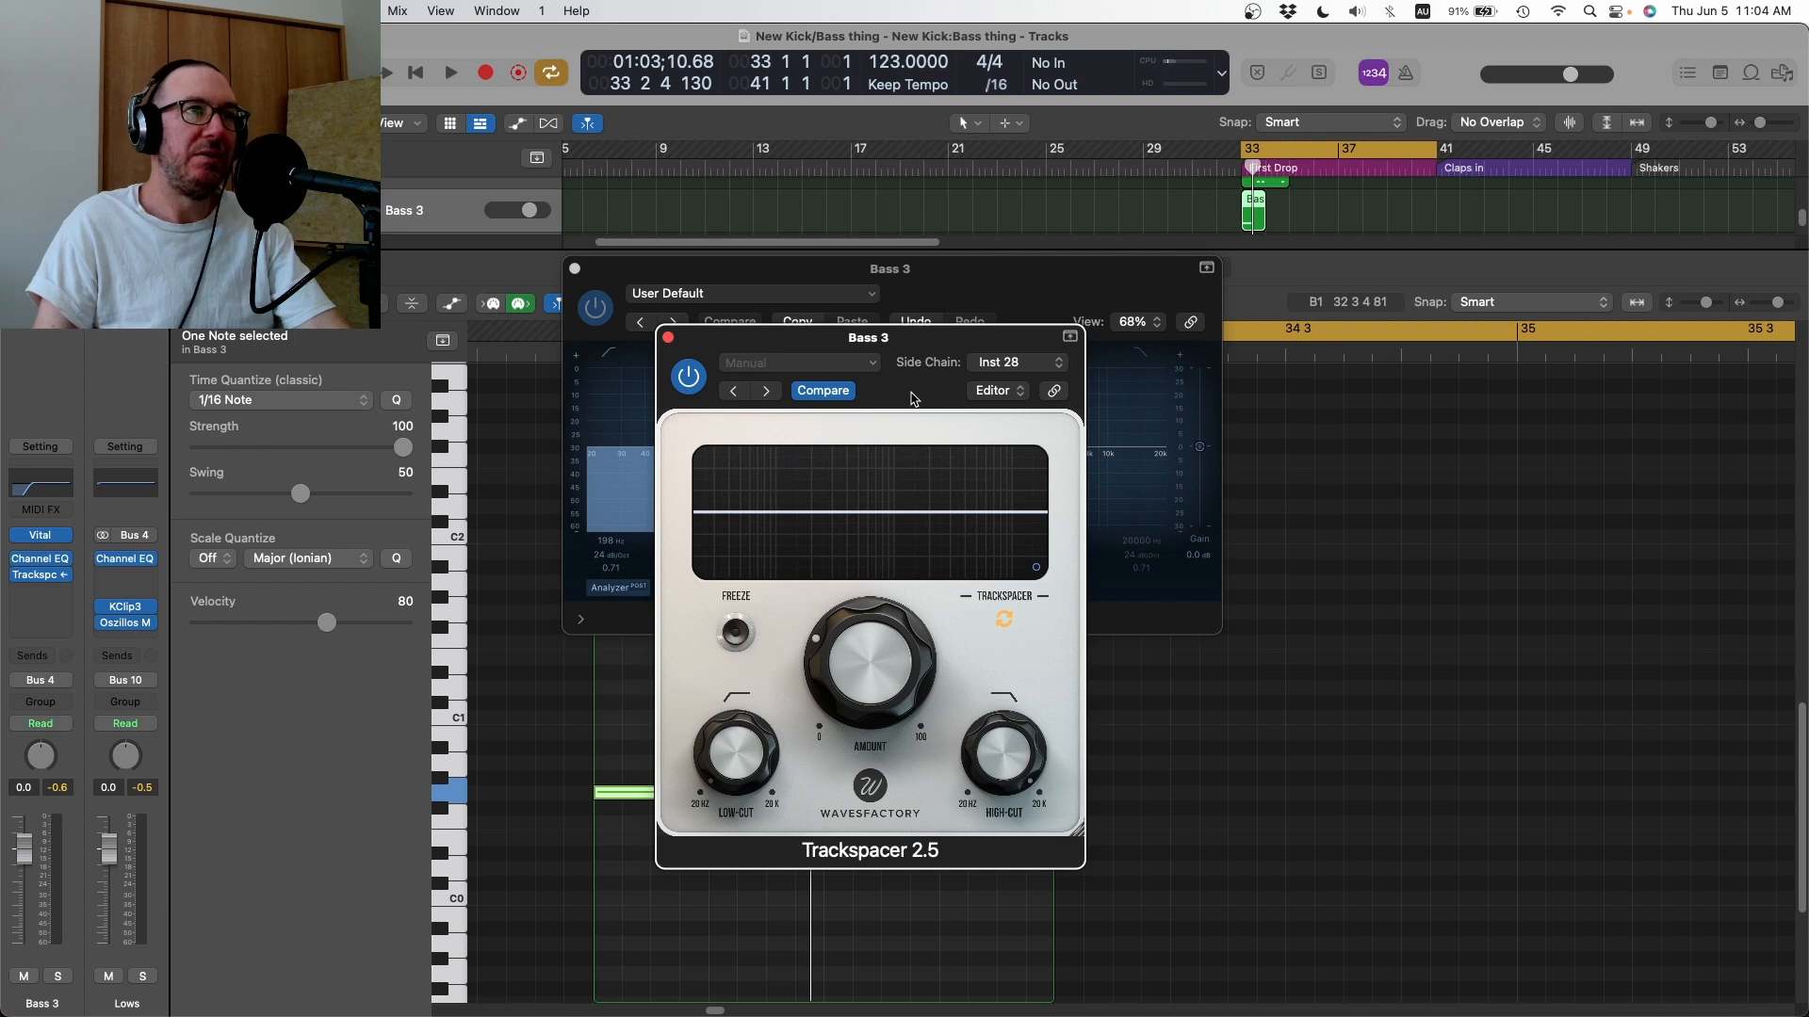
left_click_drag(912, 394, 936, 325)
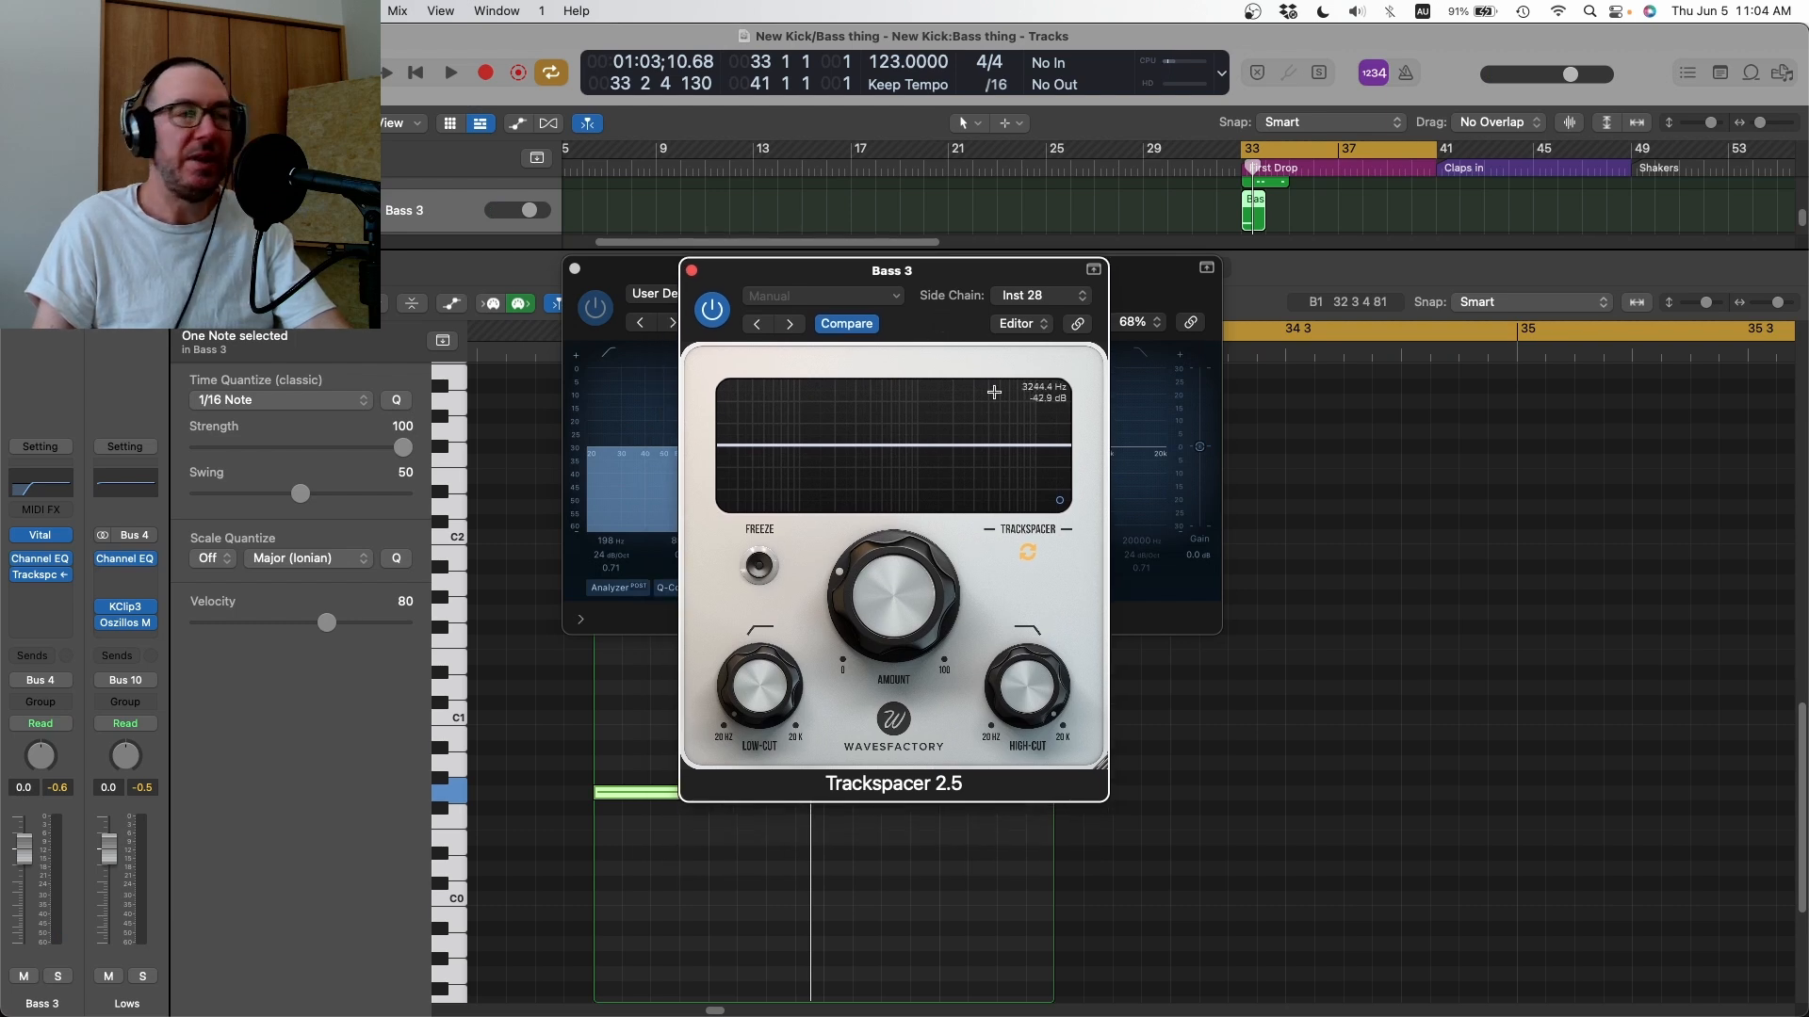
- Try a lower High-Cut in Trackspacer, reposition its window, and audition the ducking with the Amount at about 73.5%
mouse_move(900, 588)
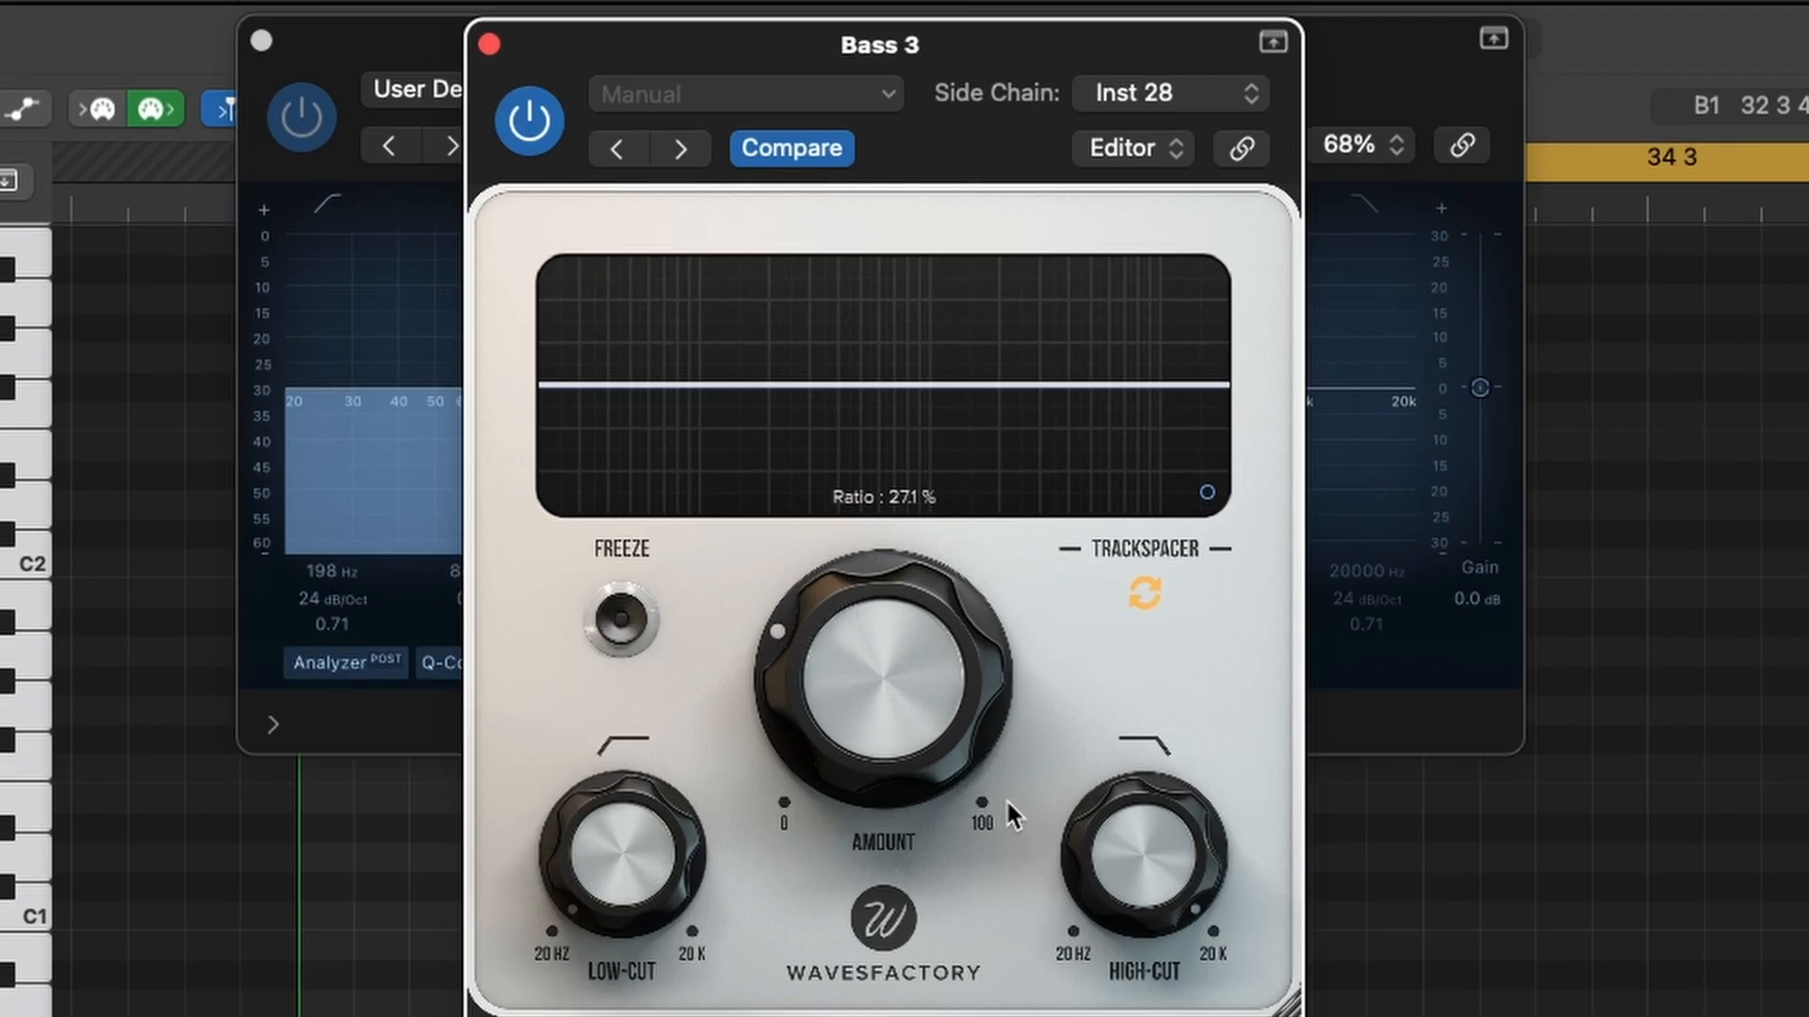
mouse_move(1192, 907)
left_click_drag(1130, 823, 1130, 931)
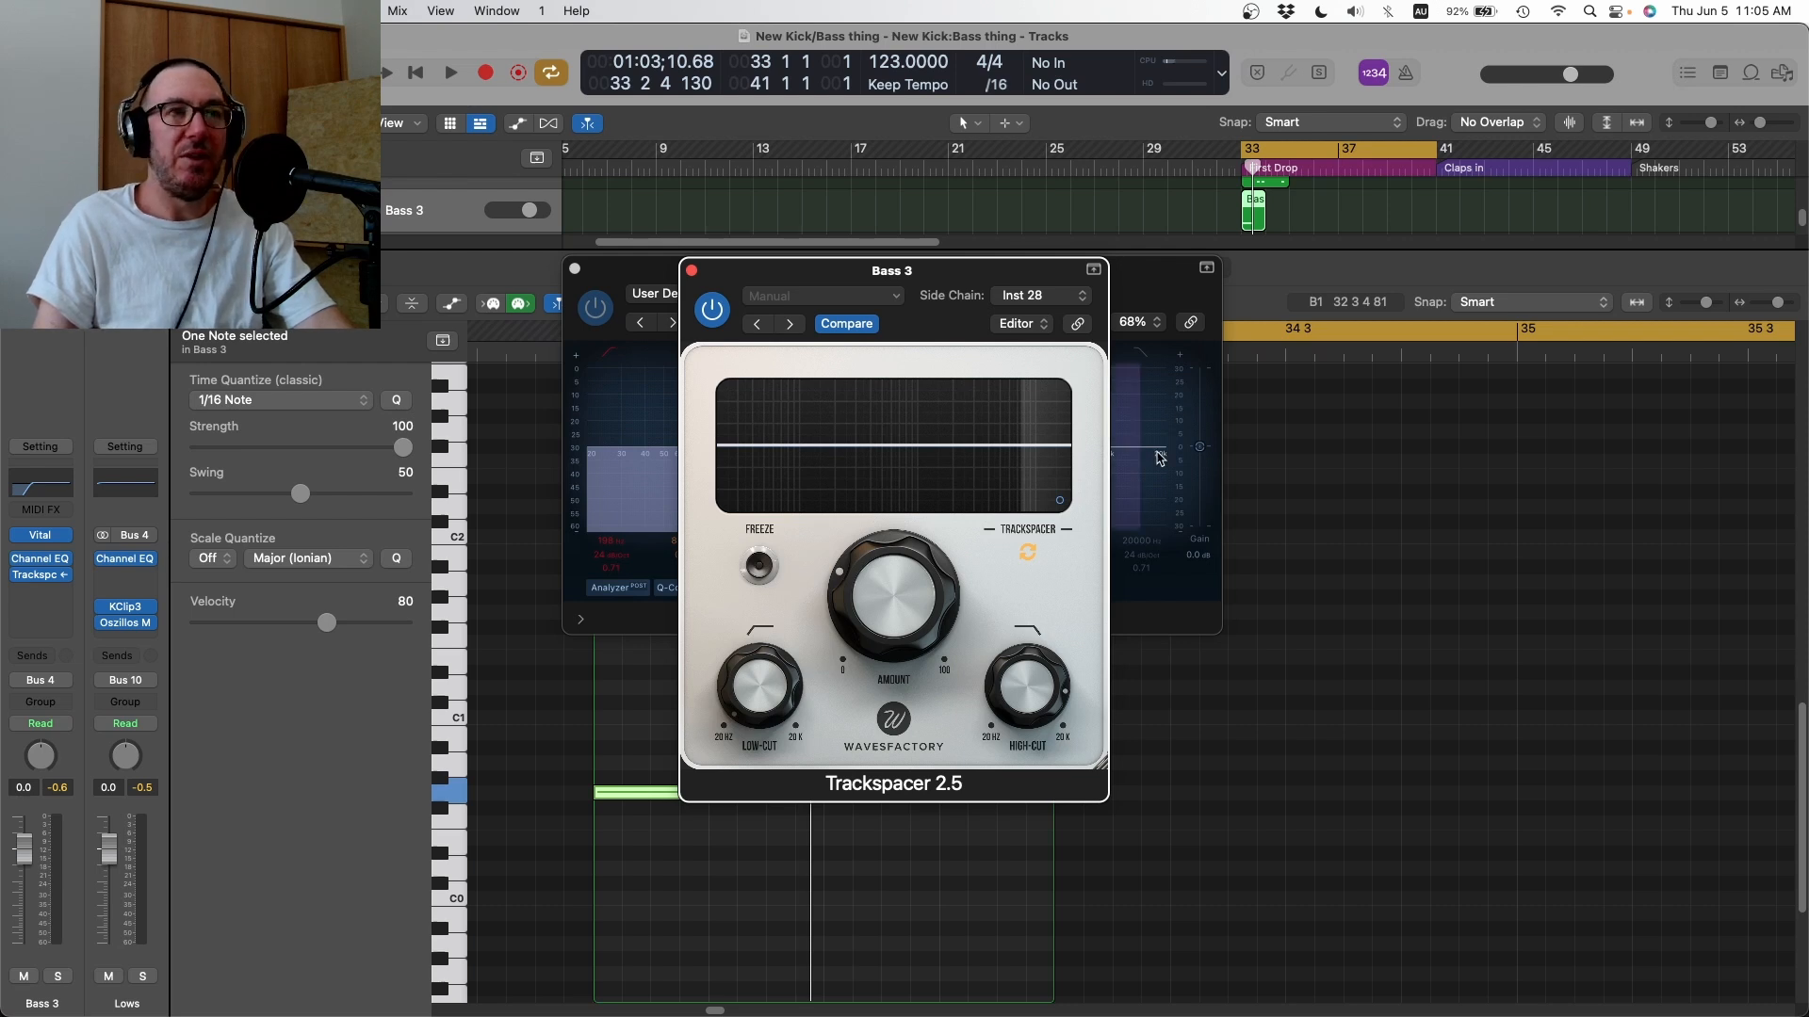
left_click_drag(892, 270, 882, 353)
key("space")
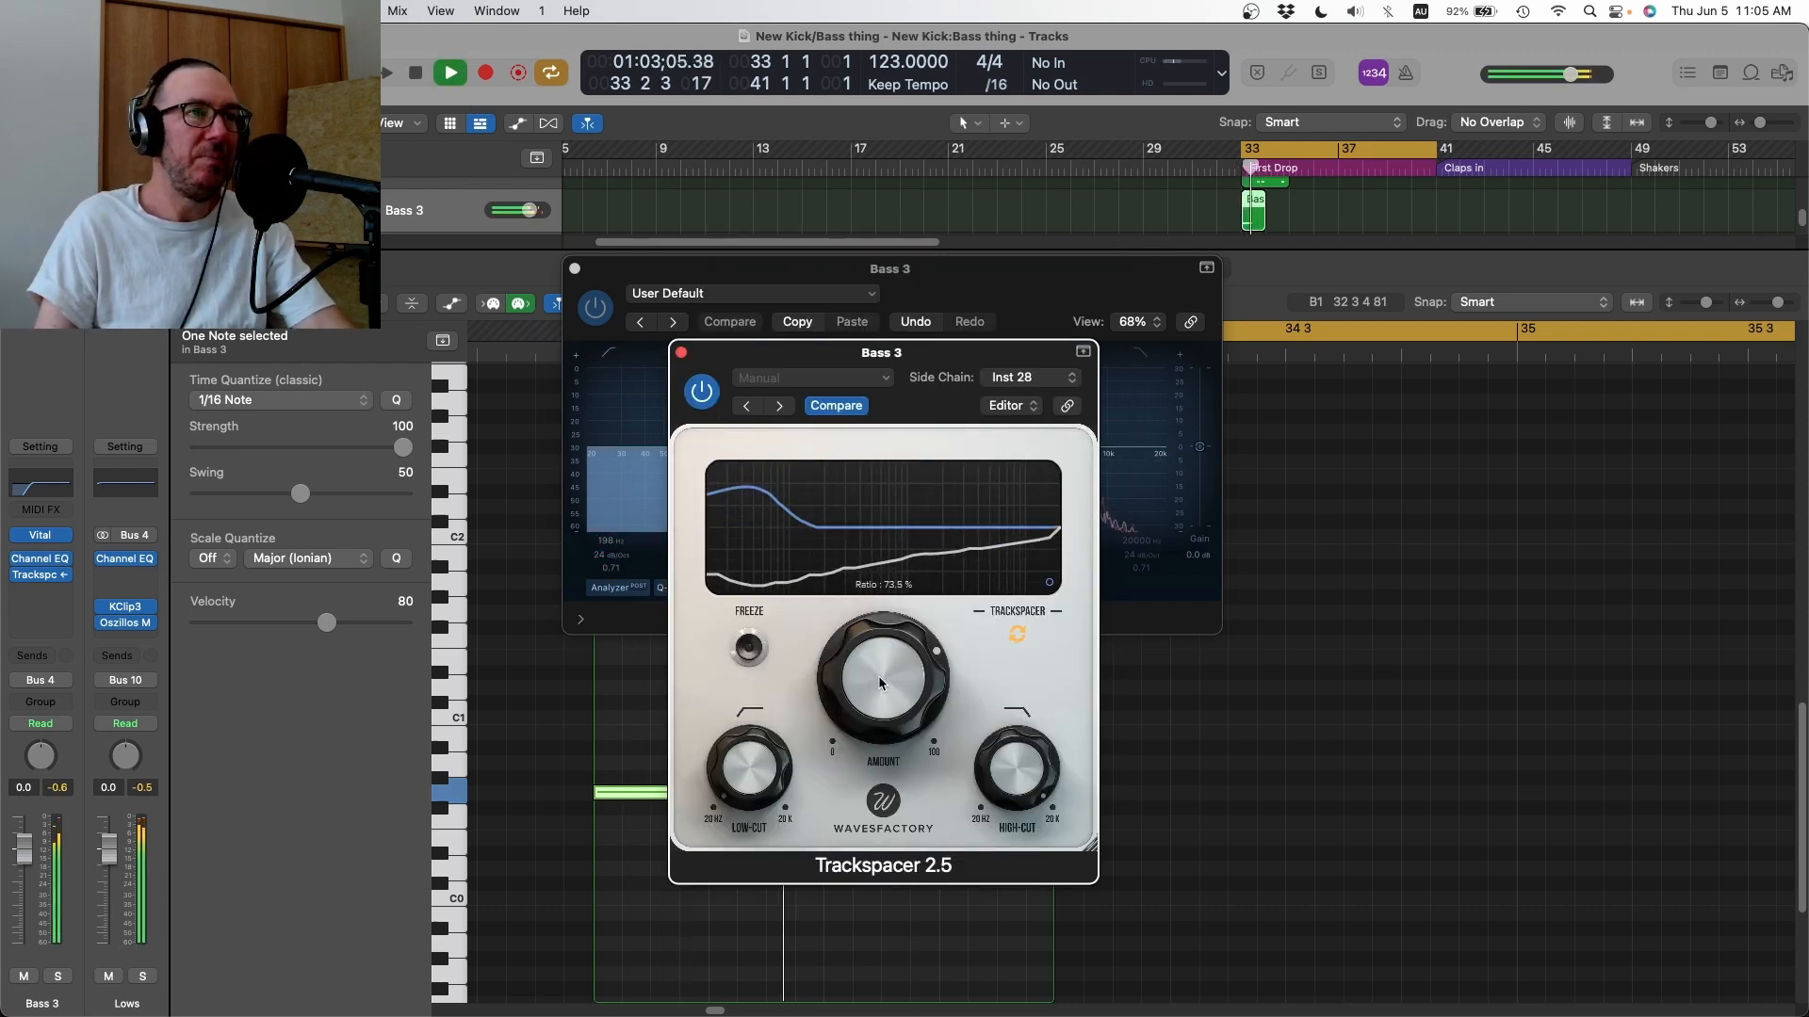
key("space")
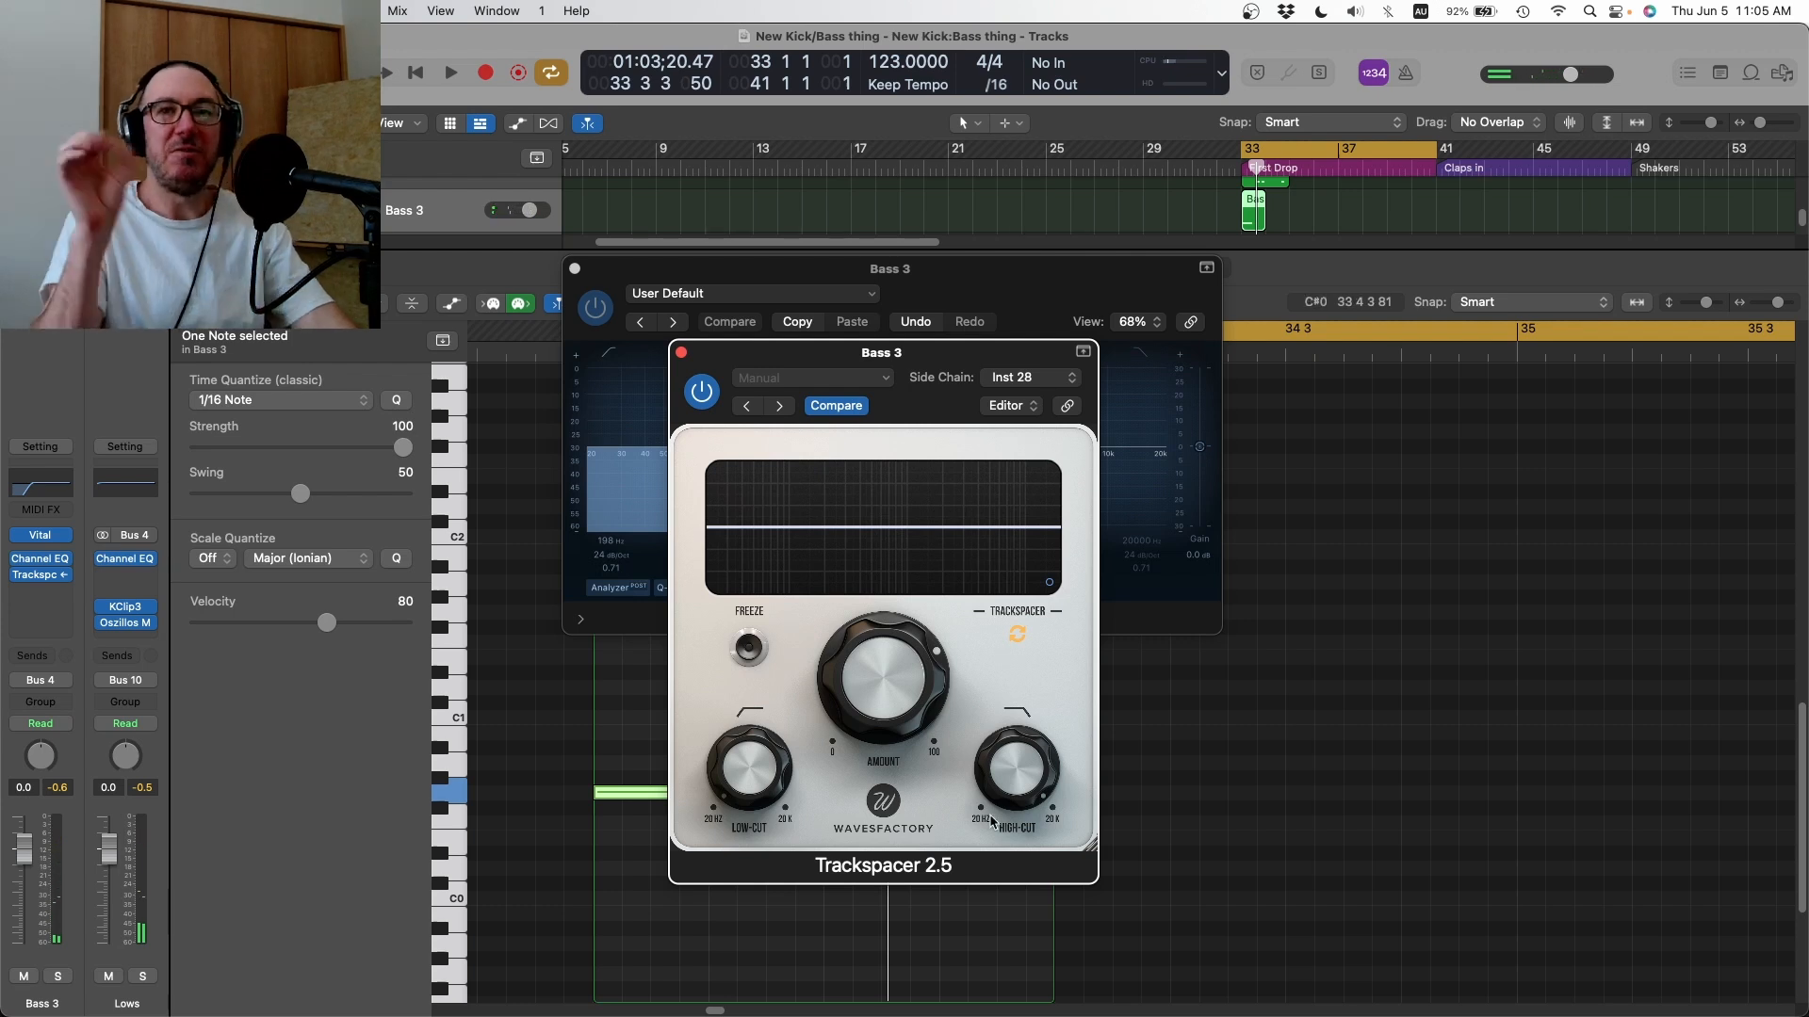
- Set Trackspacer's High-Cut to about 6935 Hz and its Amount to 68.6%, auditioning the ducking between adjustments
left_click_drag(1003, 781, 1005, 835)
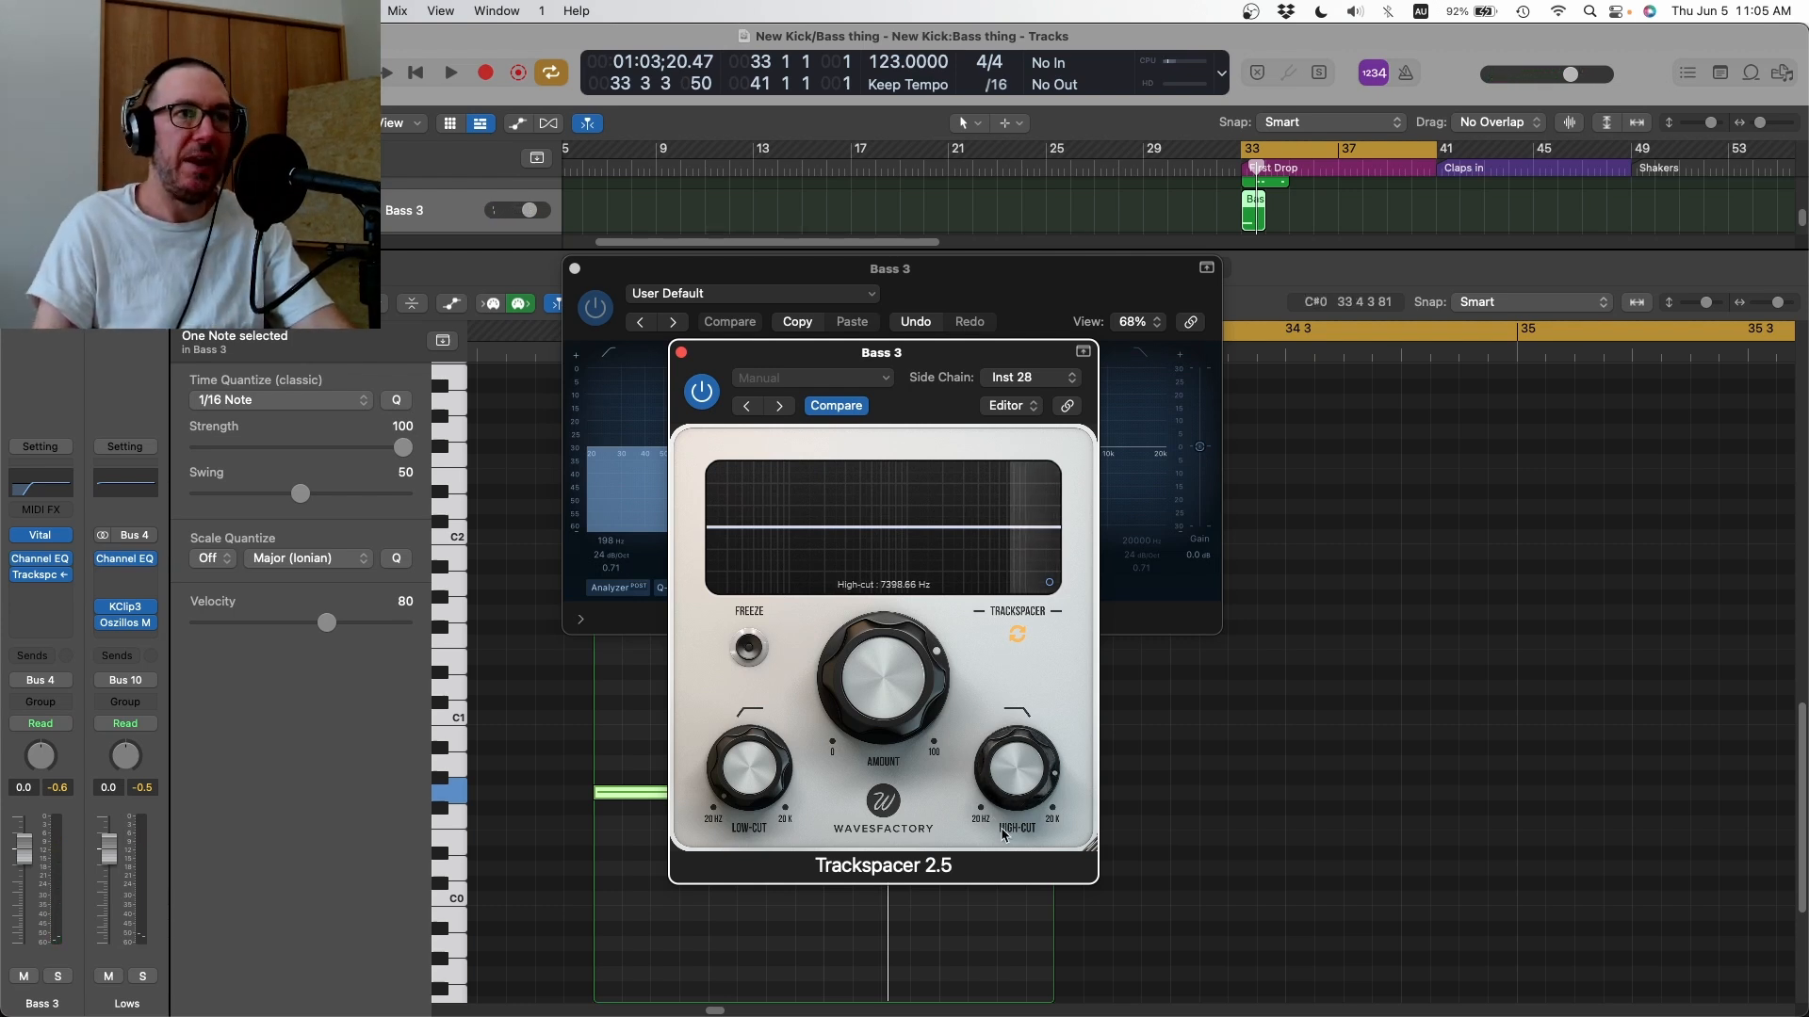
key("space")
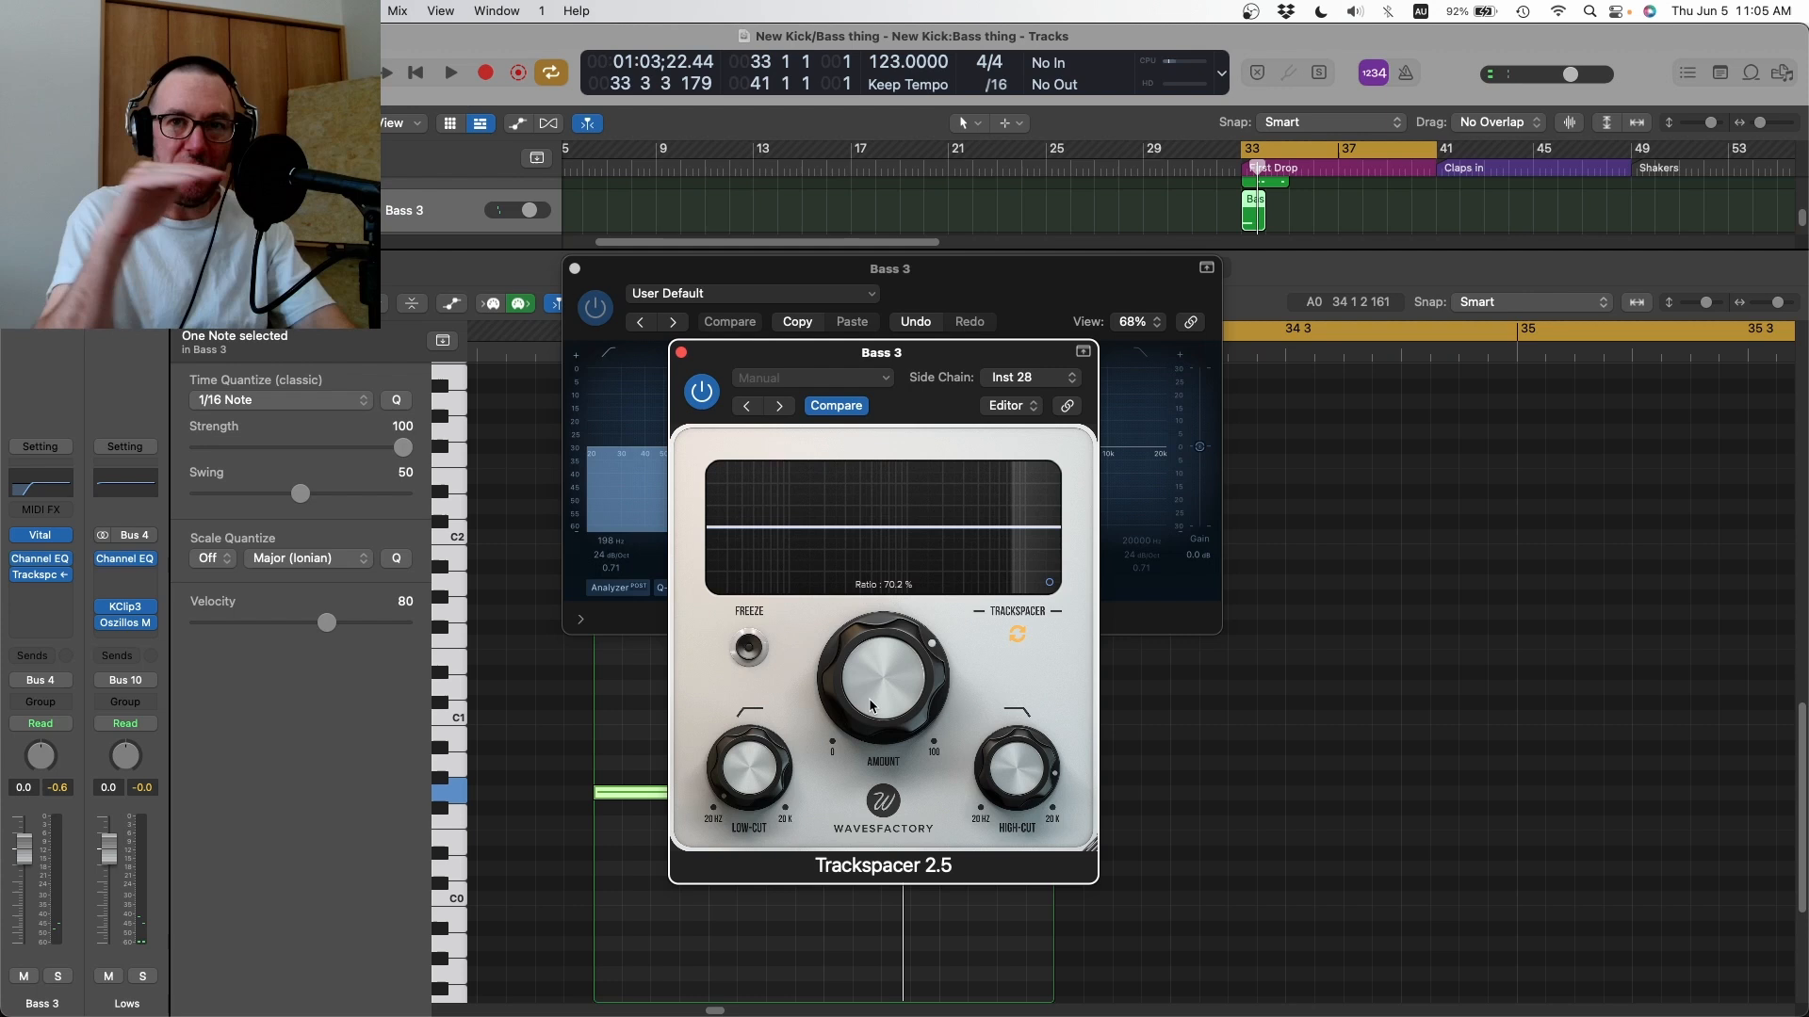
left_click_drag(1019, 774, 1016, 780)
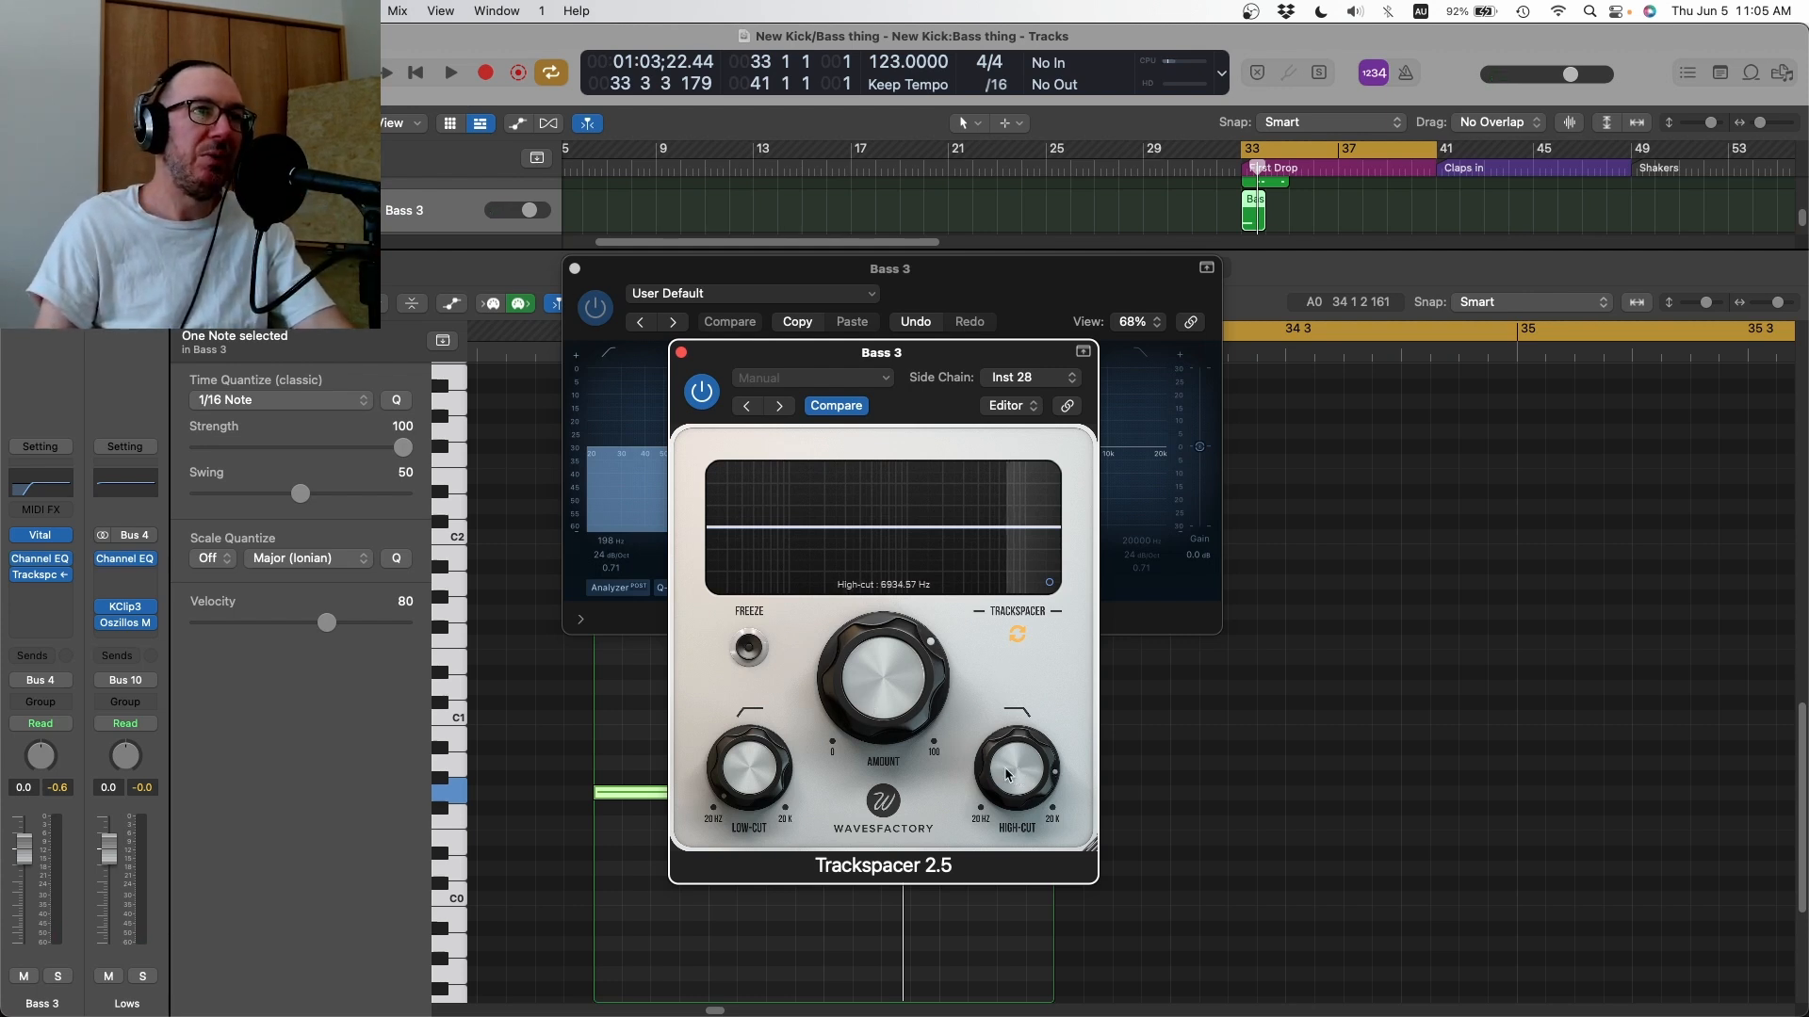
left_click_drag(856, 697, 854, 686)
key("space")
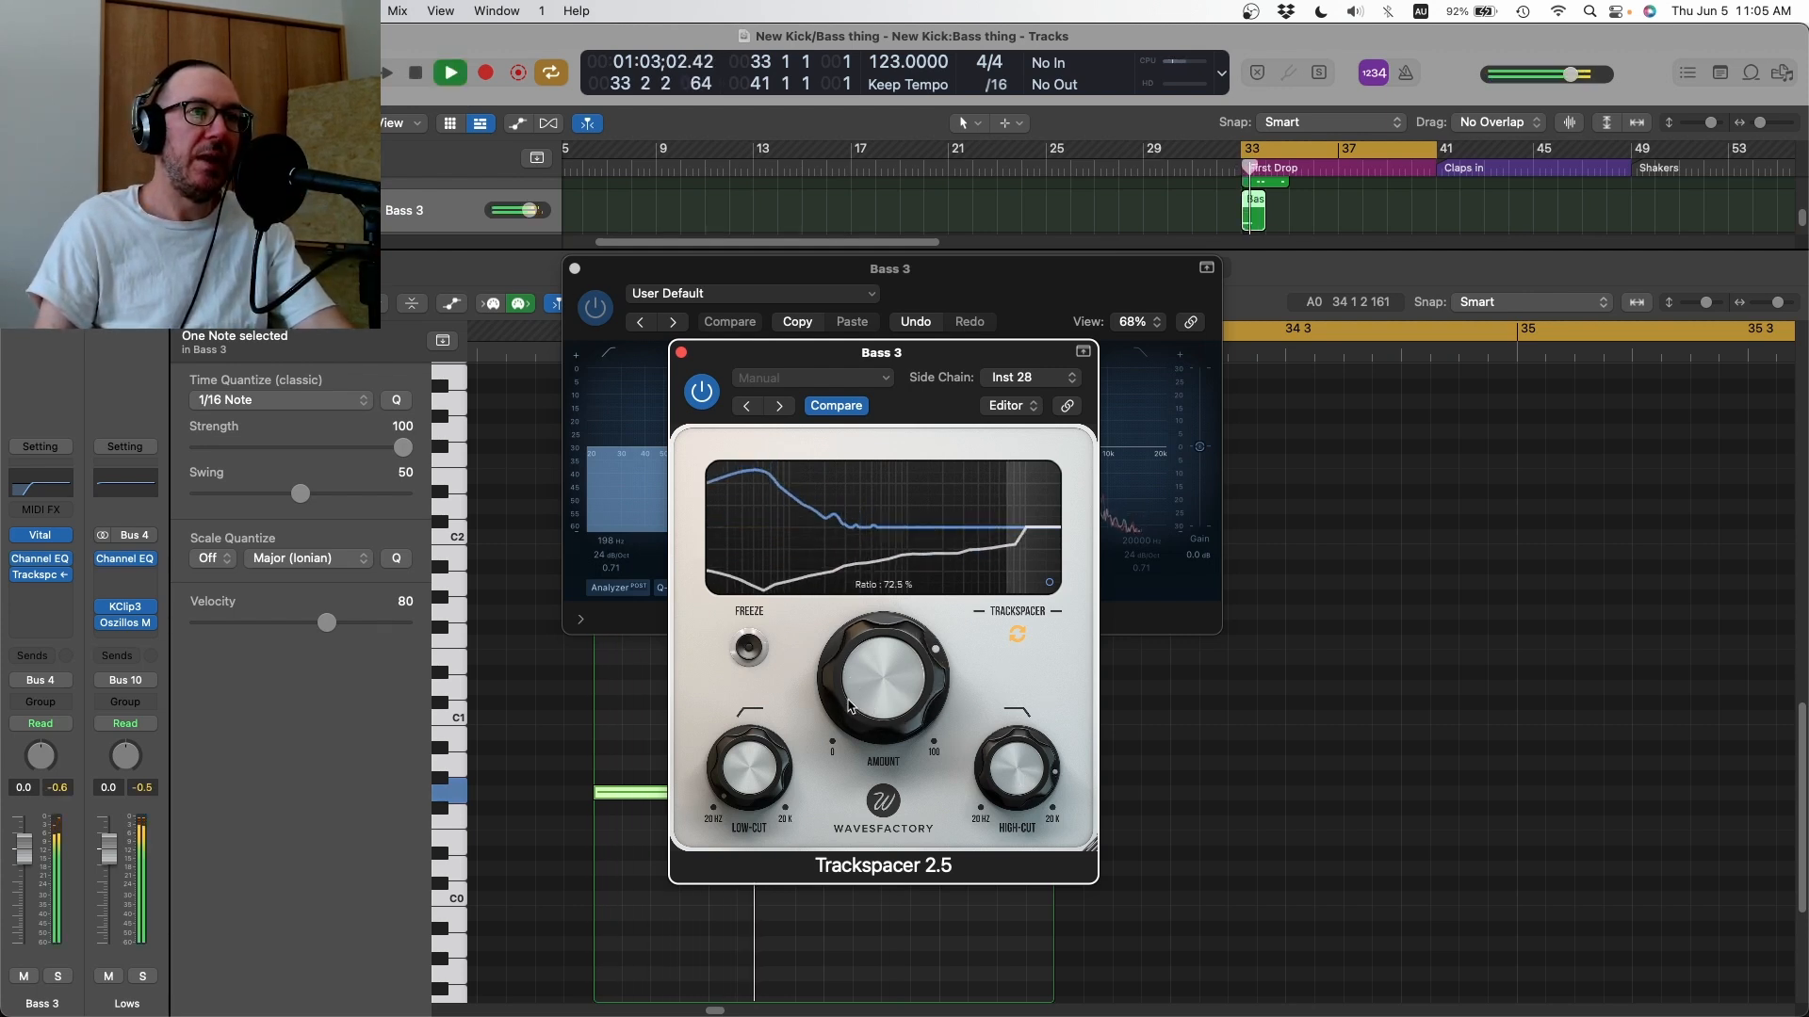
key("space")
left_click_drag(851, 706, 864, 724)
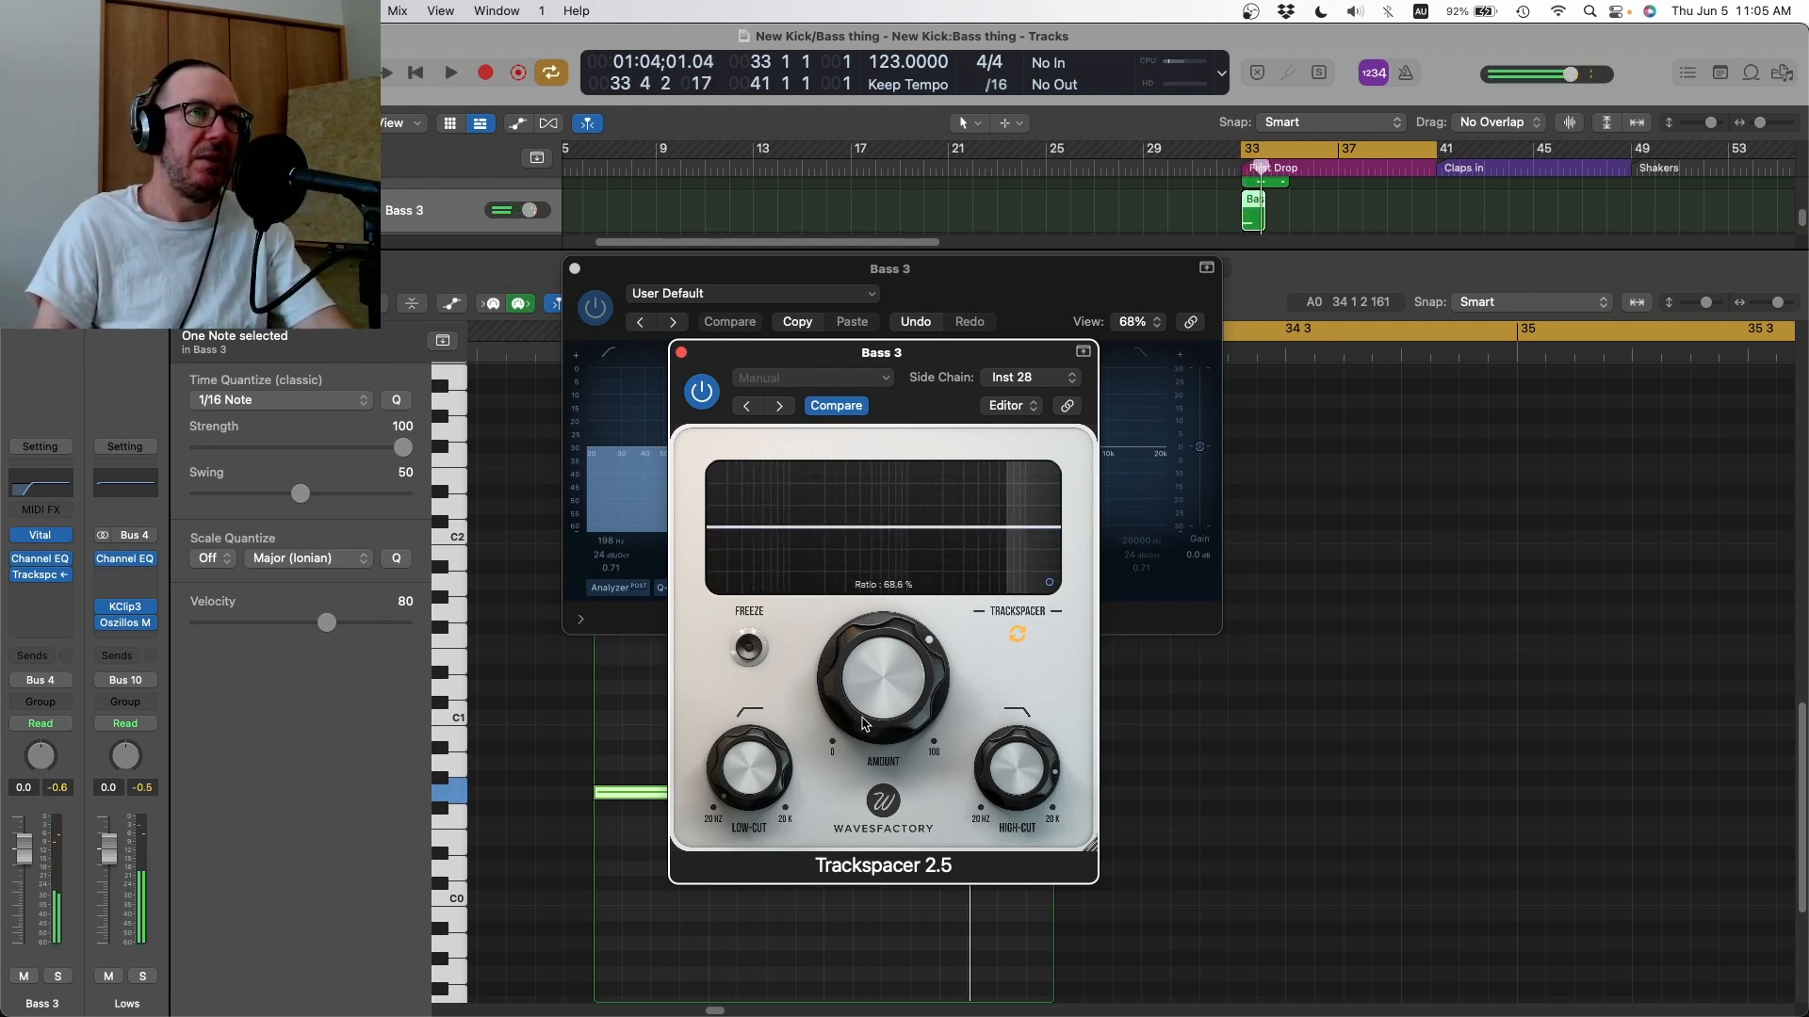
key("space")
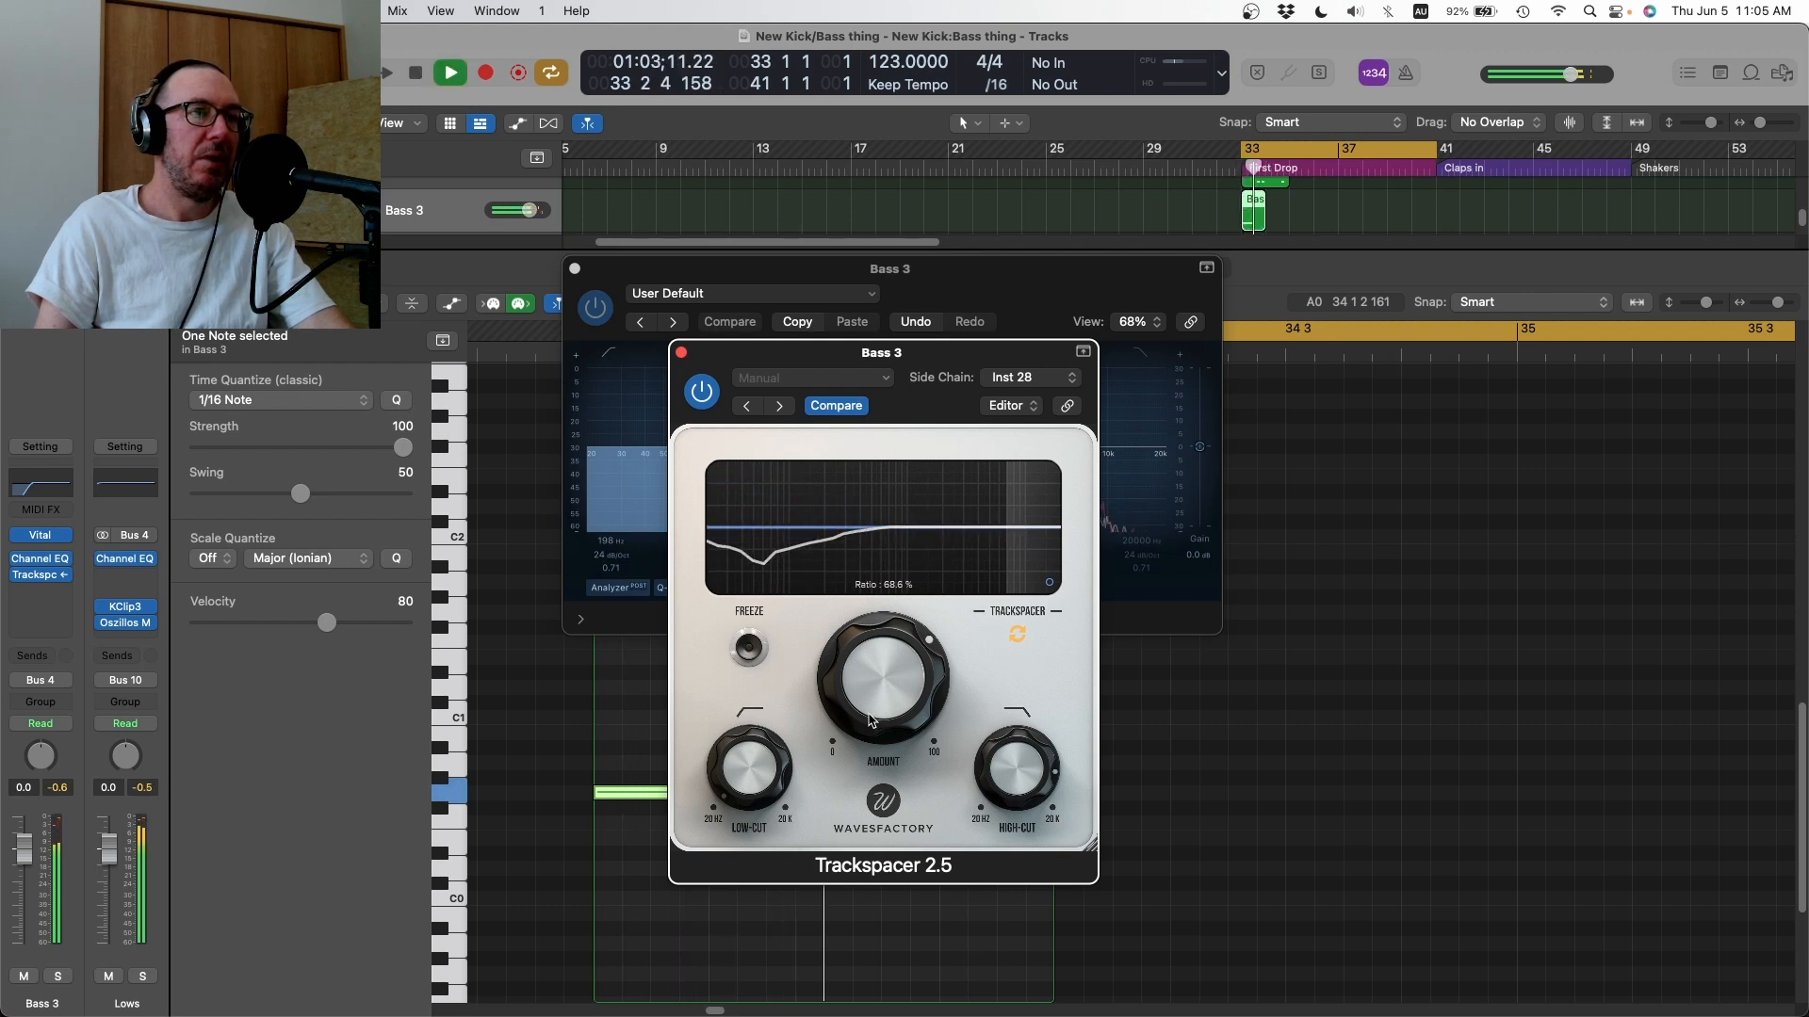
- Close Trackspacer on Bass 3 and lower the track's volume fader while playing the section
left_click(681, 353)
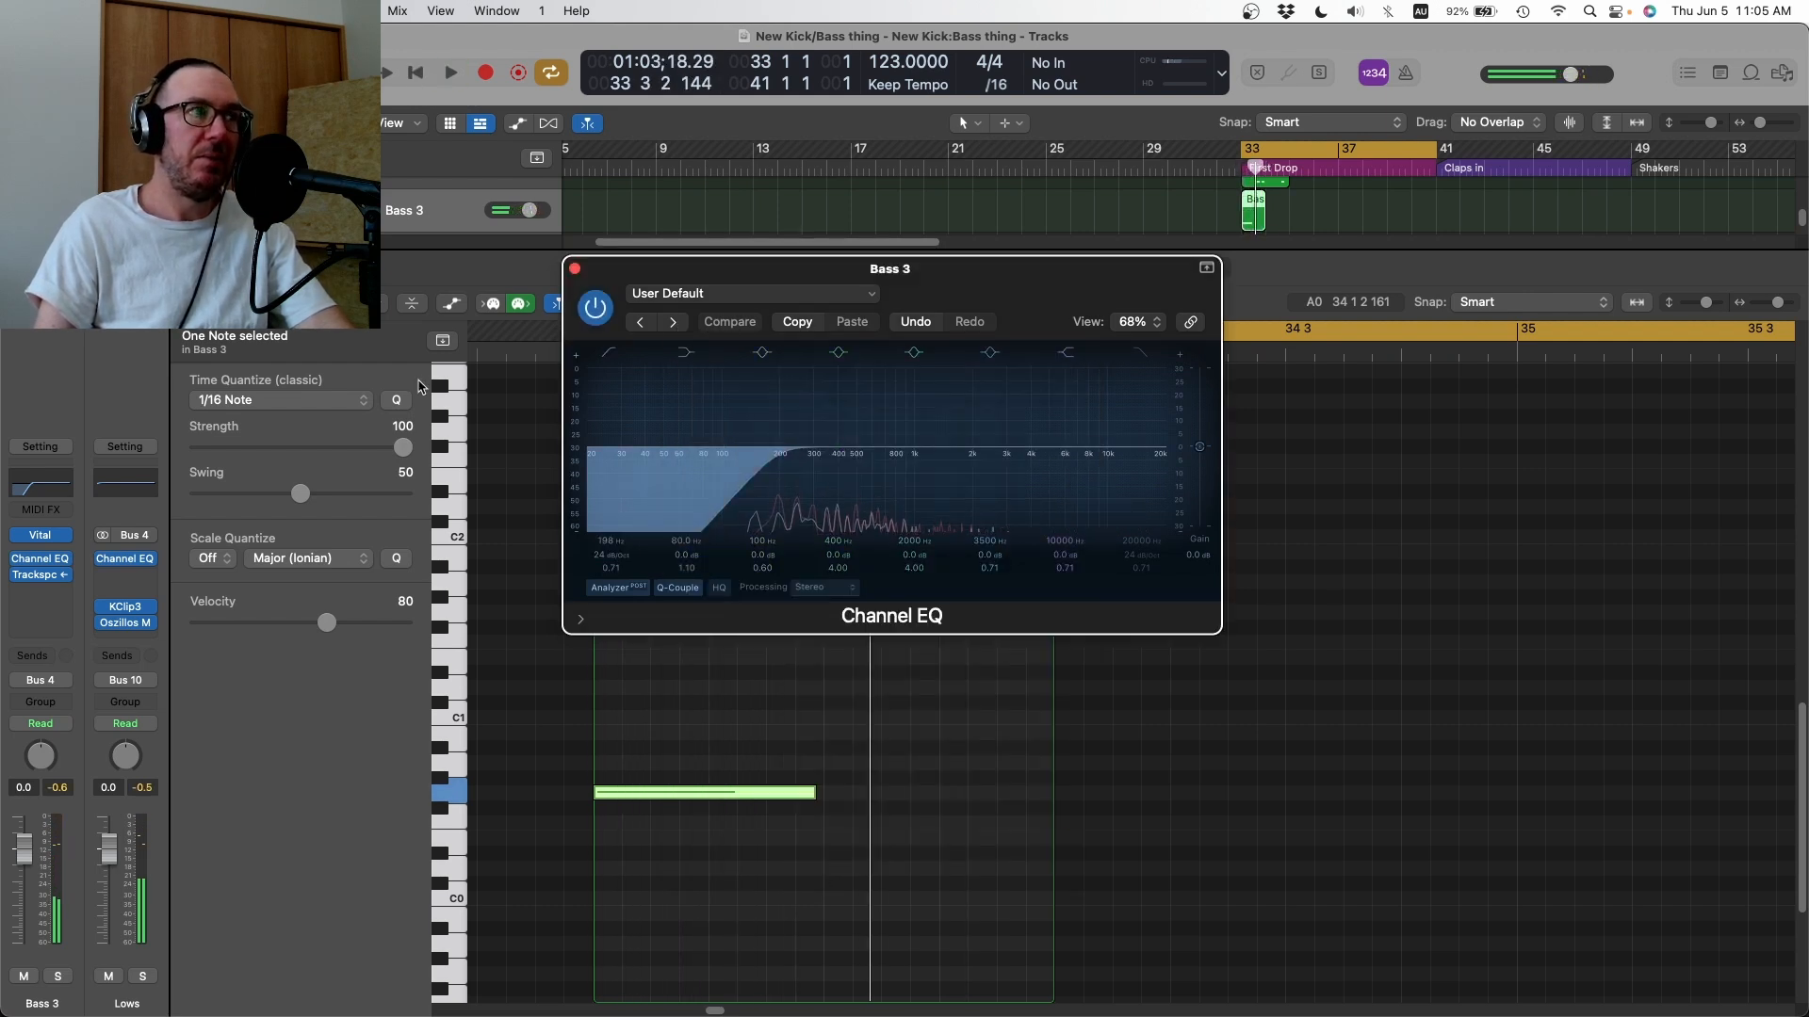
key("space")
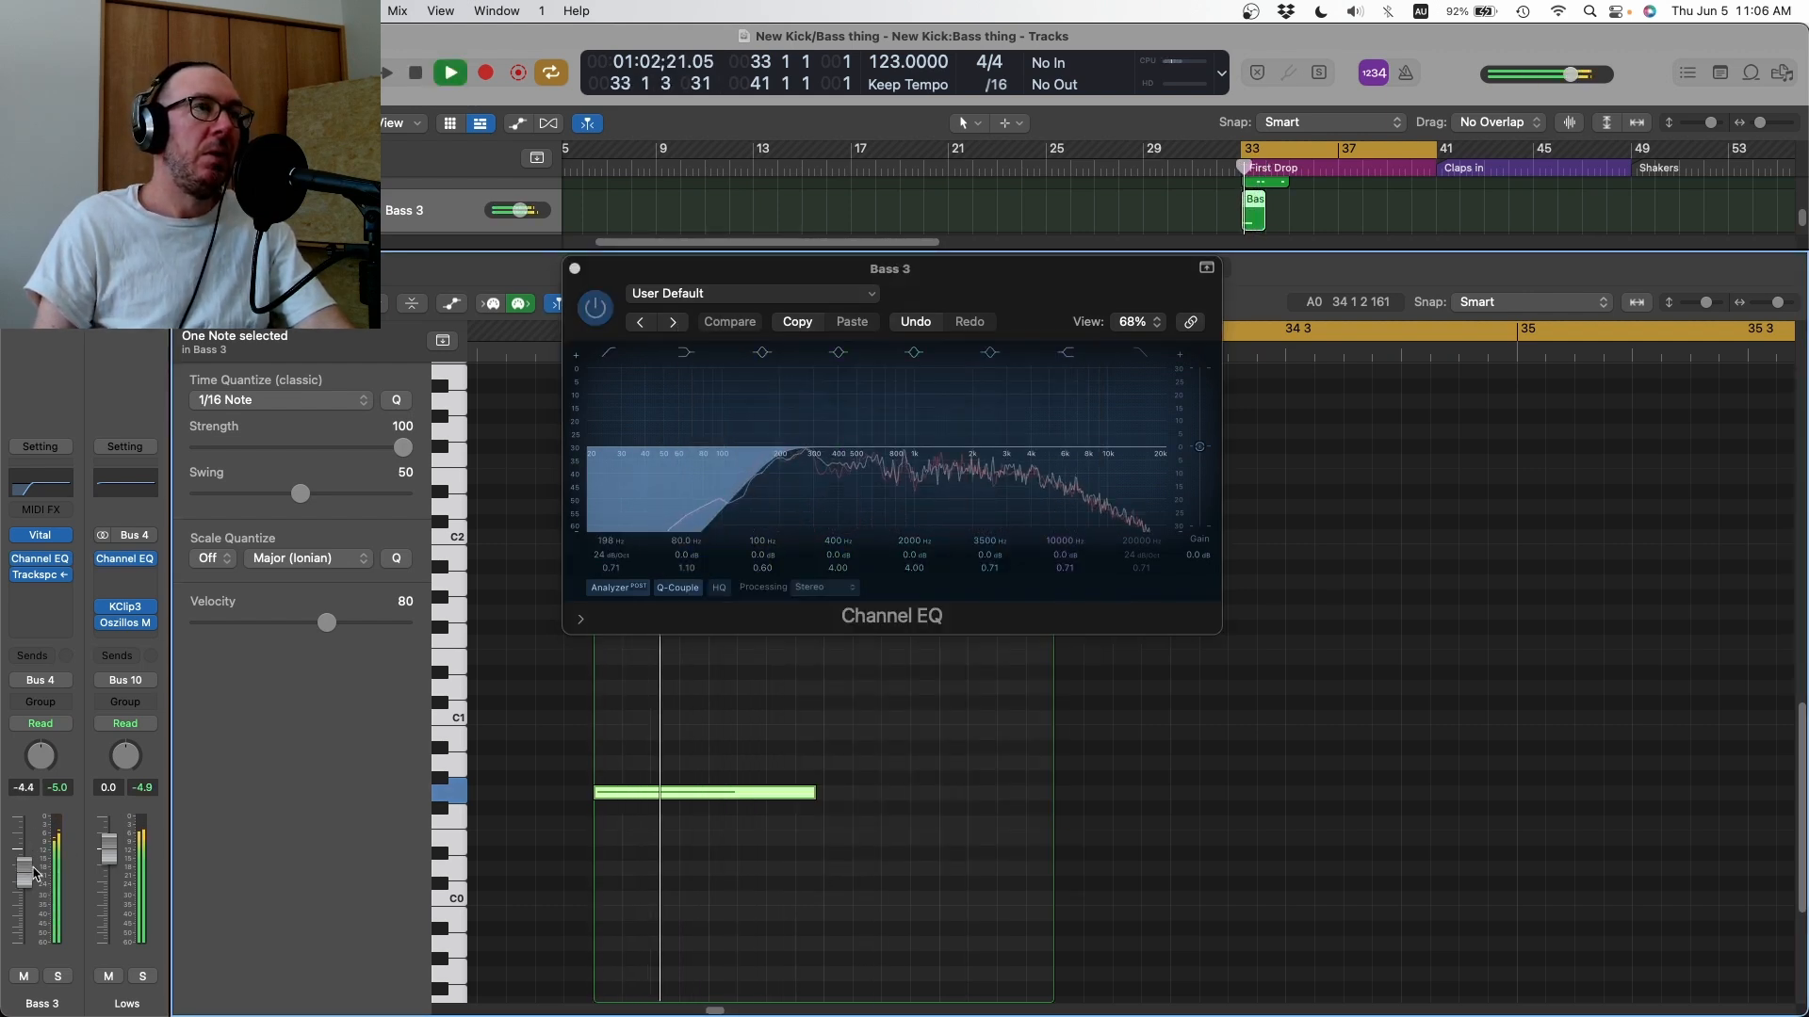
key("space")
left_click_drag(25, 888, 25, 888)
key("space")
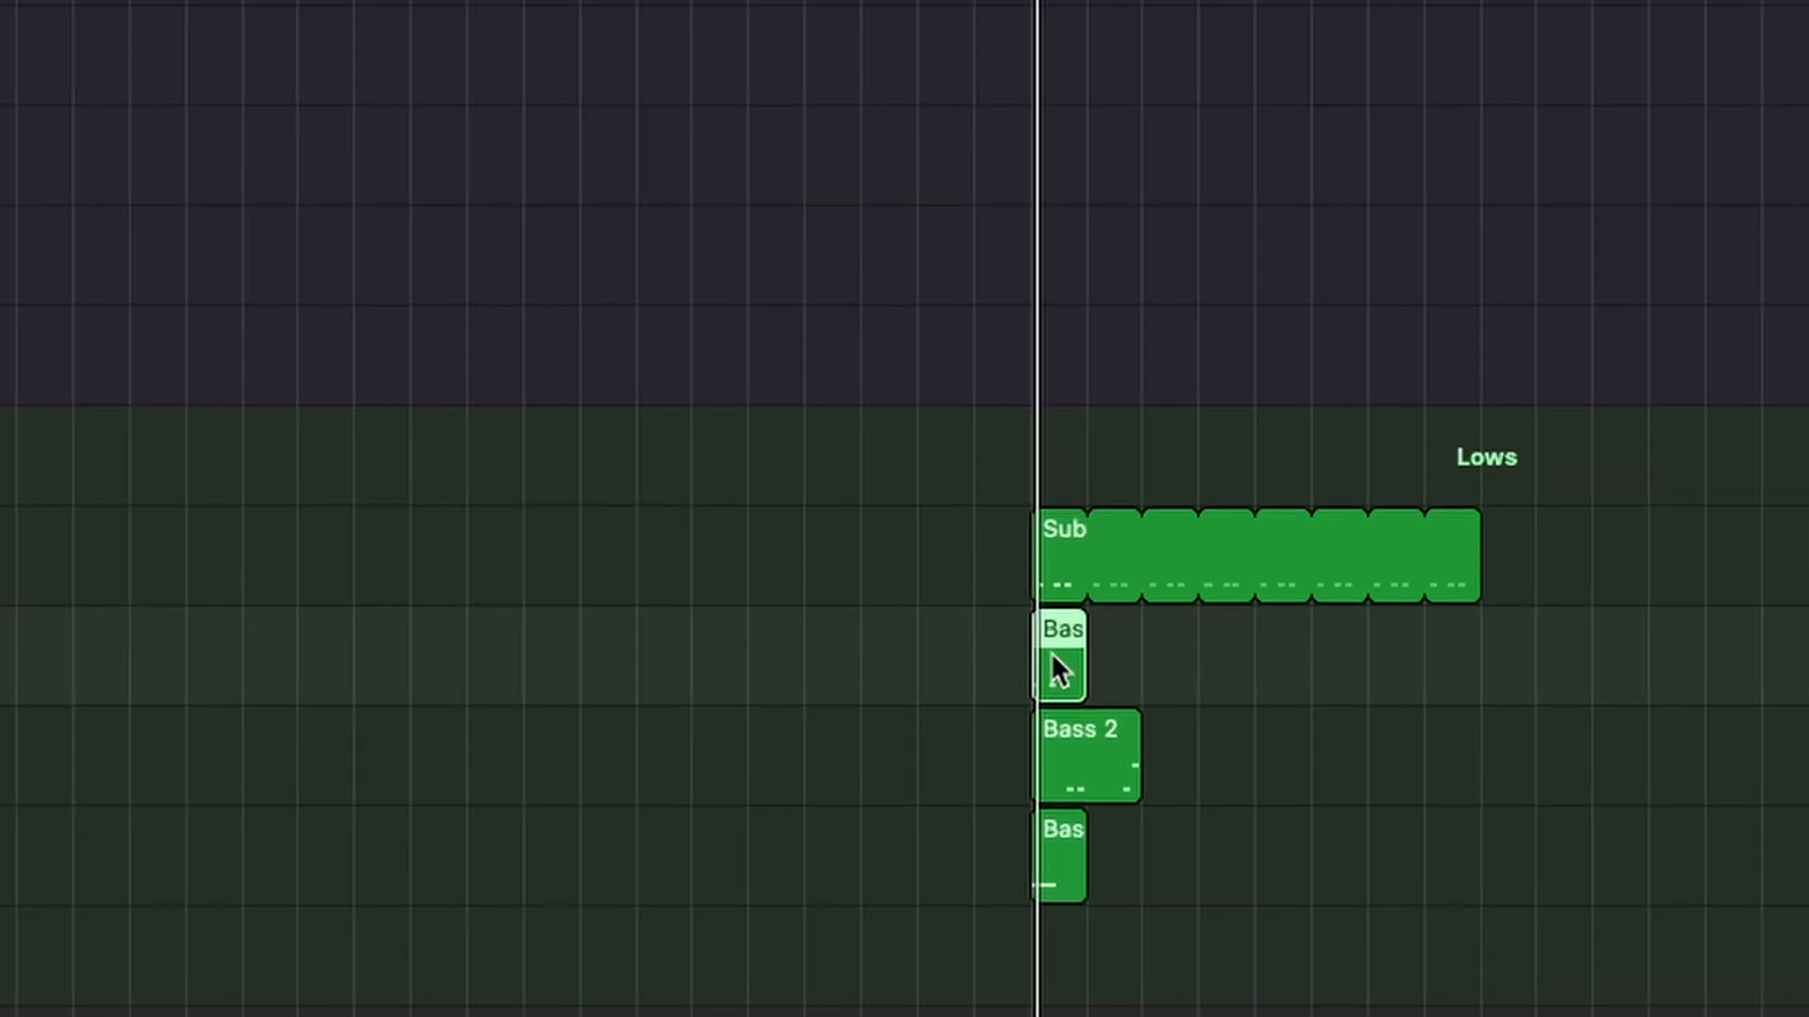
- Bounce the Bass 1 region in place to a new track named MS20 Reverse, muting the source
right_click(1252, 671)
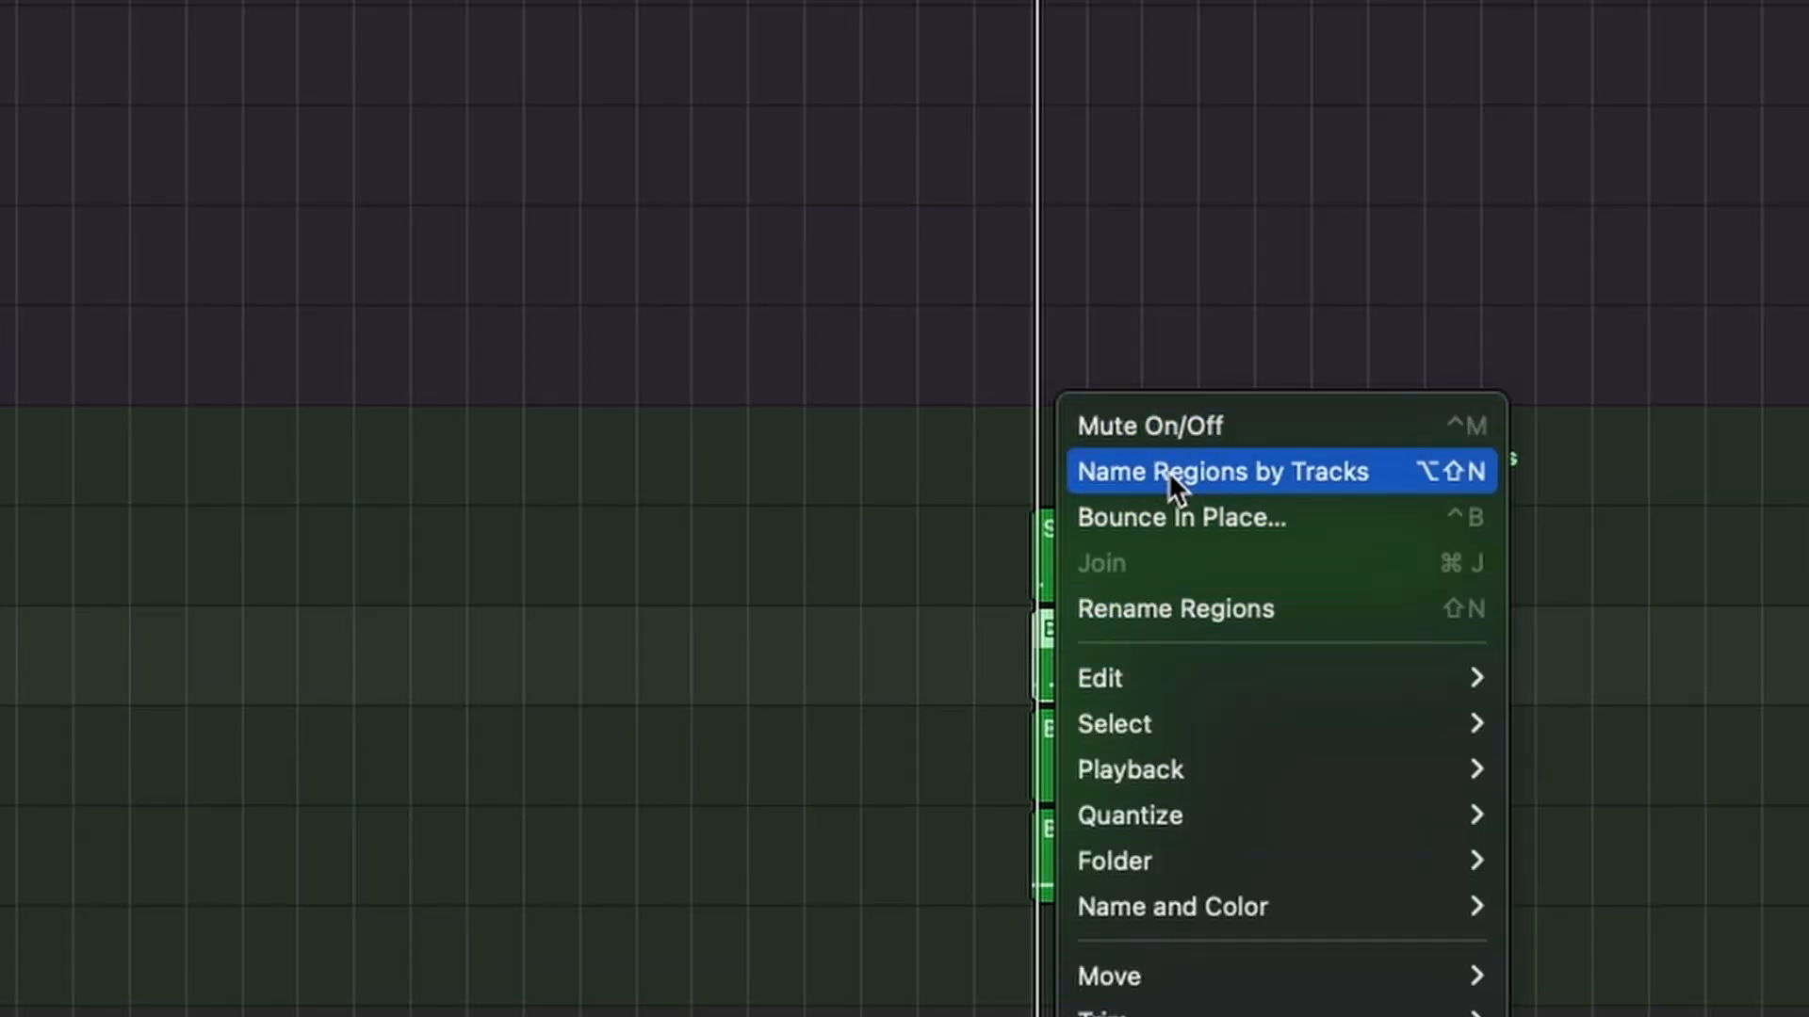
left_click(1168, 517)
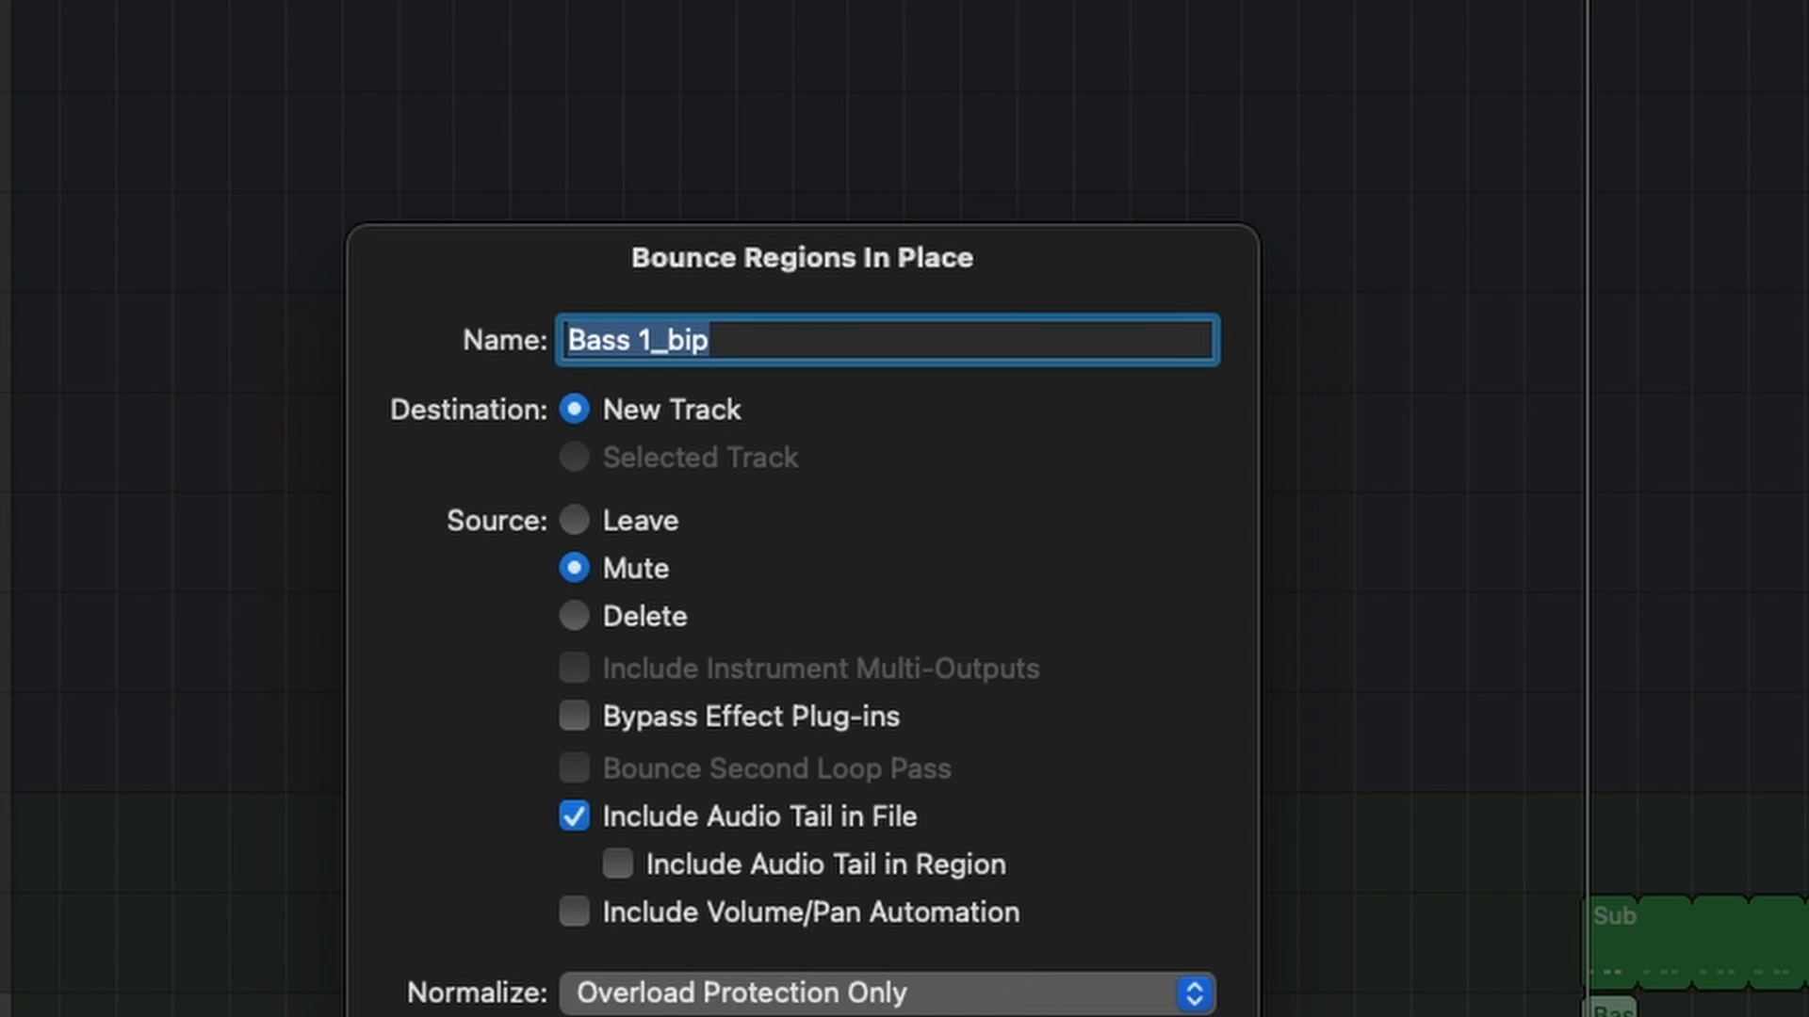
type("MS20 R")
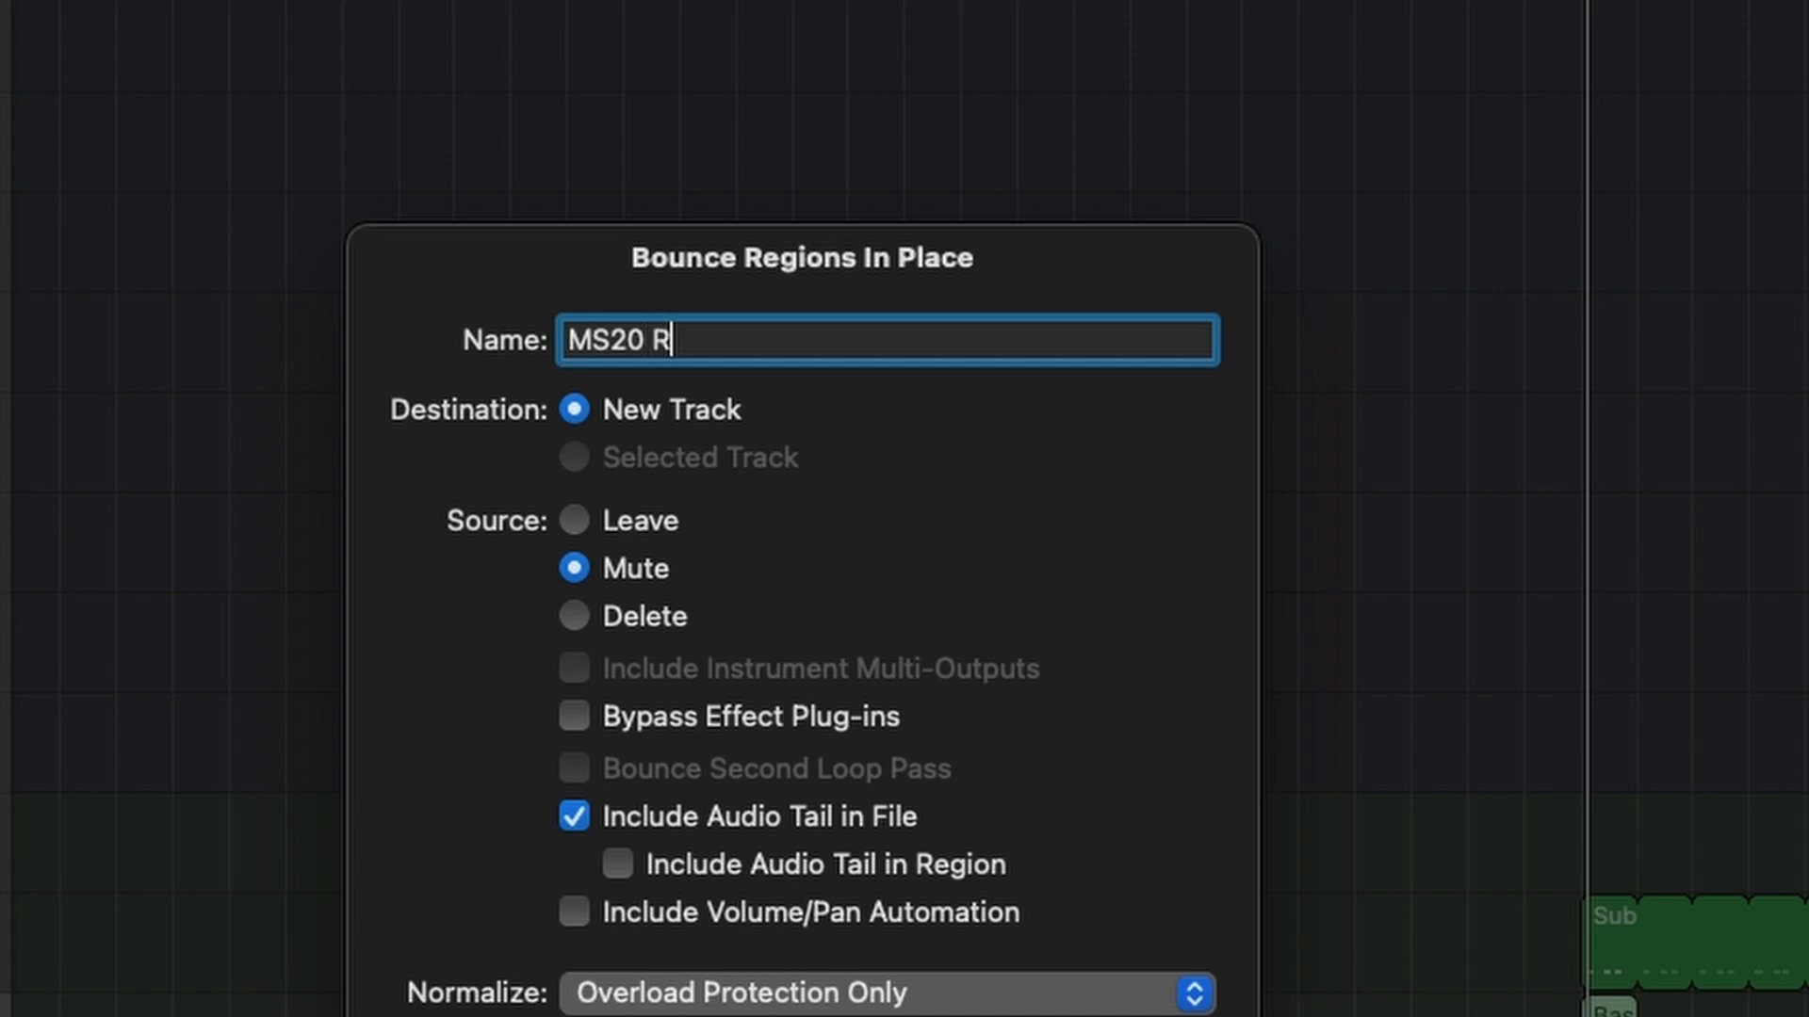
type("ef")
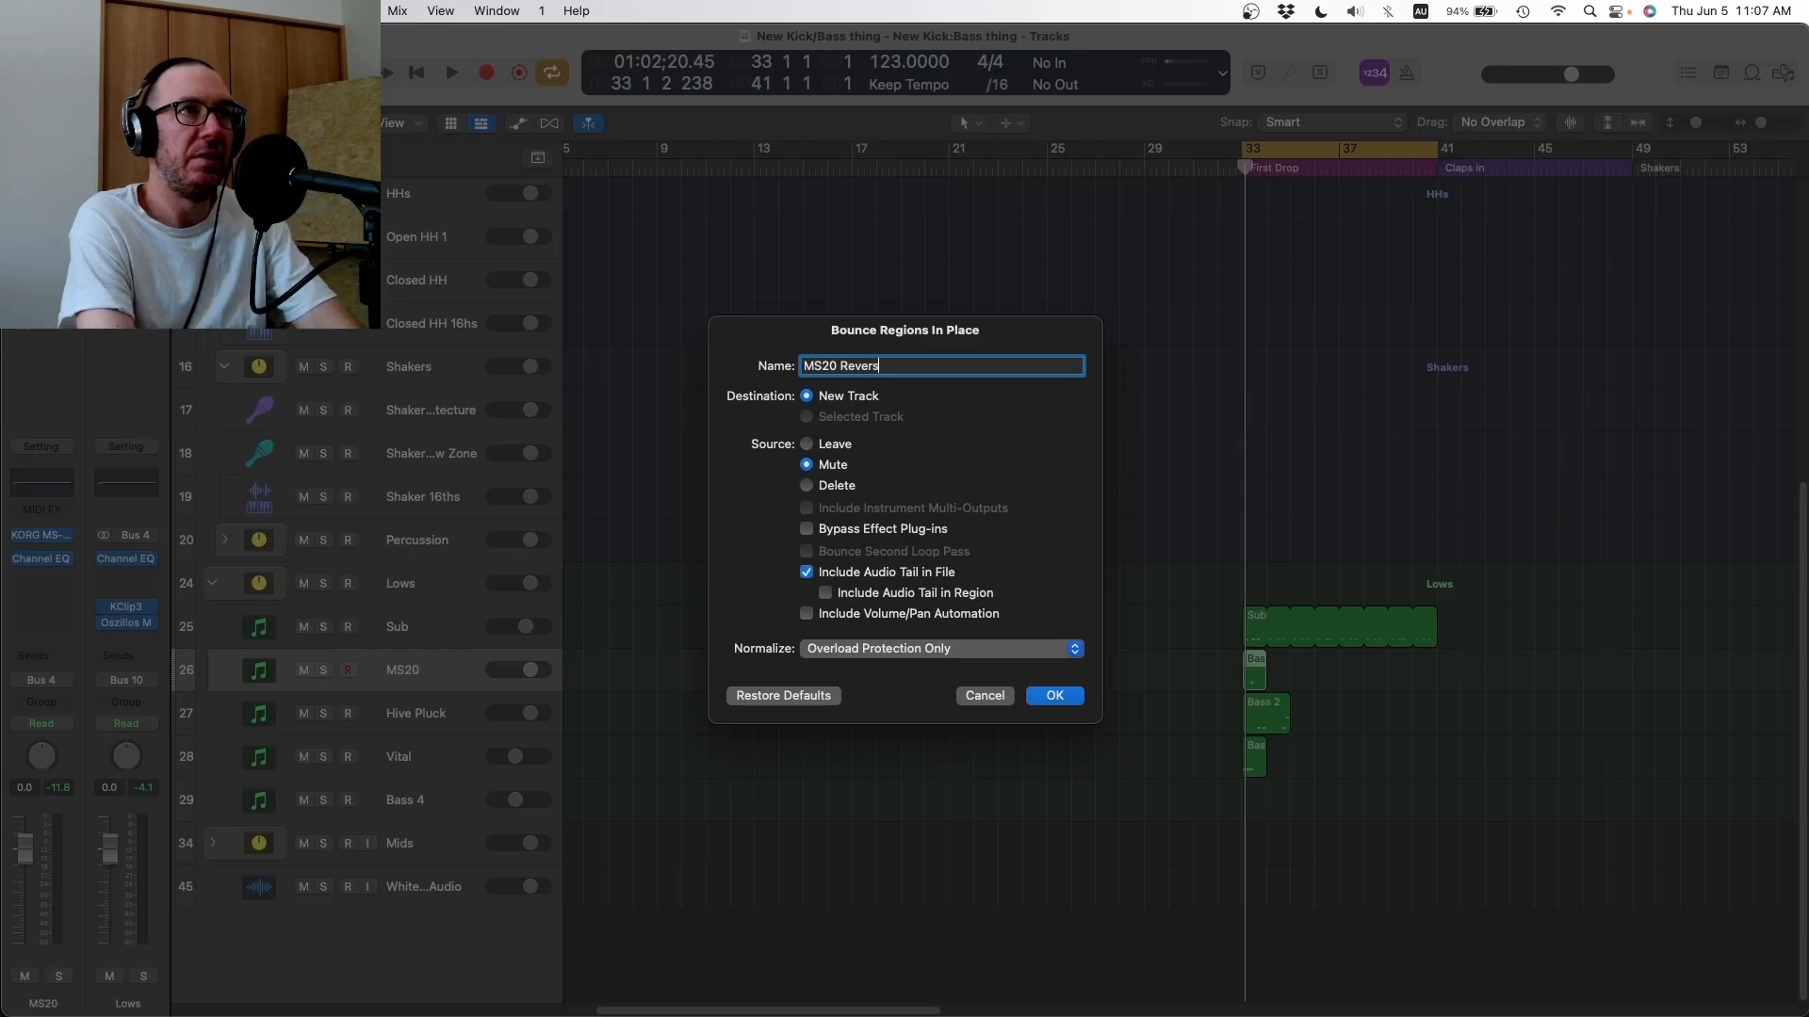
left_click(1053, 694)
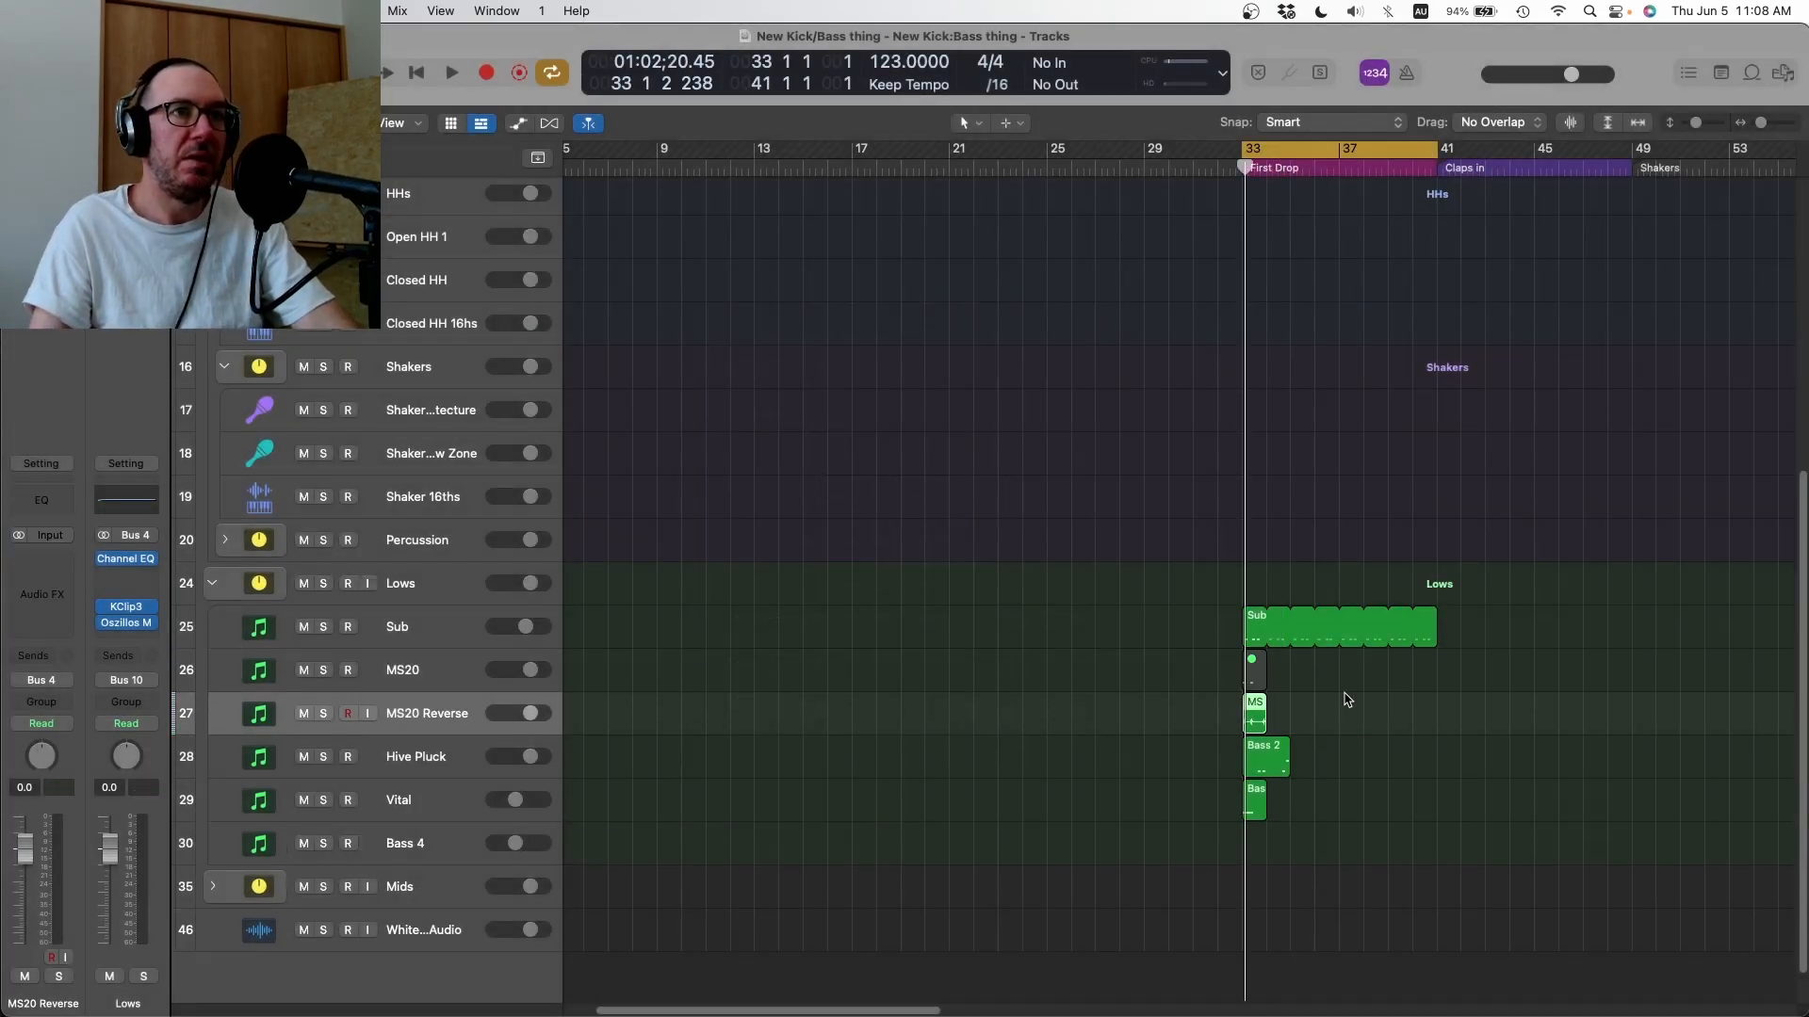
- Reverse the bounced MS20 Reverse audio file and close the editor
double_click(1255, 722)
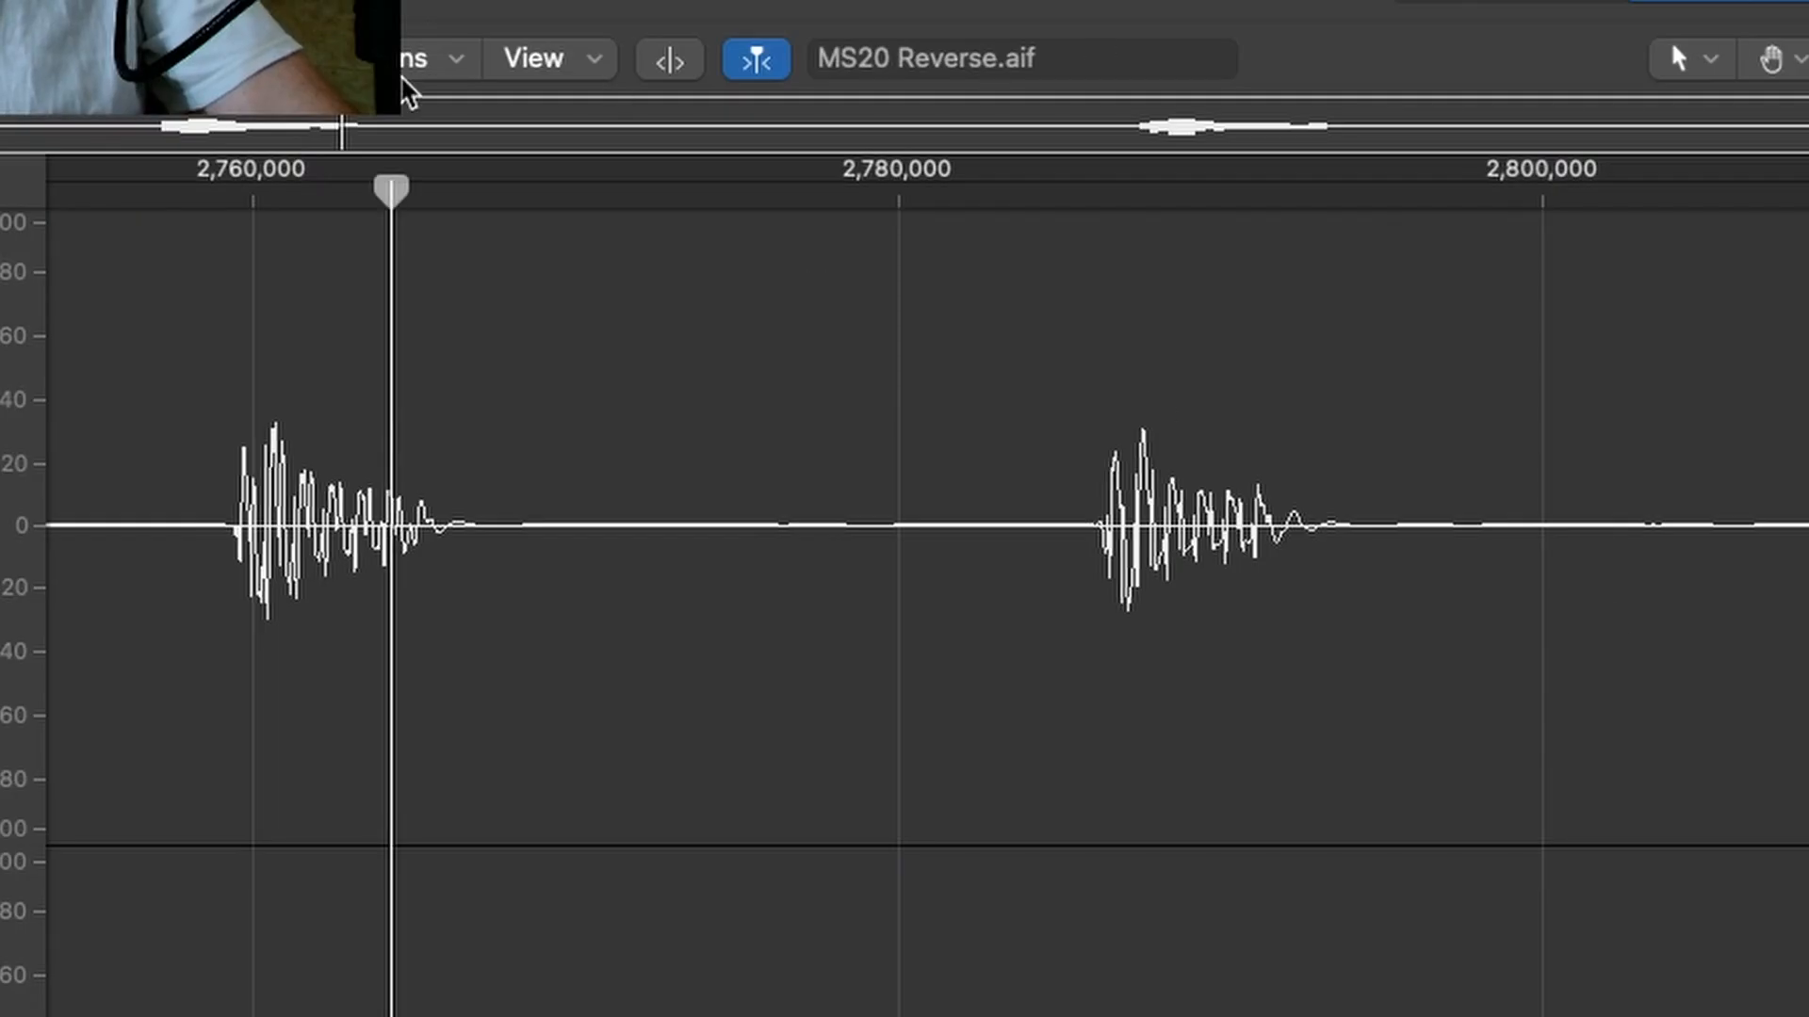
left_click(412, 75)
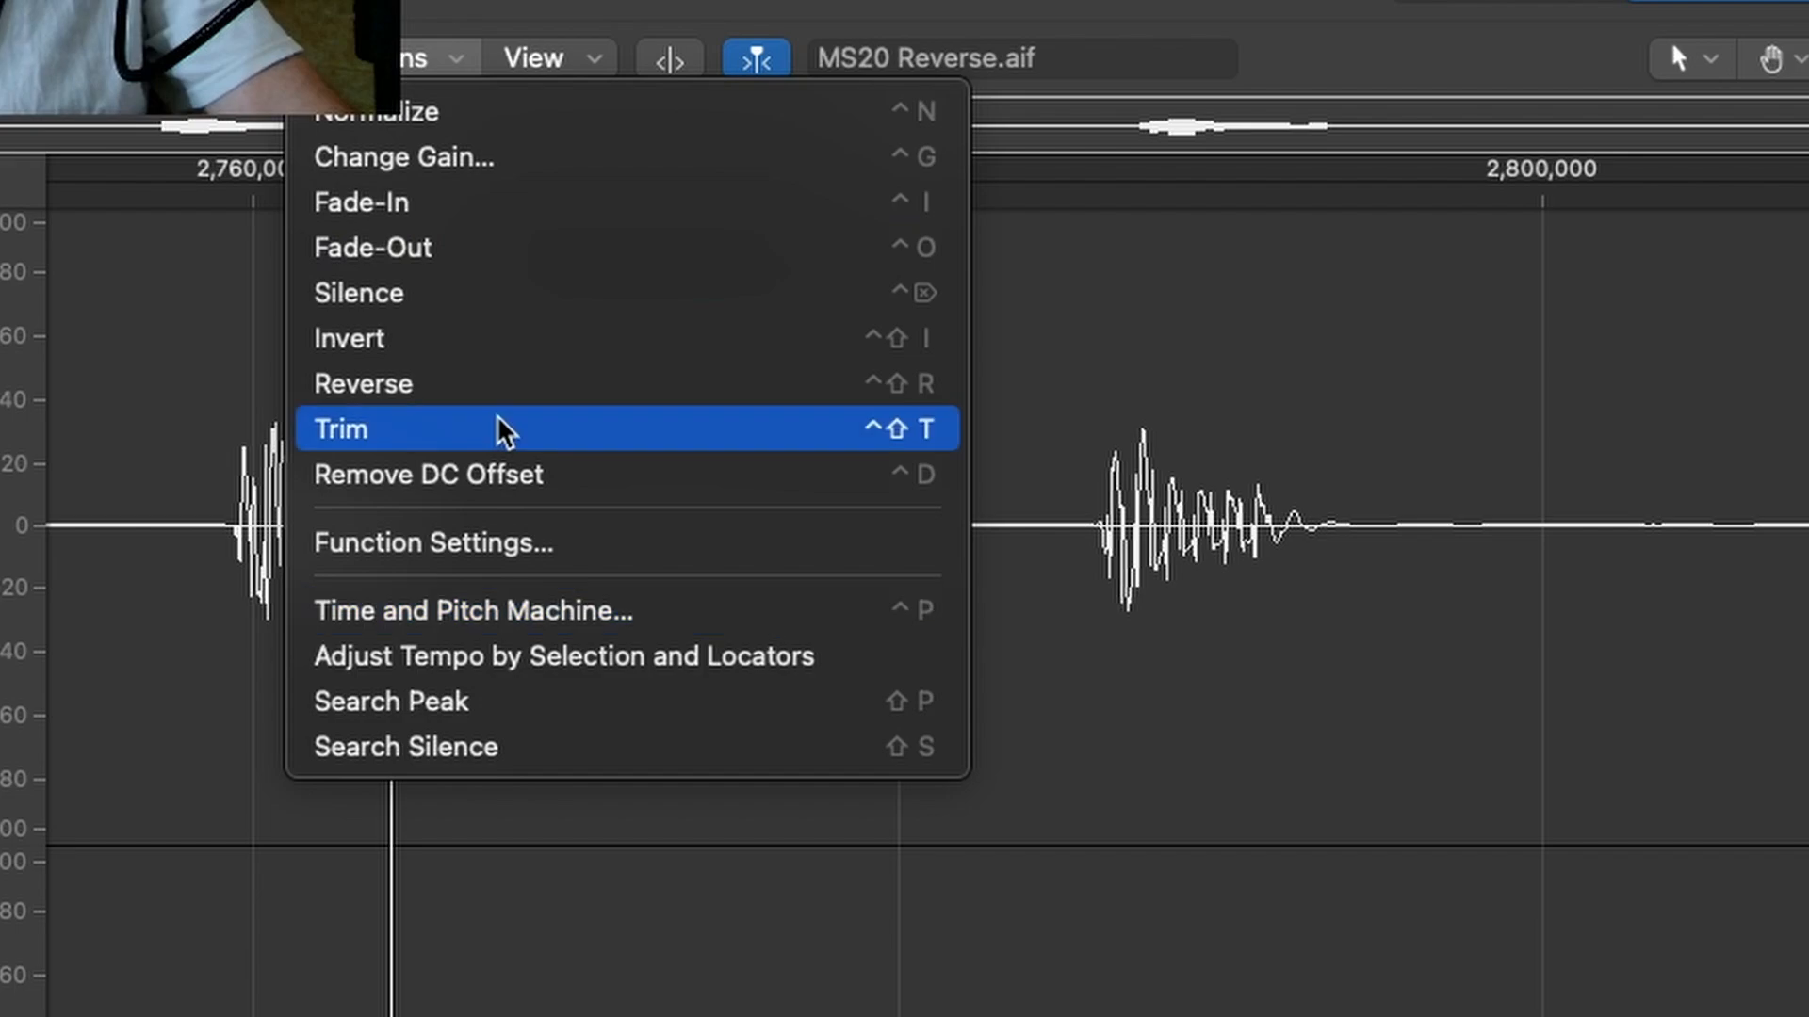
left_click(500, 387)
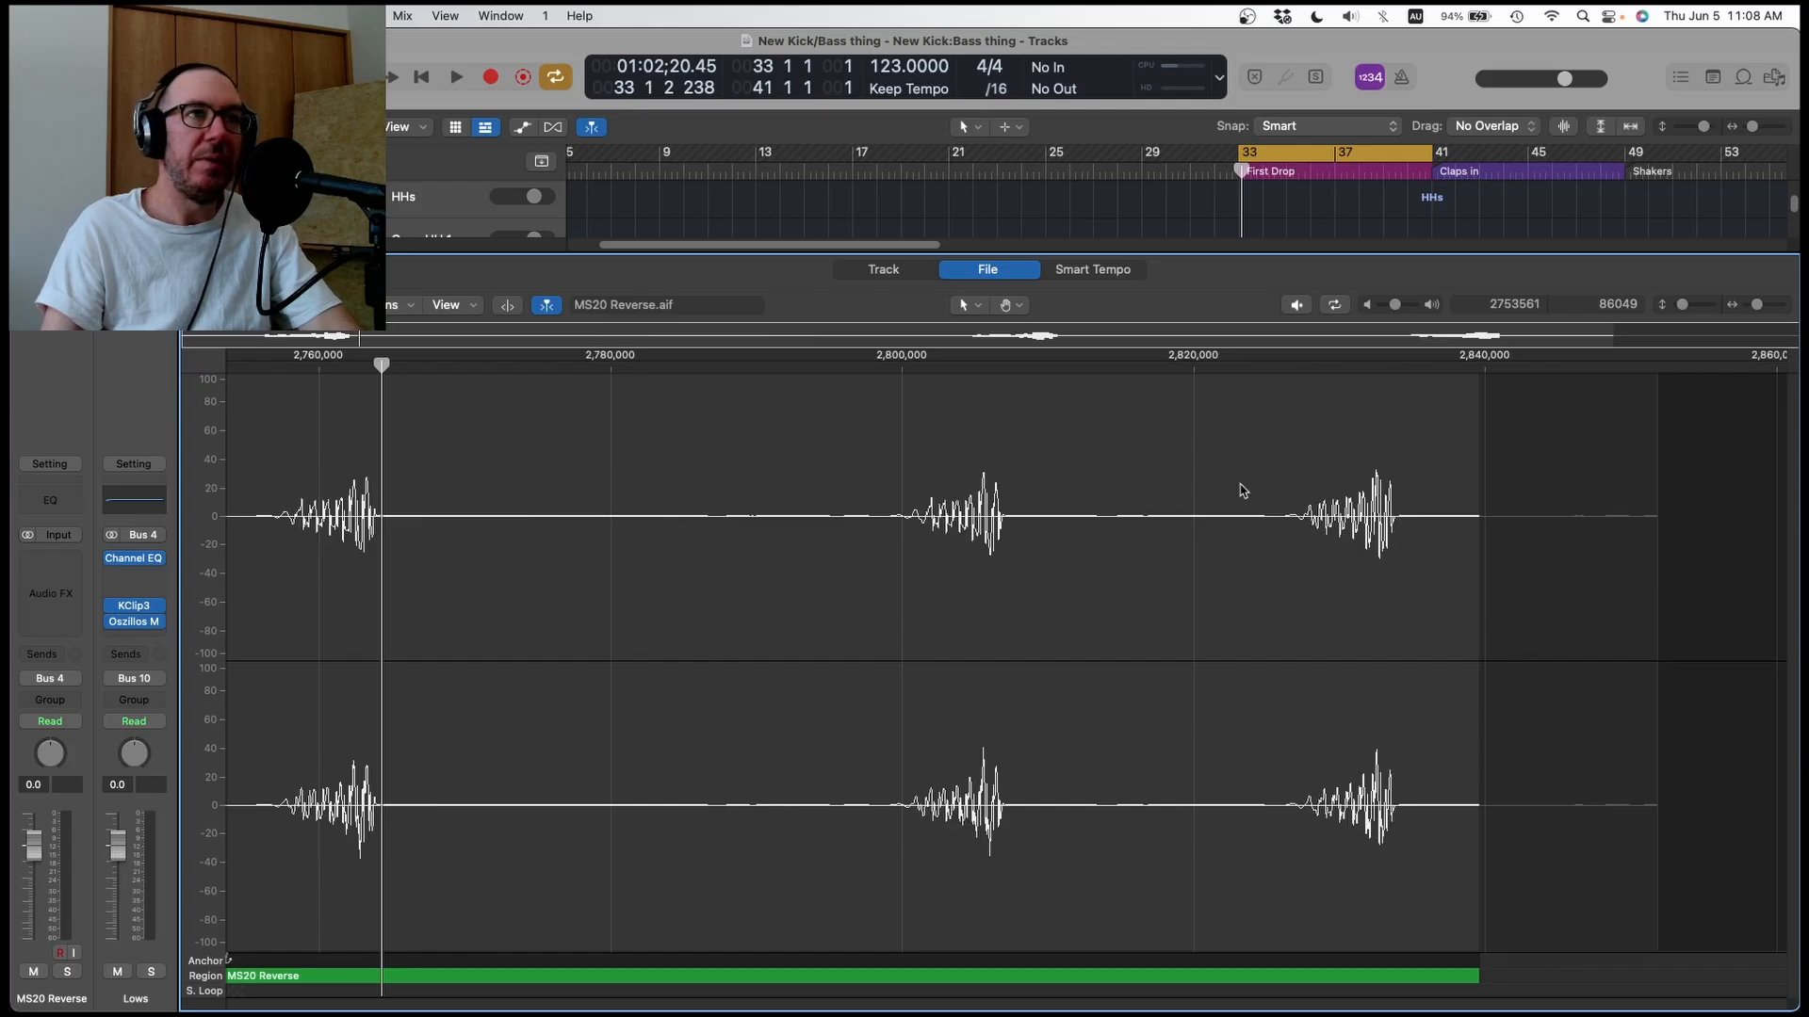
key("p")
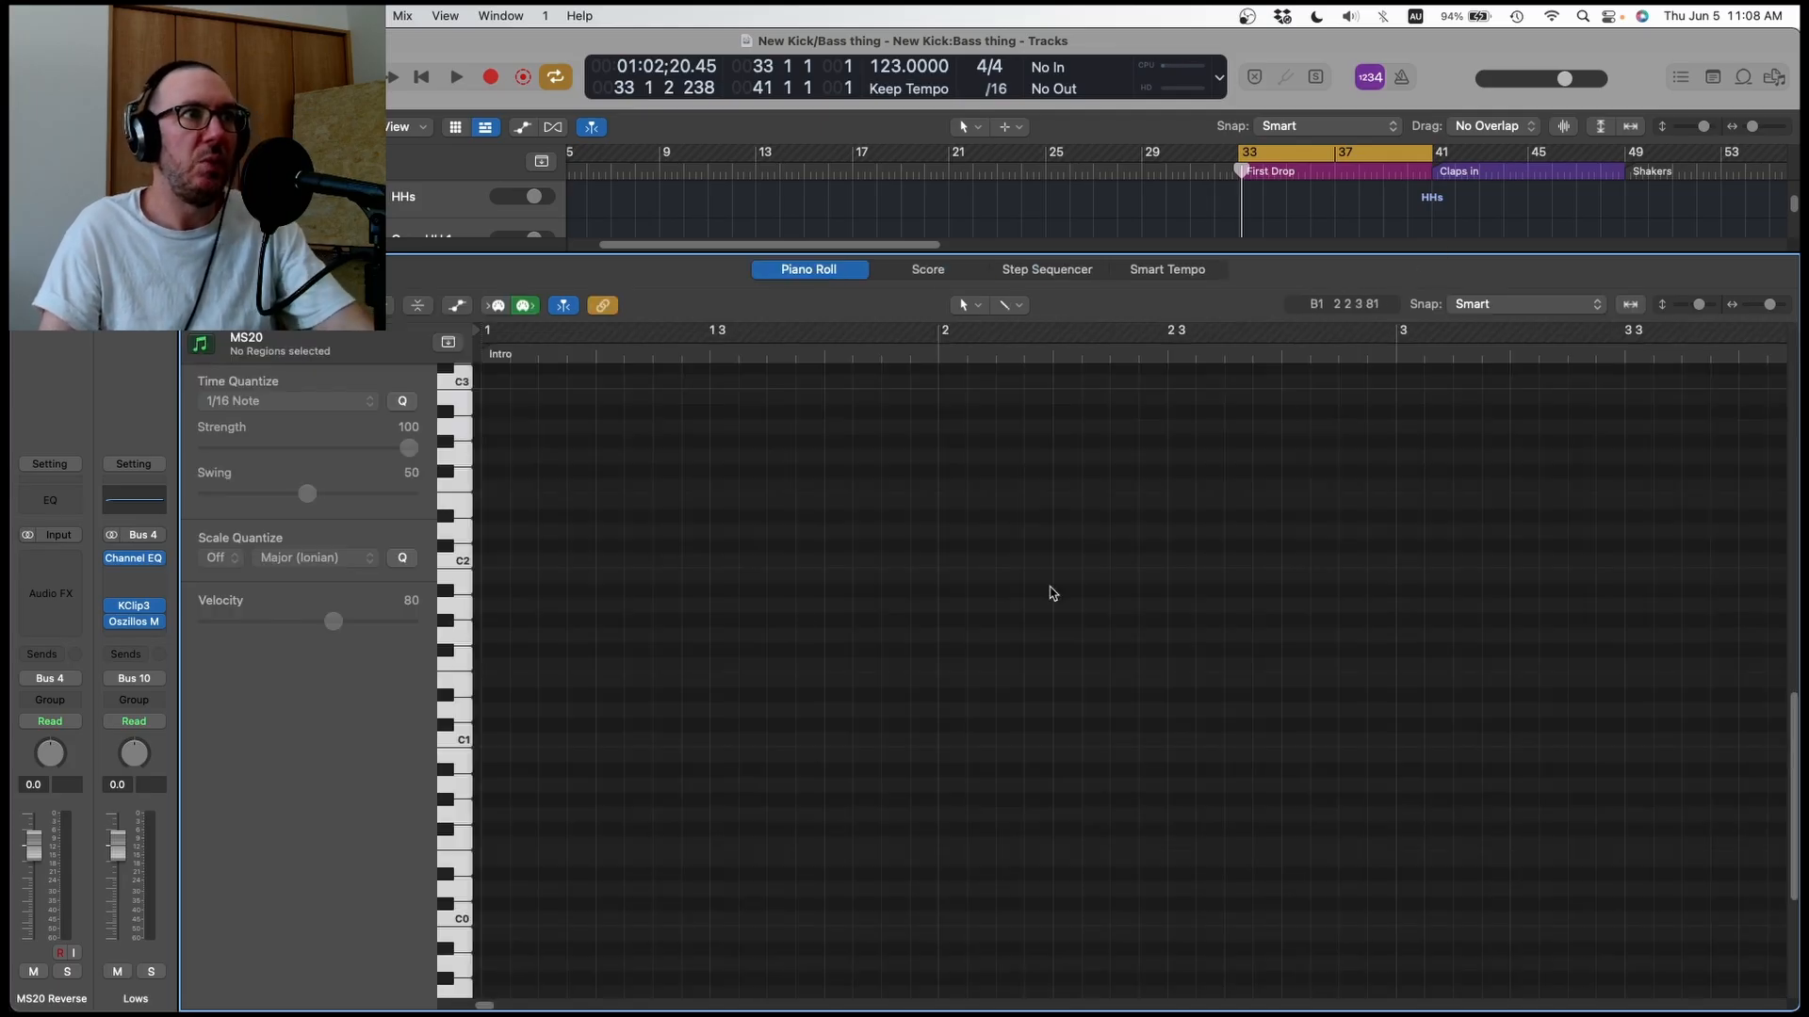
key("p")
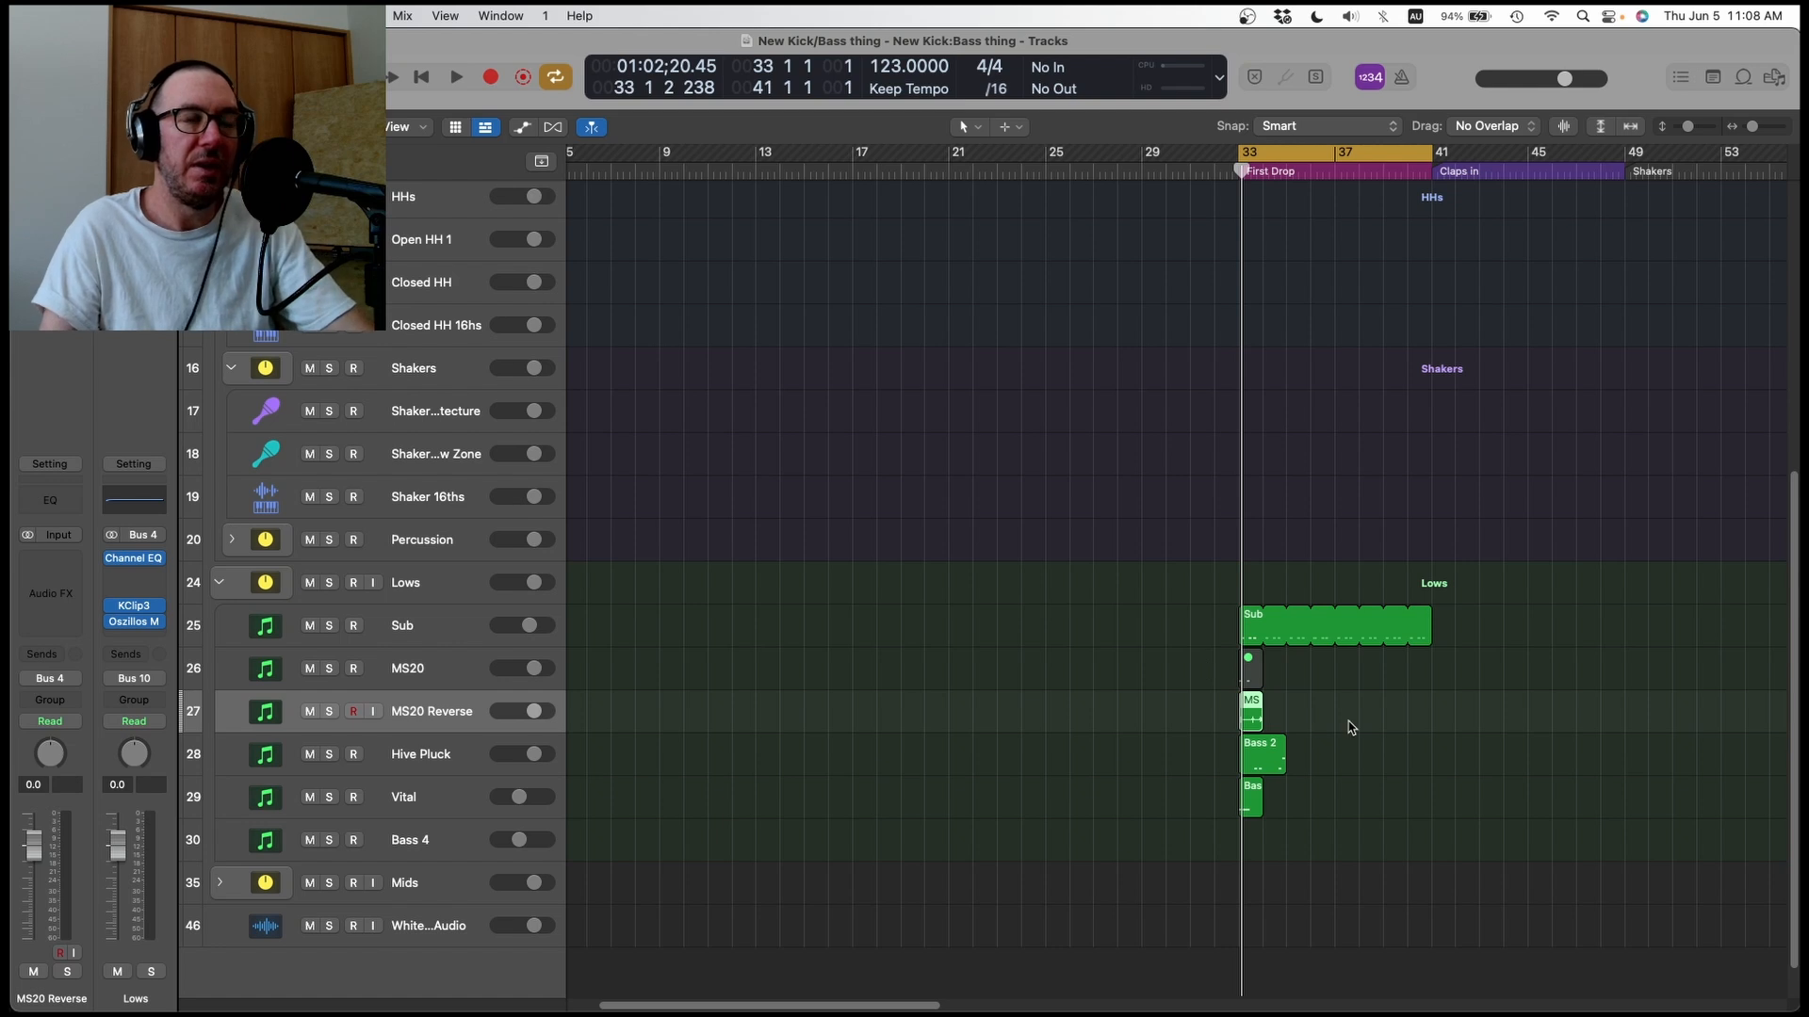
- Trim the MS20 Reverse region to a single half-beat hit and move it to position 33 3 2 during playback
key("super+Right")
key("super+Right")
key("super+Right")
key("super+Right")
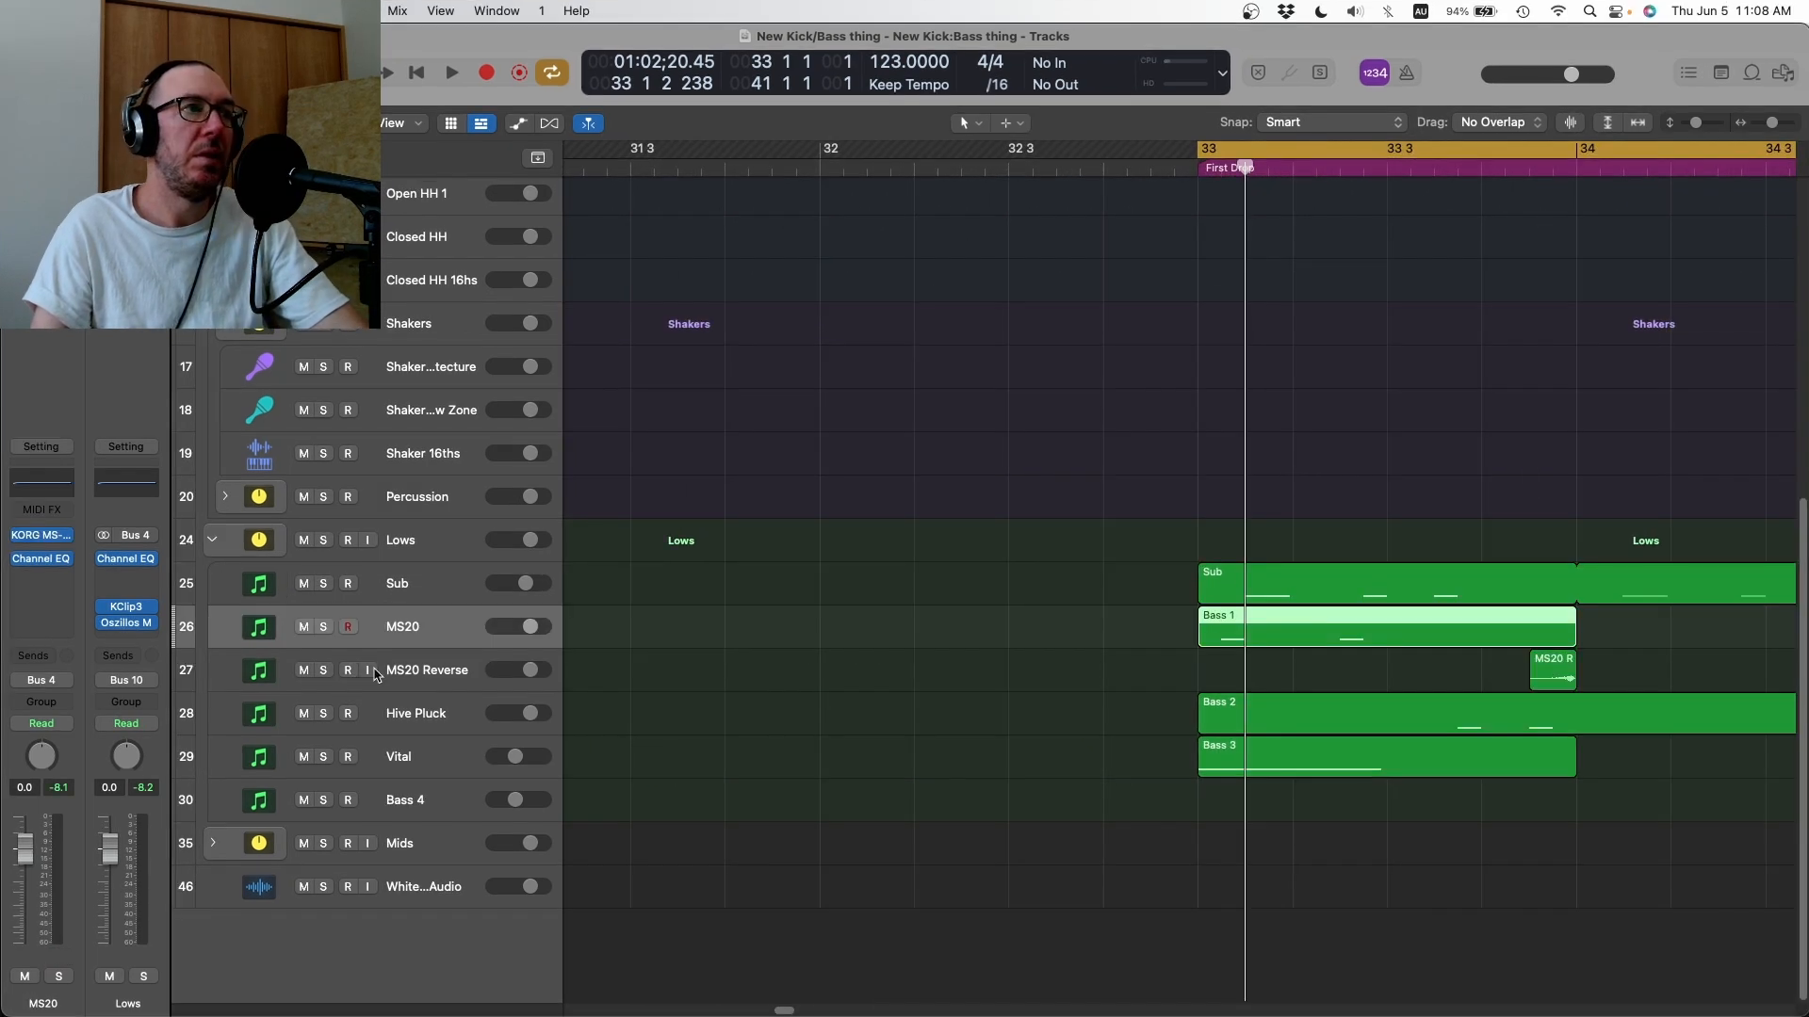
left_click(324, 671)
left_click(1491, 162)
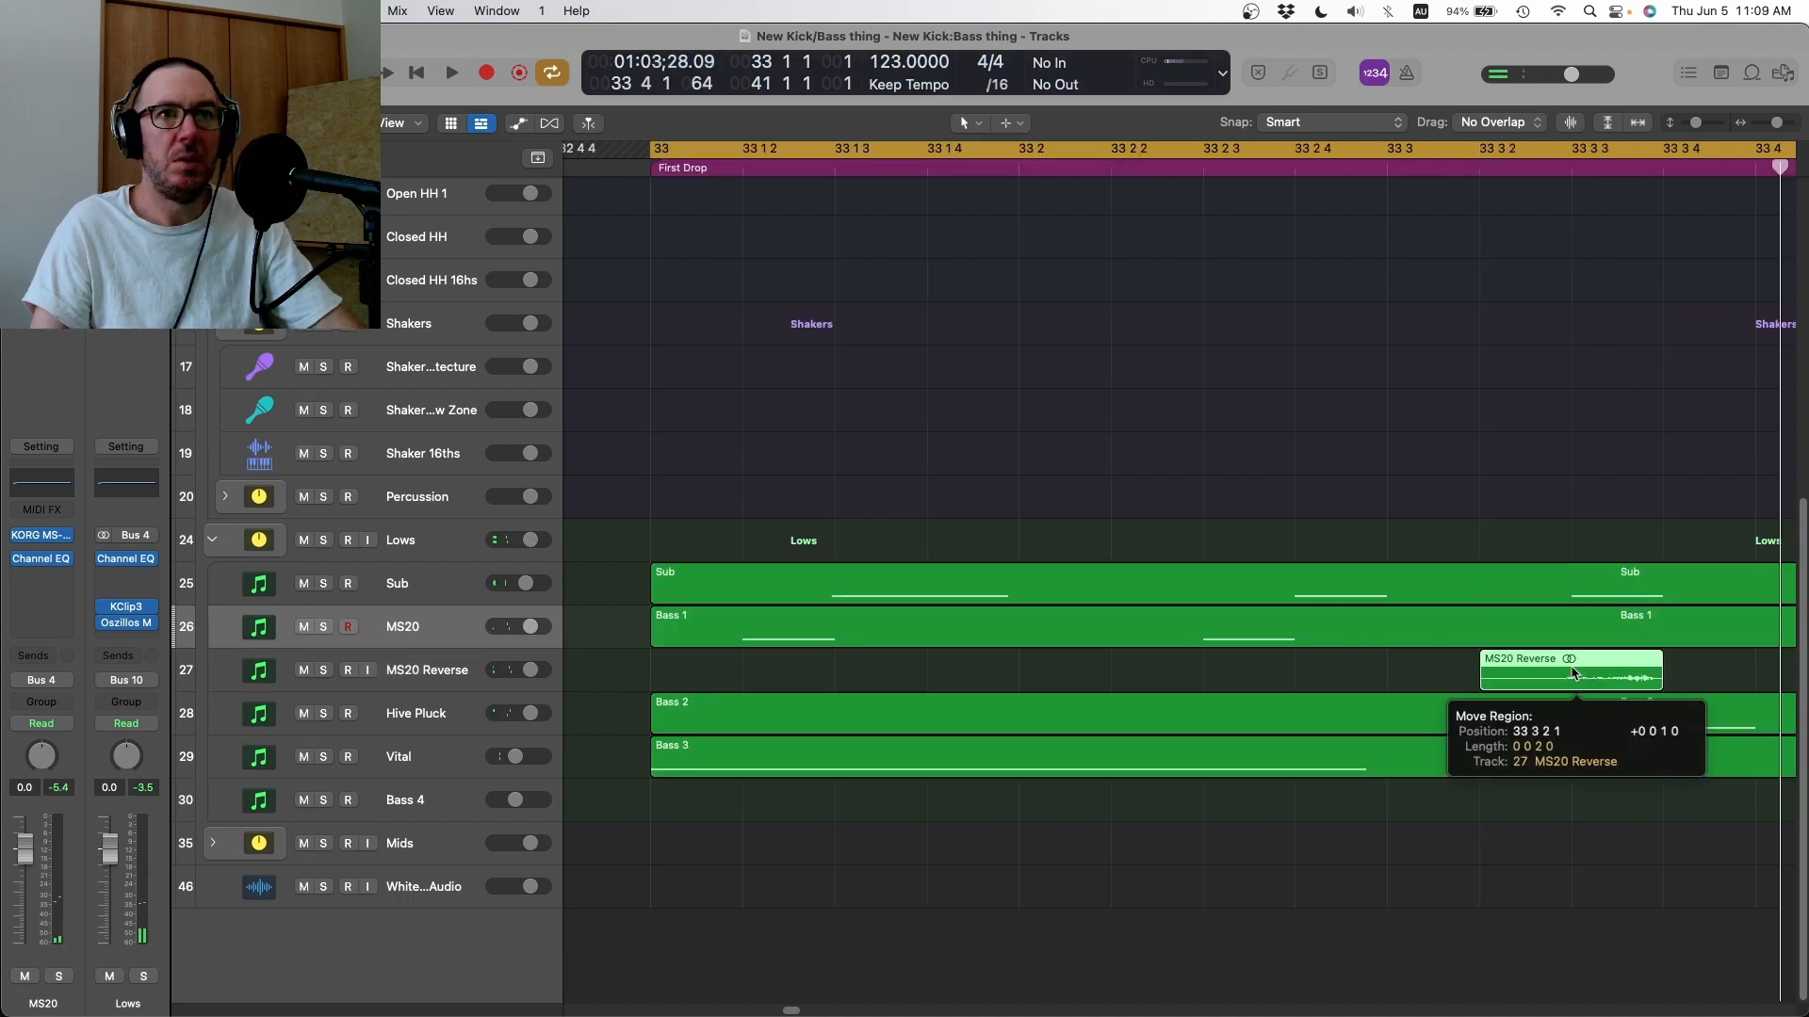
left_click_drag(1567, 659, 1567, 655)
key("space")
- Go through the bass tracks to balance their levels, setting Vital to -12.2 dB and Sub to -5.3 dB
scroll(1579, 674, "down", 5)
scroll(1053, 658, "left", 2)
scroll(1053, 657, "left", 4)
left_click(1039, 733)
left_click(399, 731)
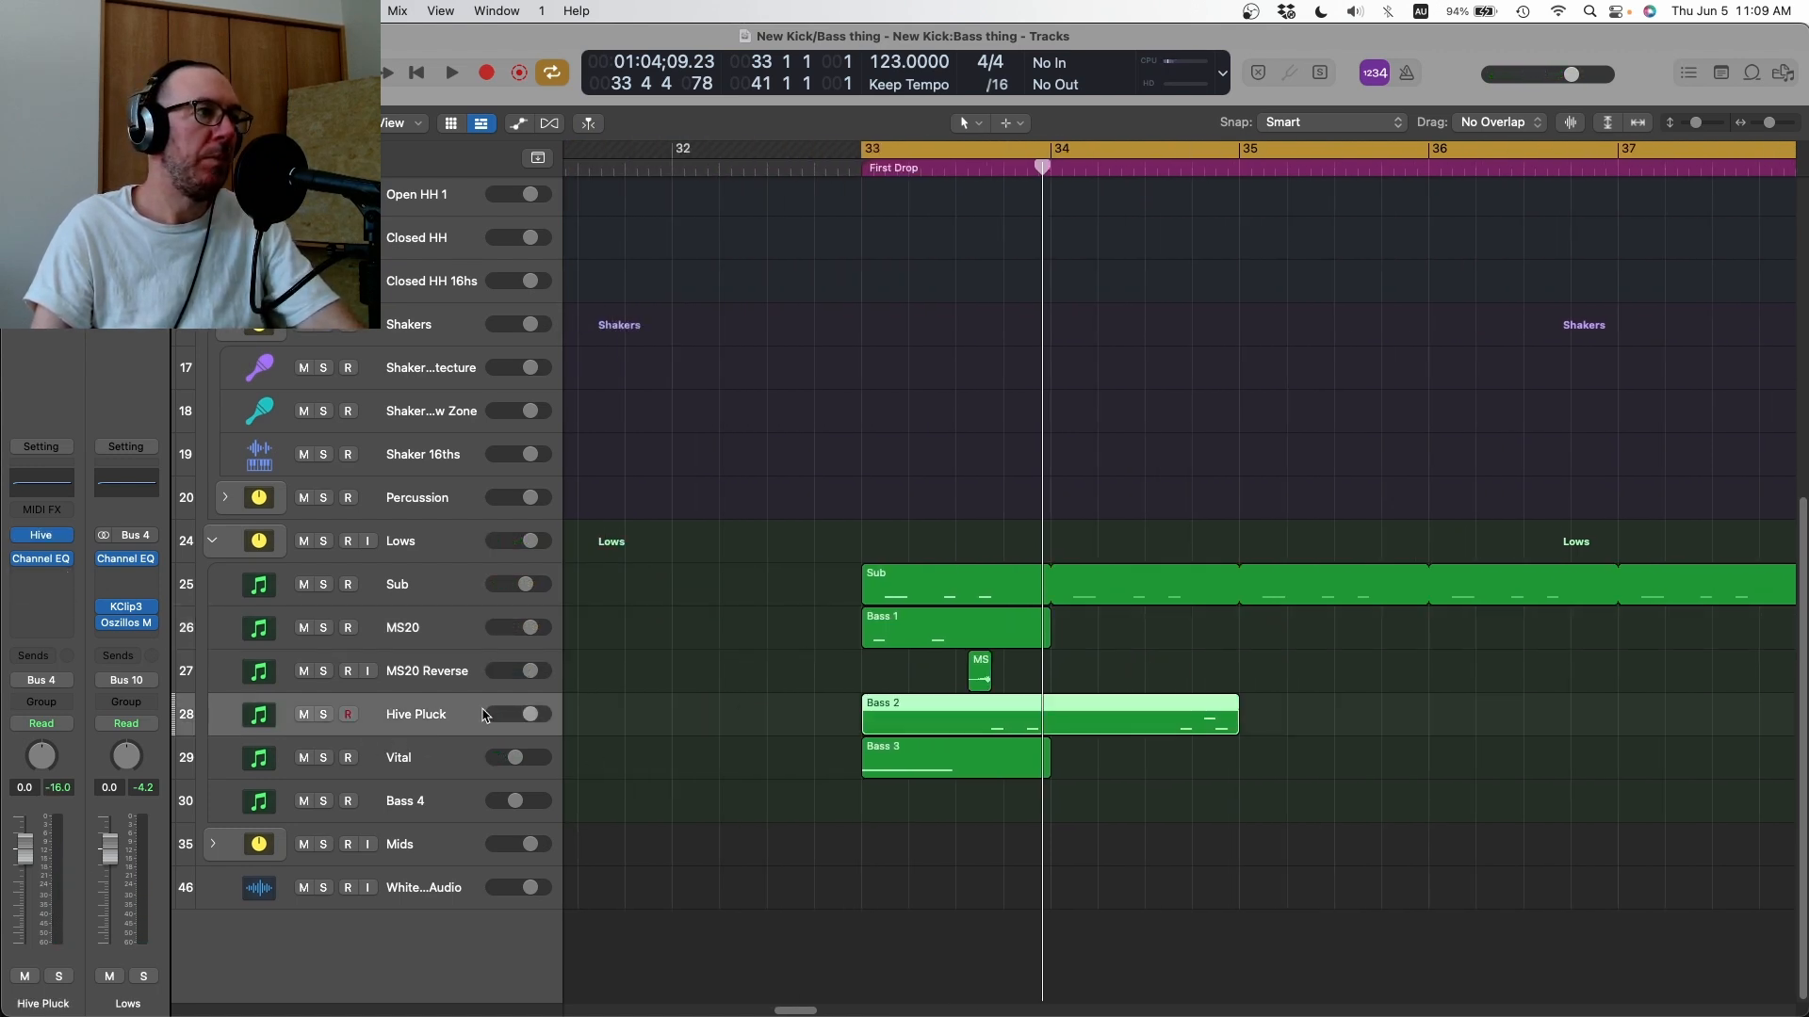
left_click(395, 680)
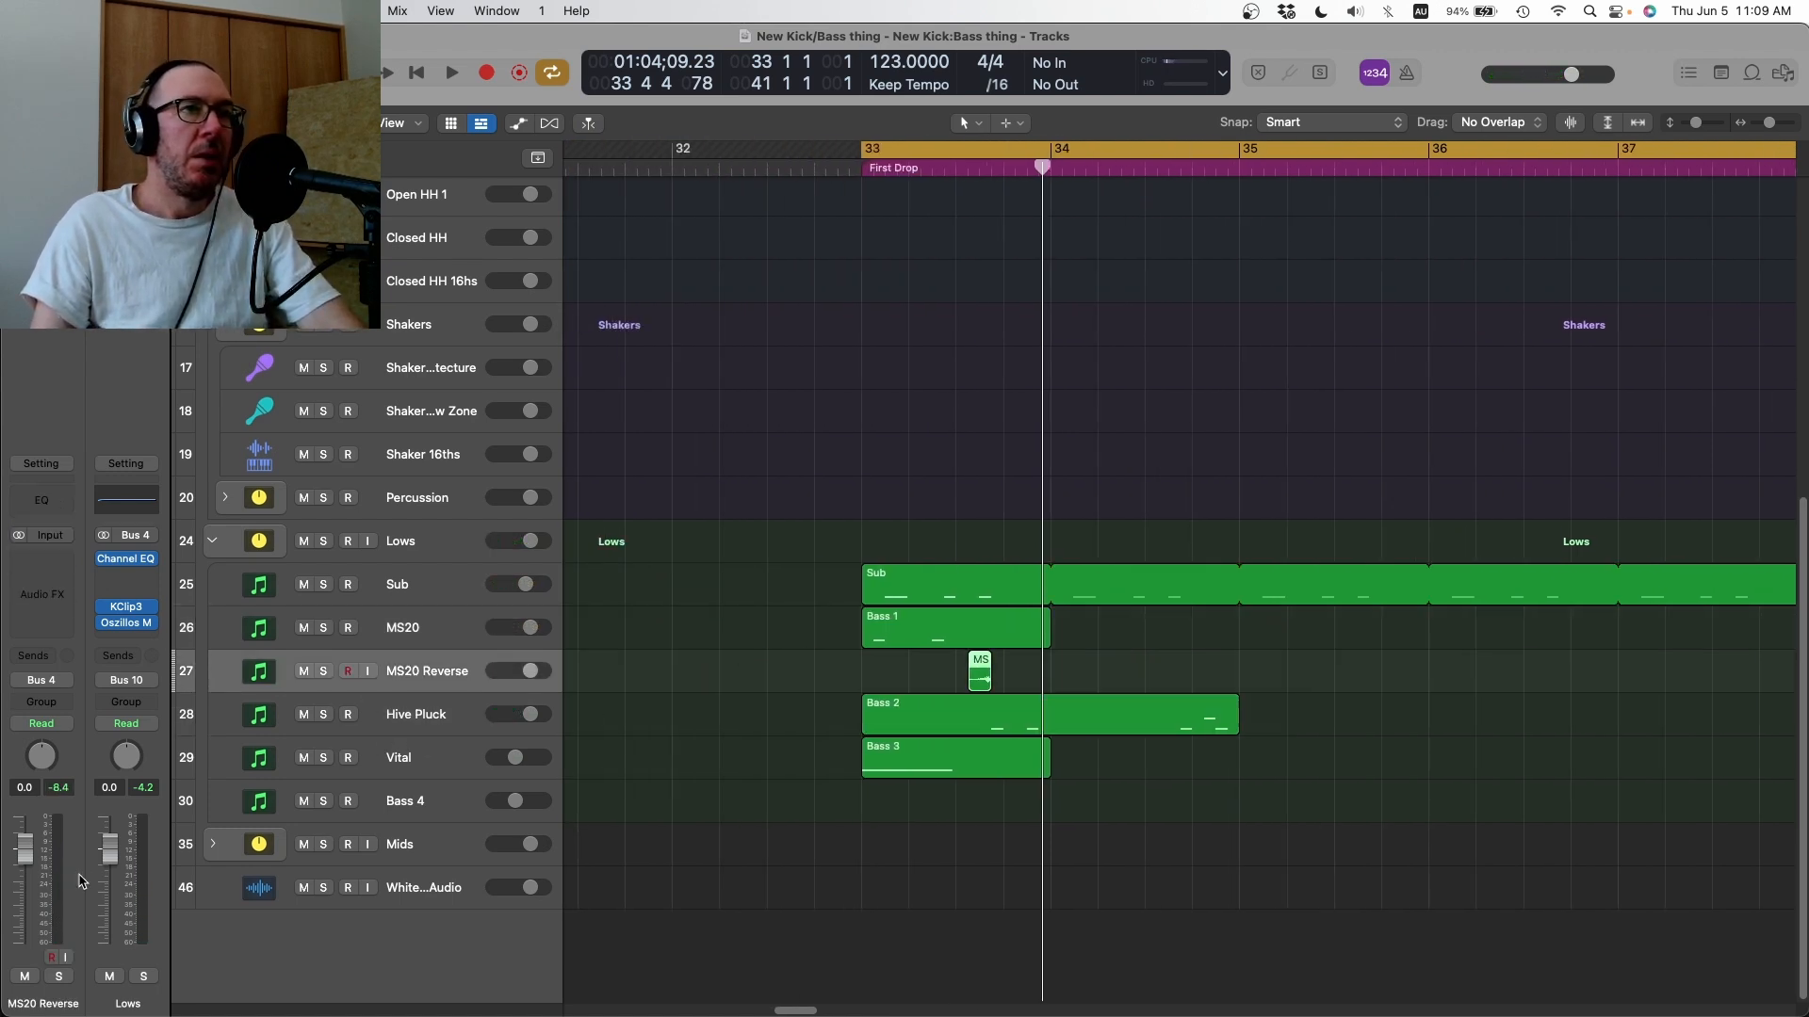
left_click(419, 774)
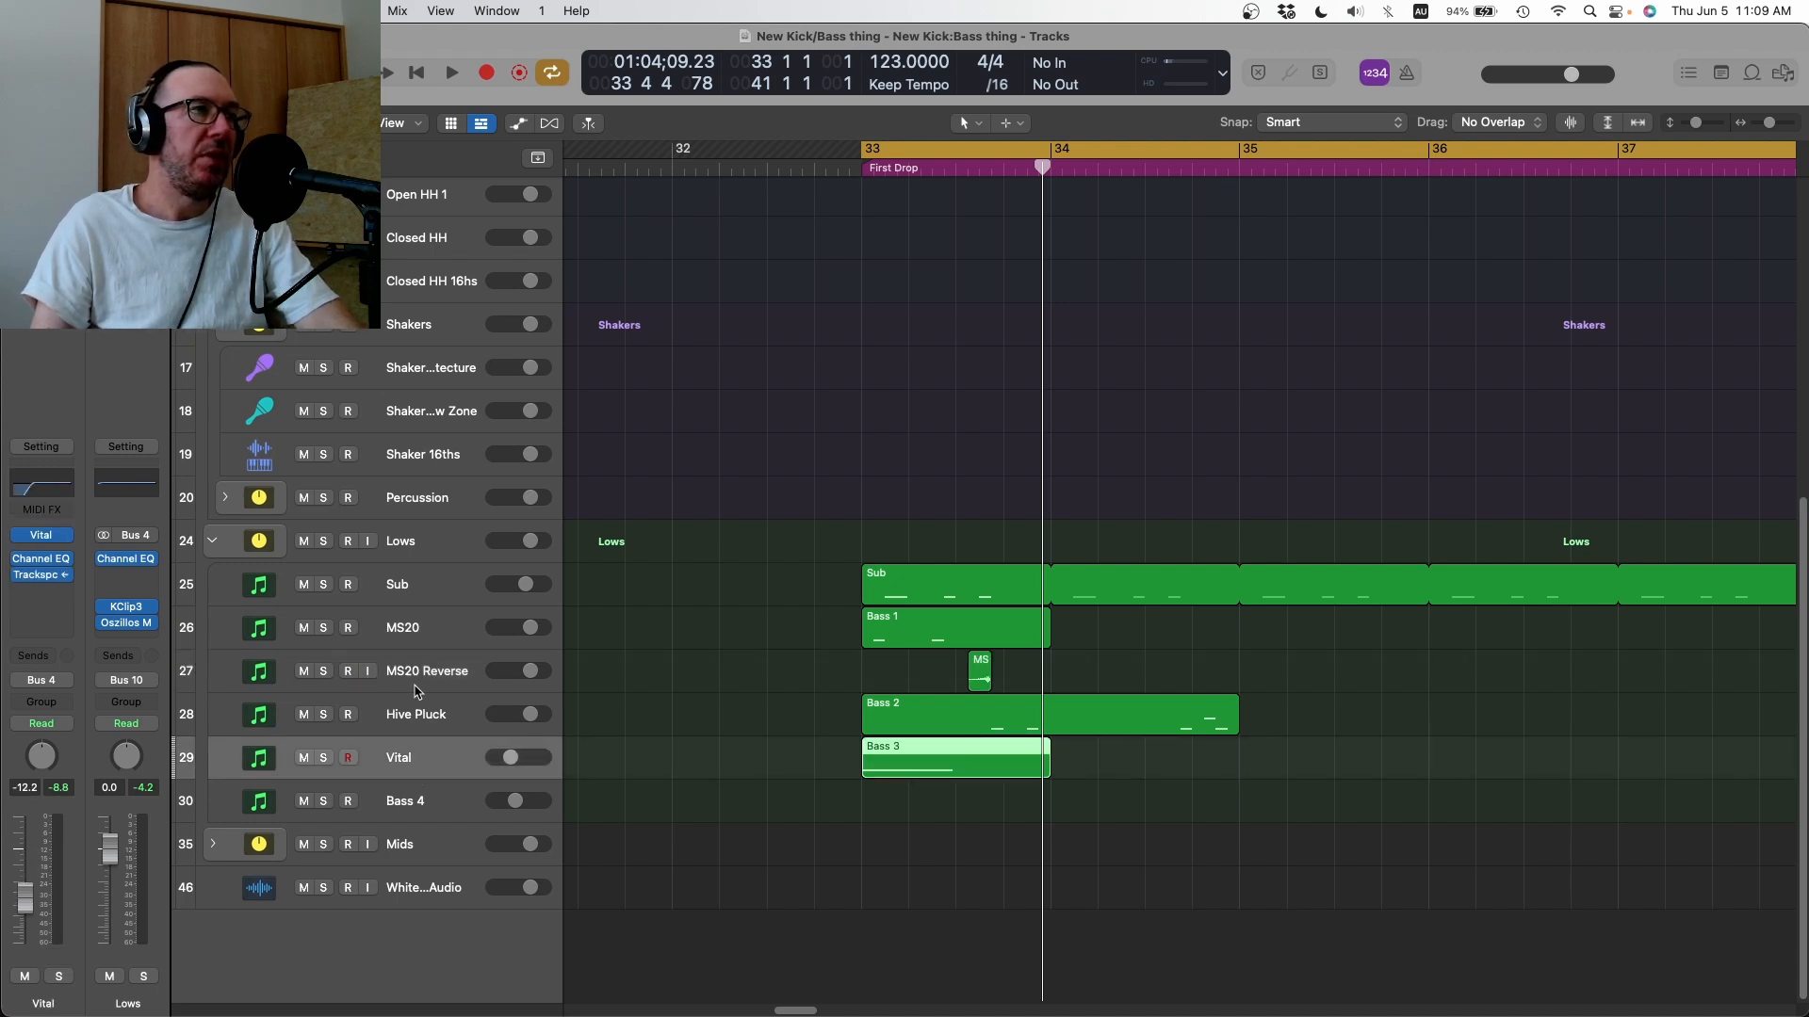
left_click(433, 721)
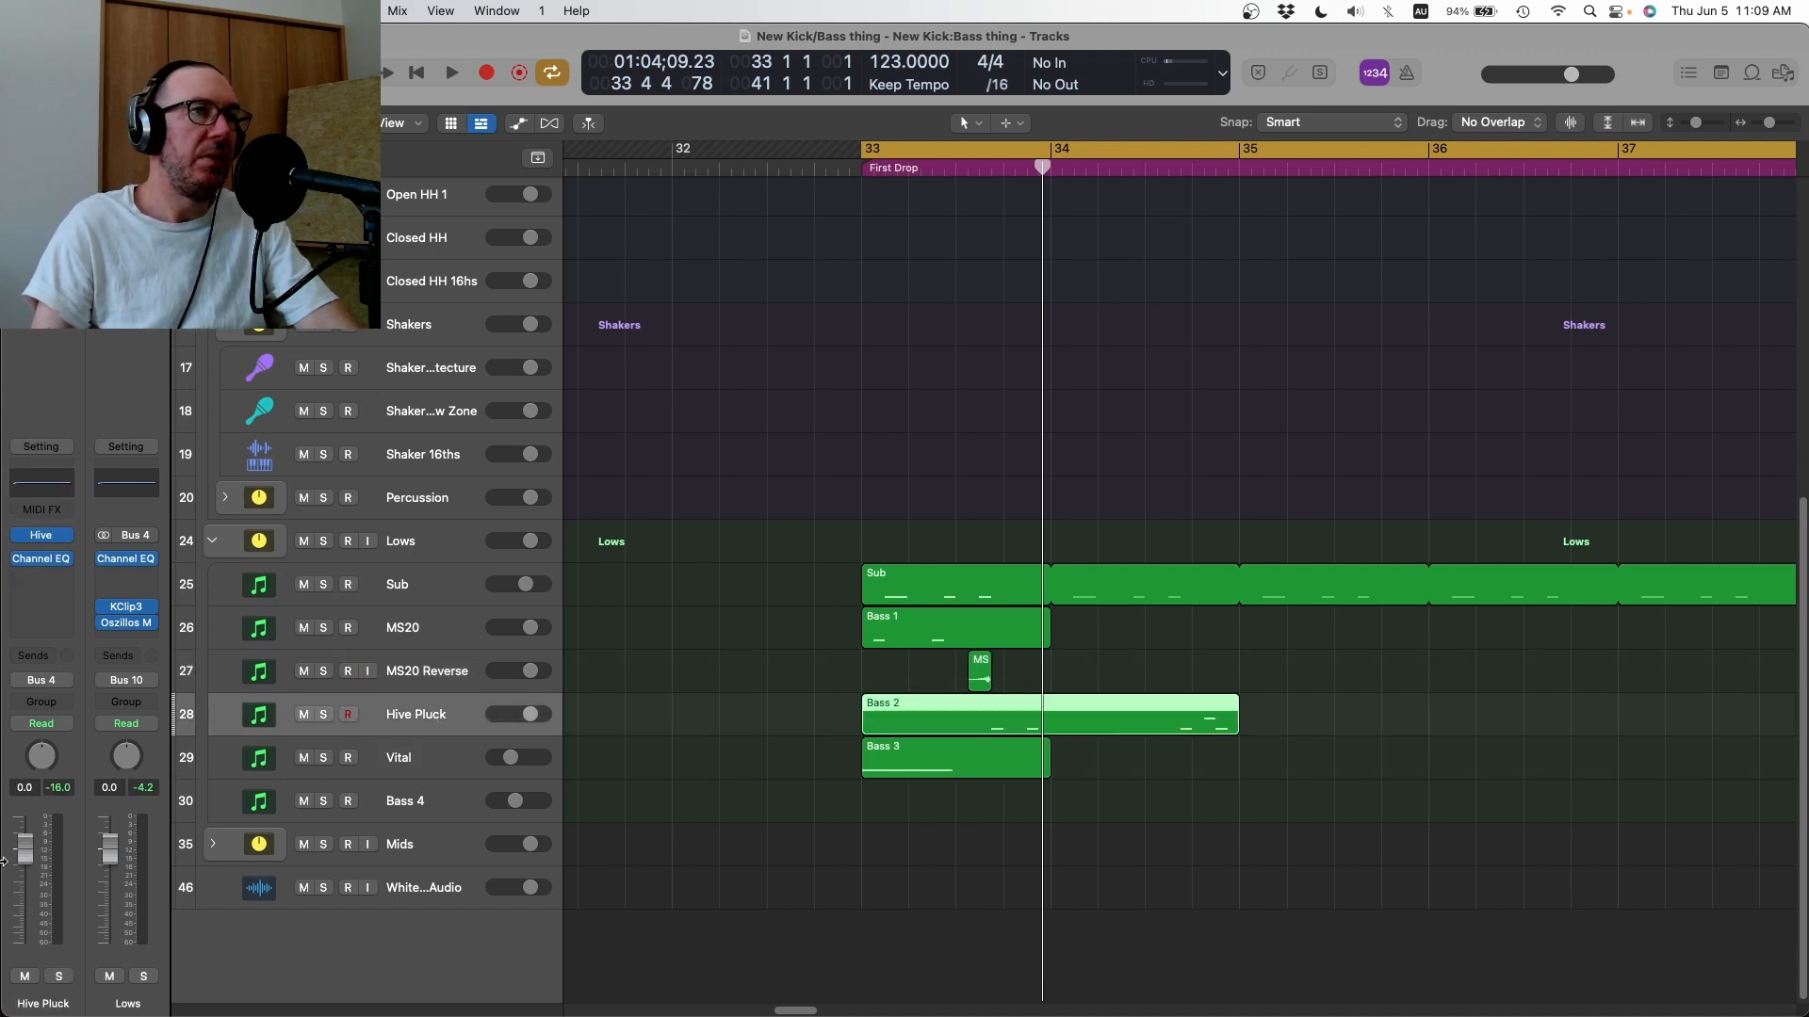
left_click(417, 600)
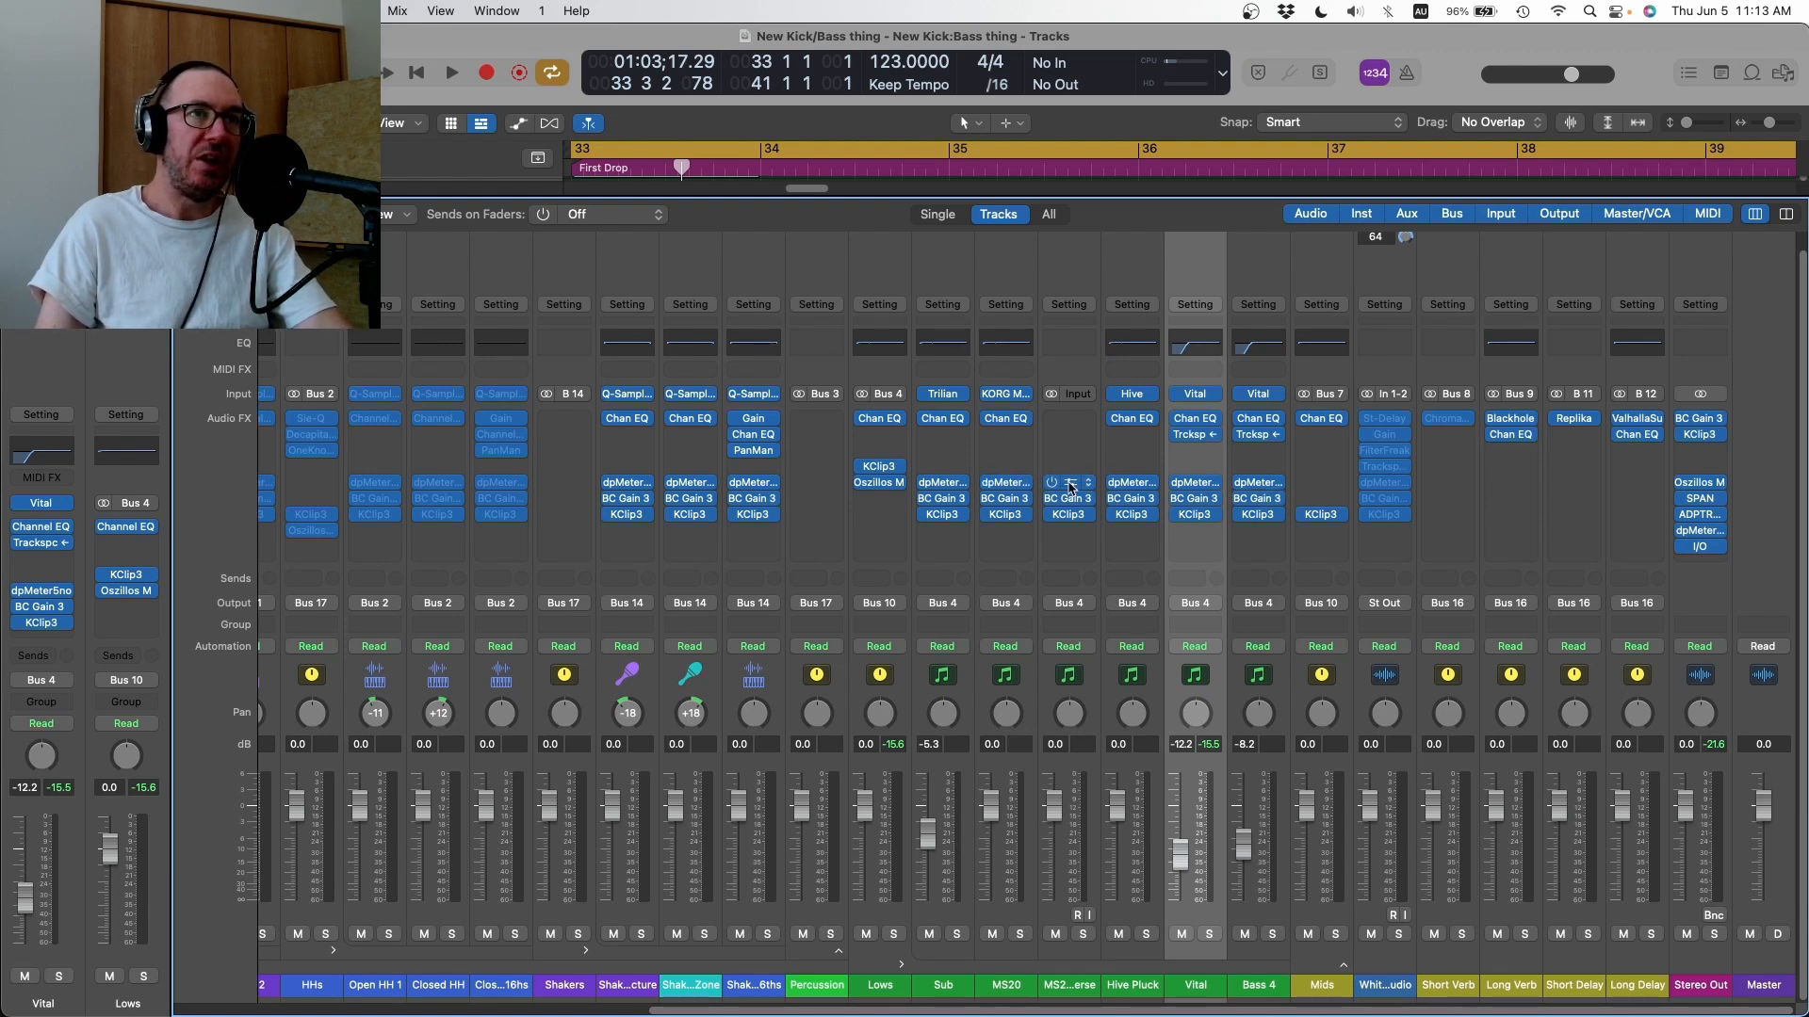
- Inspect the peak level in the dpMeter5 on the MS20 channel and close the mixer
left_click(1007, 487)
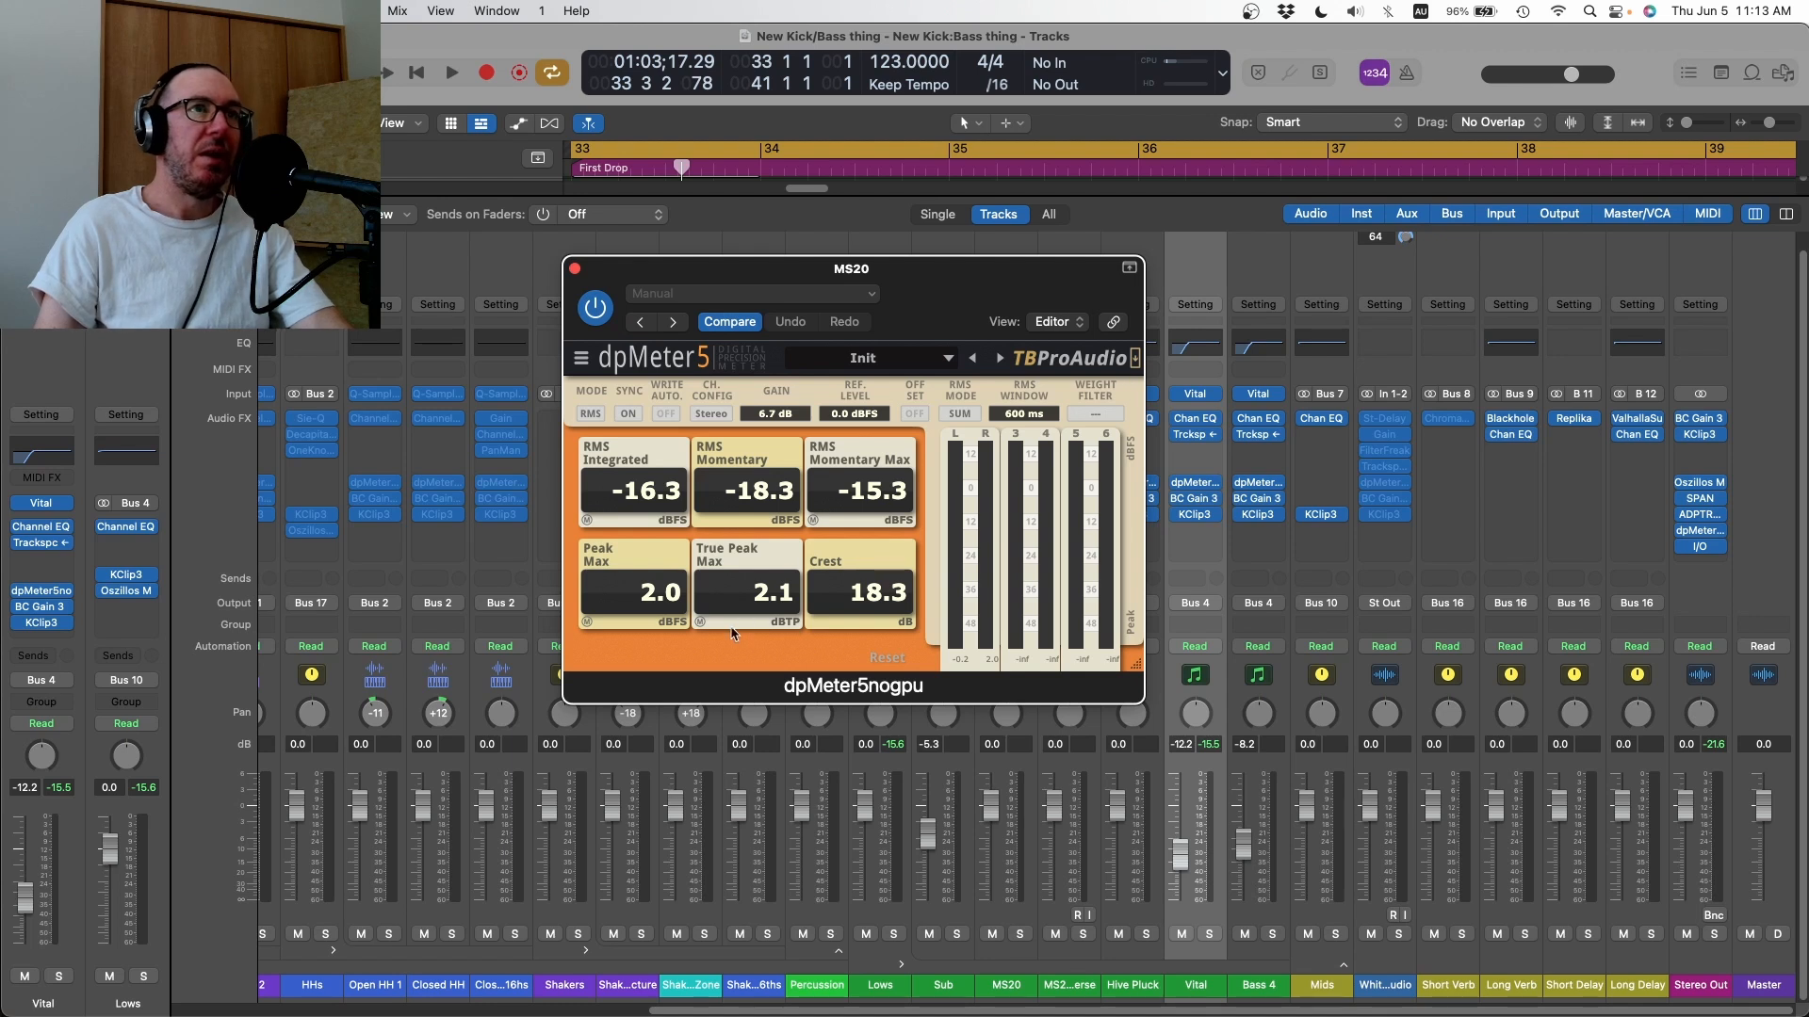
left_click(587, 623)
key("x")
- Repeat the Bass 1 and Bass 2 regions up to bar 38 while playing the section
key("space")
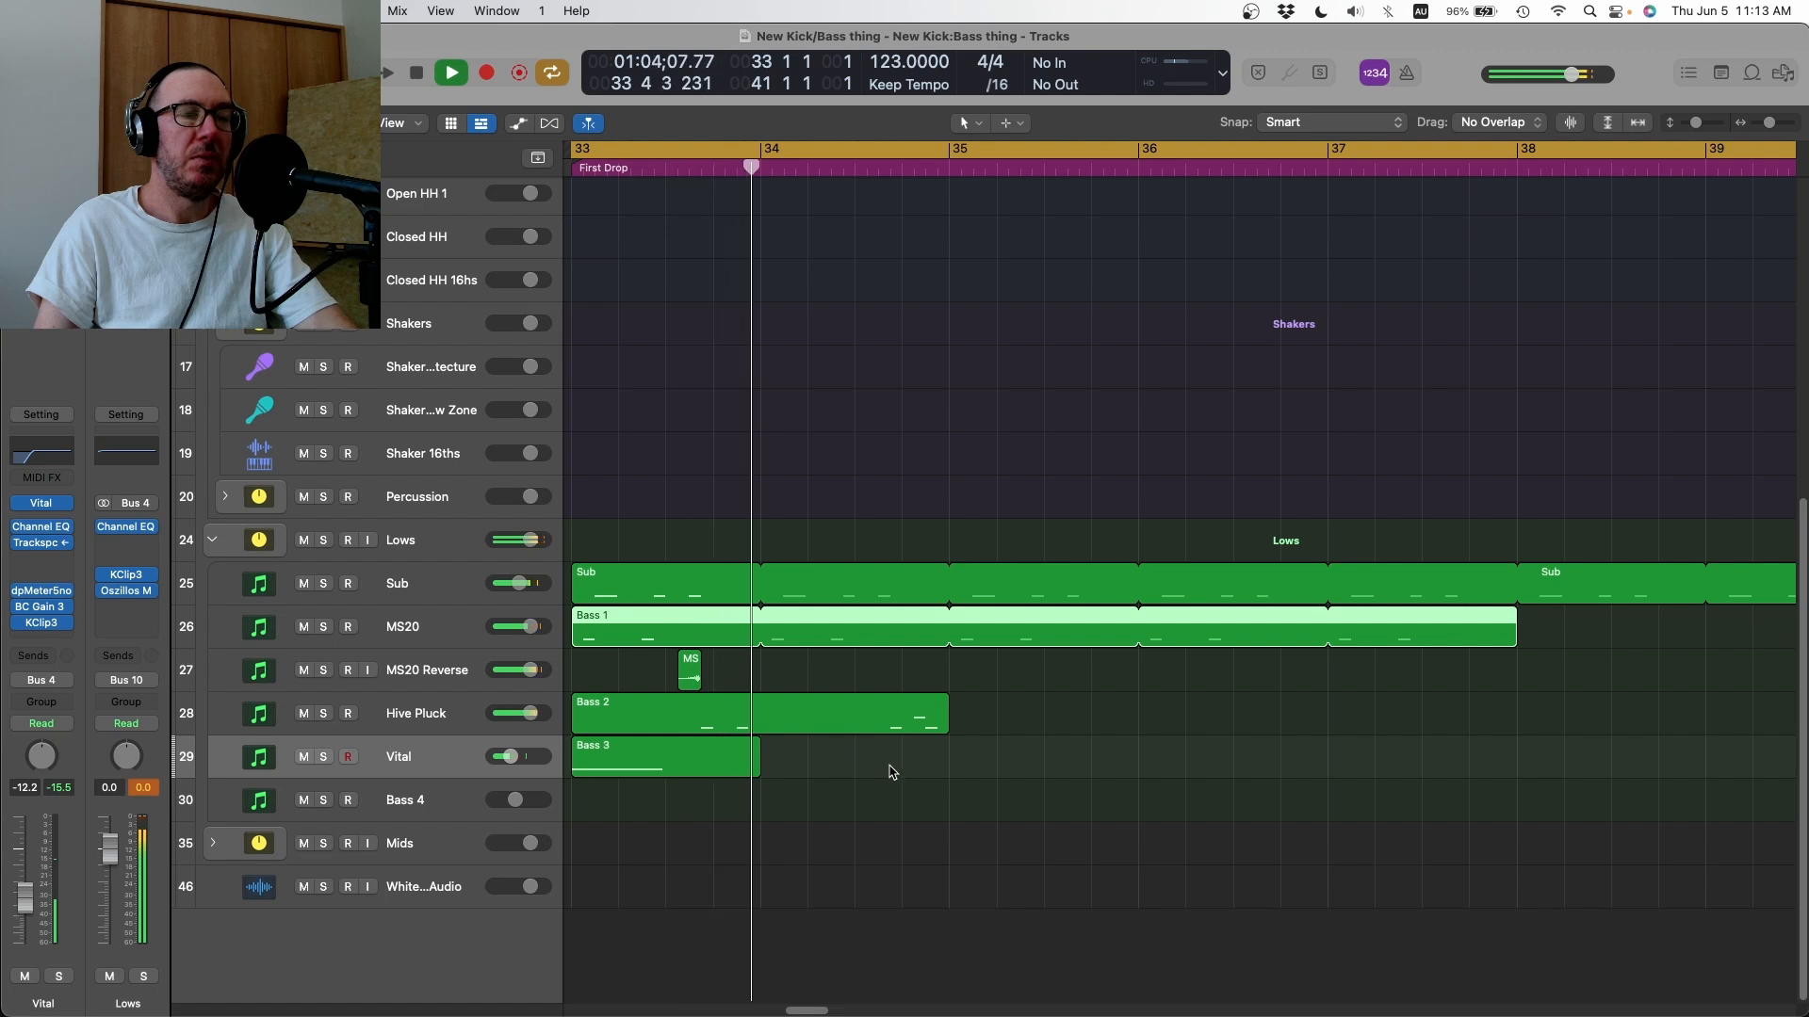
left_click_drag(1422, 728, 1517, 722)
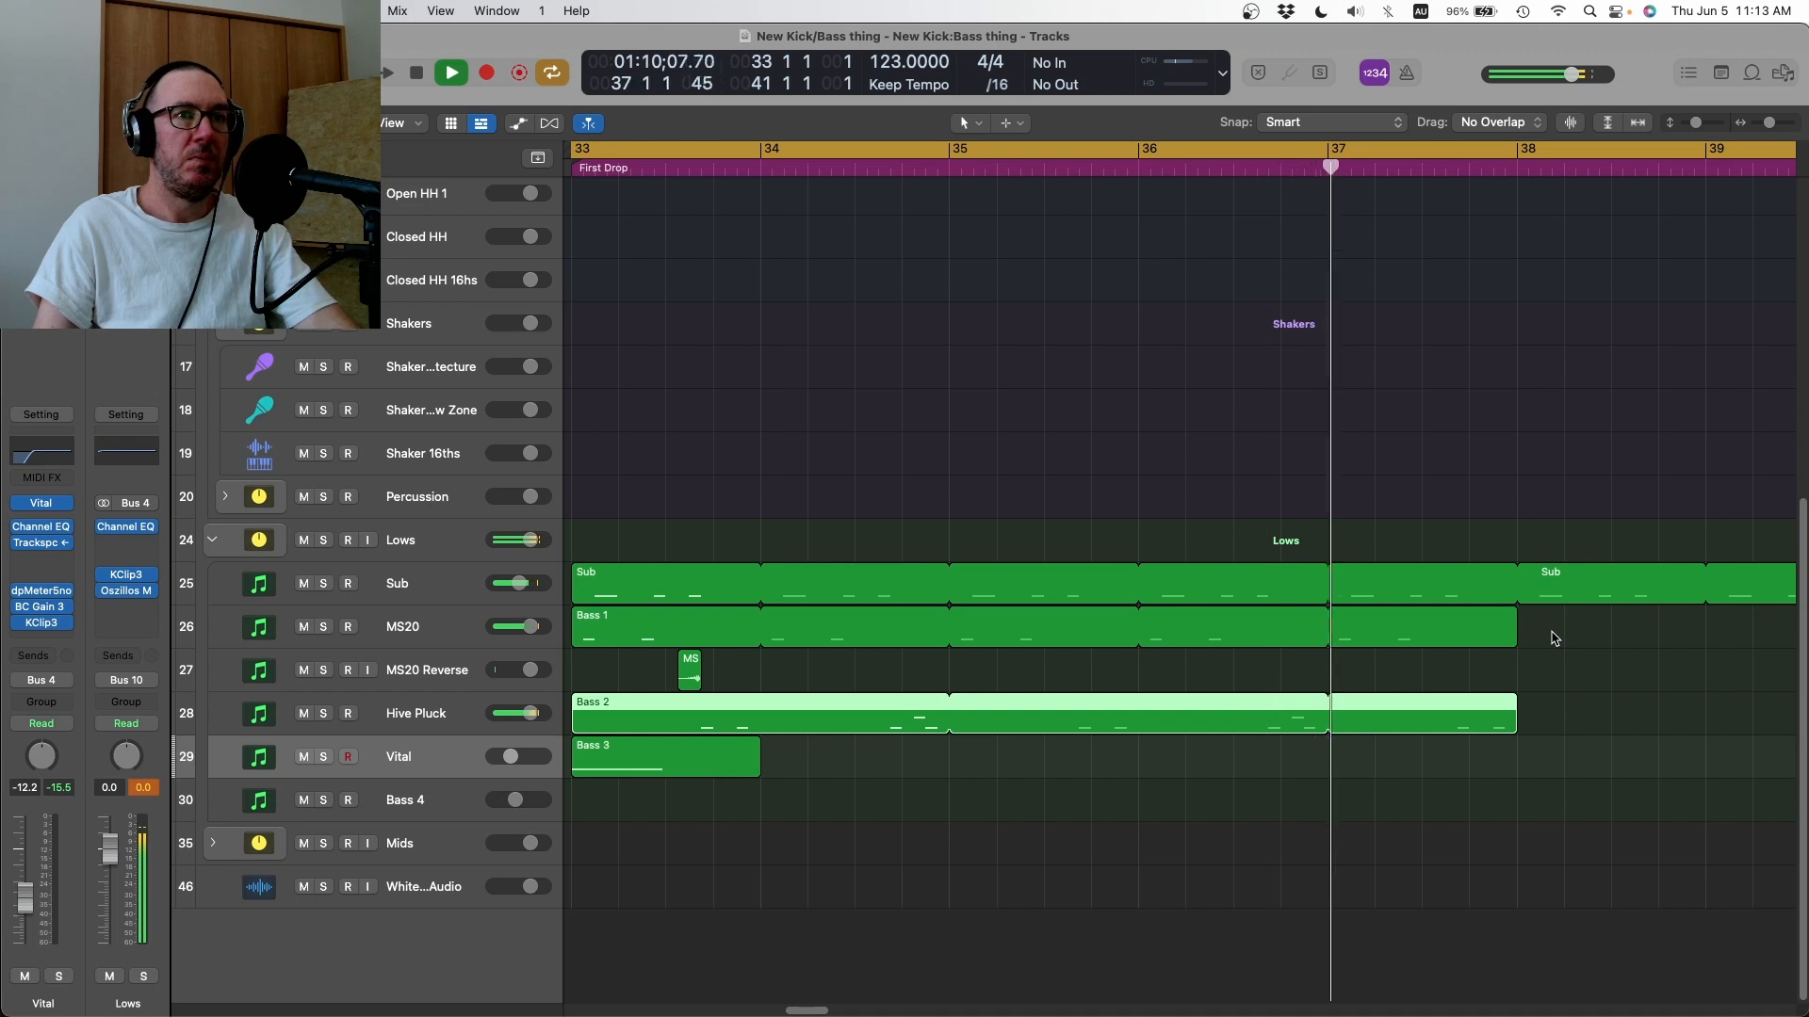
key("space")
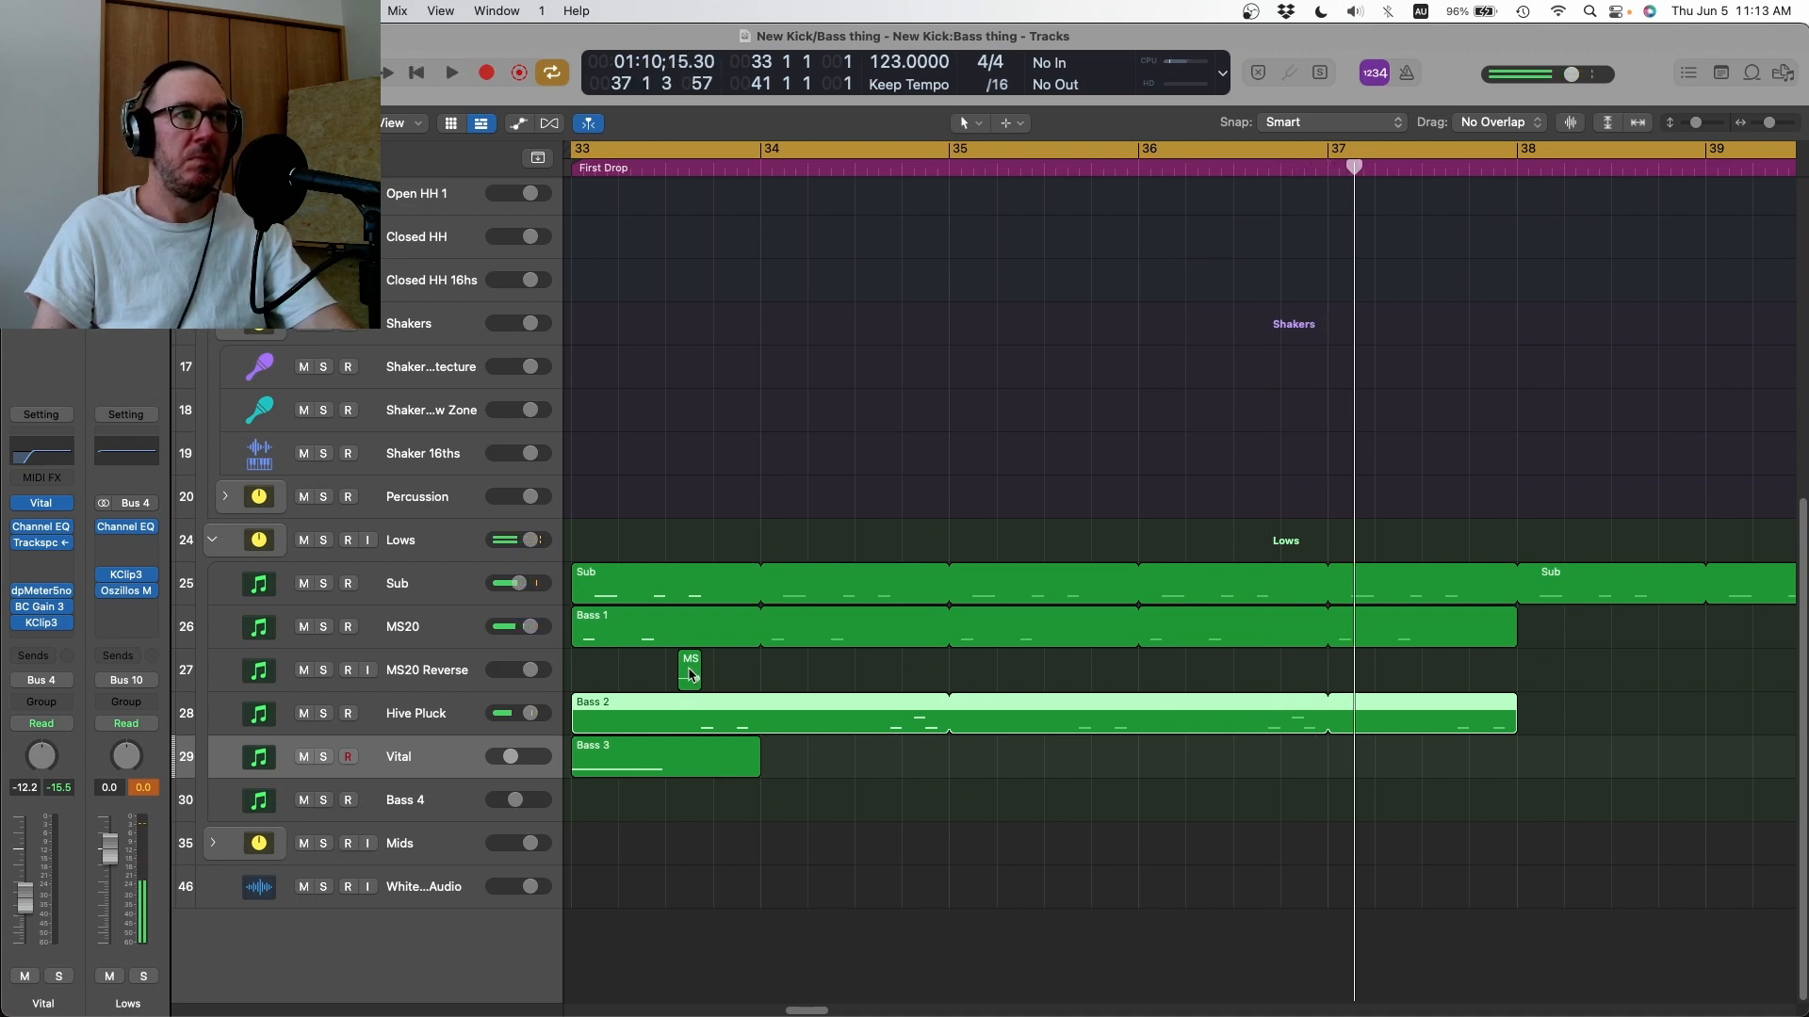
- Extend the Bass 1 and Bass 2 repeats to bar 41 and copy the Bass 3 region to bar 41
left_click_drag(1545, 634, 1489, 726)
key("super+Left")
key("super+Left")
left_click_drag(987, 625, 1237, 643)
left_click_drag(614, 765, 1274, 765)
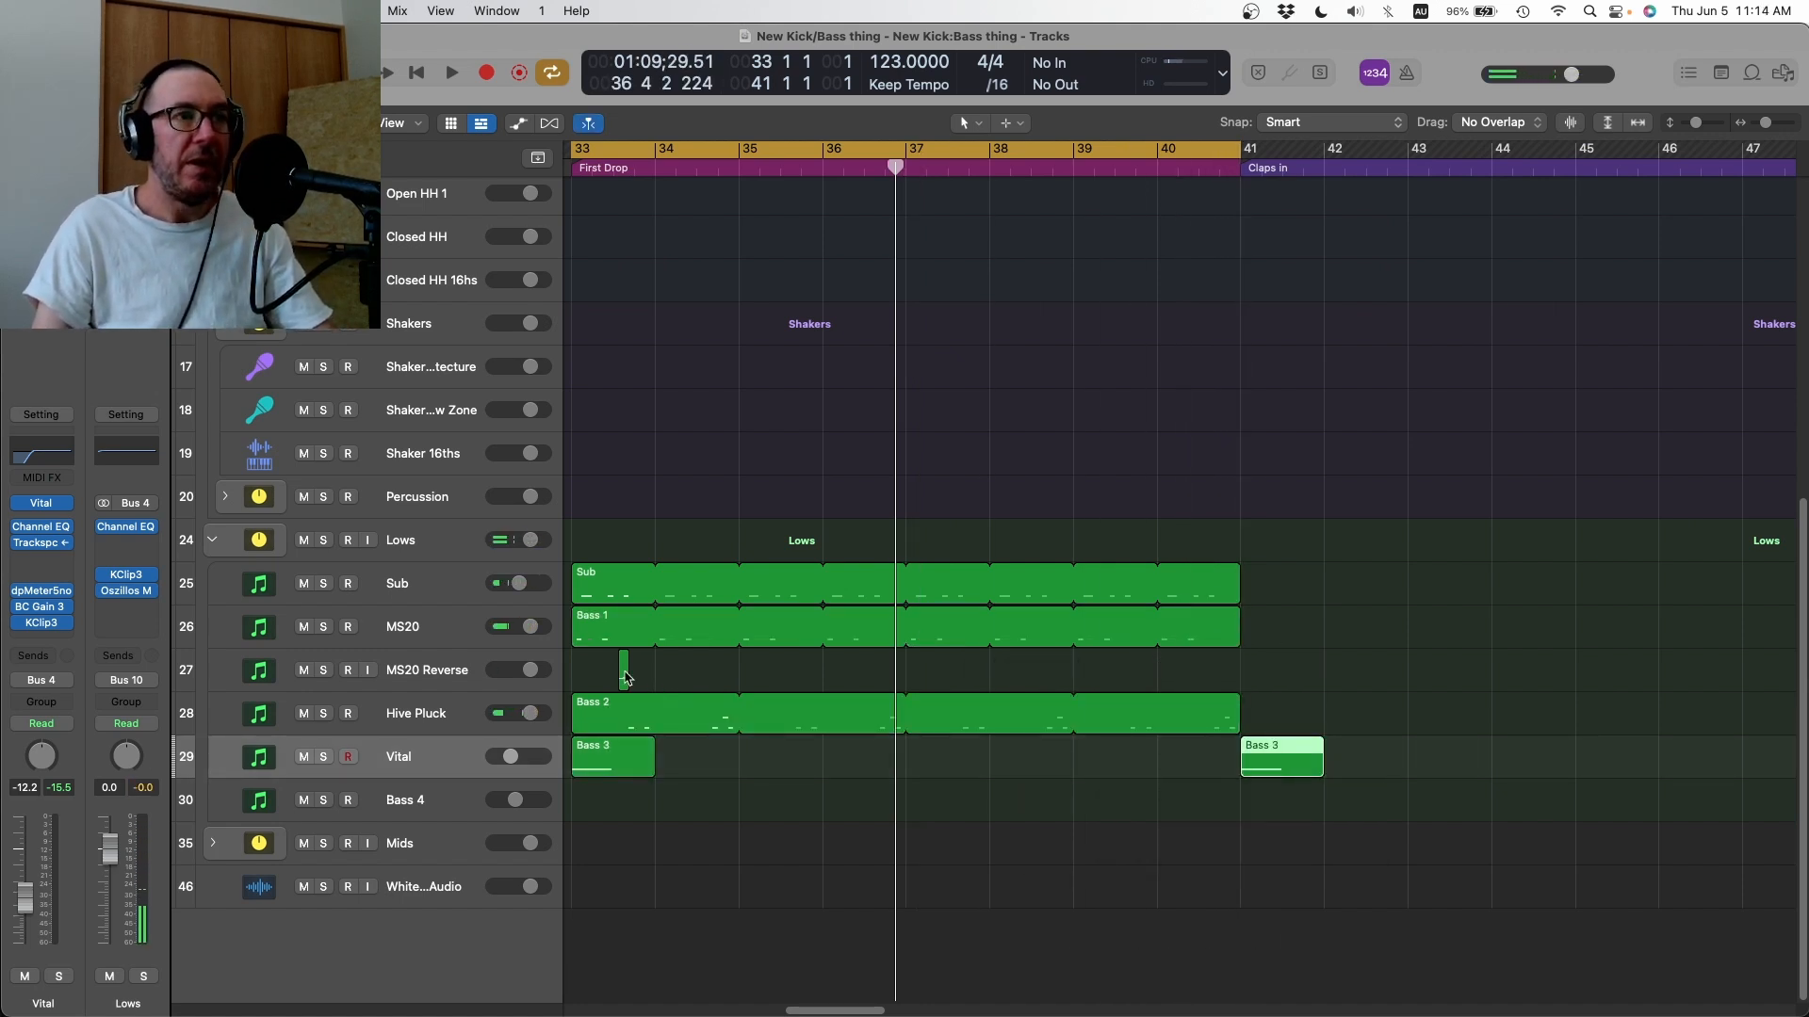
- Copy the MS20 Reverse region to bar 37 and undo the last note moves in the Bass 2 region
left_click_drag(623, 676, 855, 683)
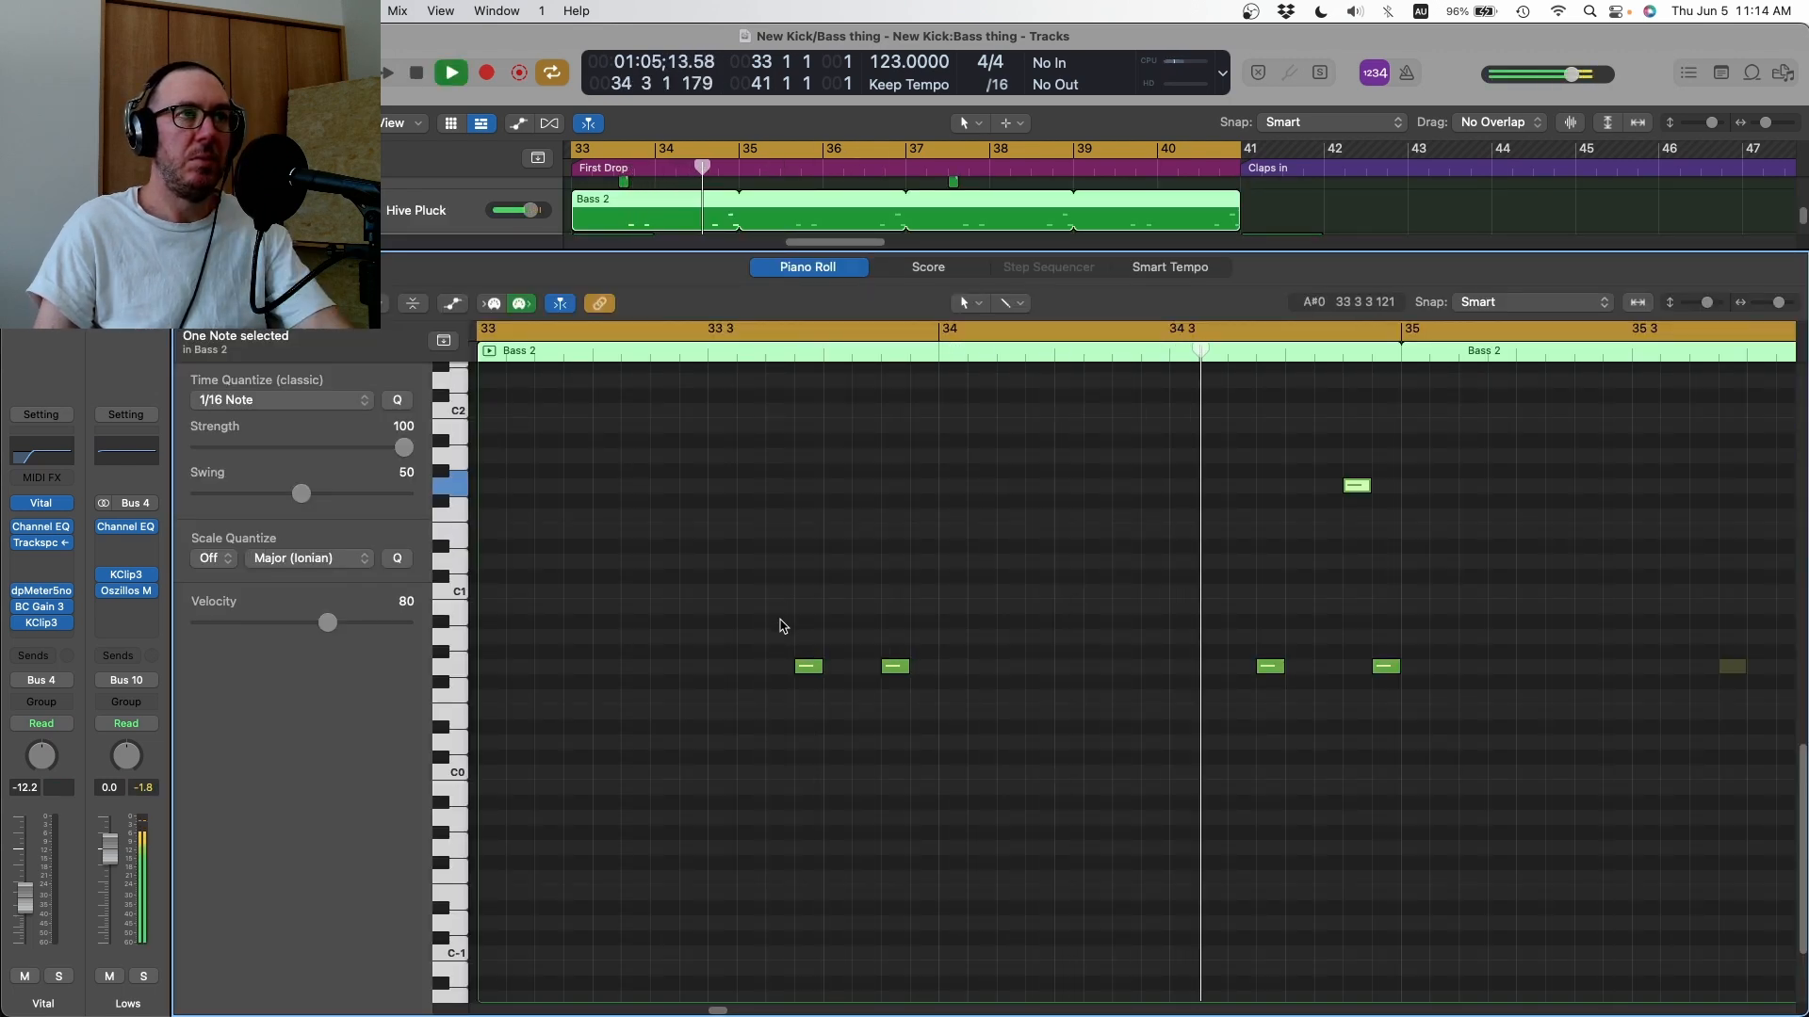
key("space")
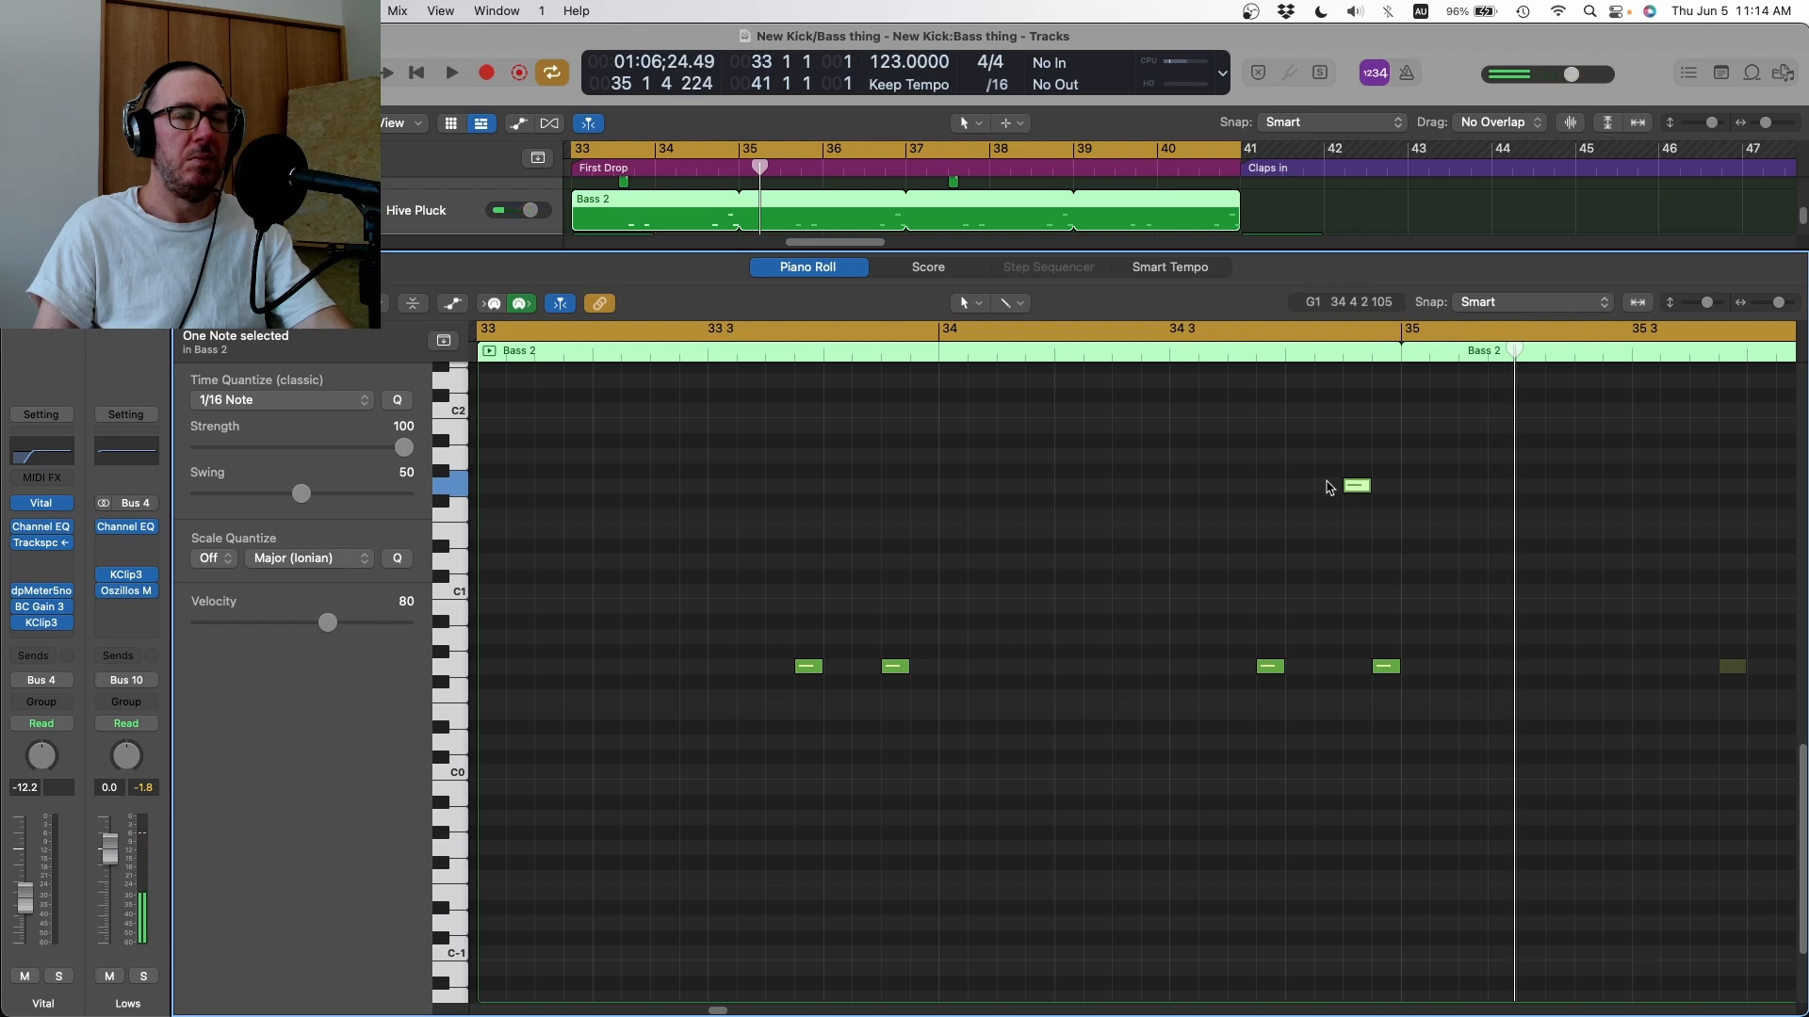
key("super+z")
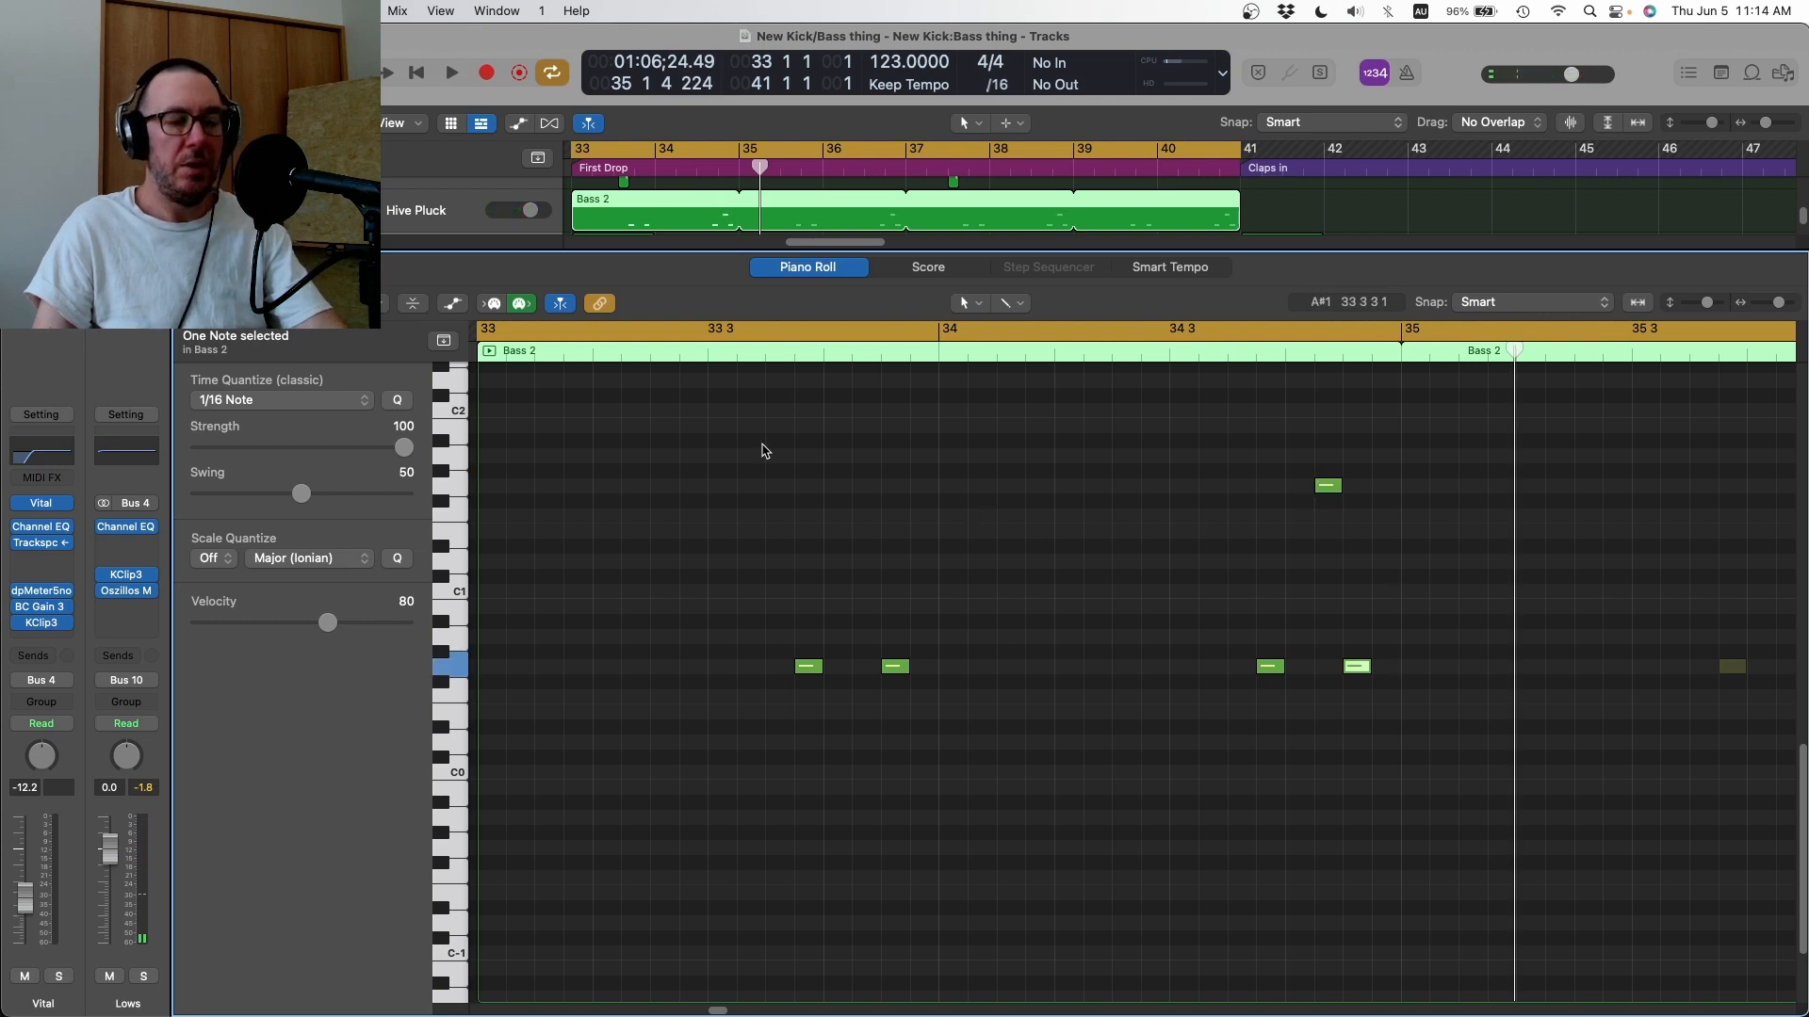
- Quantize all notes in the Sub, Bass 1, Bass 2 and both Bass 3 regions to 1/16 Swing B
left_click_drag(763, 453, 1631, 848)
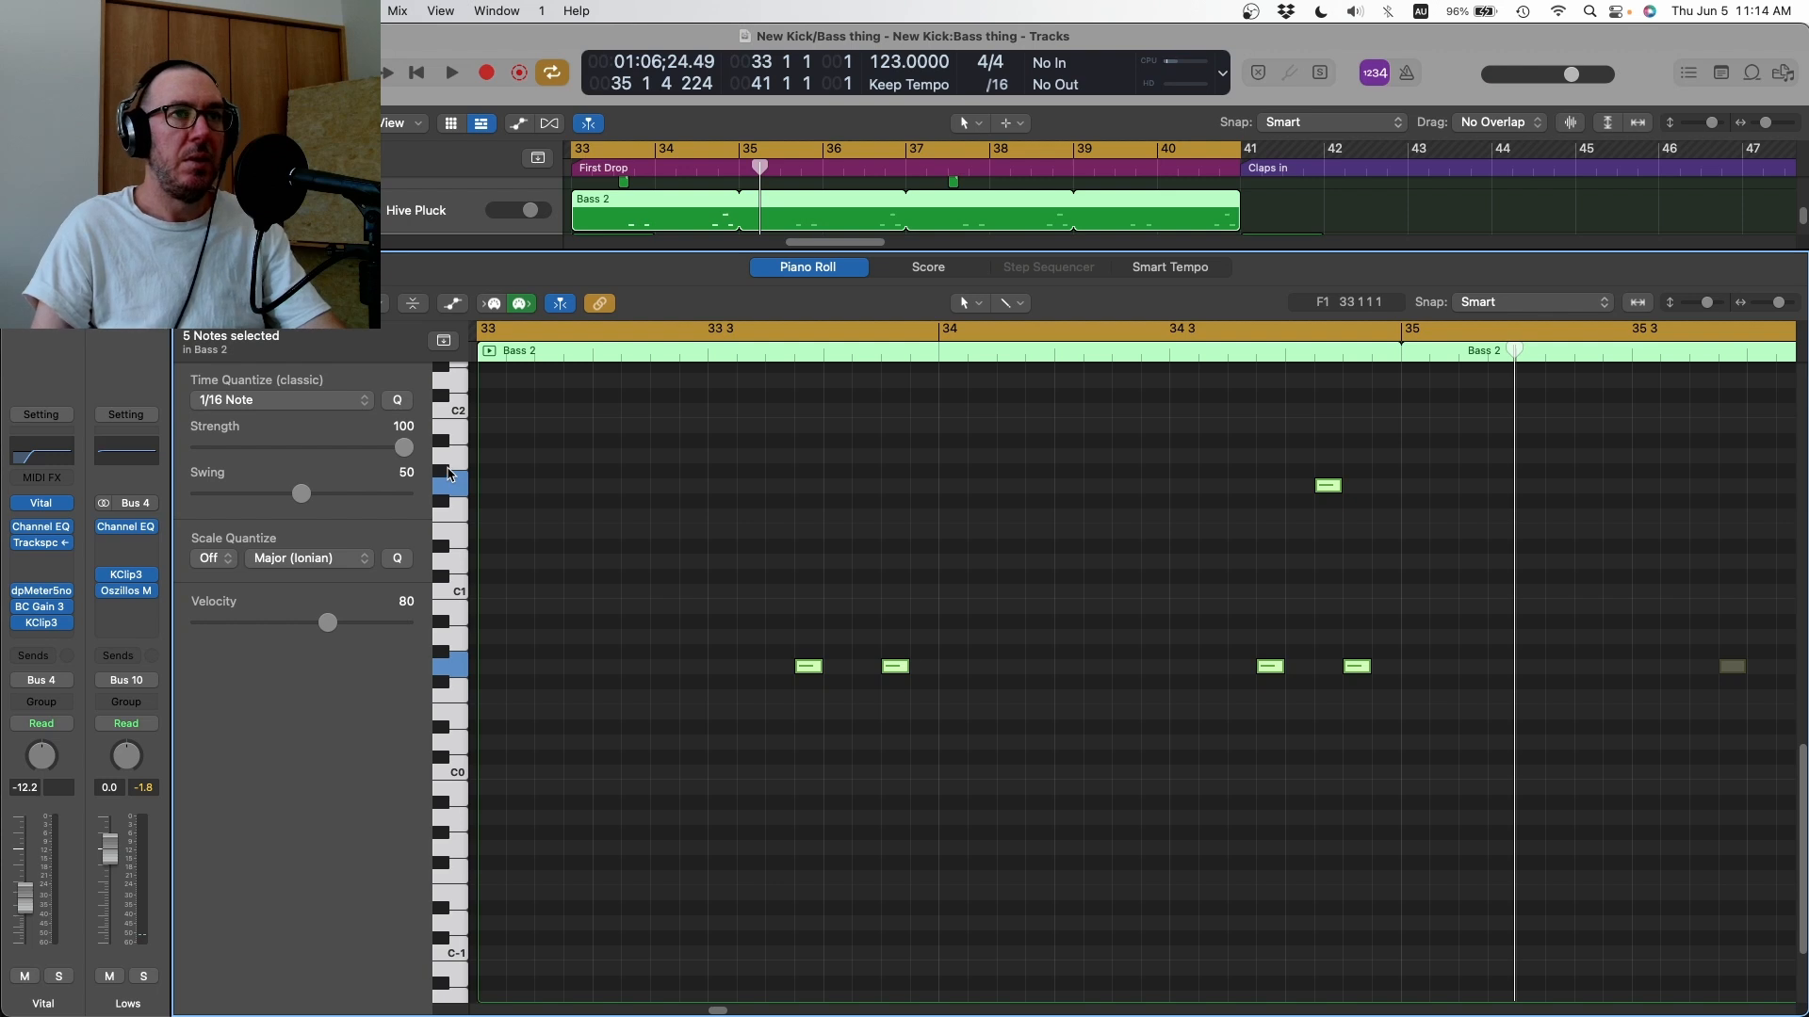
key("x")
key("x")
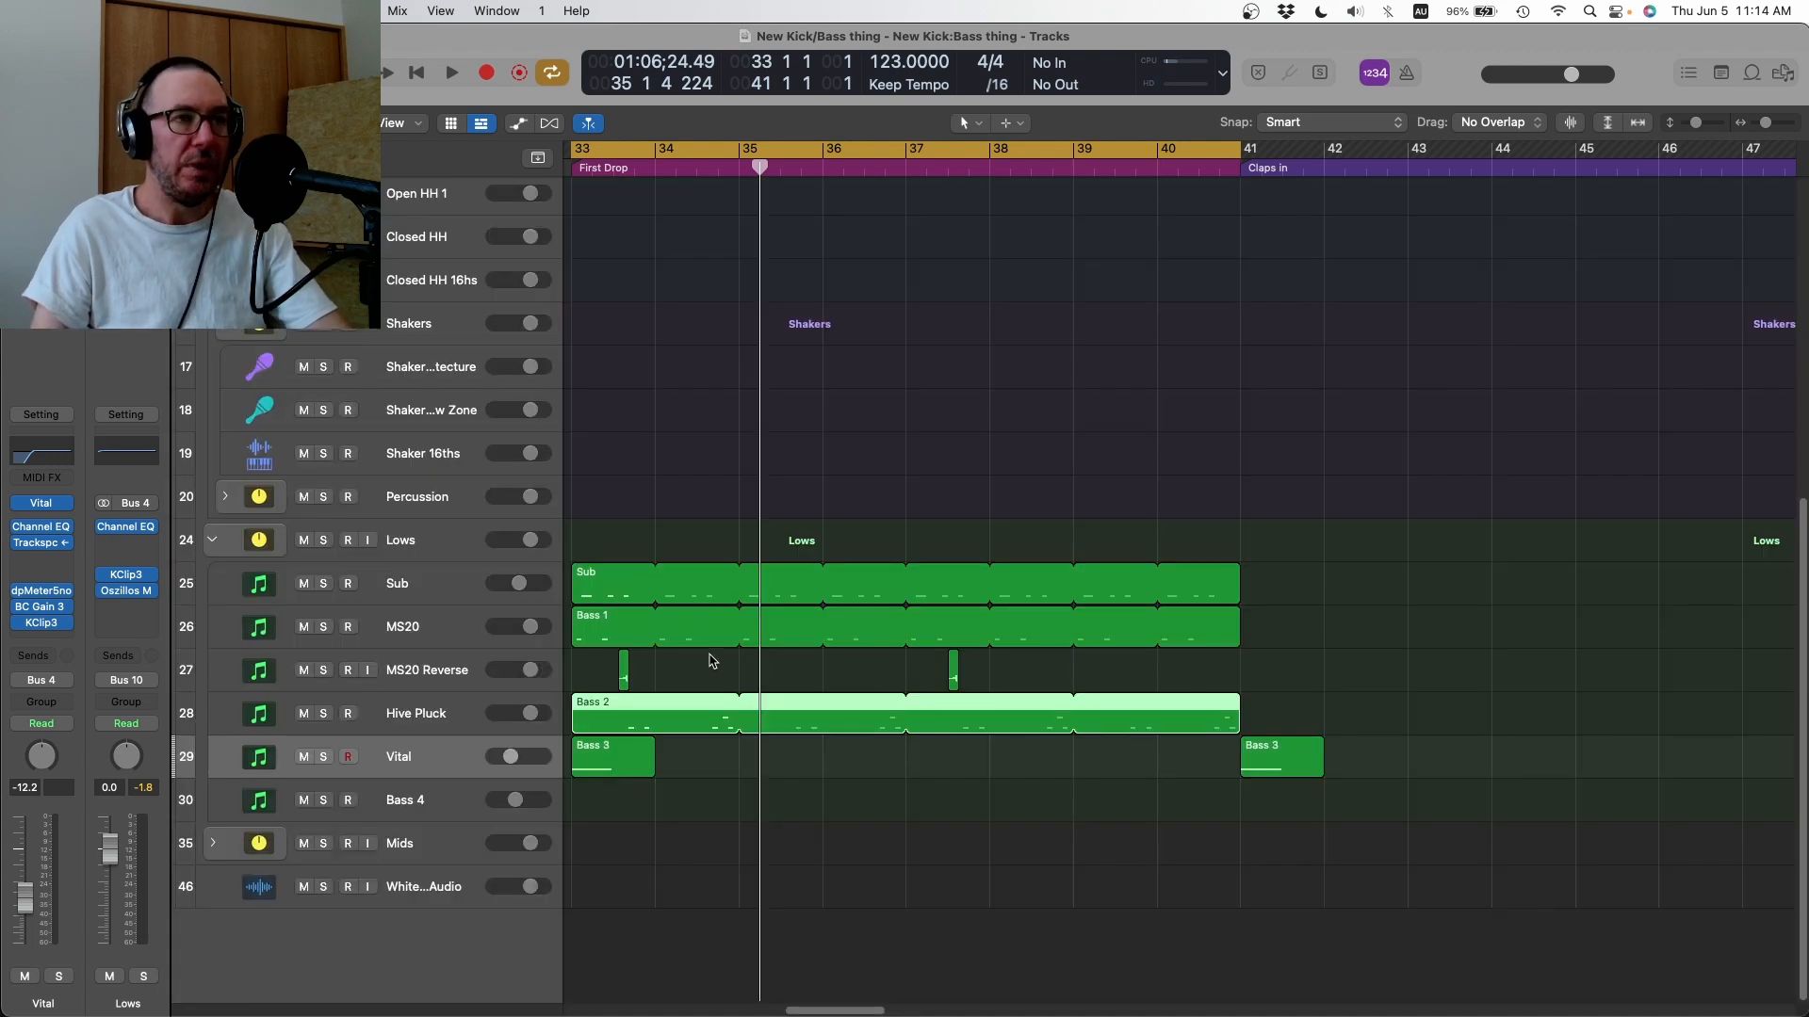
left_click_drag(593, 544, 1460, 790)
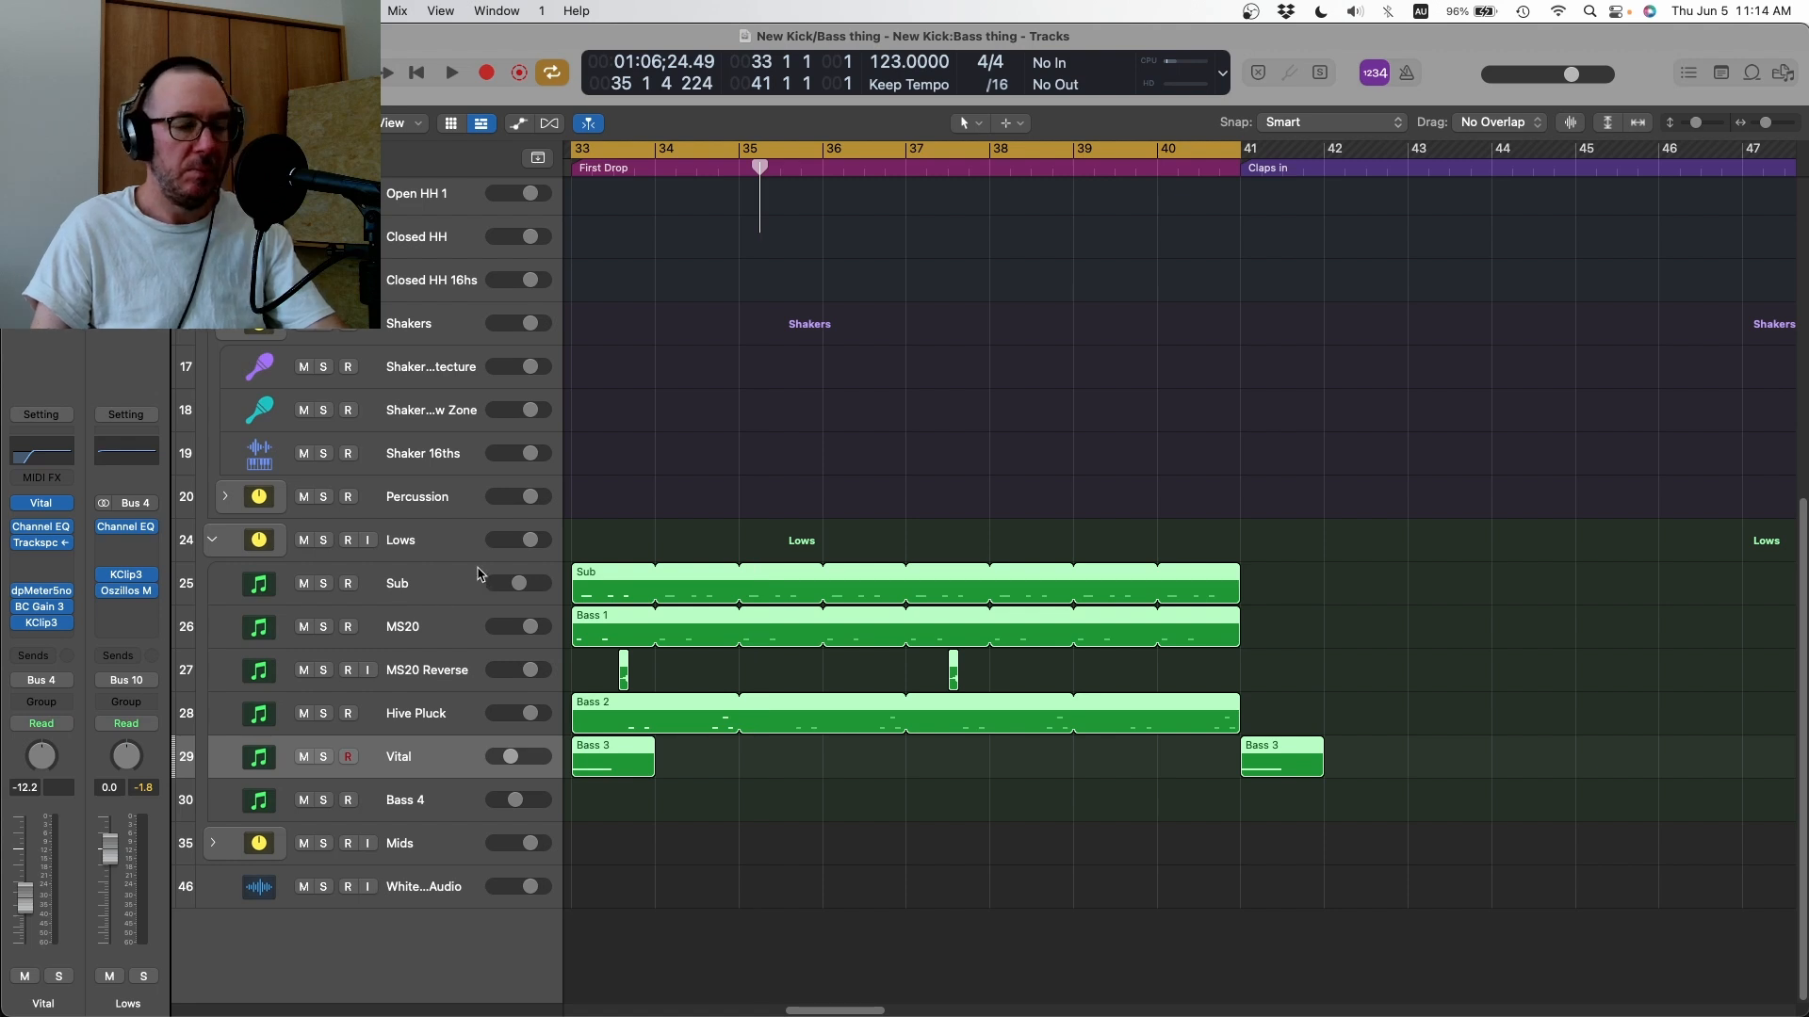
key("p")
key("super+a")
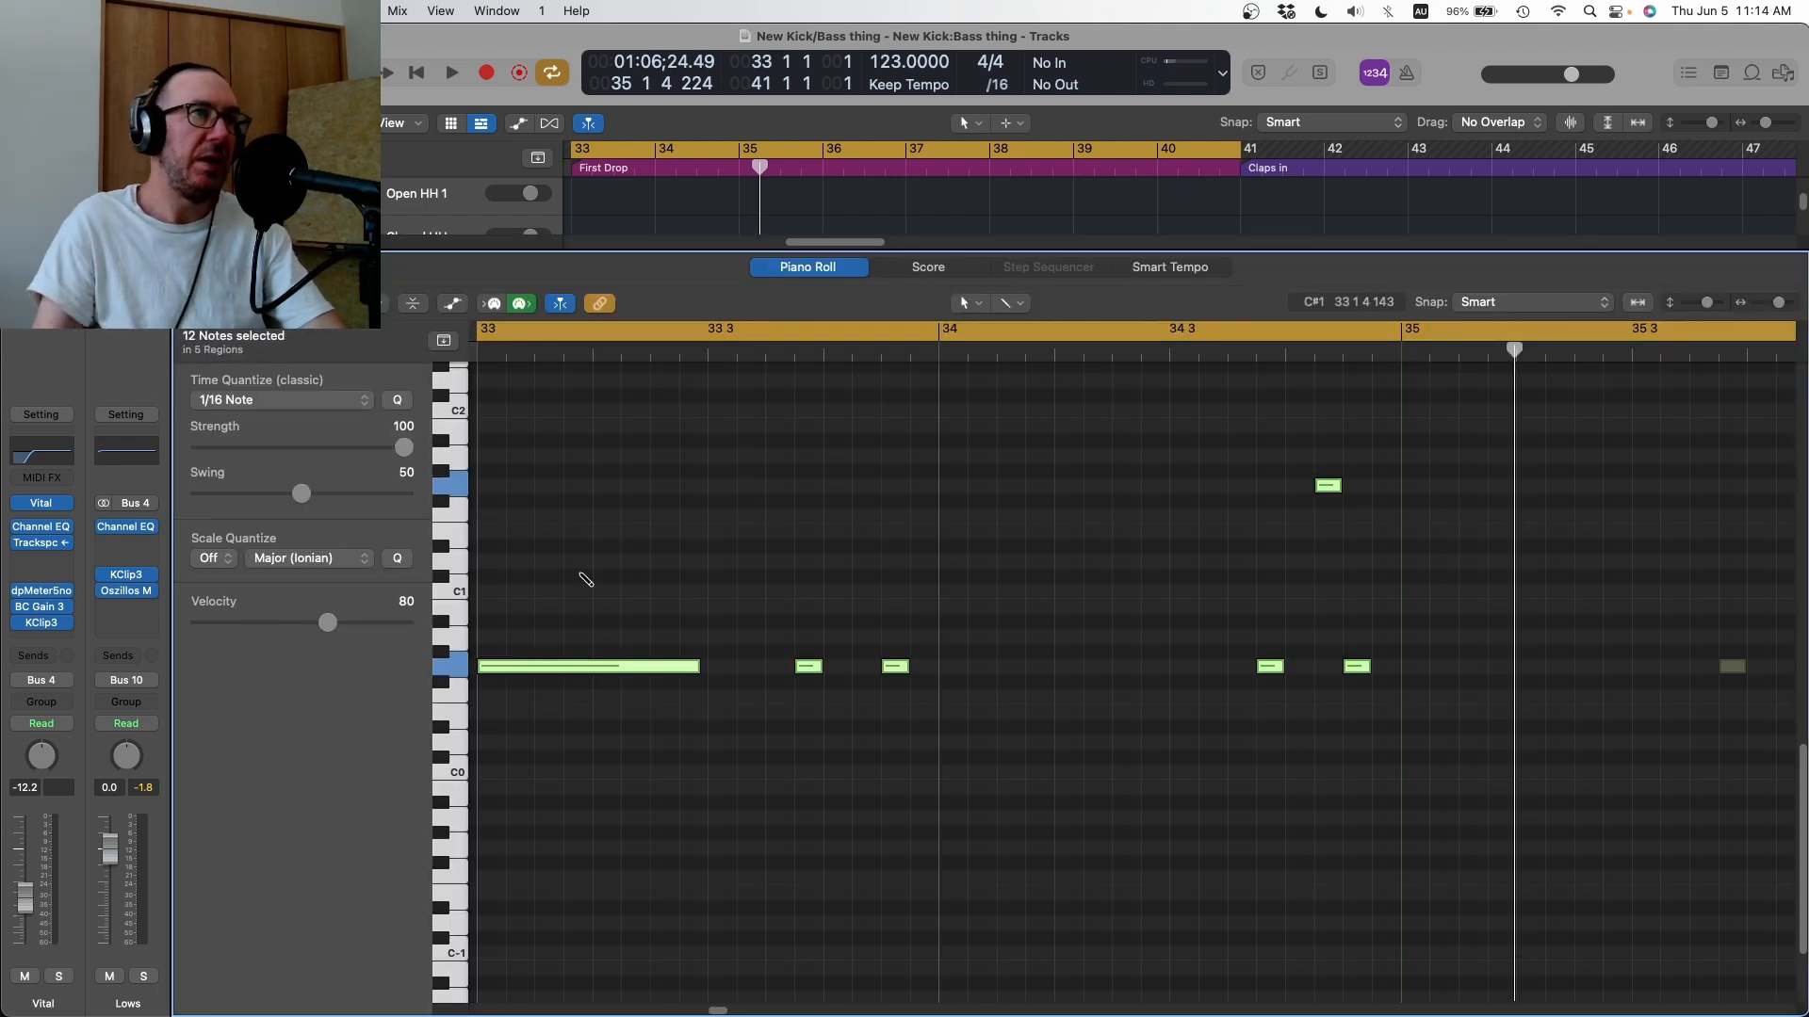
left_click(347, 407)
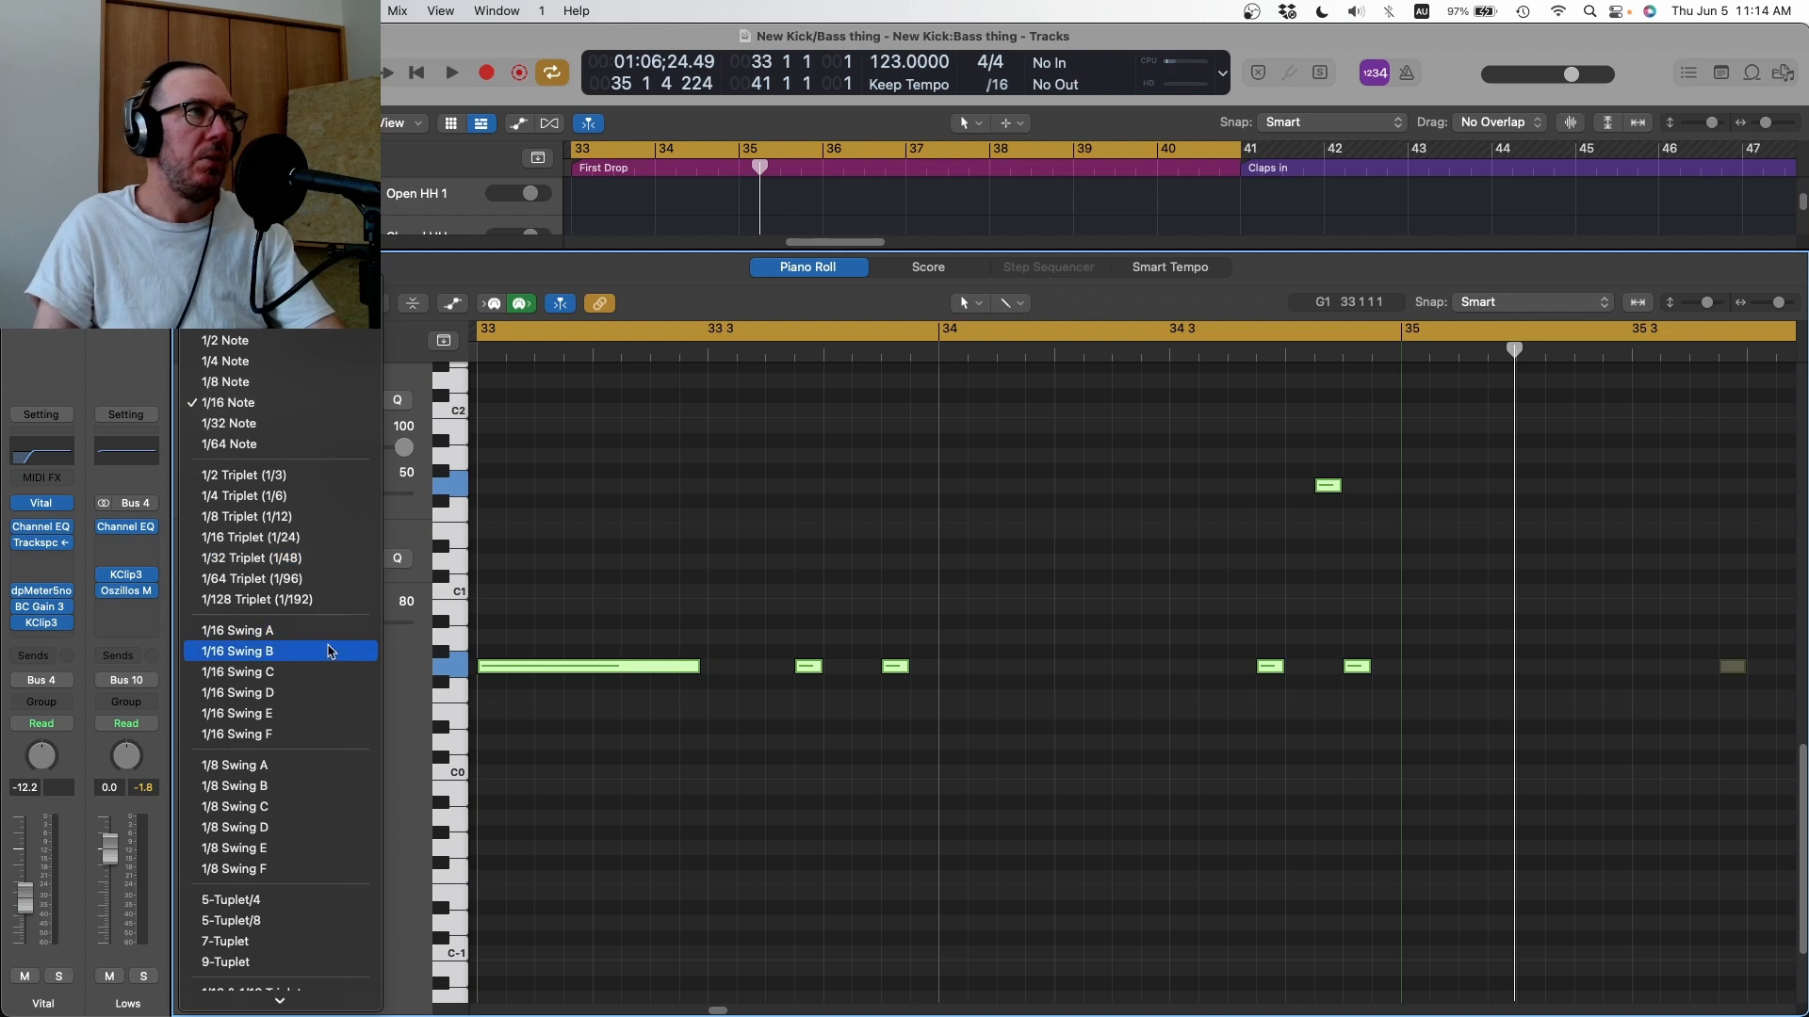
left_click(332, 650)
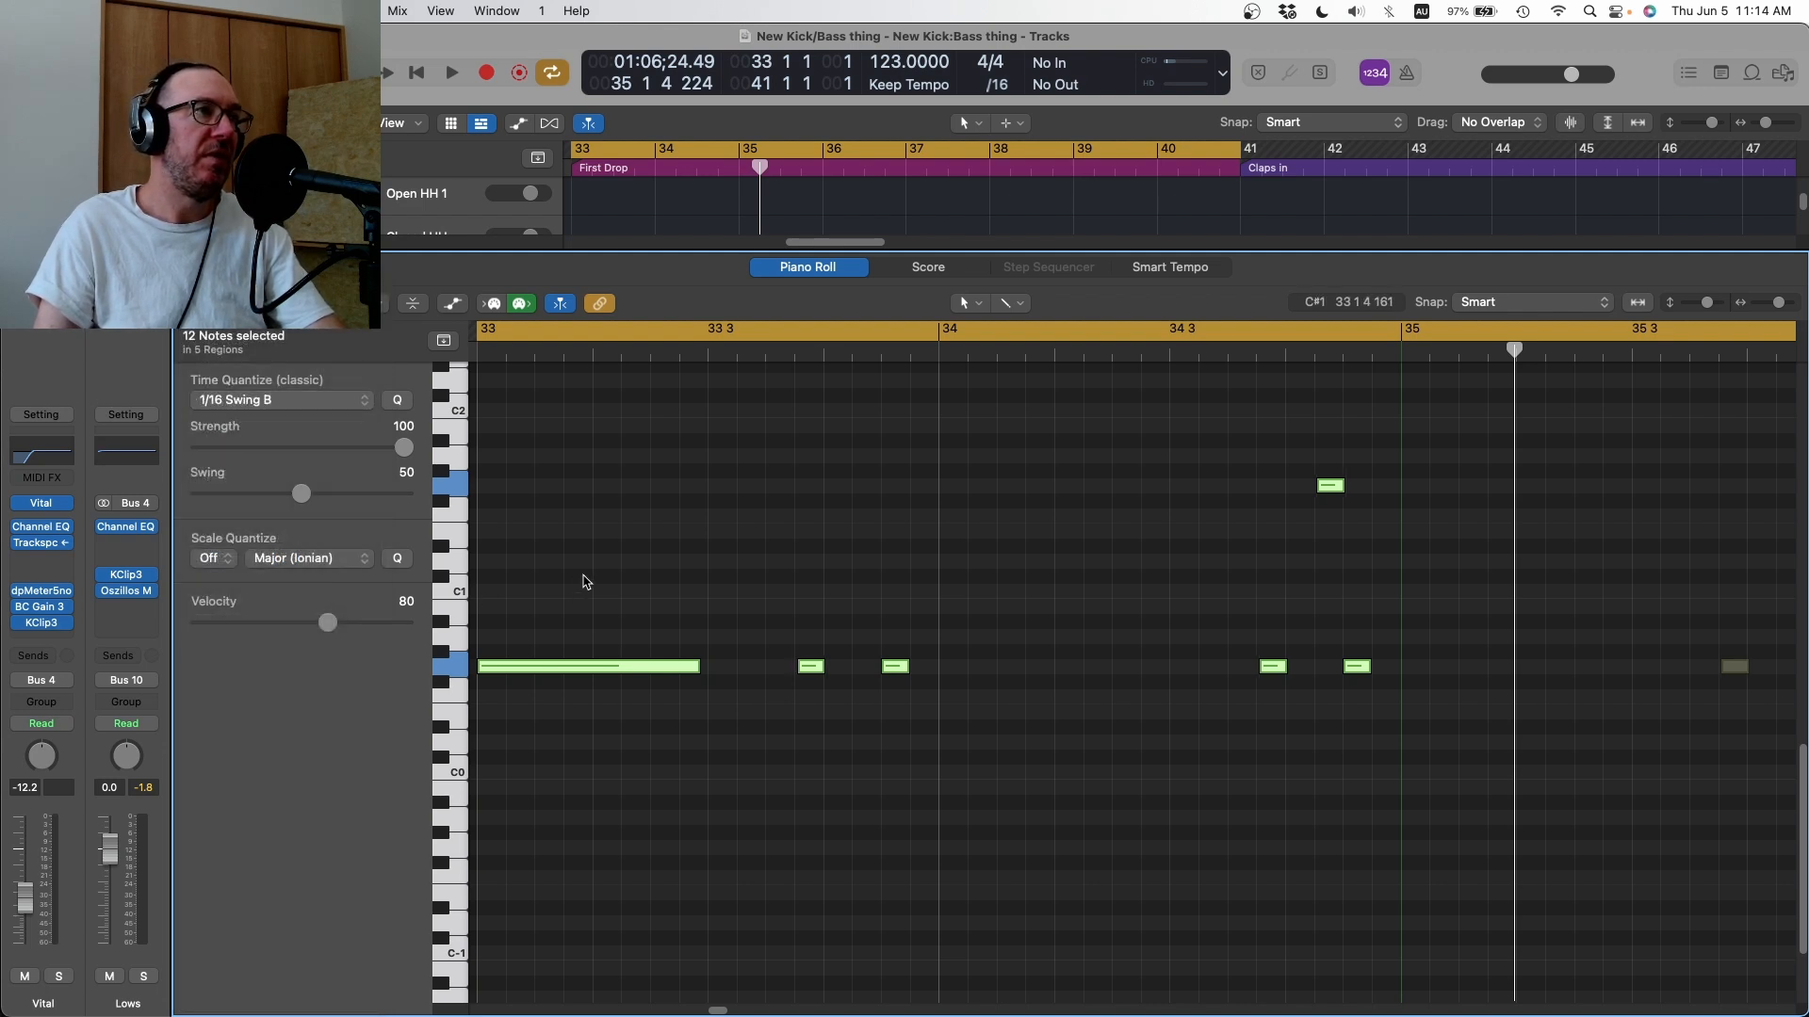
- Play the first drop to check the bassline's swing, close the Piano Roll and deselect the regions
key("space")
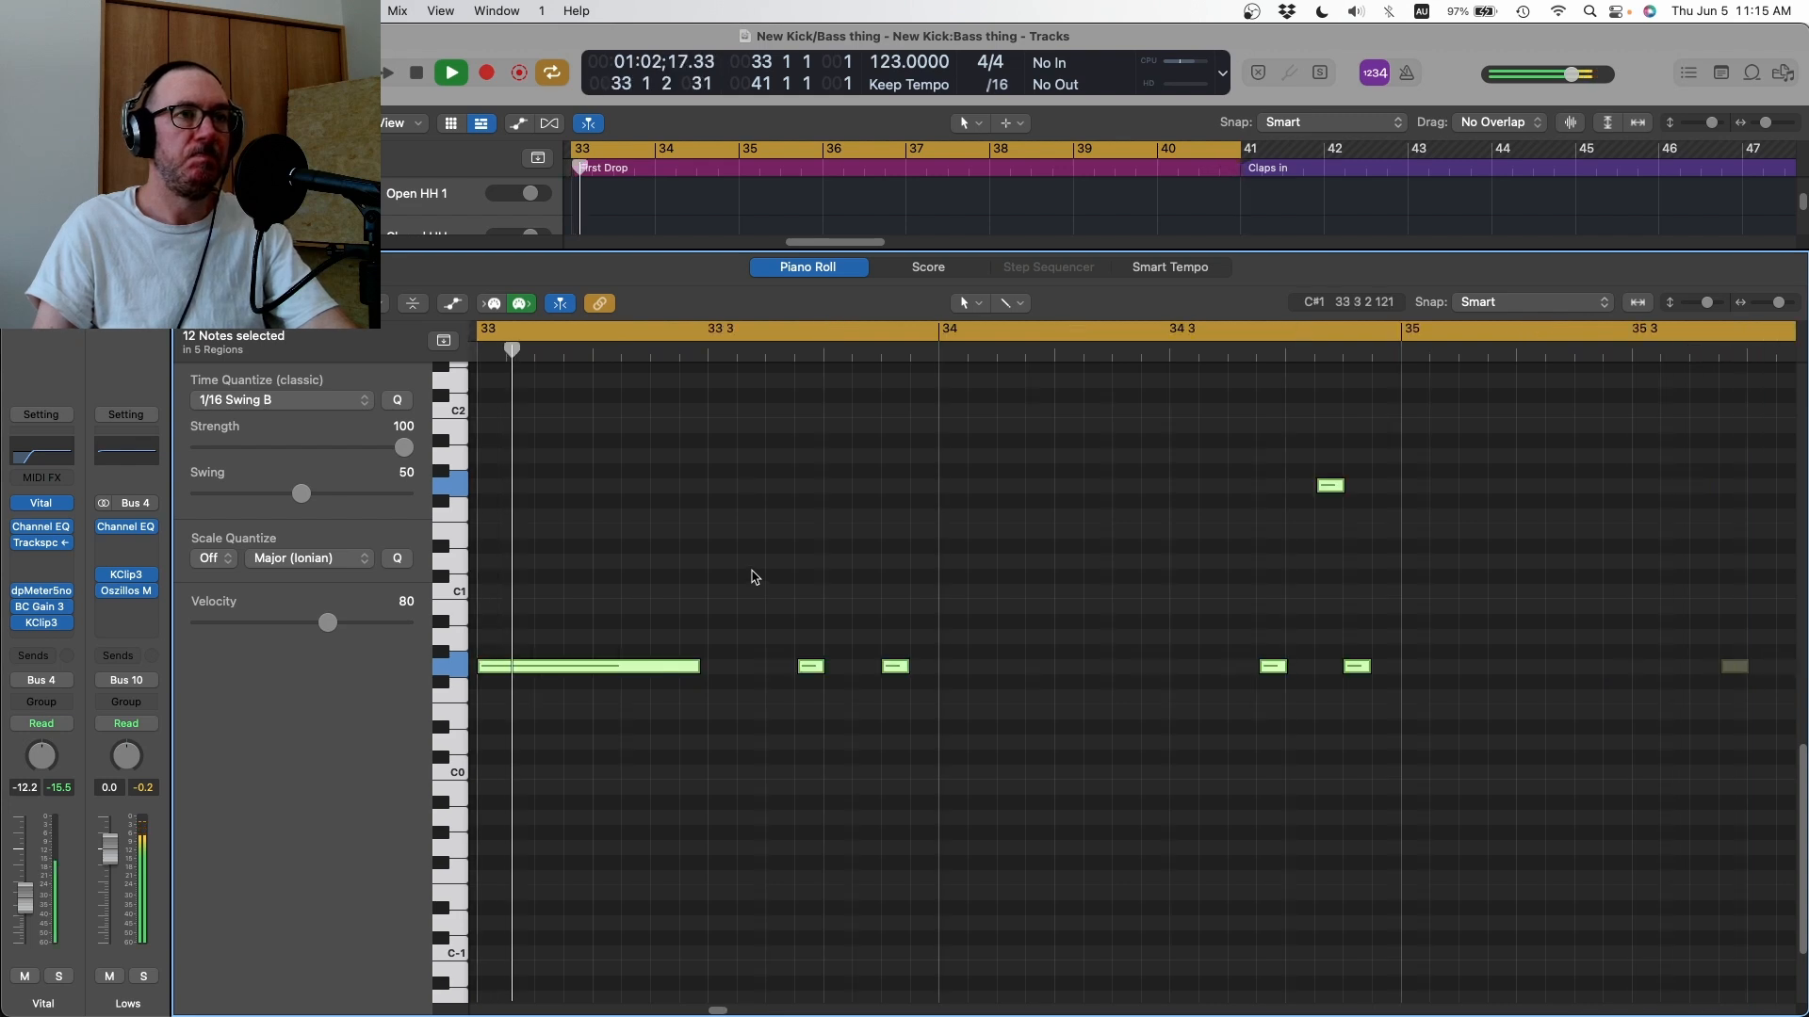
key("space")
key("p")
left_click(854, 782)
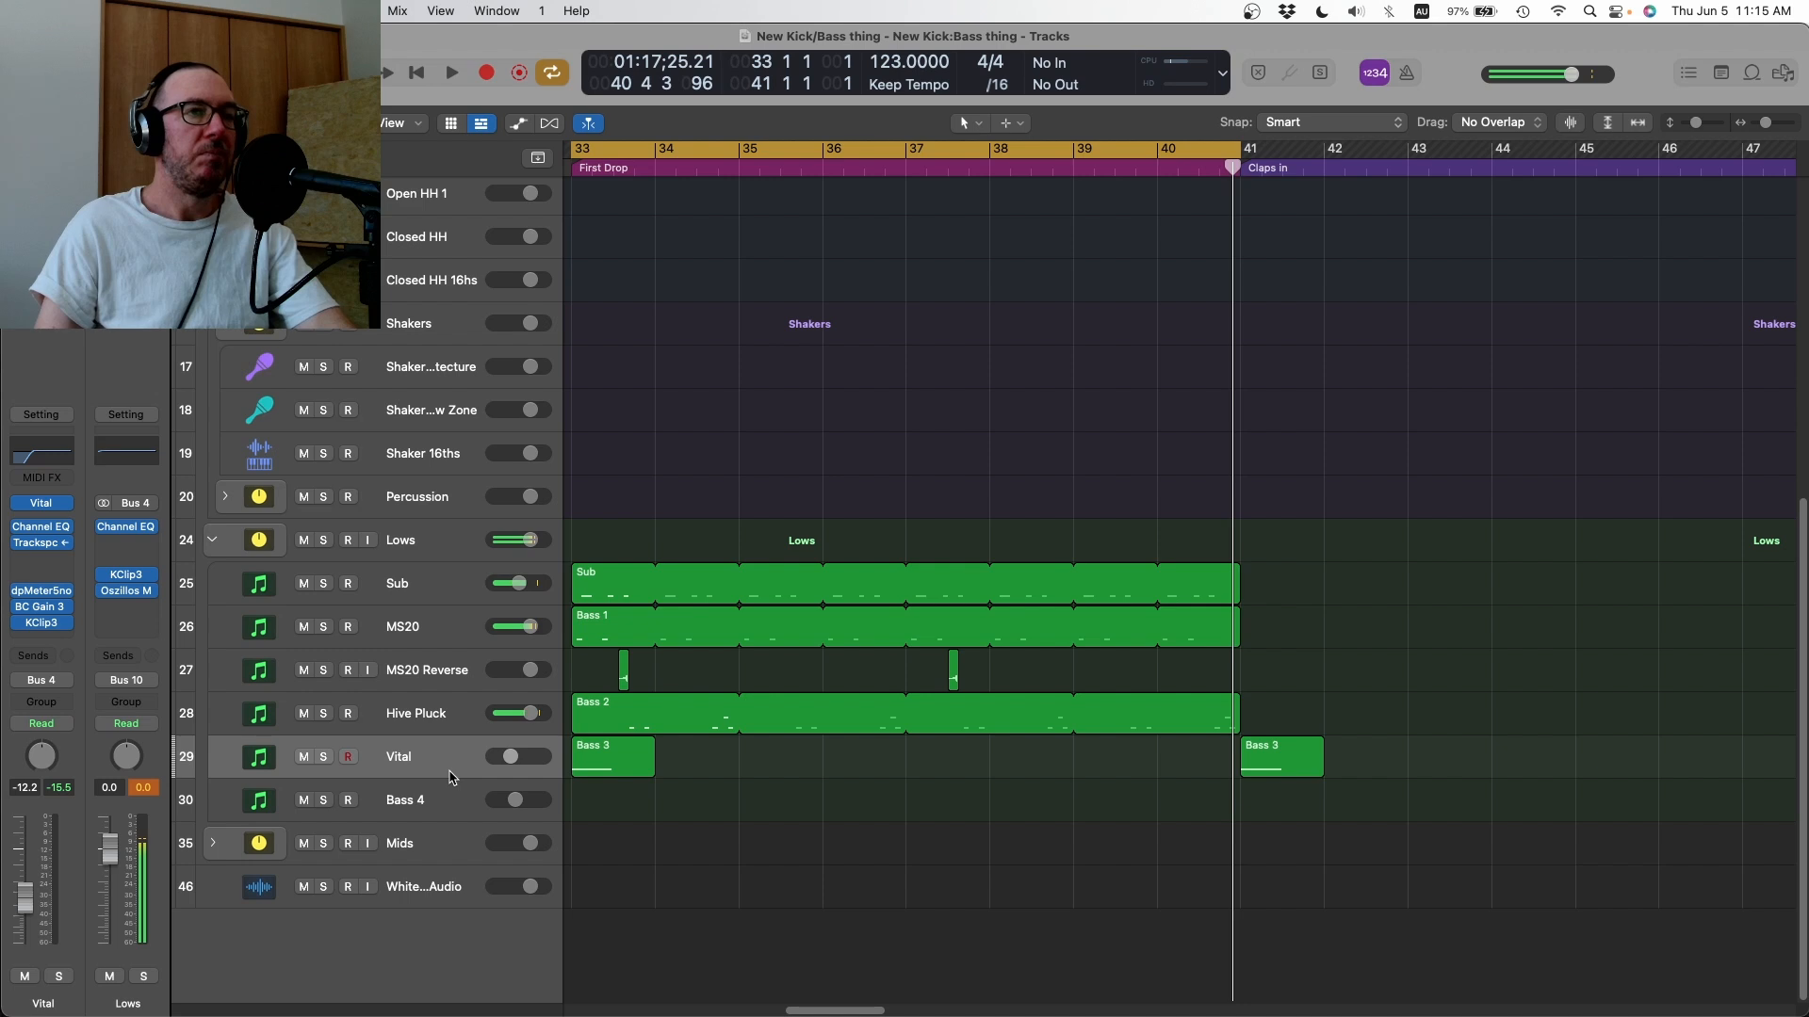
- Try an additional Vital bass layer with presets such as Orion's Bass and Float Chords, playing it against the drop
left_click(452, 768)
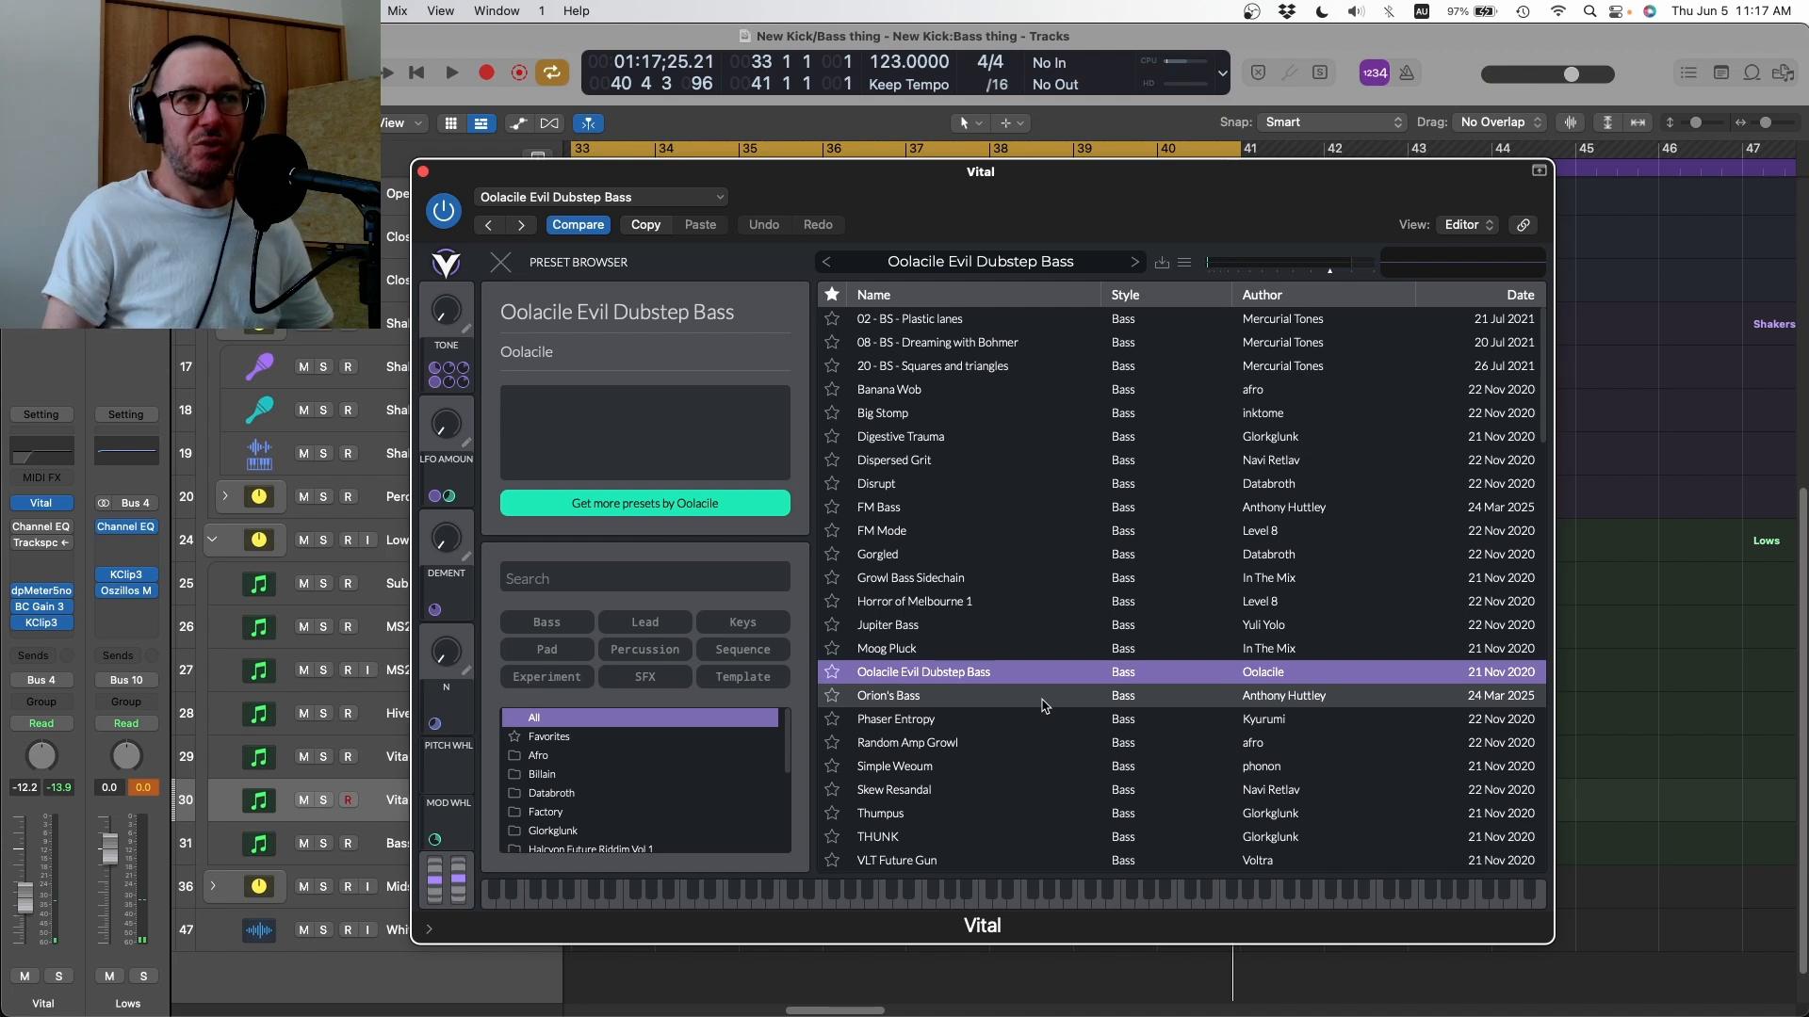
left_click(1044, 705)
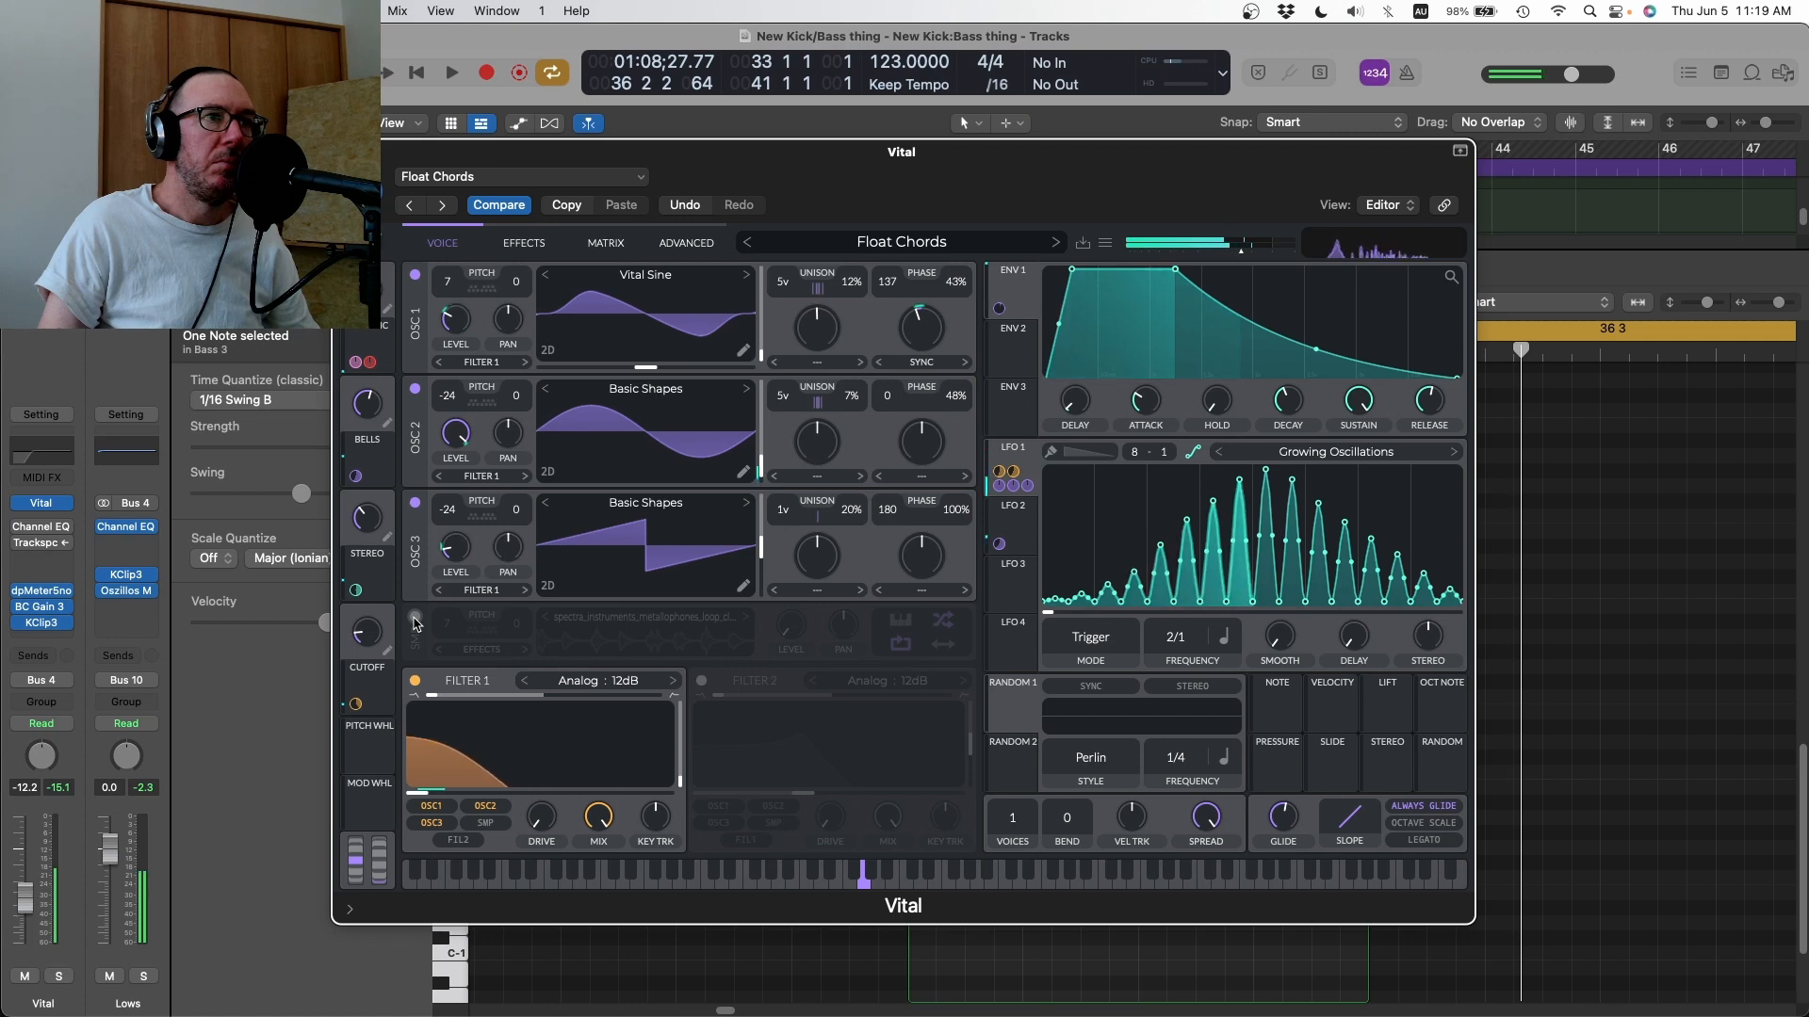
key("space")
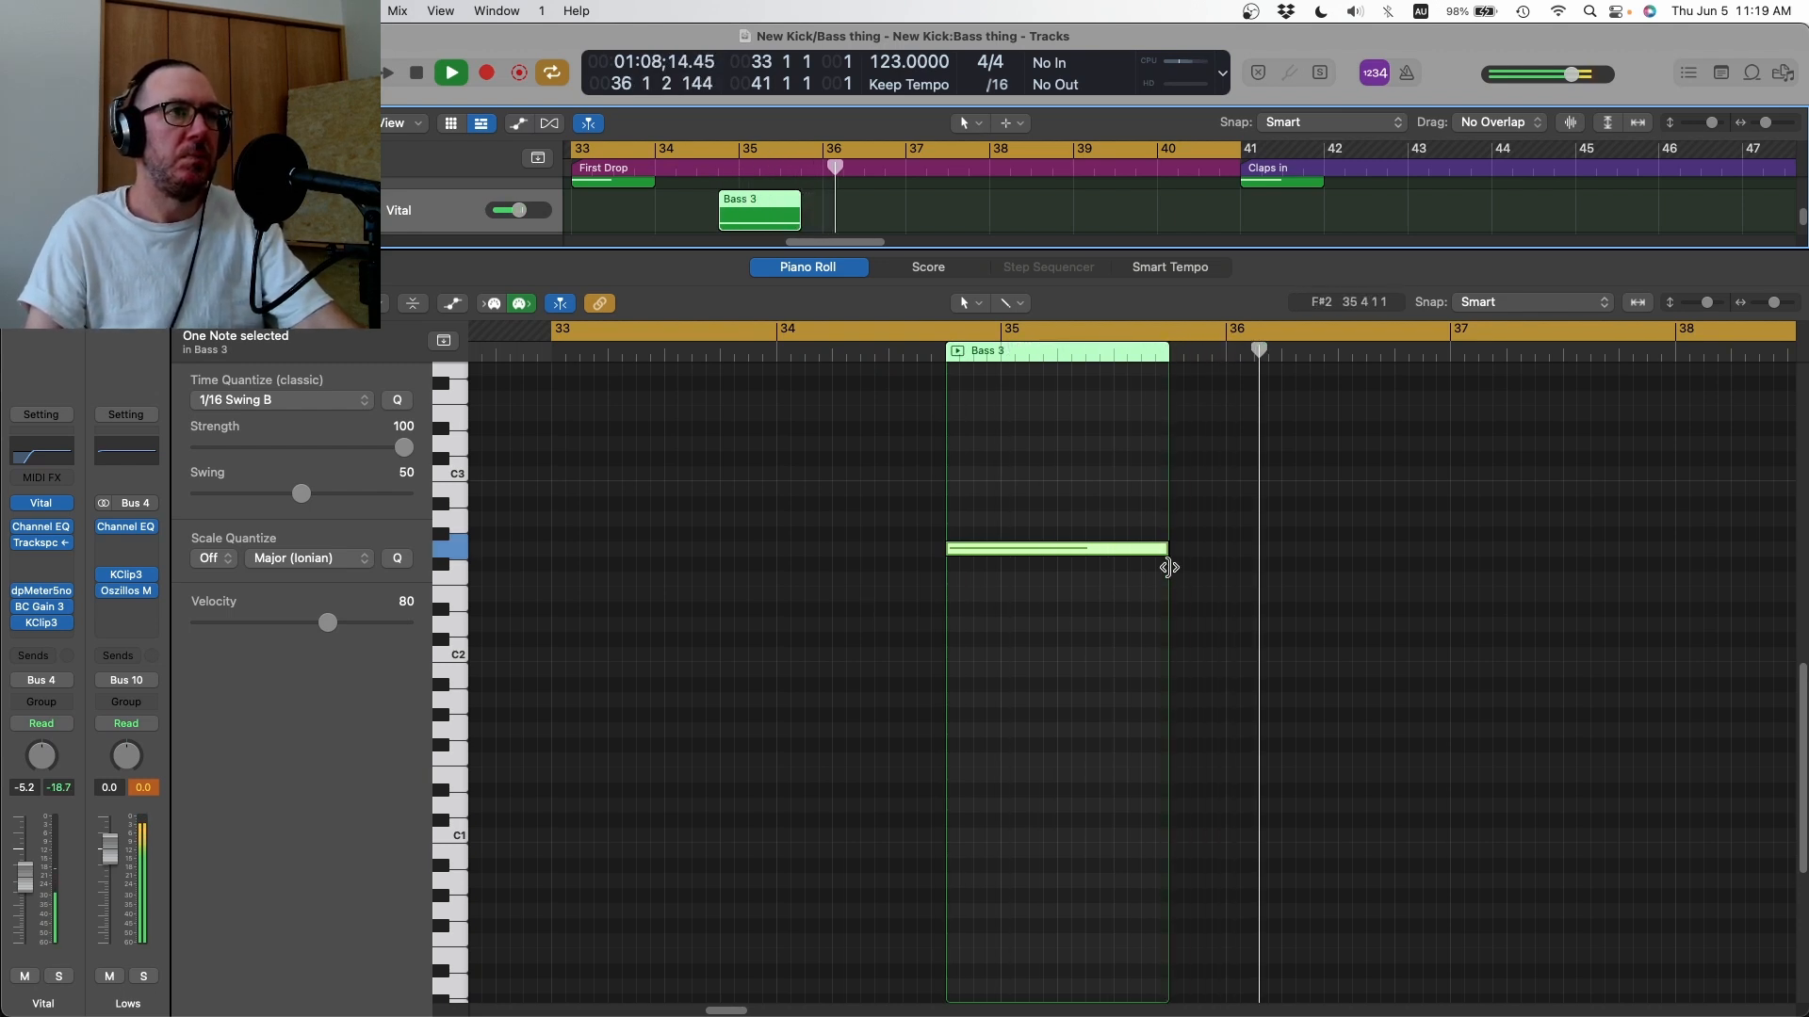
key("space")
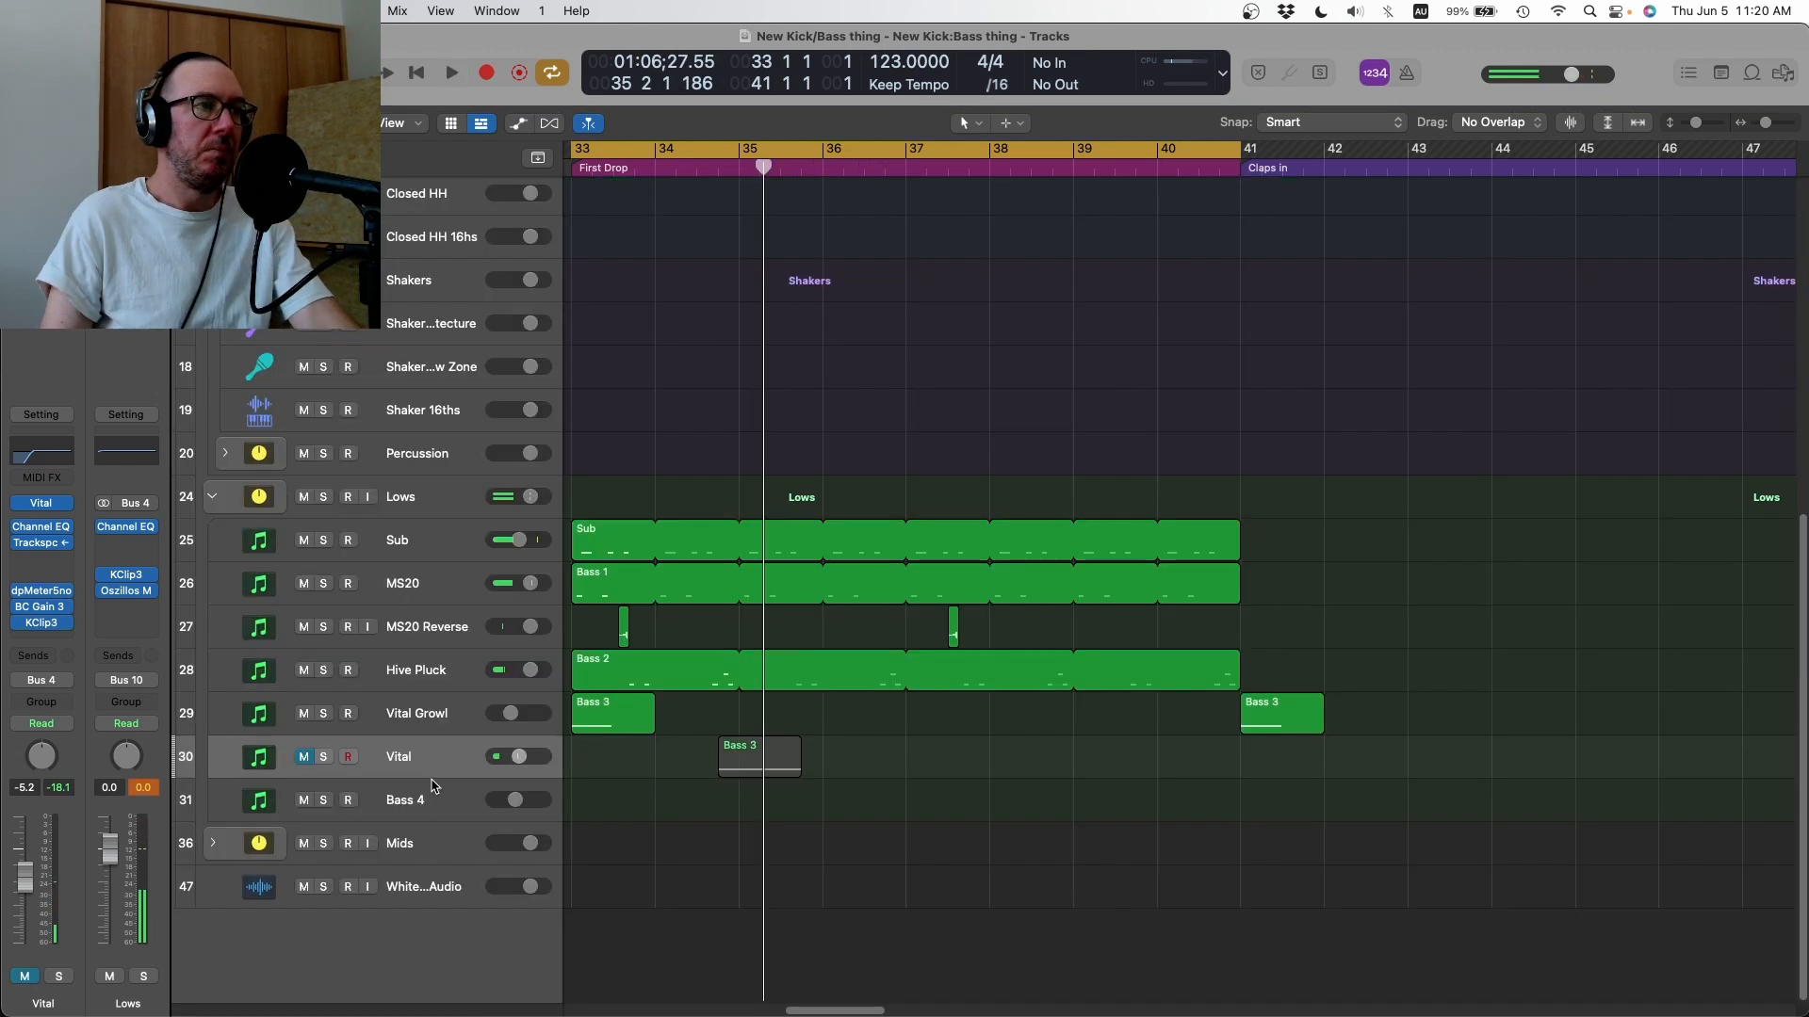
- Delete the muted Vital track with its Bass 3 region and the empty Bass 4 track
left_click(424, 763)
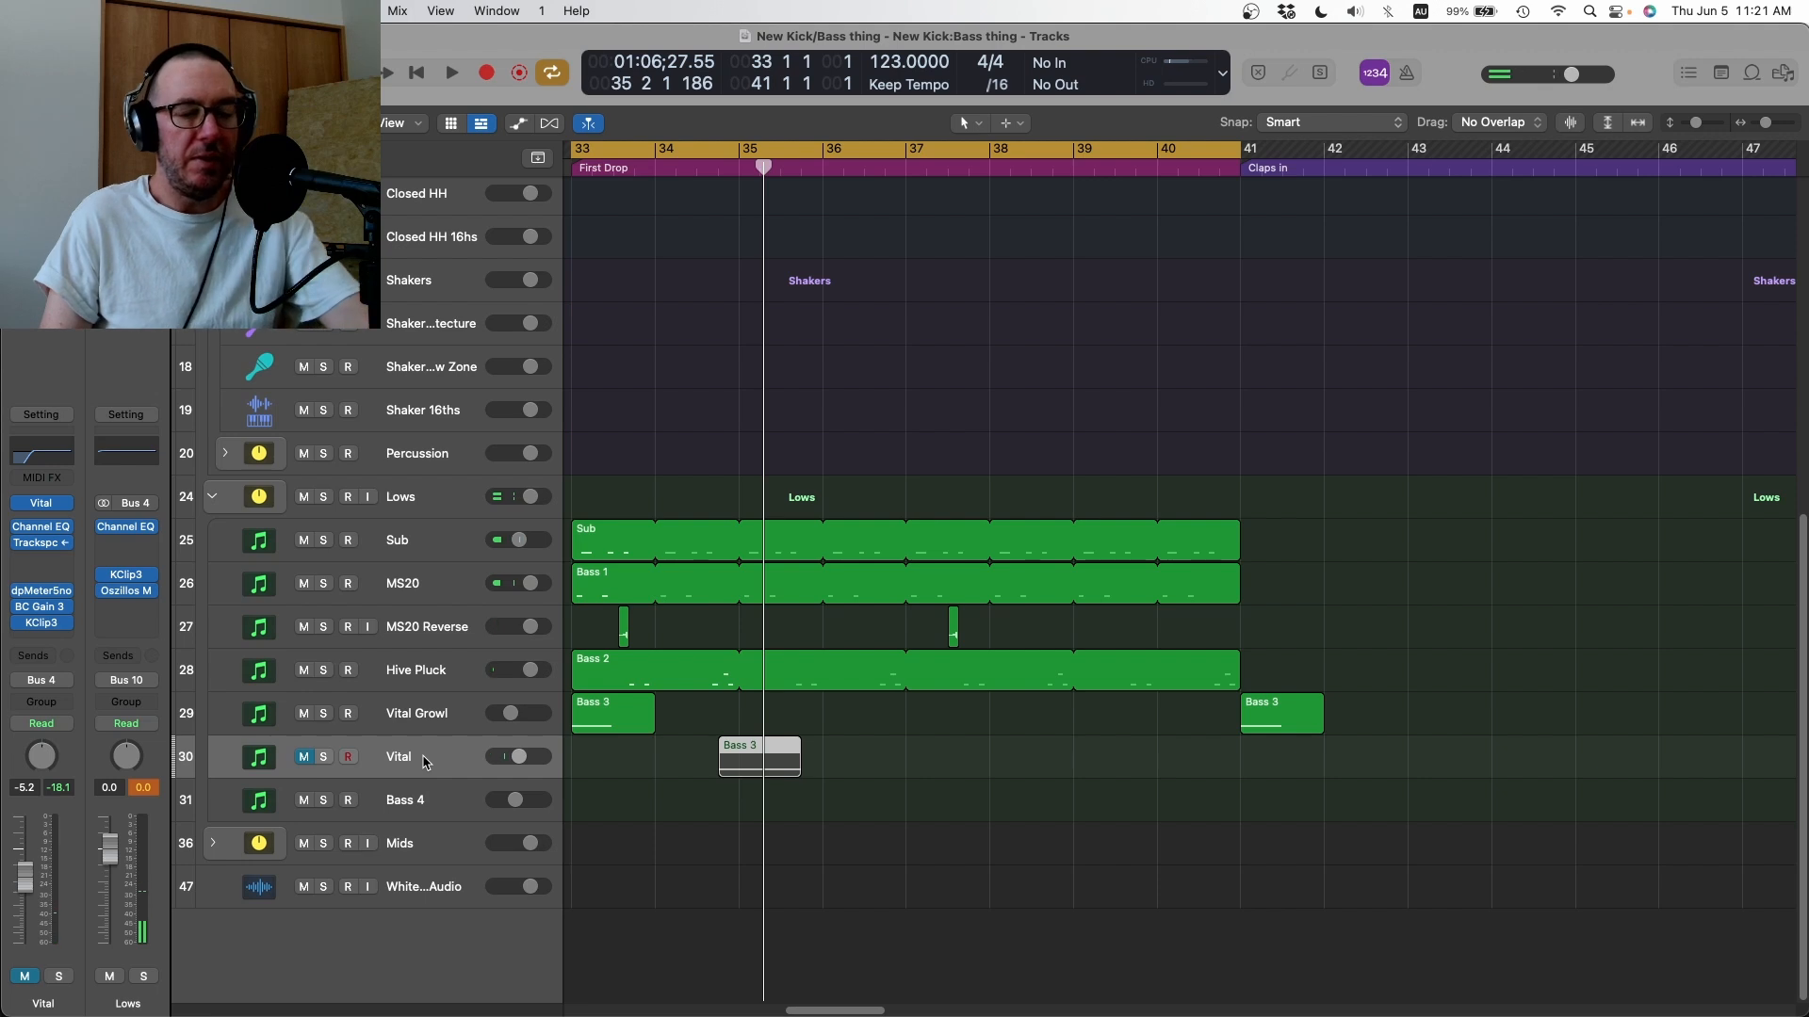
key("Delete")
key("super+BackSpace")
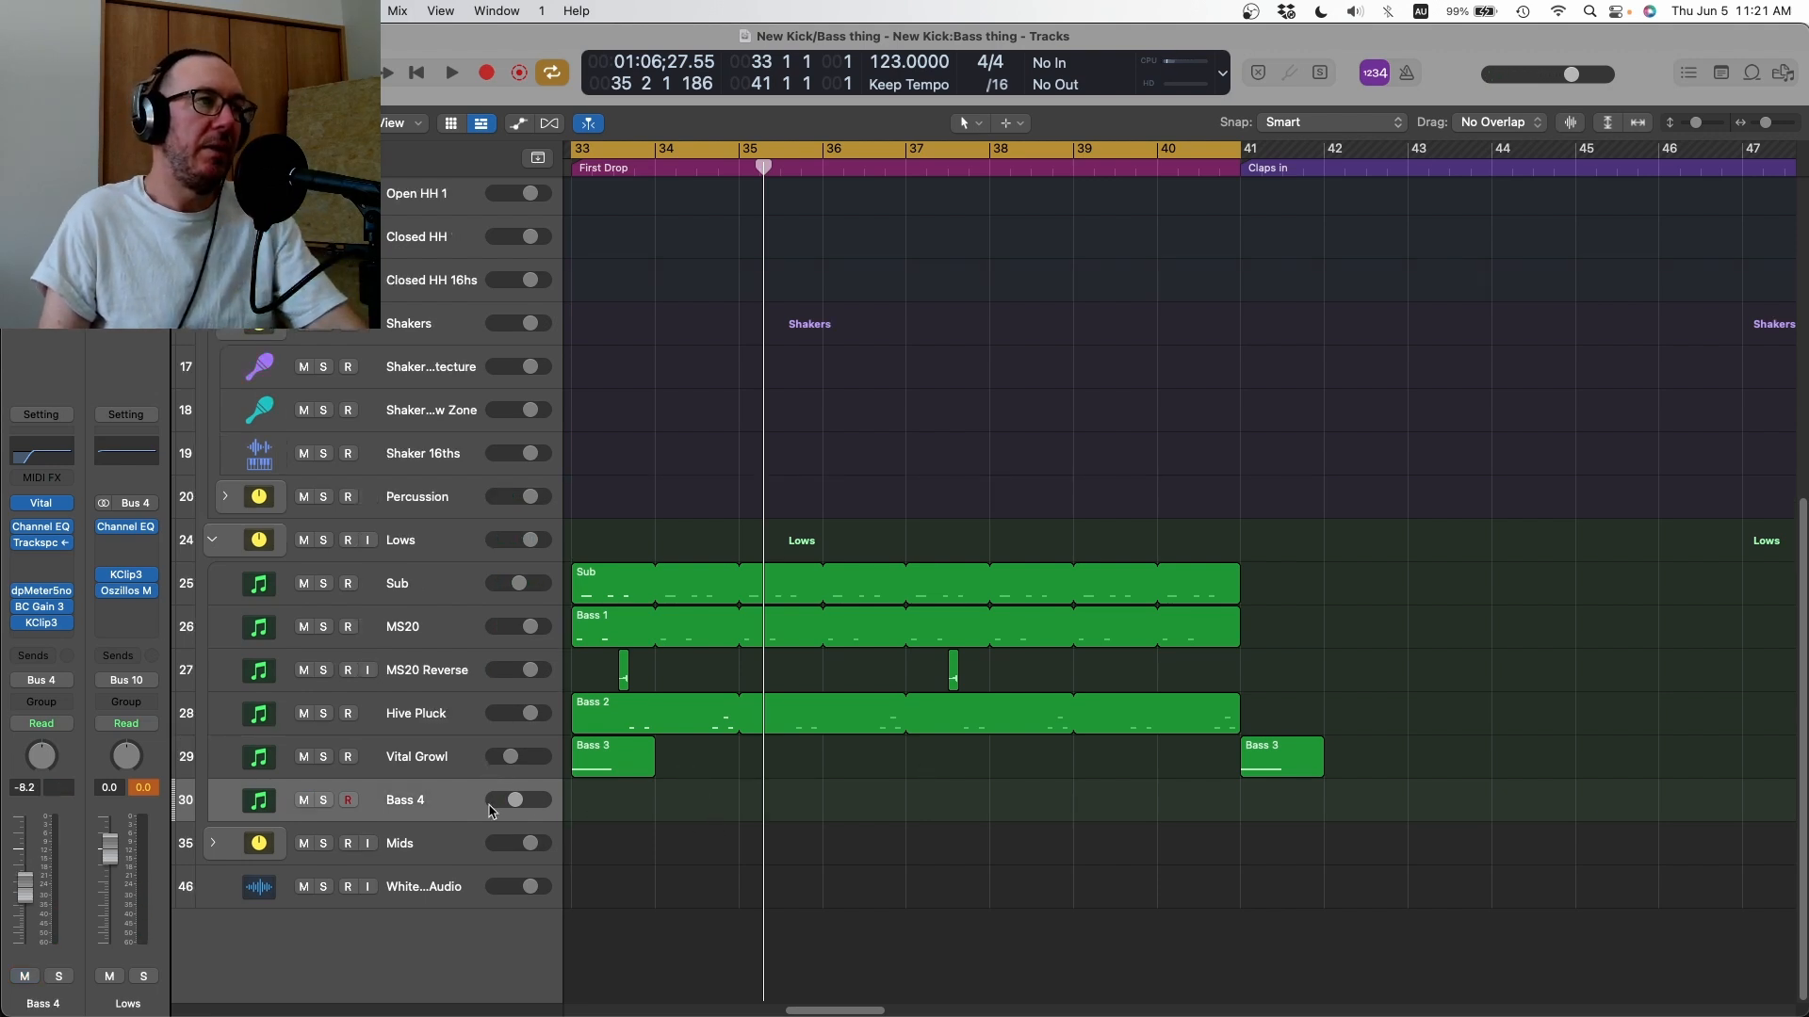
key("super+BackSpace")
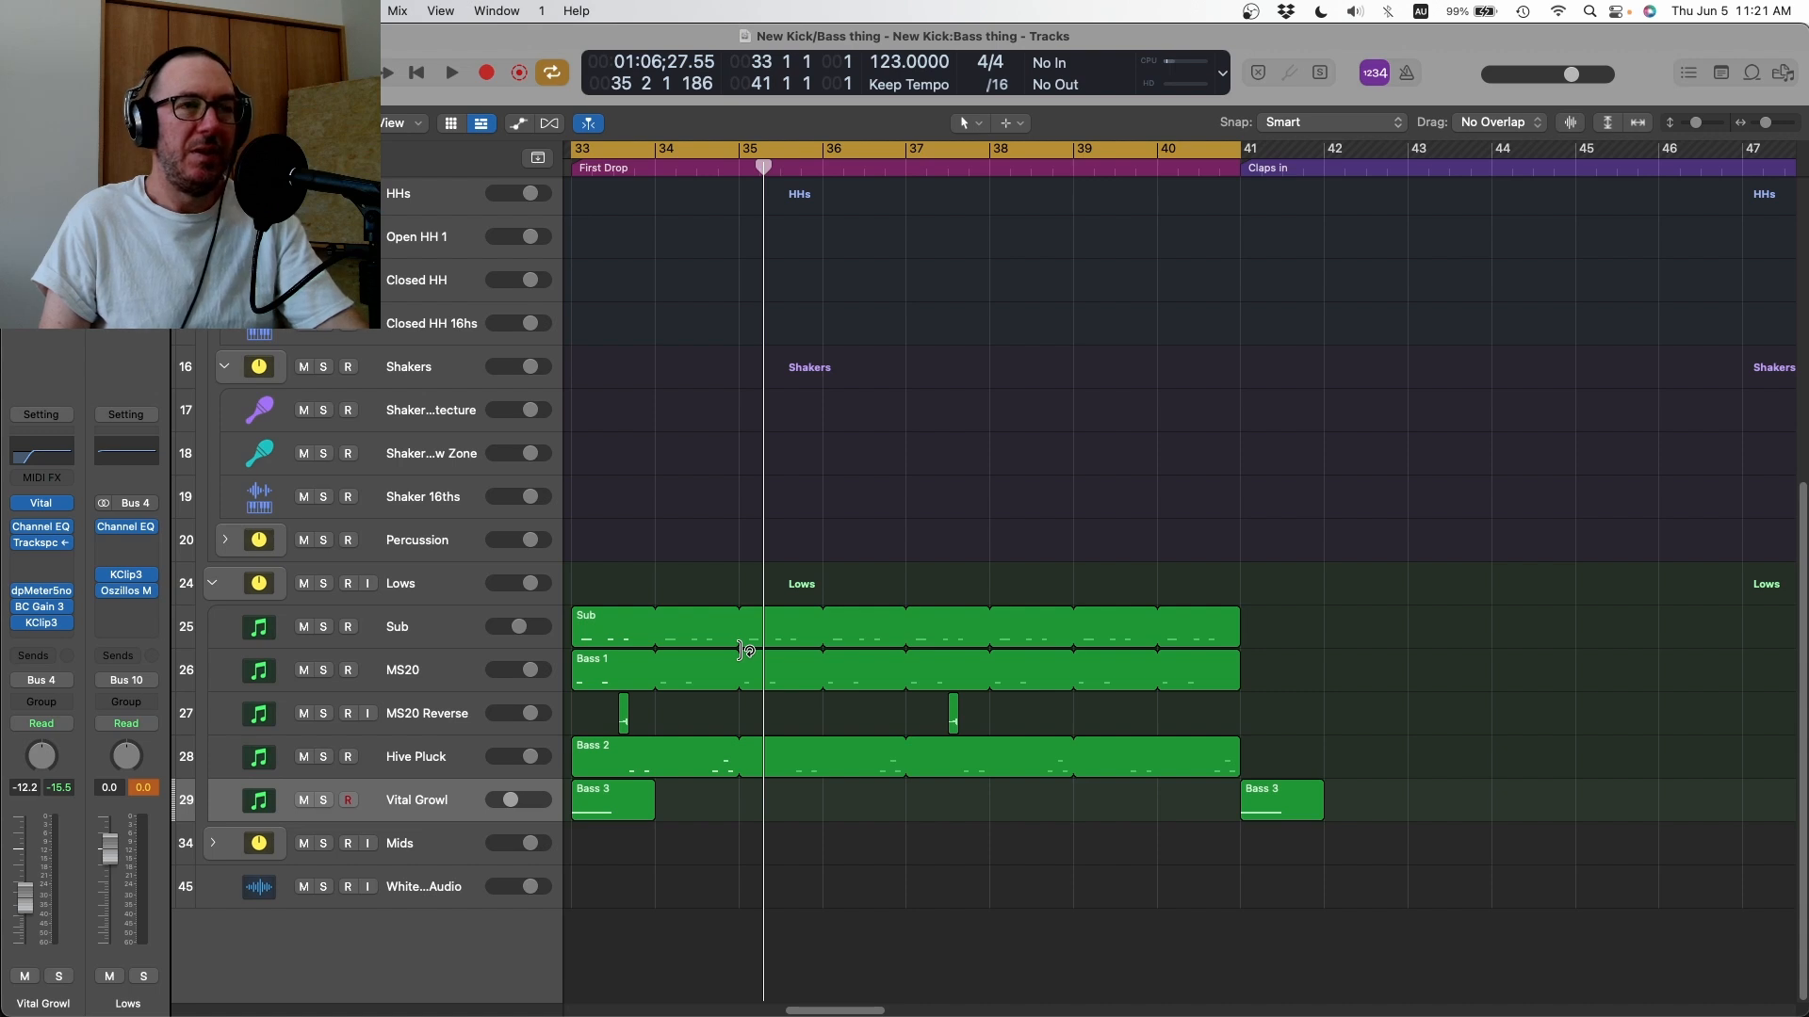
- Play the first drop with only the drum and percussion tracks, clear the solo, and play it again with the bass tracks
scroll(775, 493, "up", 10)
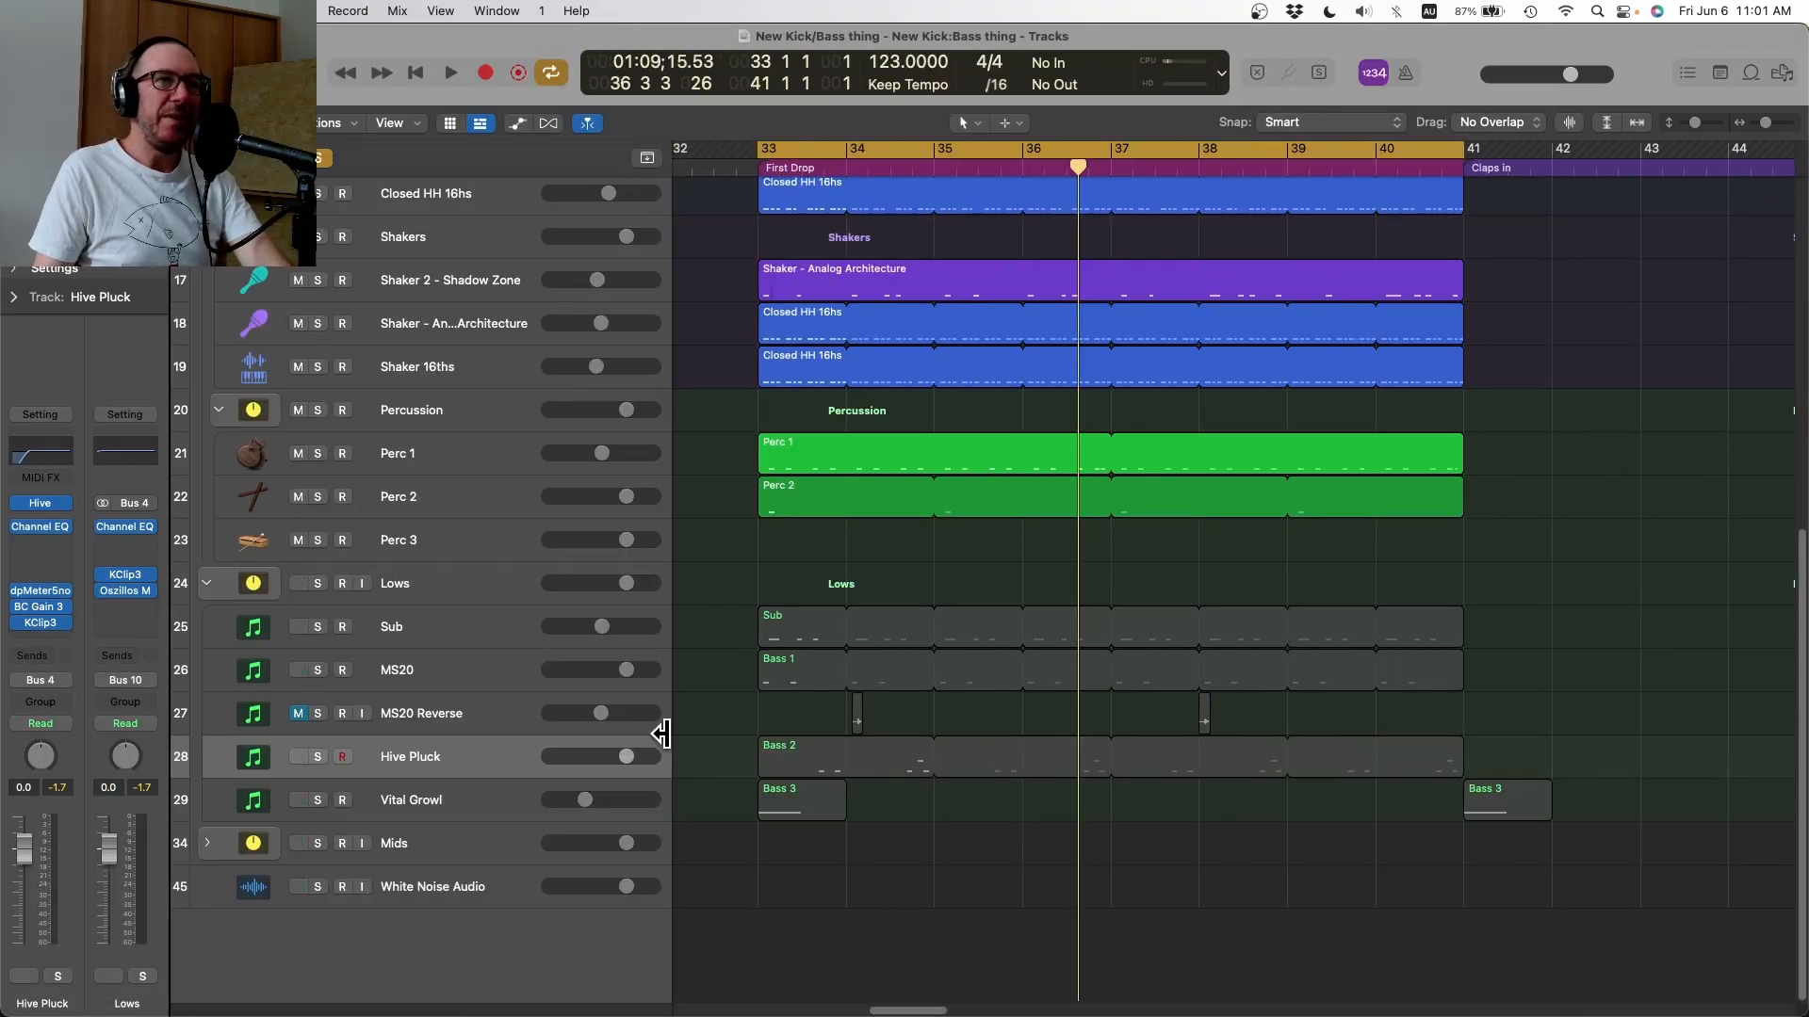
key("space")
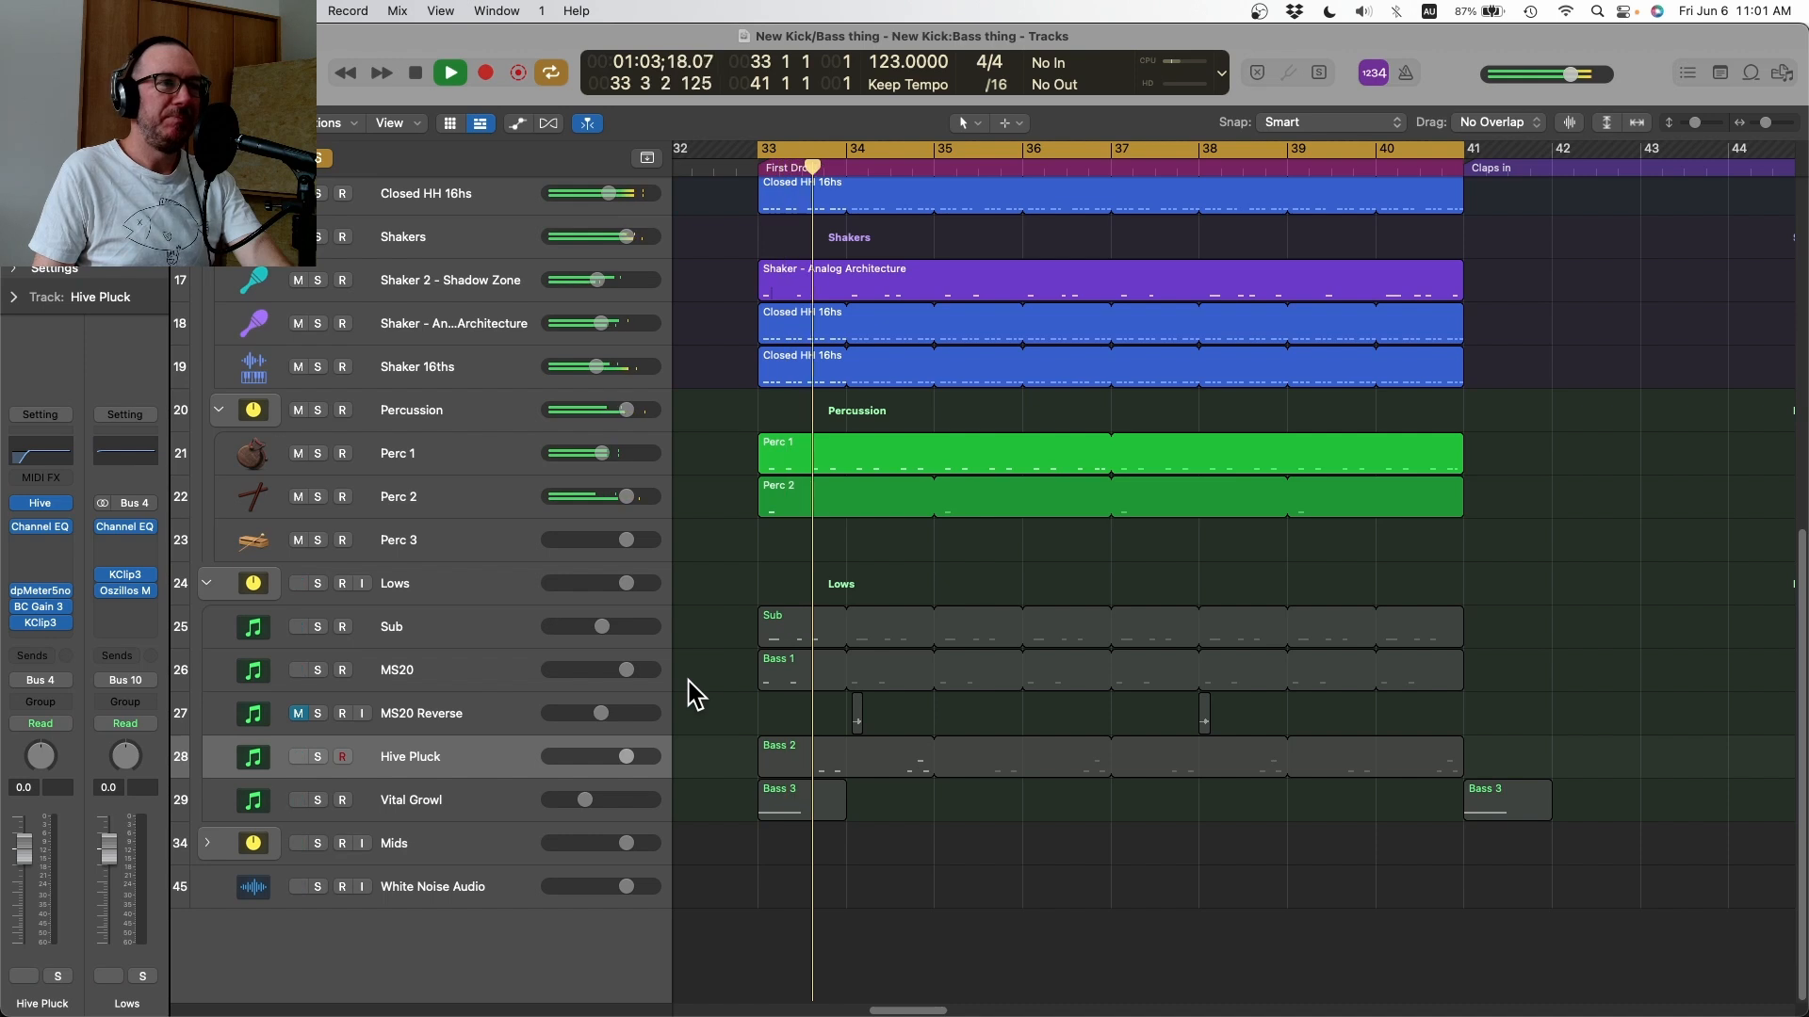
left_click(319, 157)
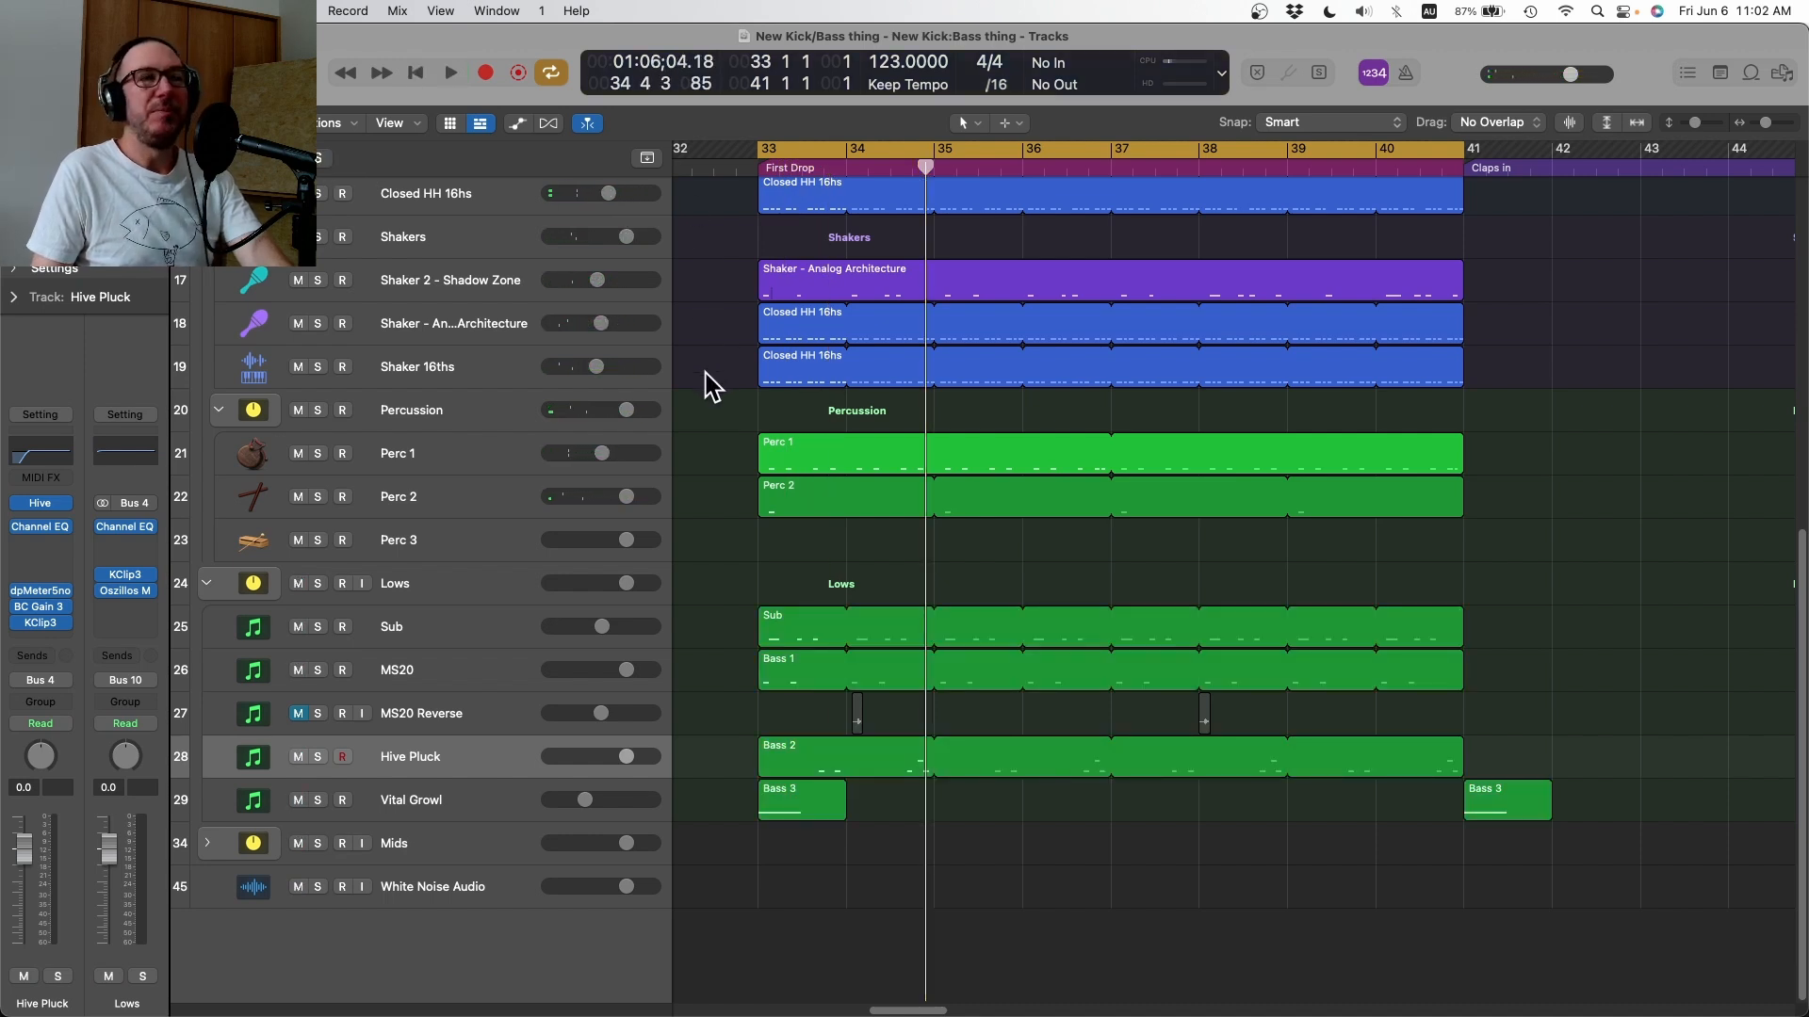
key("space")
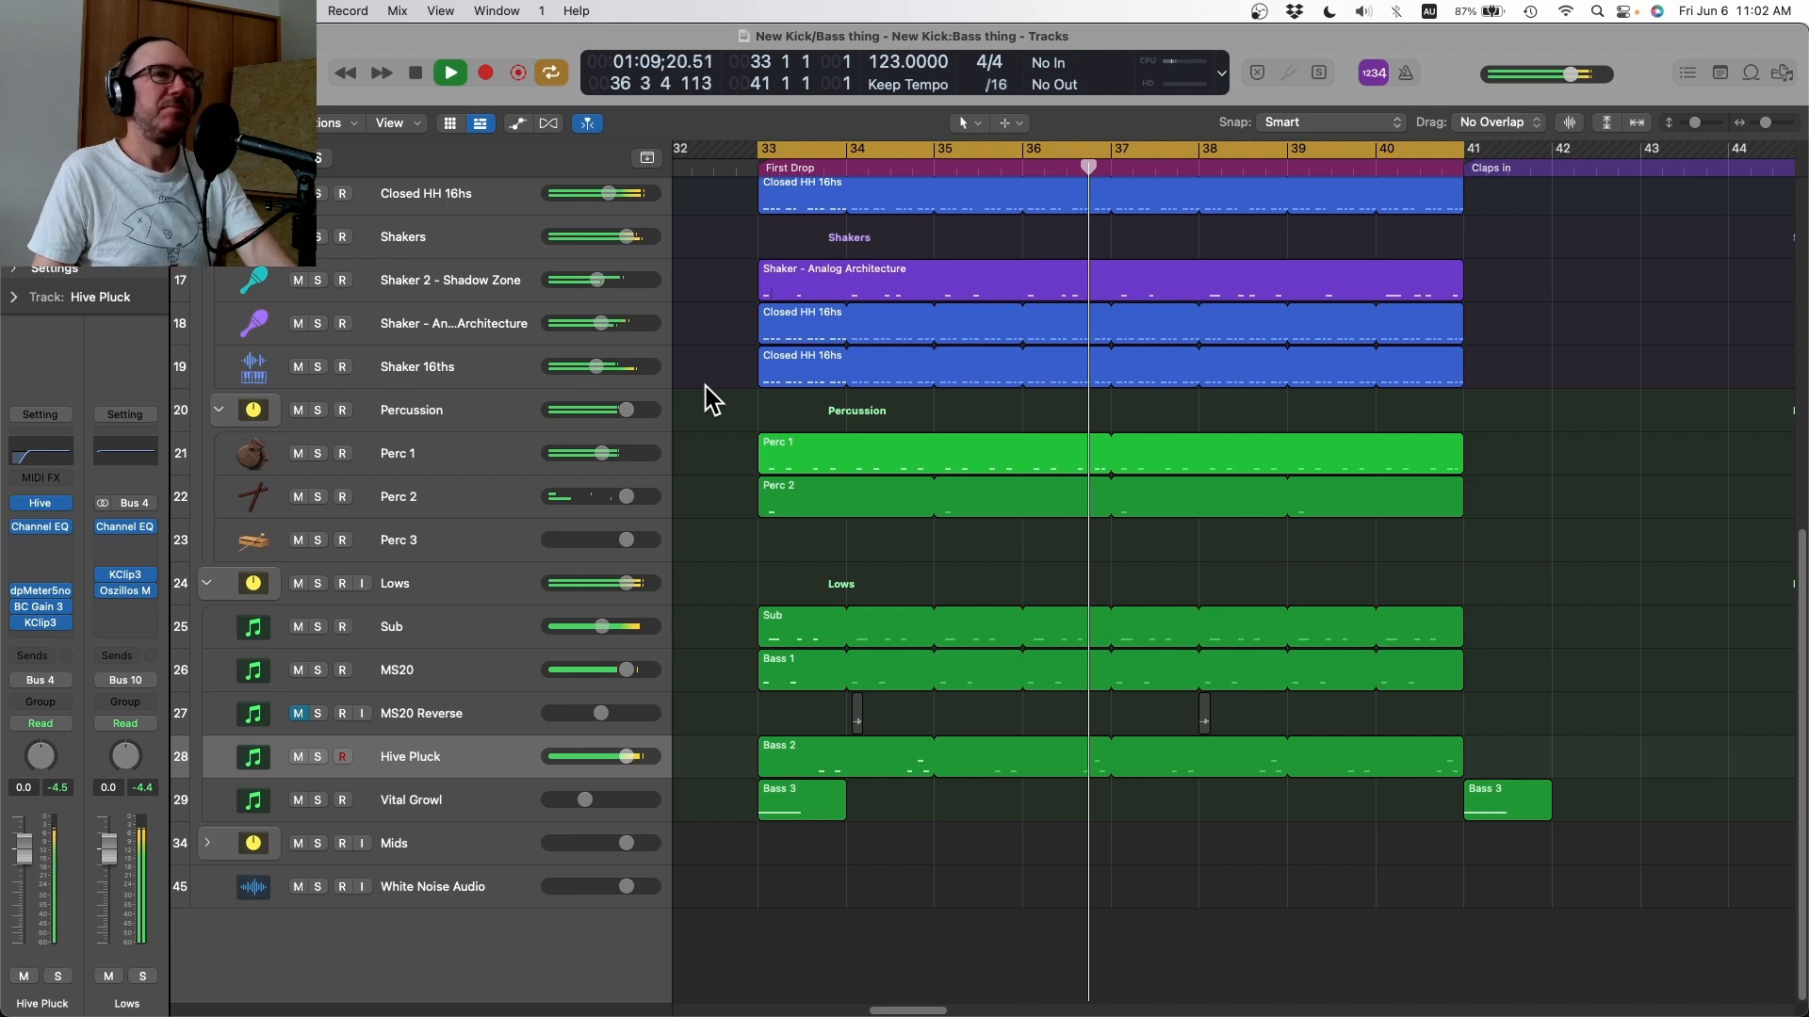
key("space")
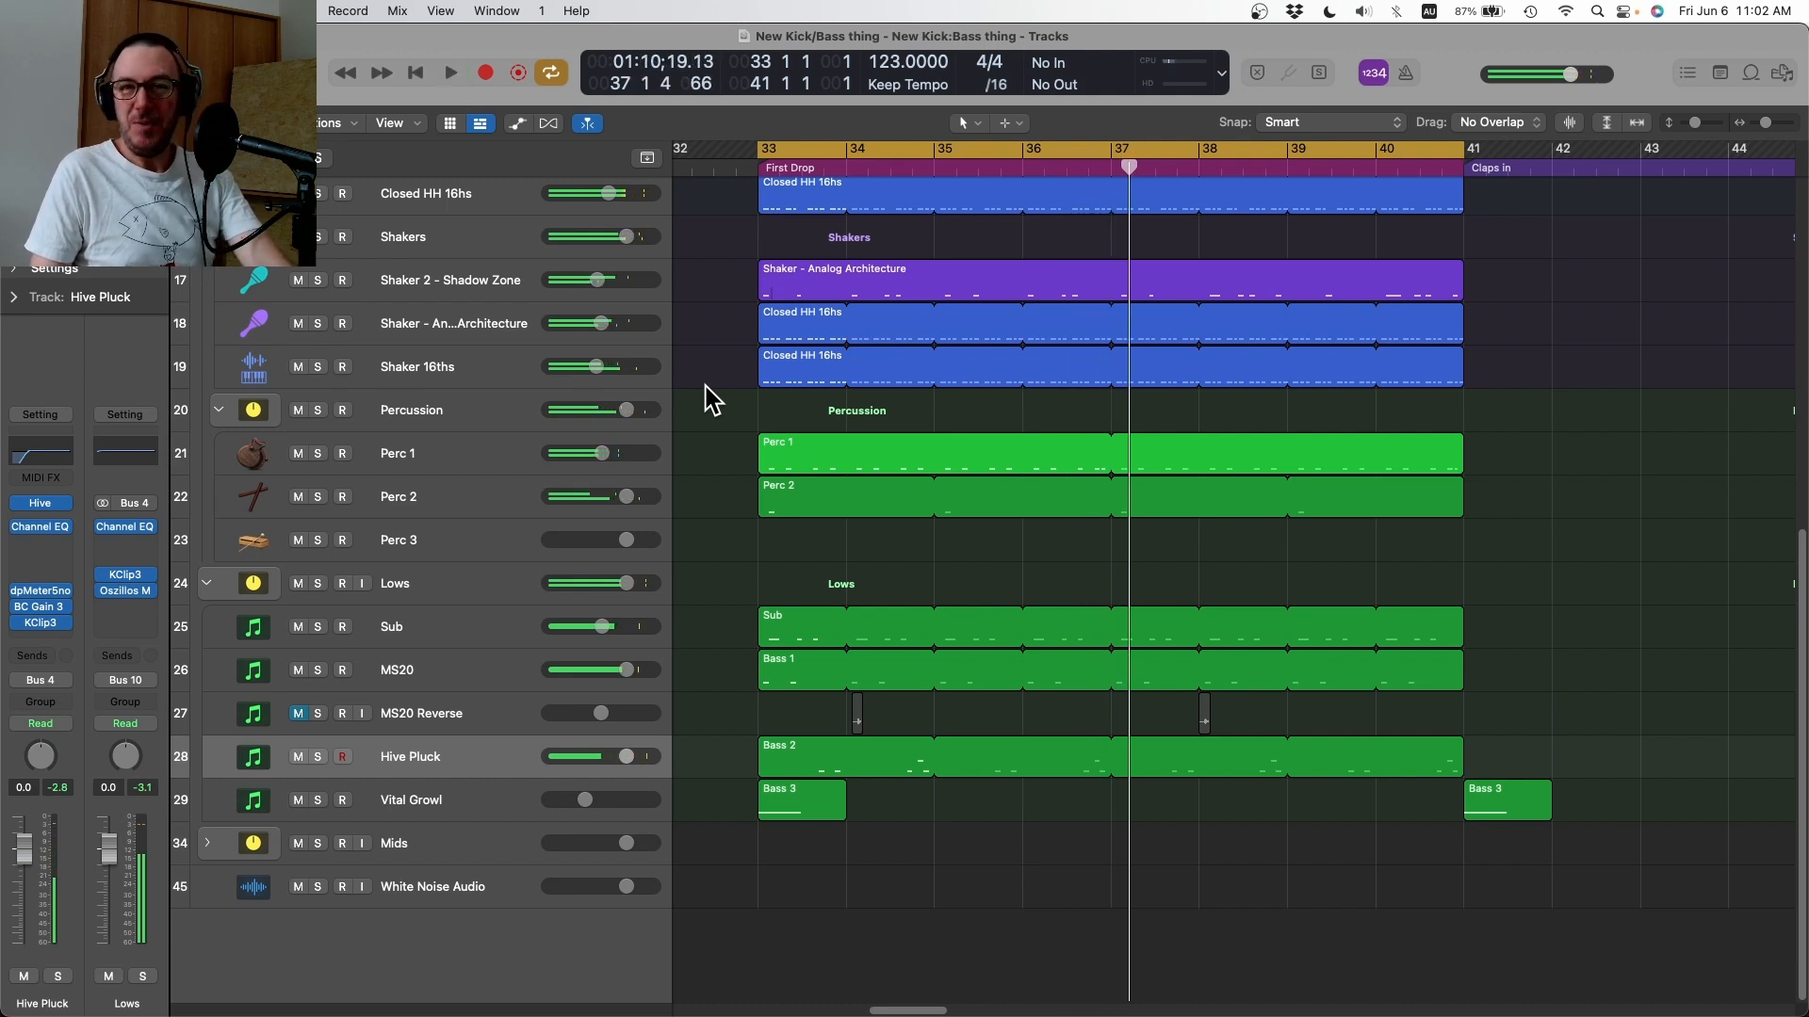